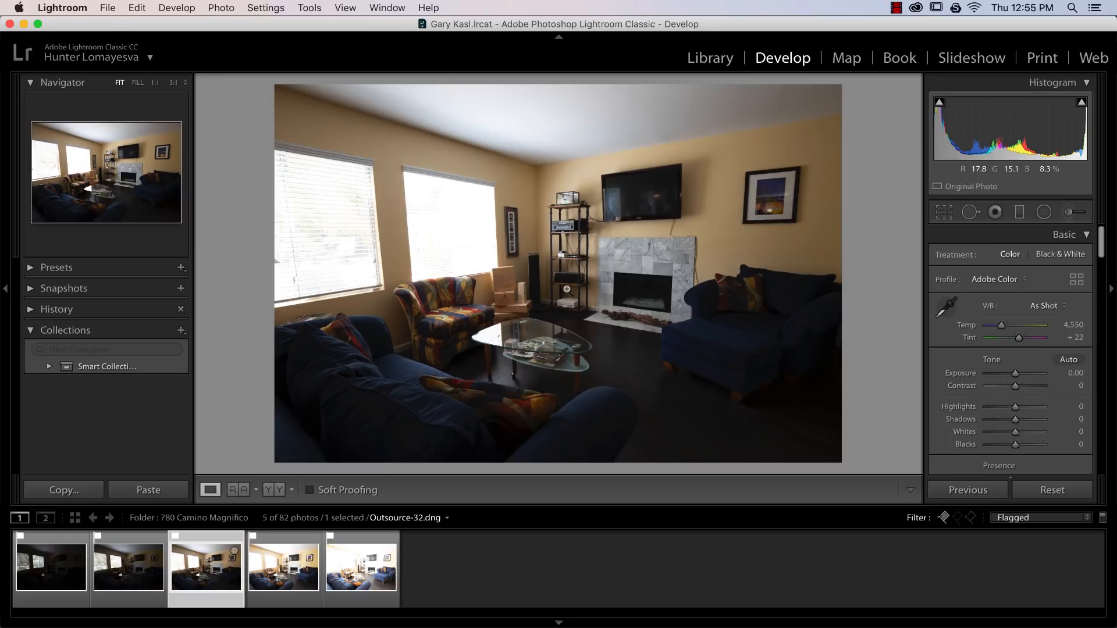
# Step: Step through the five bracketed living-room exposures from darkest to brightest
pyautogui.click(67, 591)
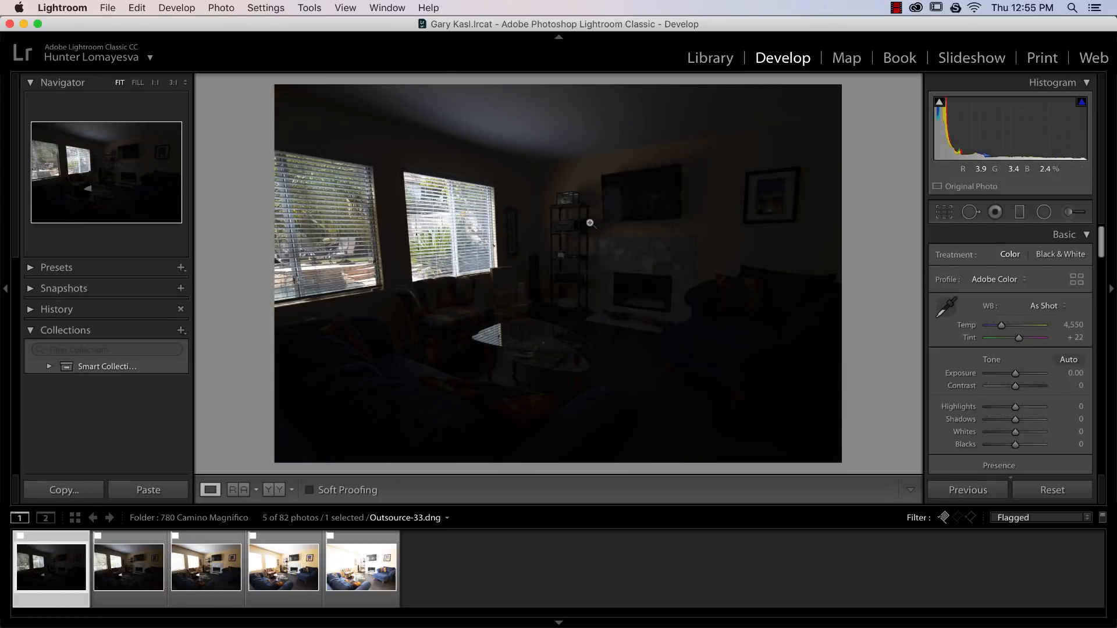
pyautogui.press('Right')
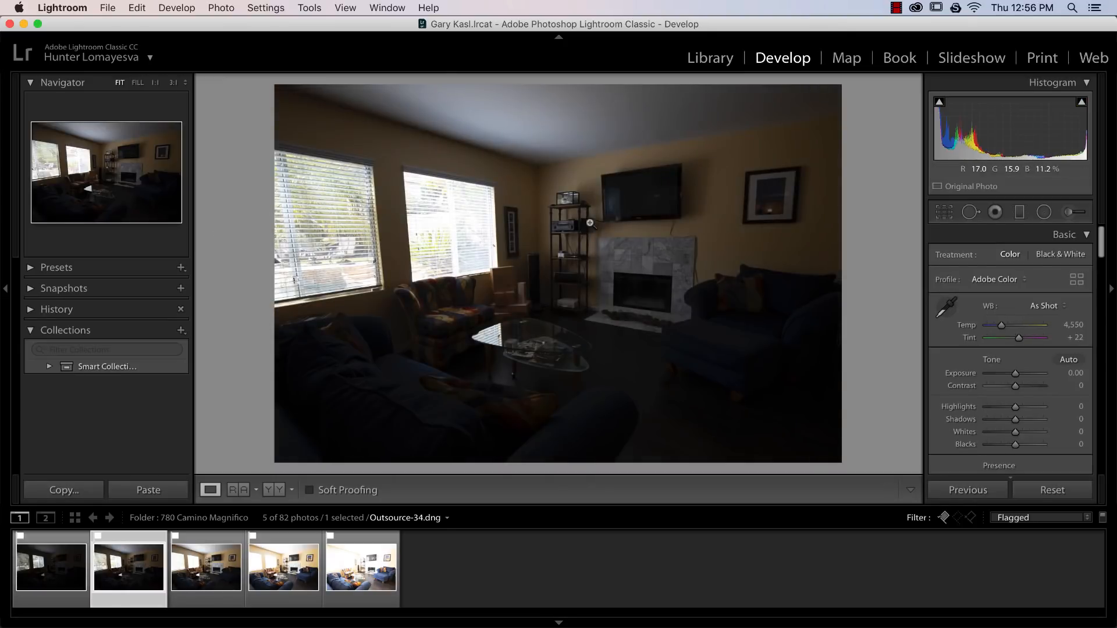
pyautogui.press('Right')
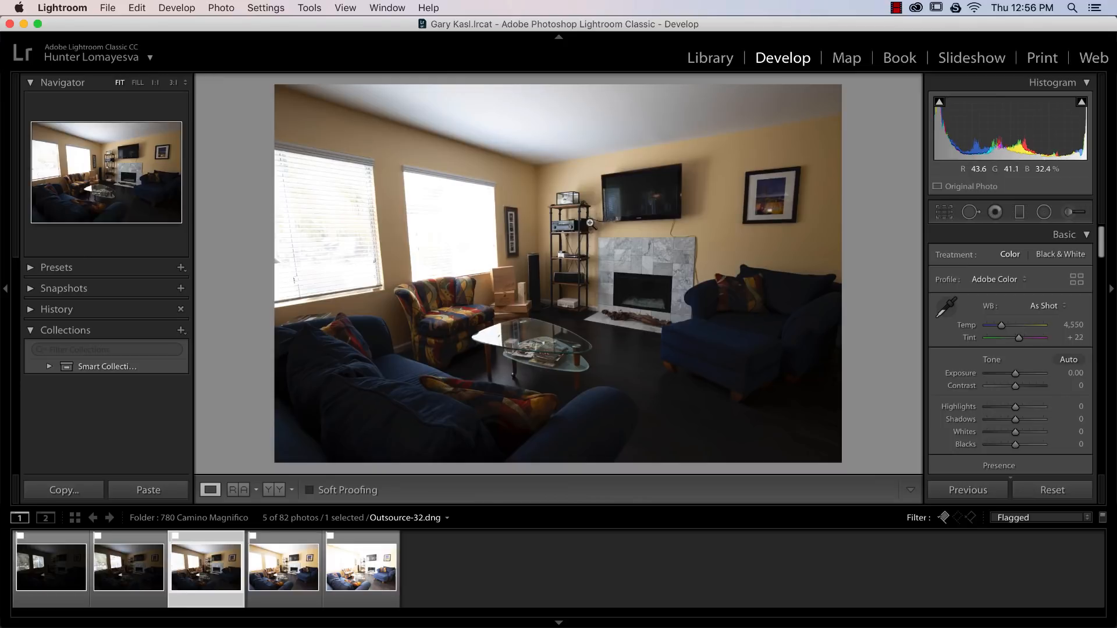
pyautogui.press('Right')
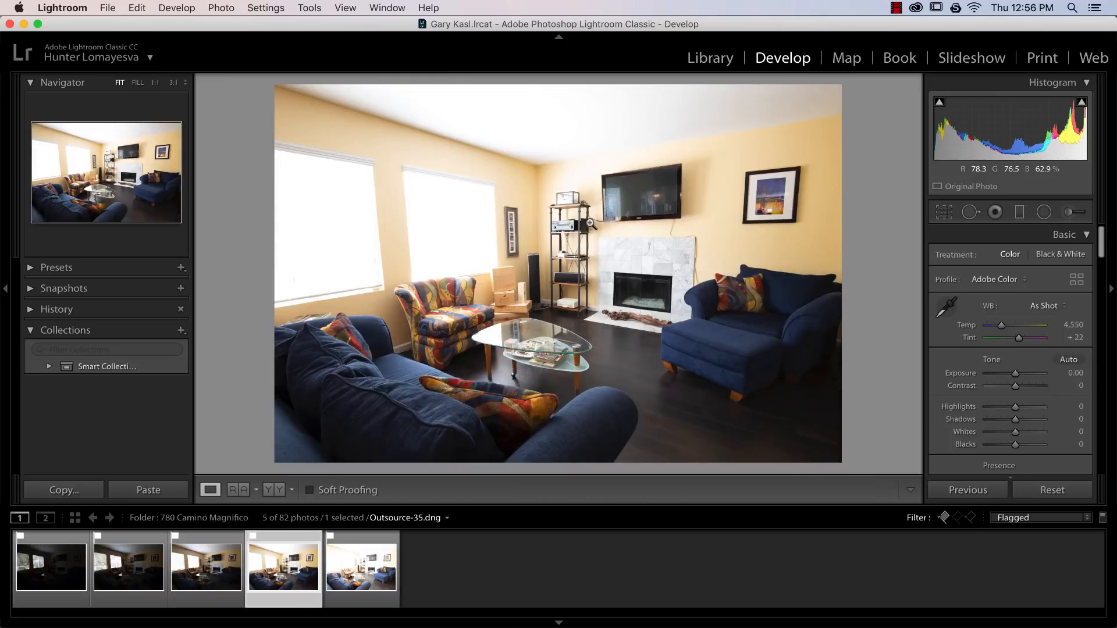
pyautogui.press('Right')
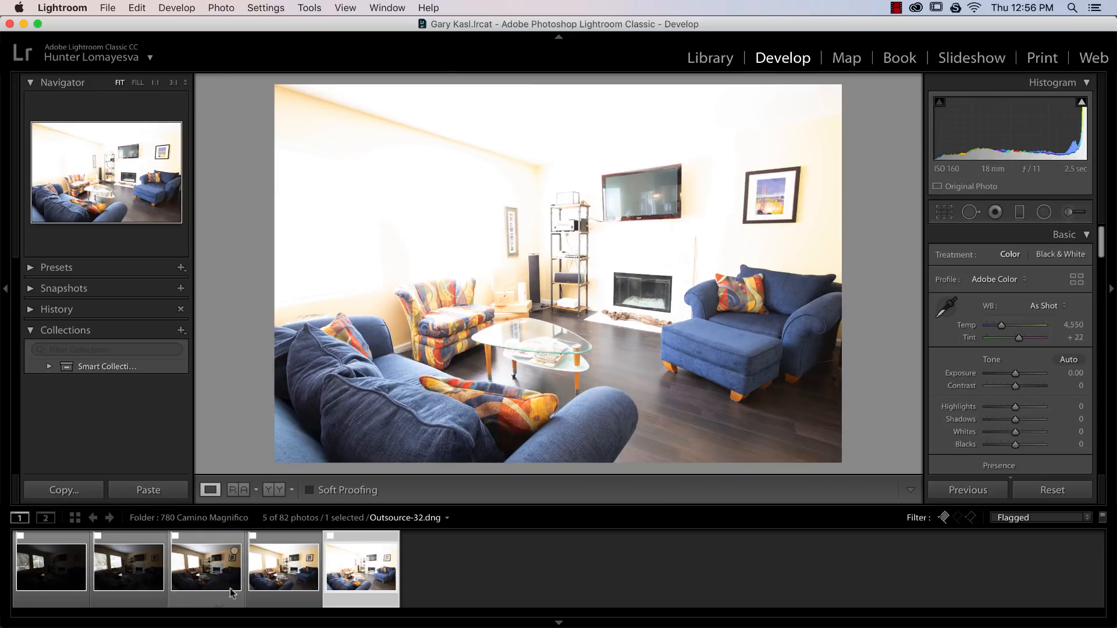
pyautogui.click(51, 567)
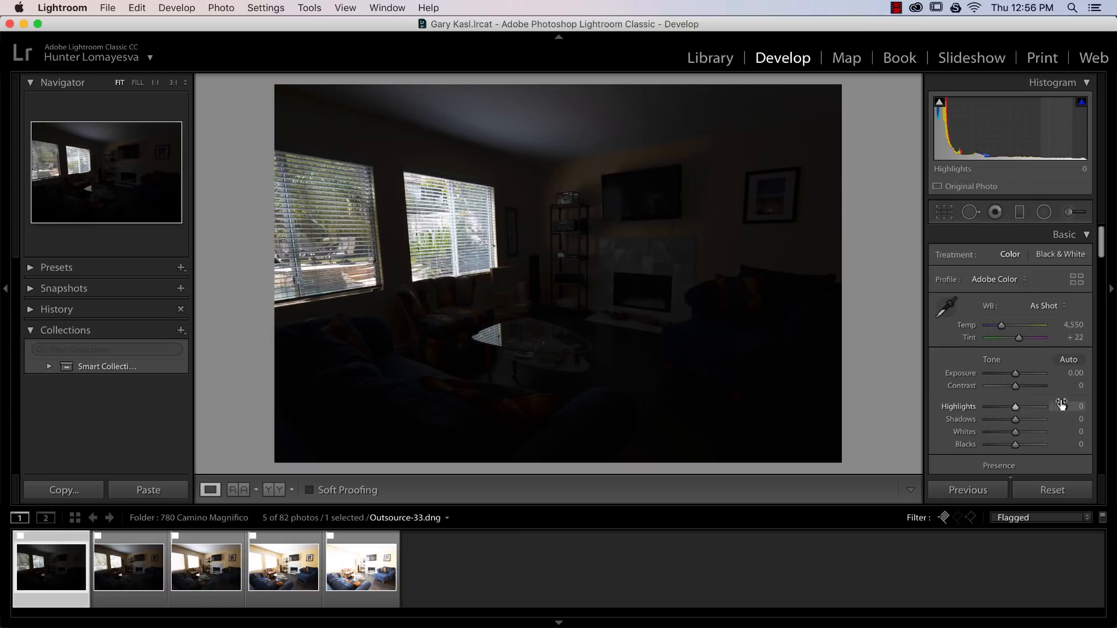
pyautogui.keyDown('shift'); pyautogui.click(356, 576); pyautogui.keyUp('shift')
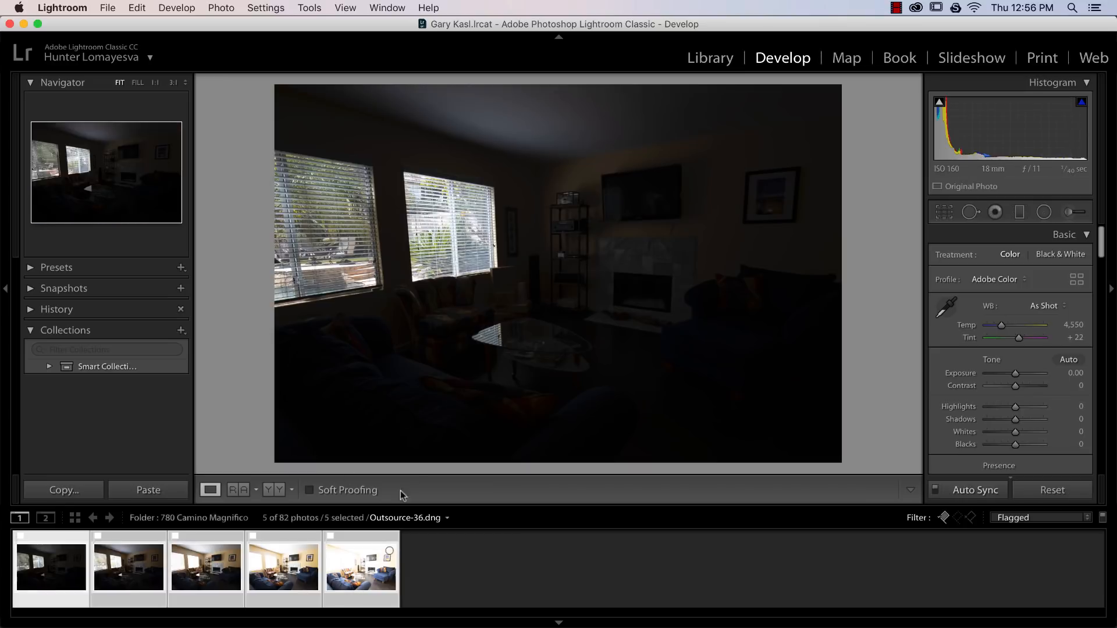
pyautogui.press('super+d')
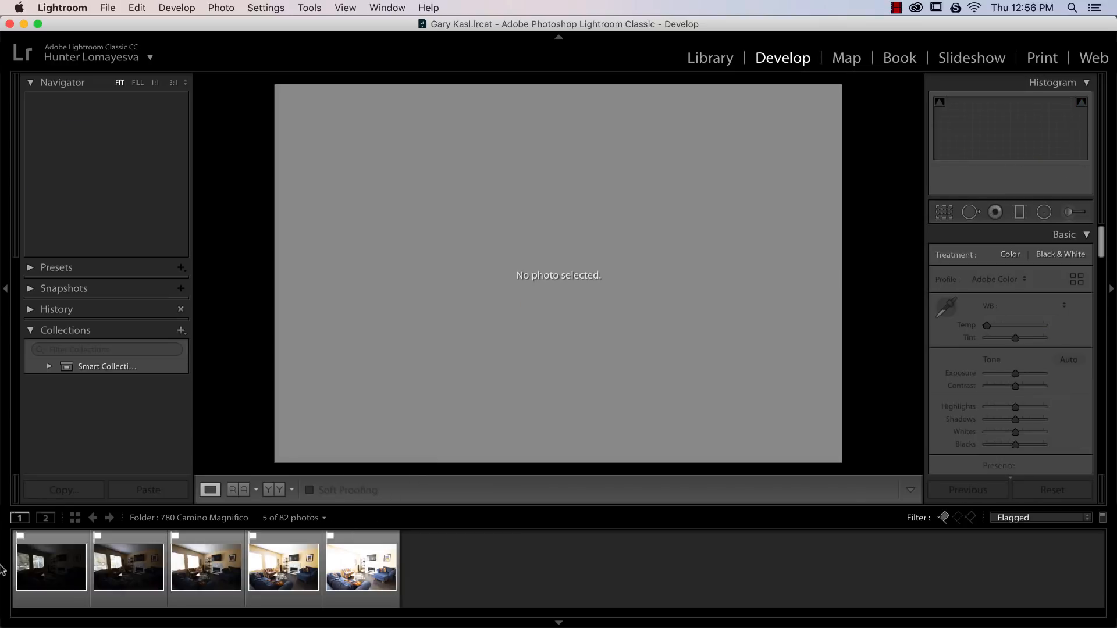
# Step: Select all five bracketed exposures and reduce their sharpening amount to the minimum
pyautogui.click(23, 567)
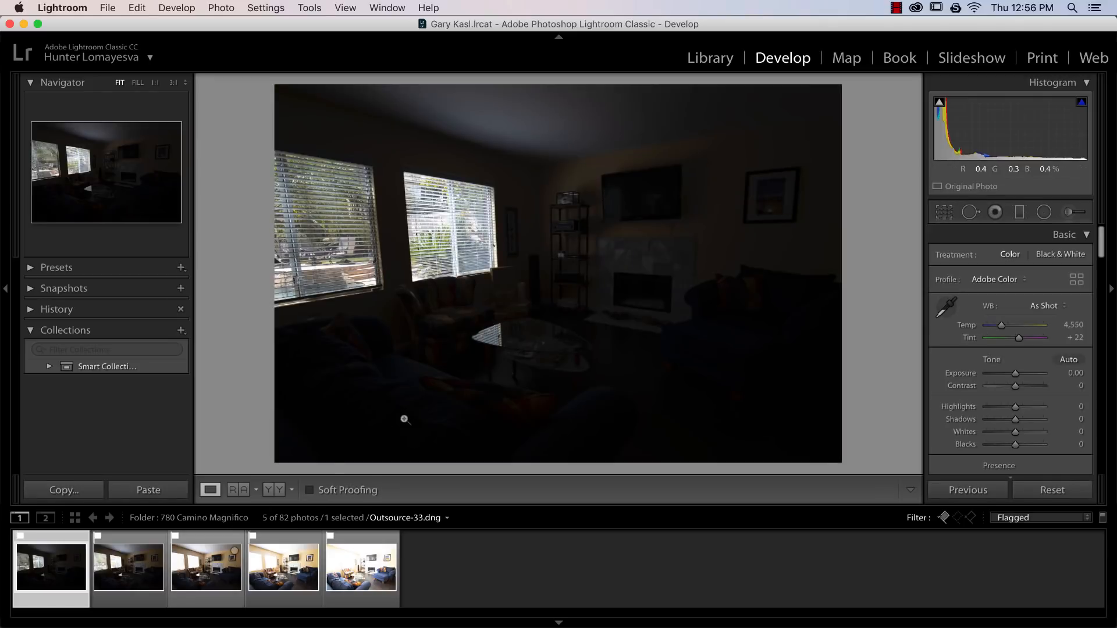
pyautogui.click(336, 556)
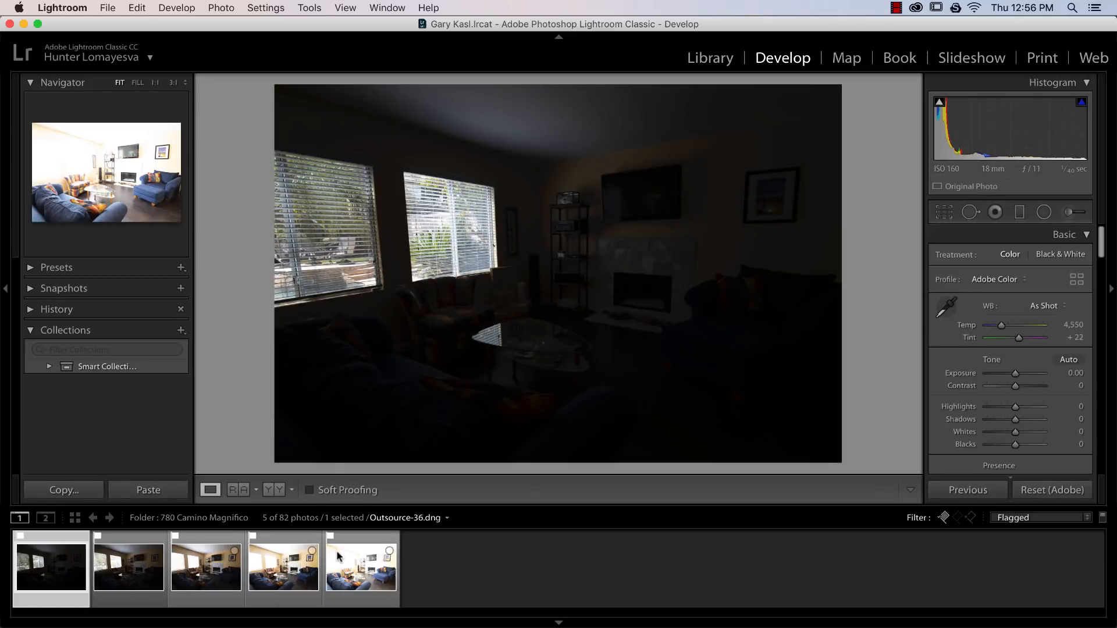
pyautogui.keyDown('shift'); pyautogui.click(338, 556); pyautogui.keyUp('shift')
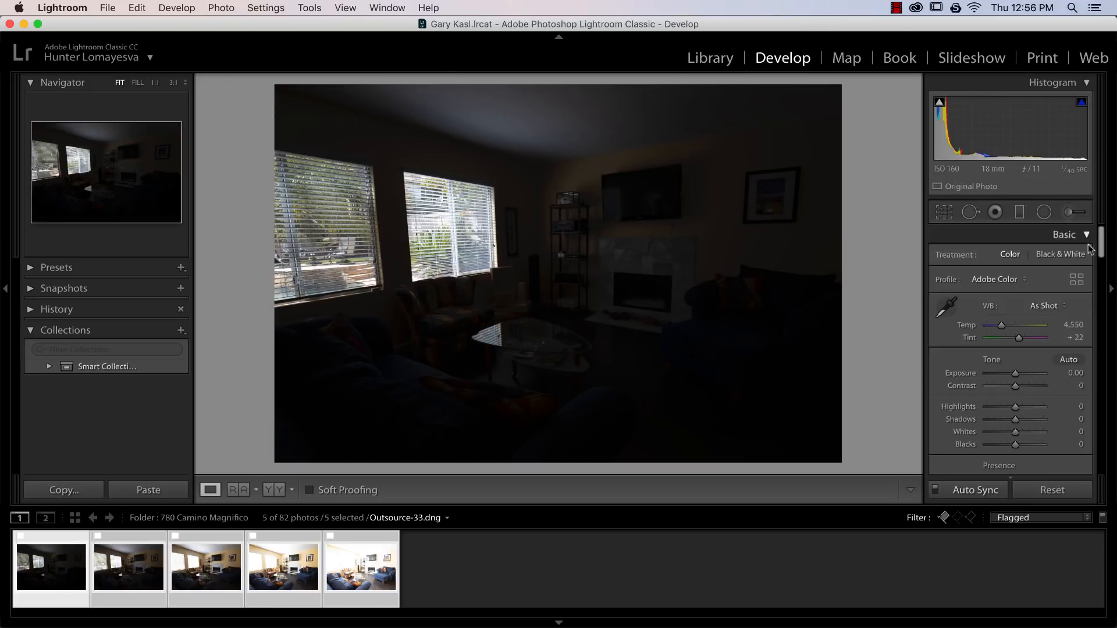
pyautogui.scroll(-5, 1080, 372)
pyautogui.scroll(-10, 1082, 375)
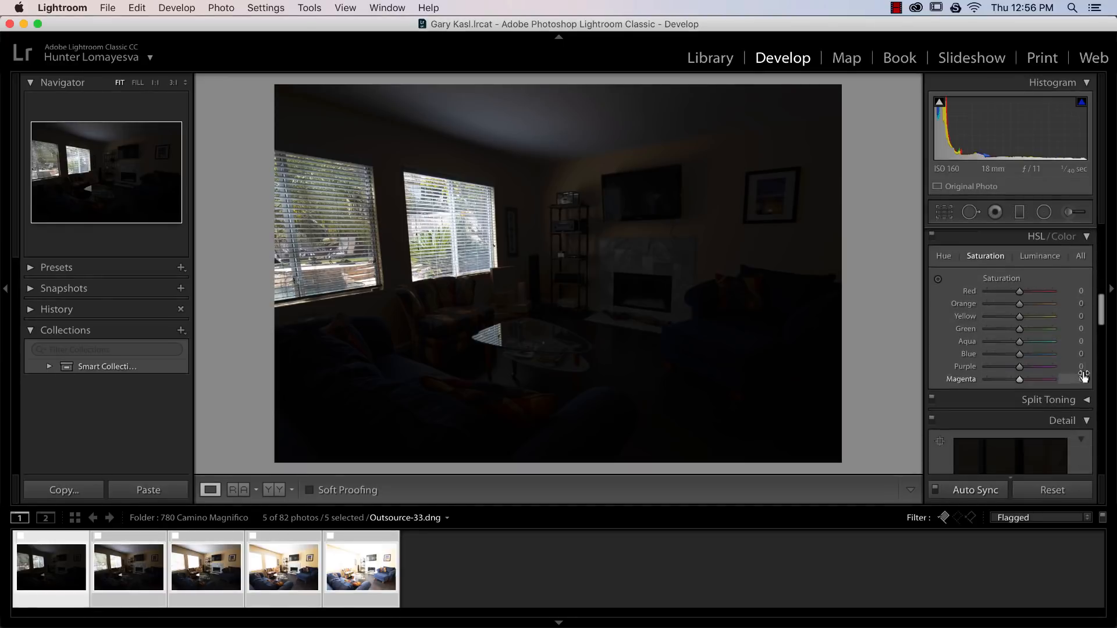
pyautogui.scroll(-3, 1084, 377)
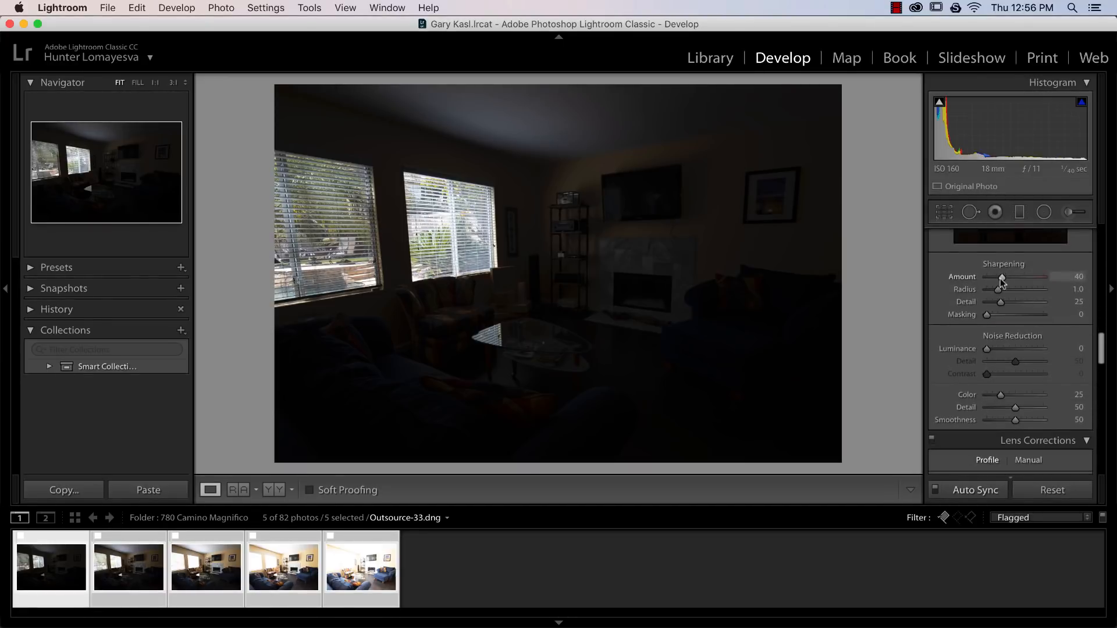
pyautogui.moveTo(1002, 278); pyautogui.dragTo(931, 285)
# Step: Remove chromatic aberration and enable lens profile corrections on all five selected photos
pyautogui.scroll(-2, 1094, 379)
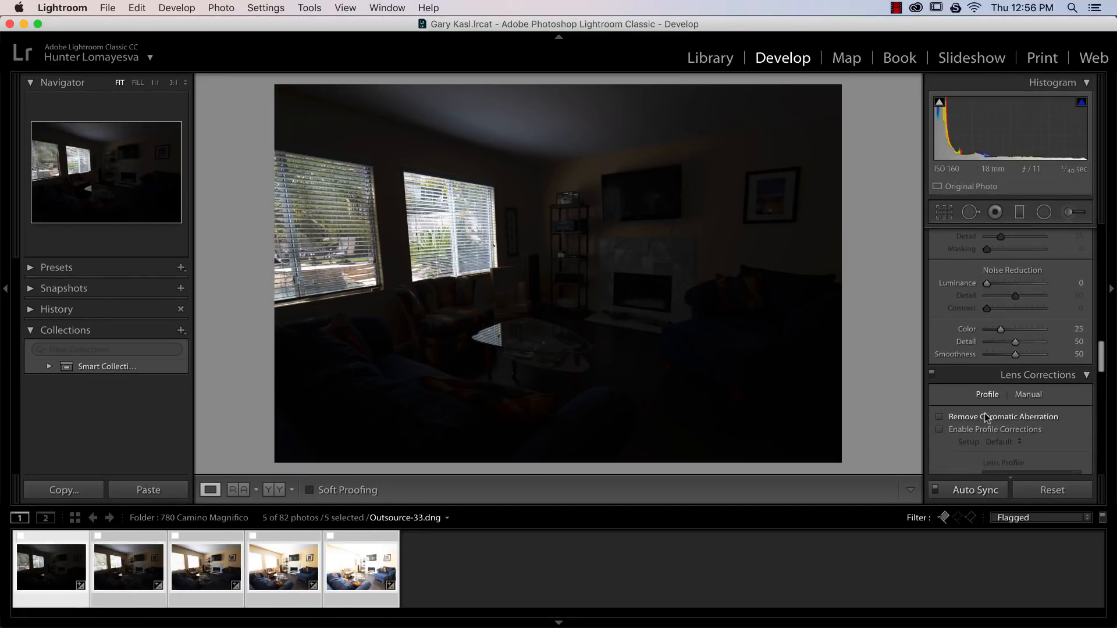
pyautogui.scroll(-1, 1056, 413)
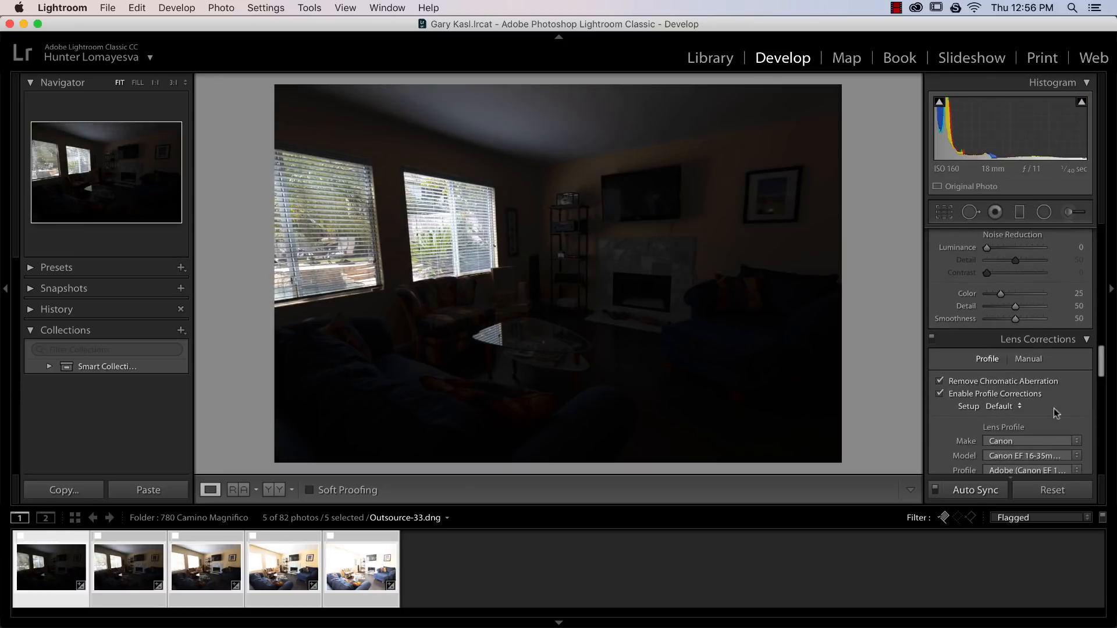
pyautogui.scroll(8, 1047, 398)
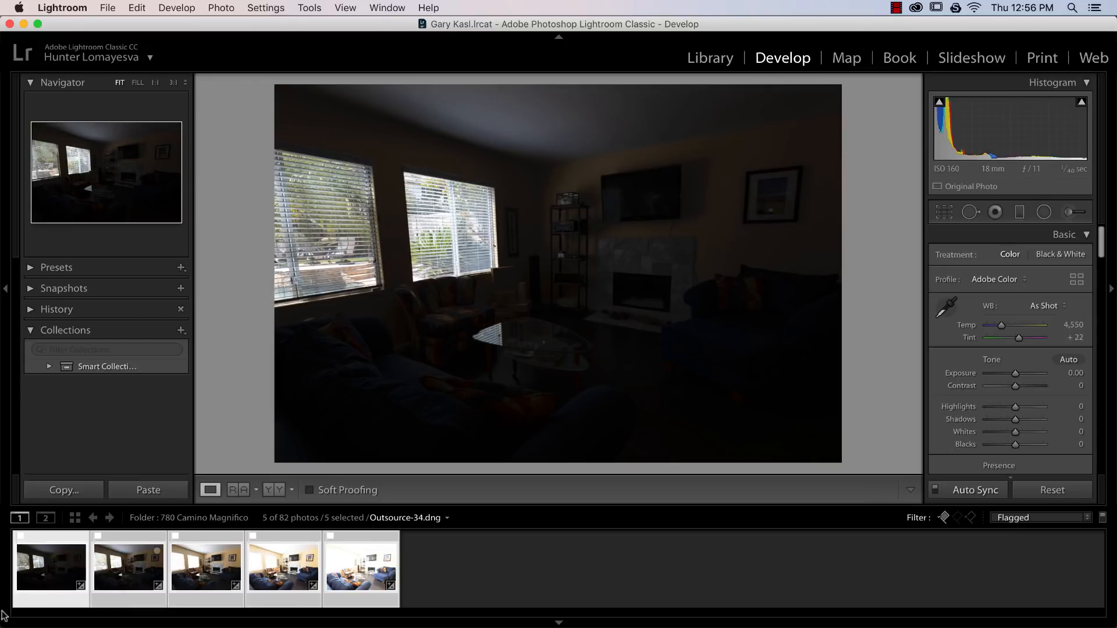
# Step: Set Highlights to -25 on the darkest exposure only and check the window area
pyautogui.click(32, 578)
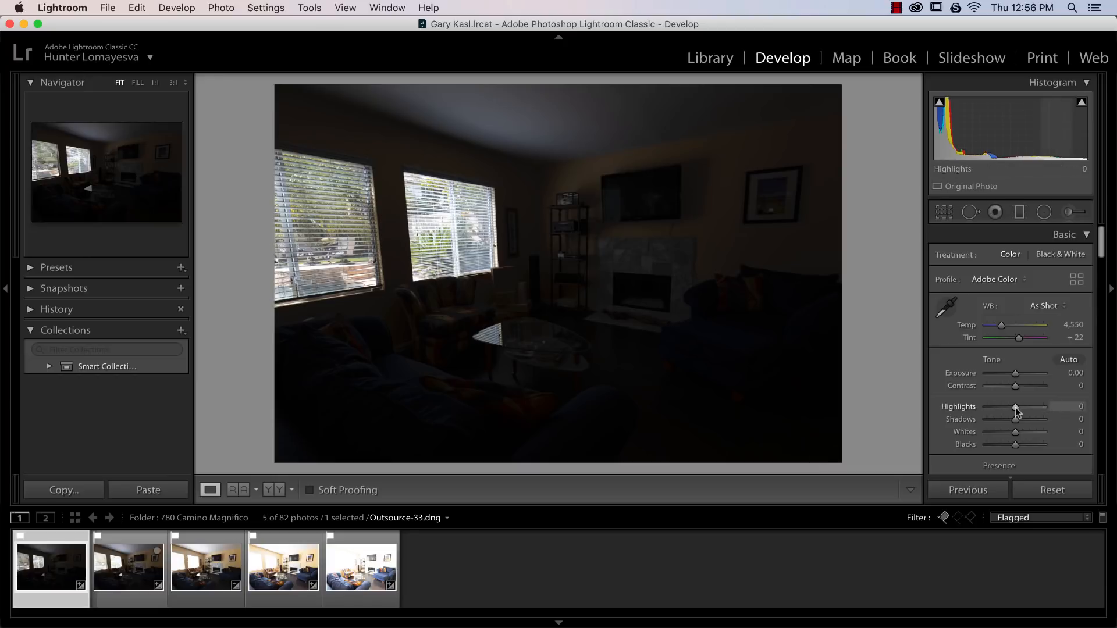
pyautogui.moveTo(1016, 408); pyautogui.dragTo(1011, 412)
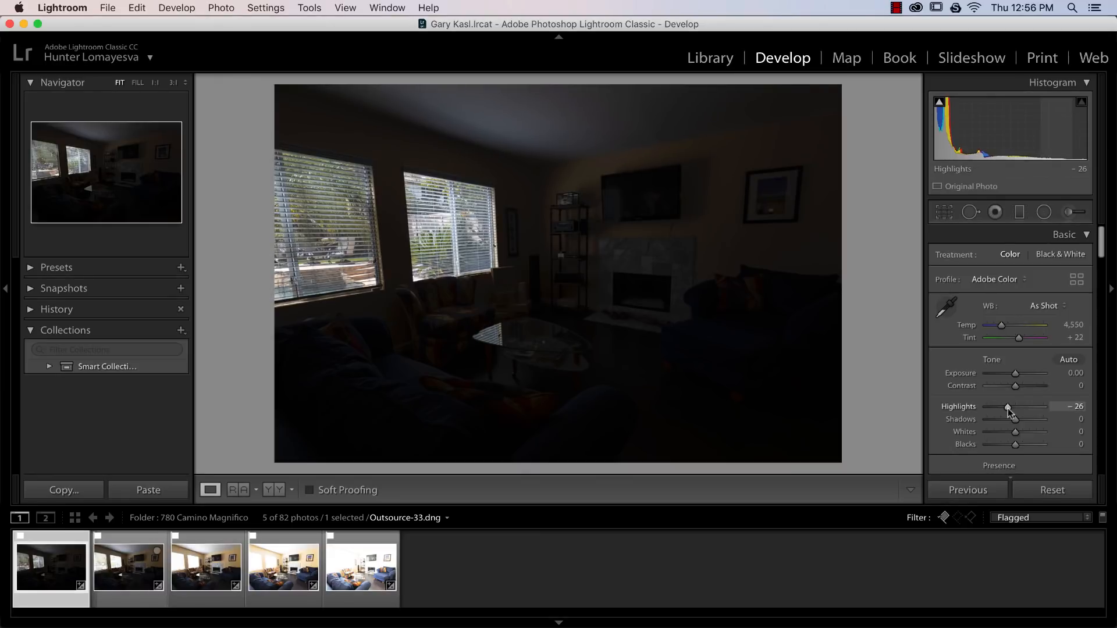
pyautogui.moveTo(1007, 409); pyautogui.dragTo(1009, 409)
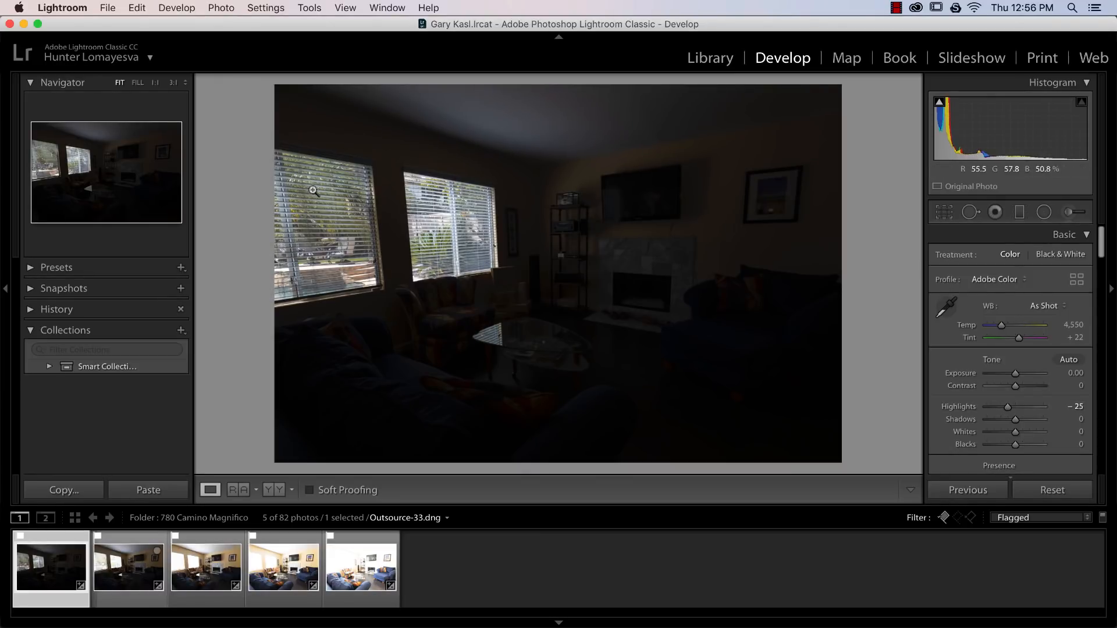
pyautogui.click(429, 196)
pyautogui.click(429, 196)
# Step: Review the four brighter exposures one by one and select them as a group
pyautogui.press('Right')
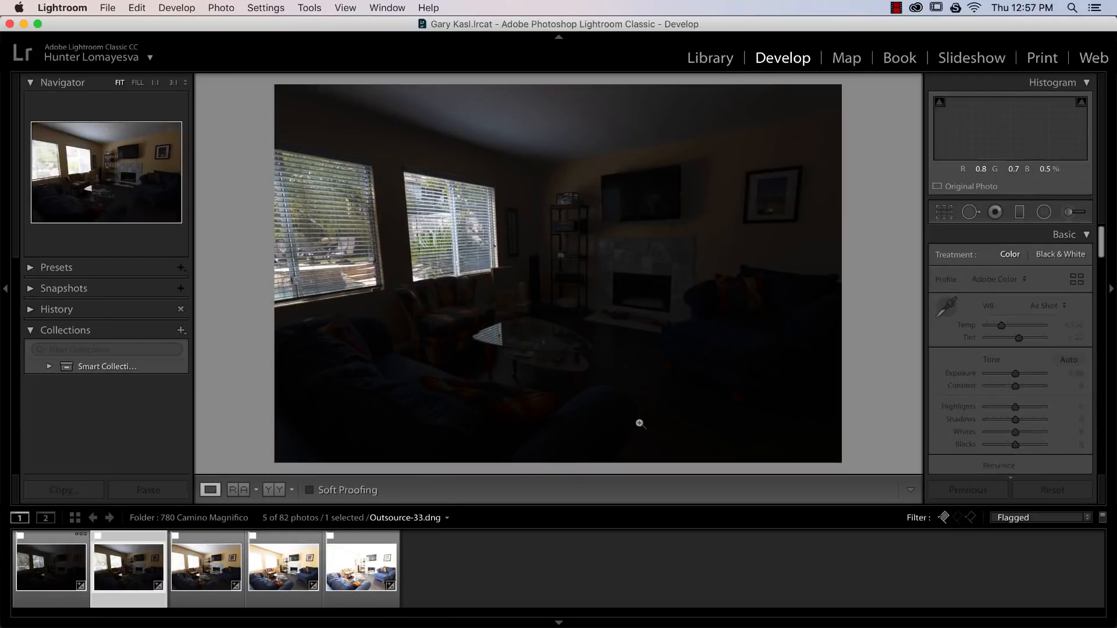
pyautogui.press('Right')
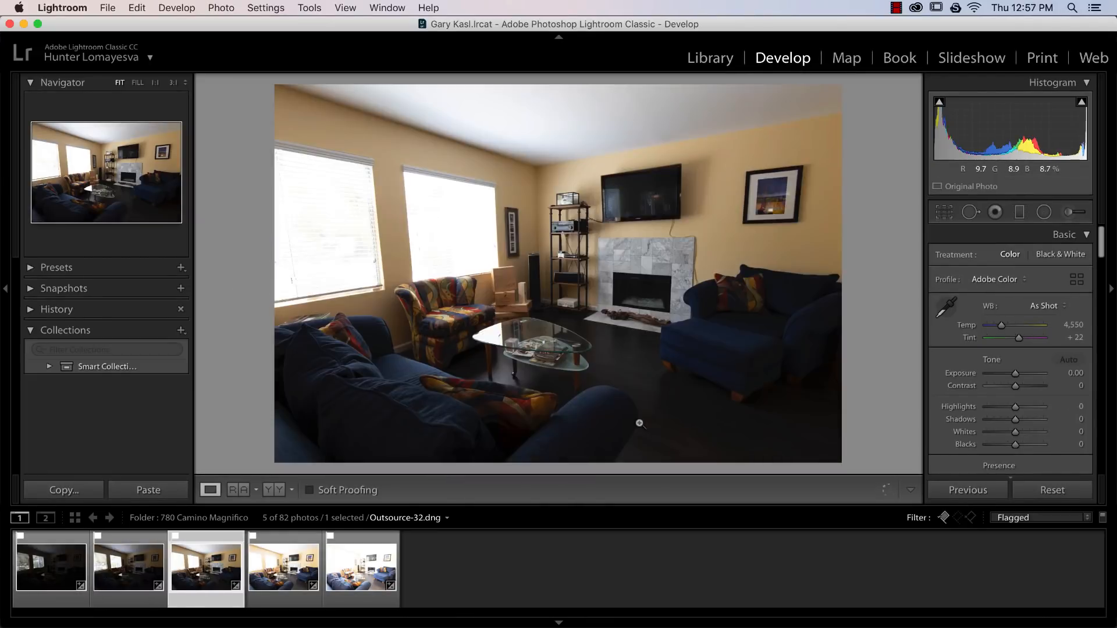
pyautogui.press('Right')
pyautogui.press('Right')
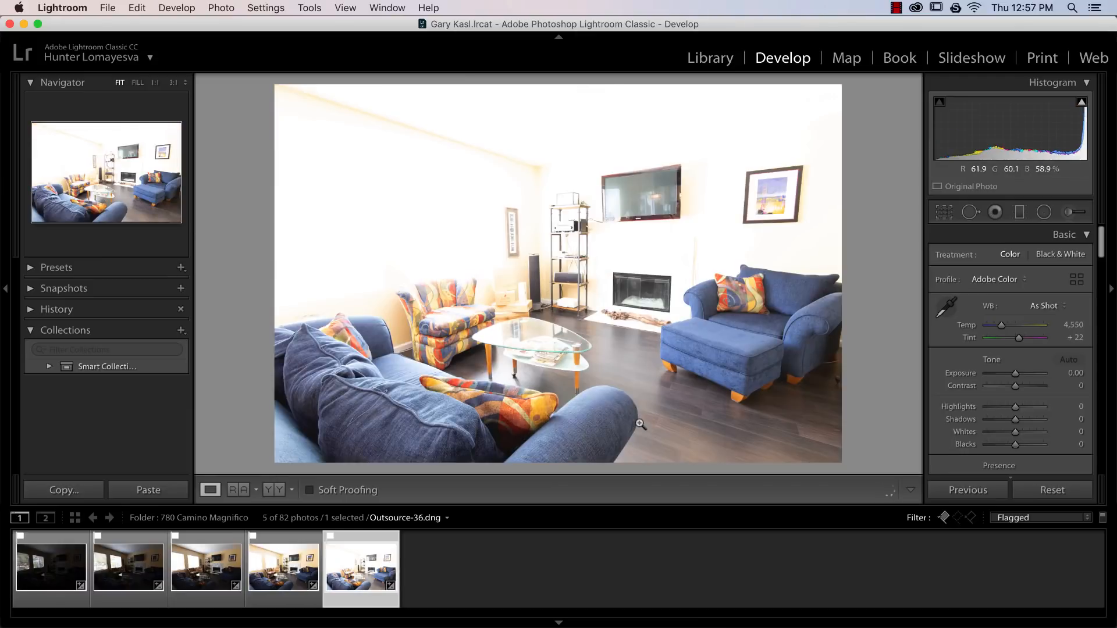
pyautogui.keyDown('shift'); pyautogui.click(144, 575); pyautogui.keyUp('shift')
pyautogui.click(145, 575)
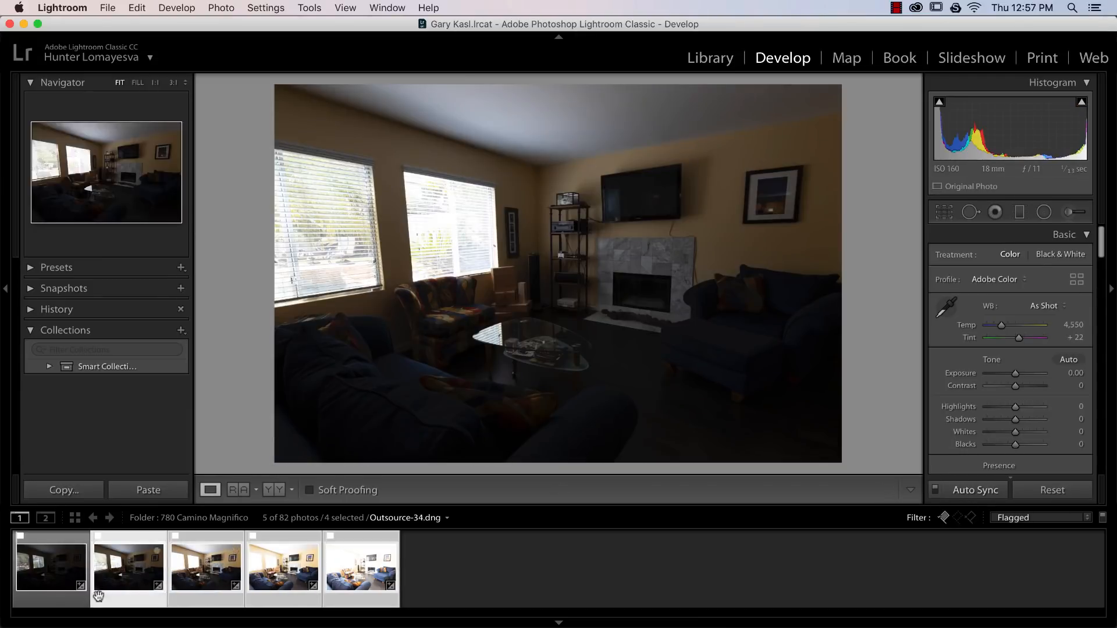
# Step: Set the white balance temperature of the darkest exposure to 5,300
pyautogui.click(62, 578)
pyautogui.click(64, 579)
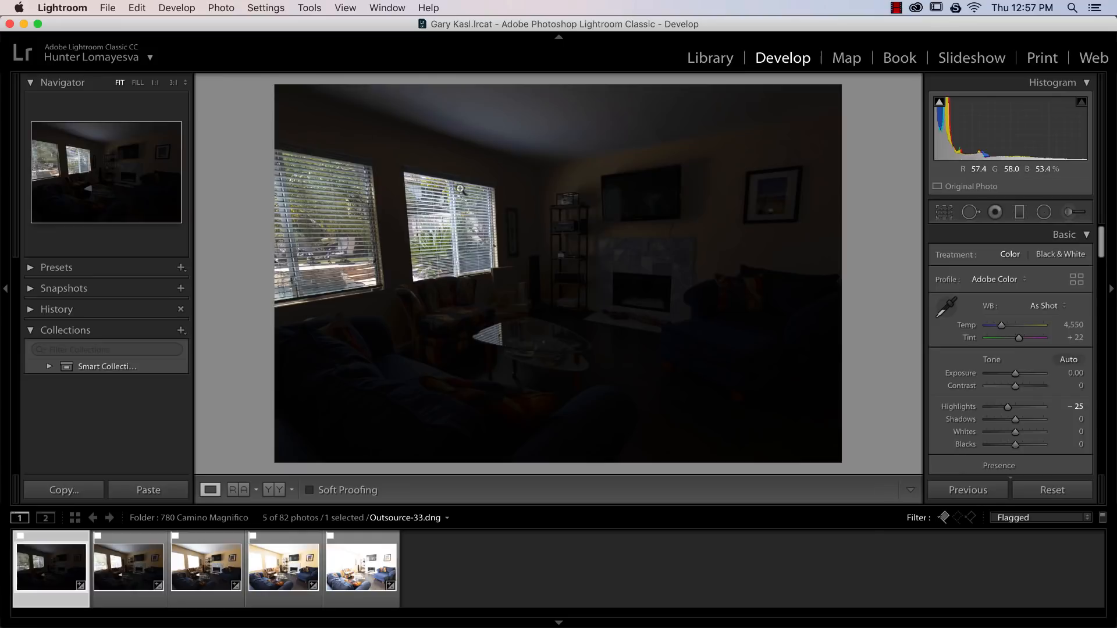
pyautogui.click(1074, 325)
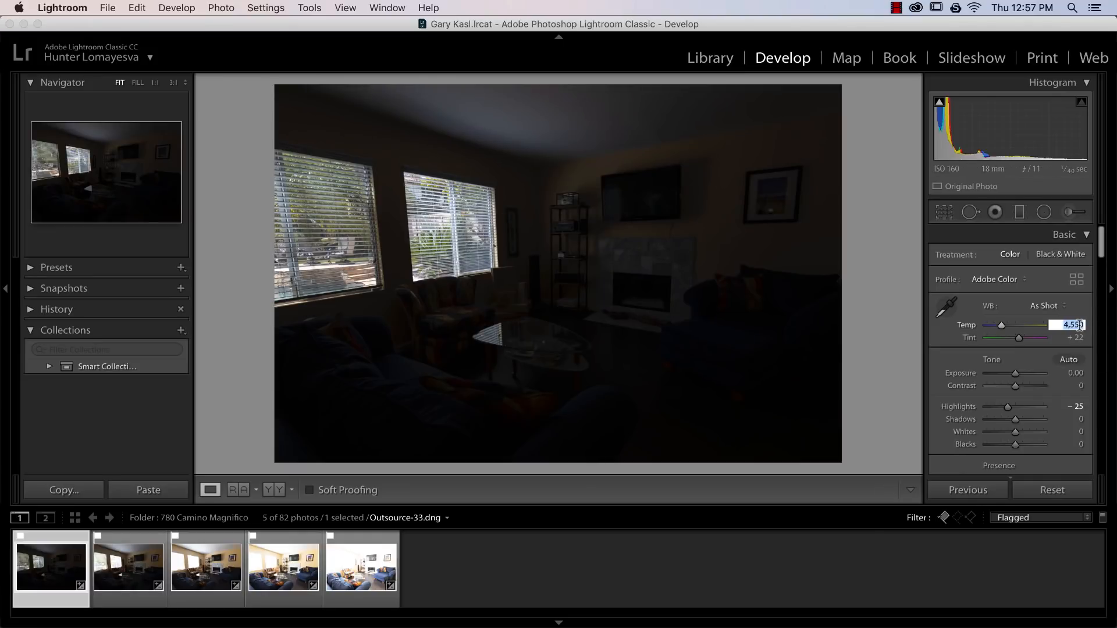
pyautogui.write('4900')
pyautogui.press('Return')
pyautogui.press('Up')
pyautogui.press('Up')
pyautogui.press('Up')
pyautogui.press('Up')
pyautogui.press('Return')
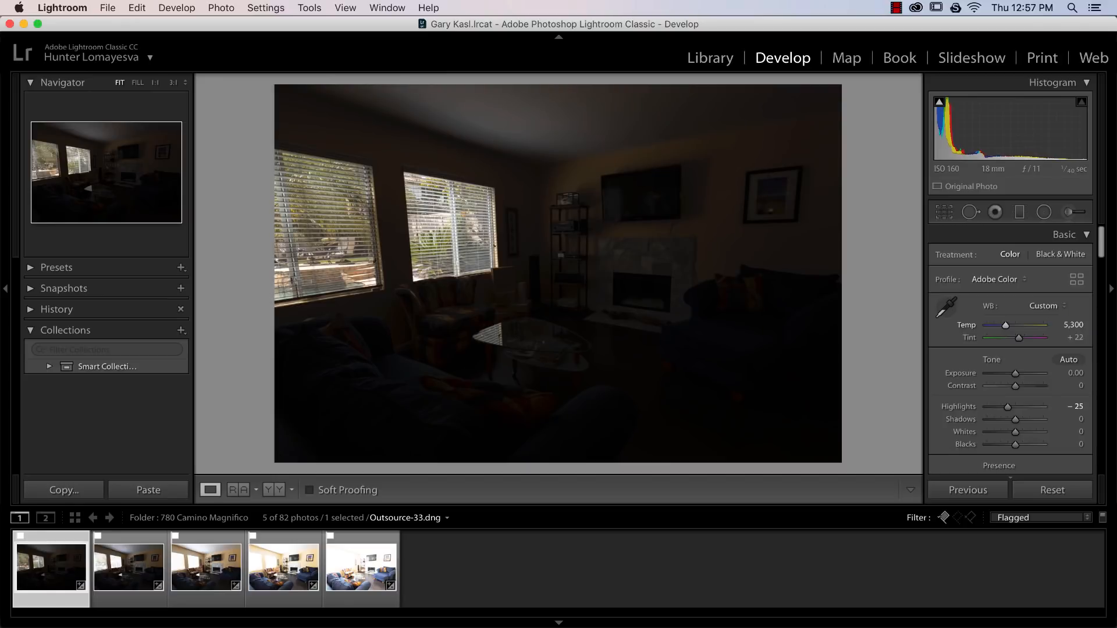
# Step: Select the four brighter exposures and set their white balance by sampling a neutral spot on the ceiling above the TV
pyautogui.click(130, 573)
pyautogui.keyDown('shift'); pyautogui.click(381, 591); pyautogui.keyUp('shift')
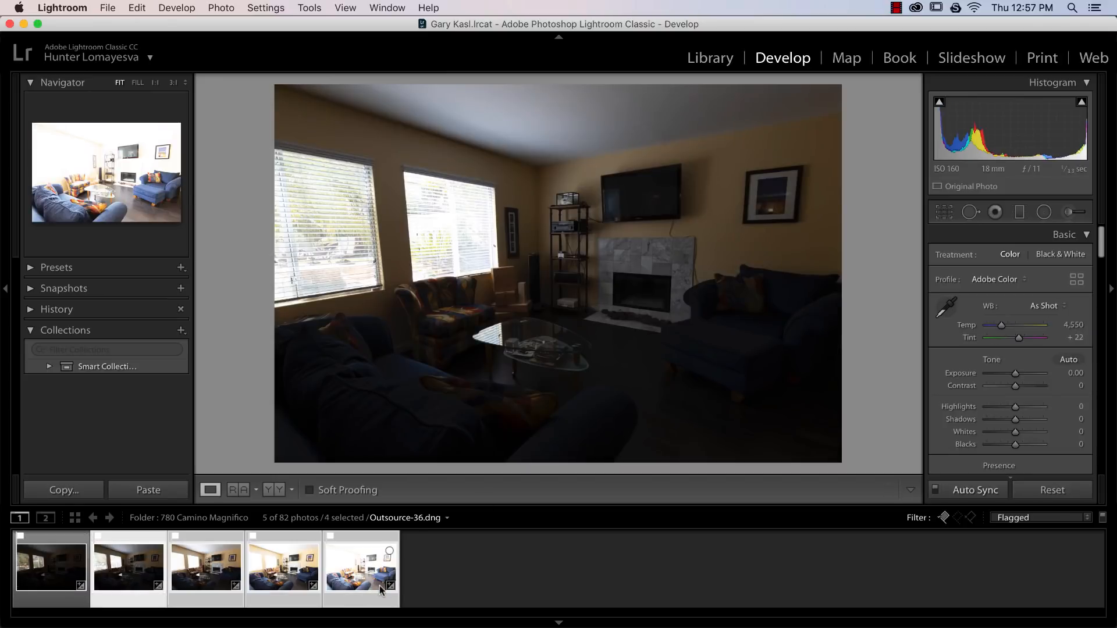
pyautogui.click(946, 306)
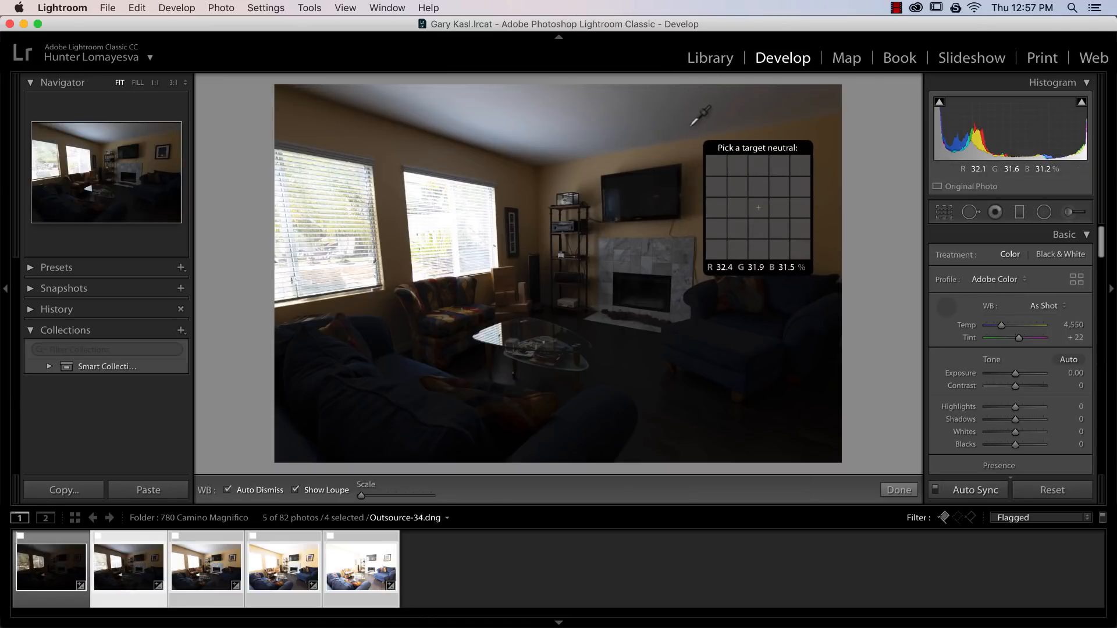
pyautogui.press('w')
pyautogui.press('w')
pyautogui.press('w')
pyautogui.press('w')
pyautogui.press('w')
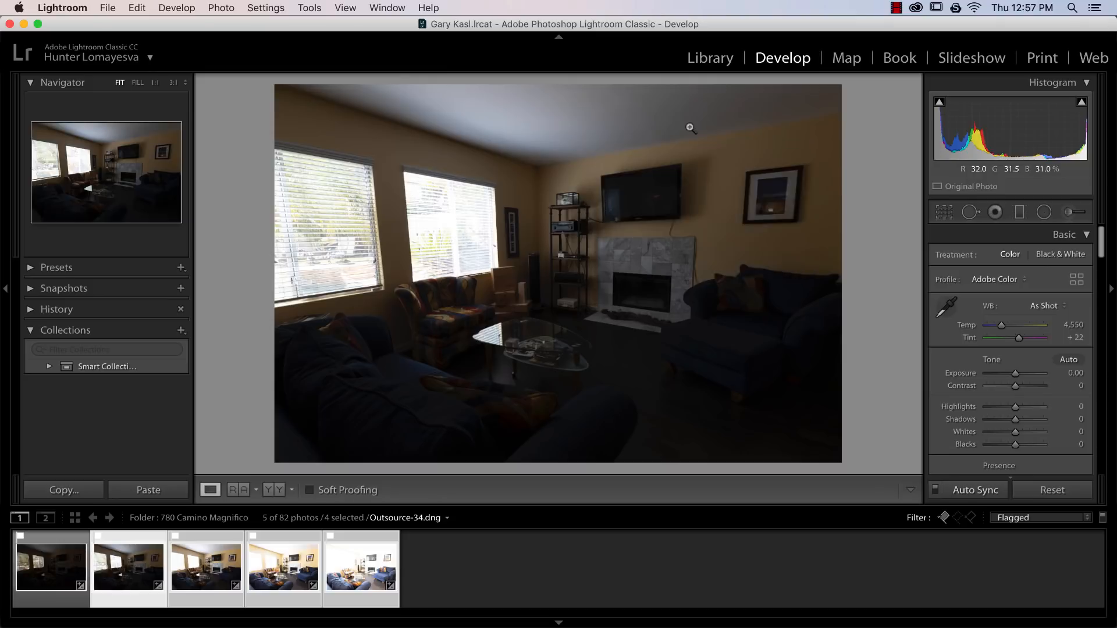
pyautogui.press('w')
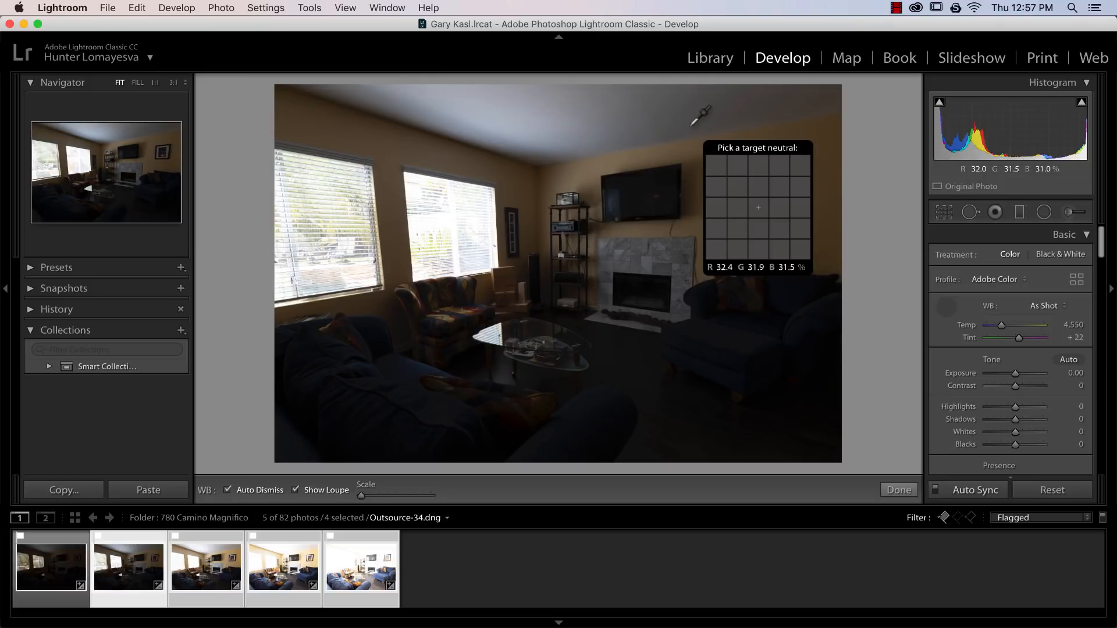
pyautogui.click(692, 124)
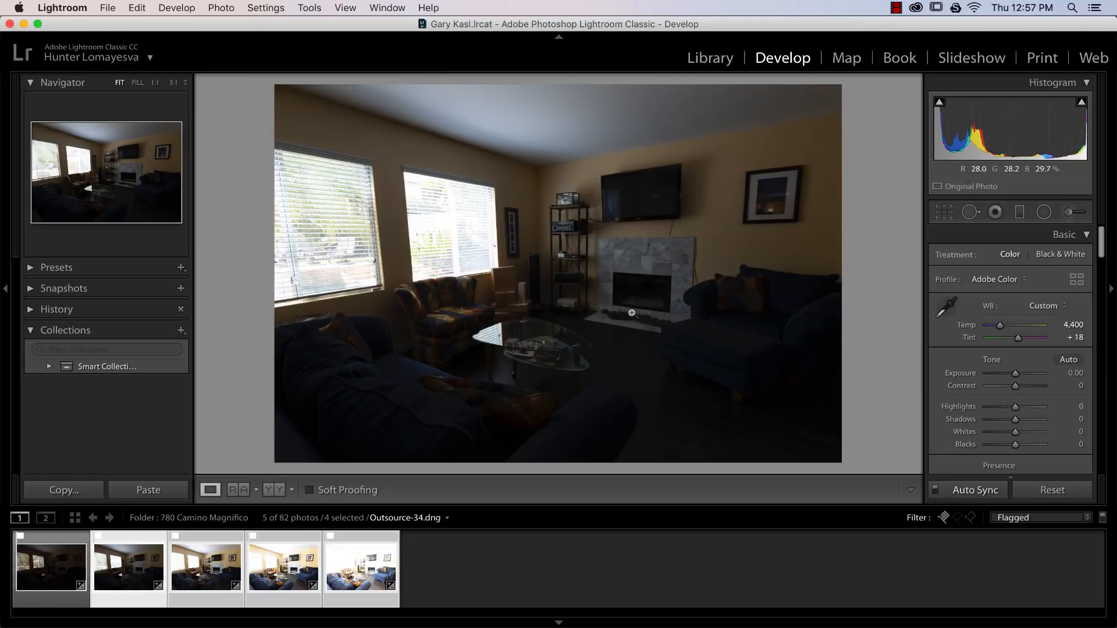
# Step: Make the middle exposure the active photo and resample the four photos' white balance from other spots on its ceiling
pyautogui.click(297, 564)
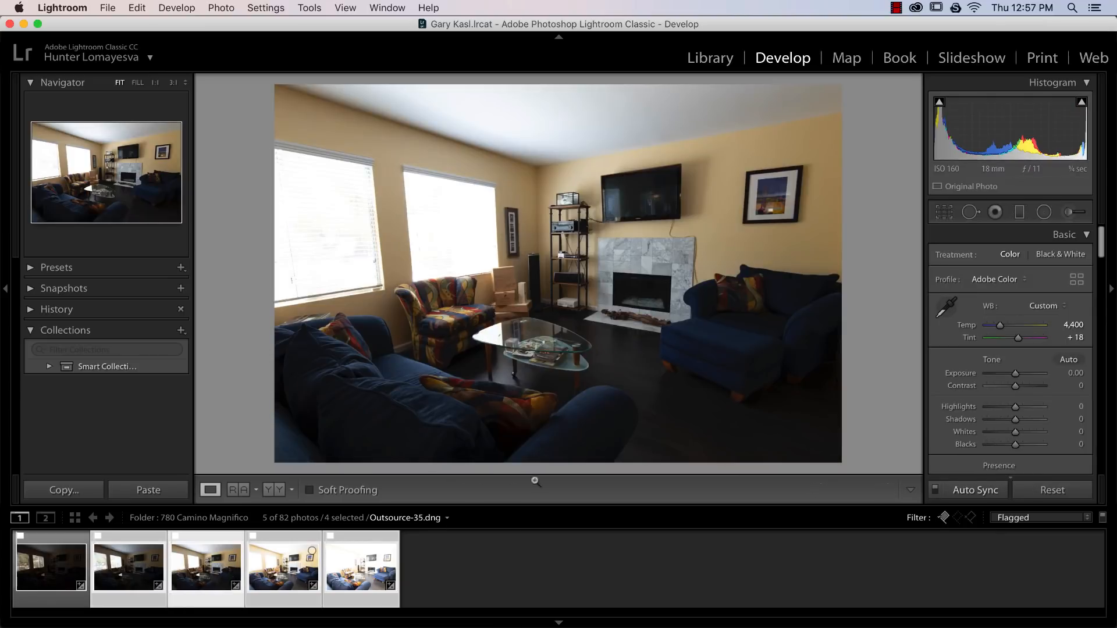
pyautogui.click(946, 306)
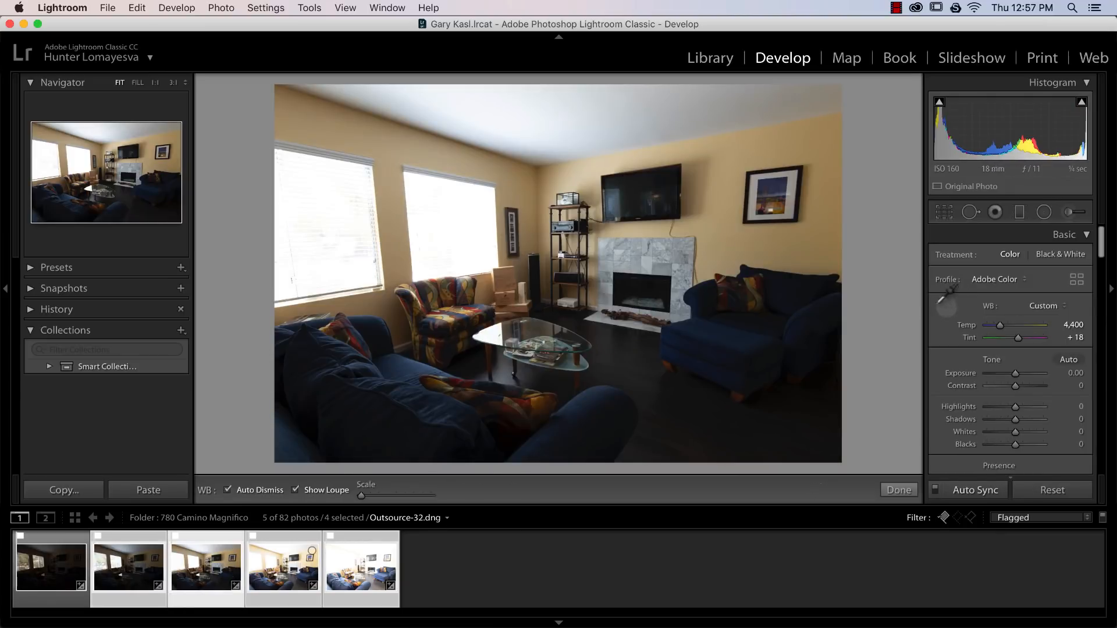
pyautogui.click(641, 142)
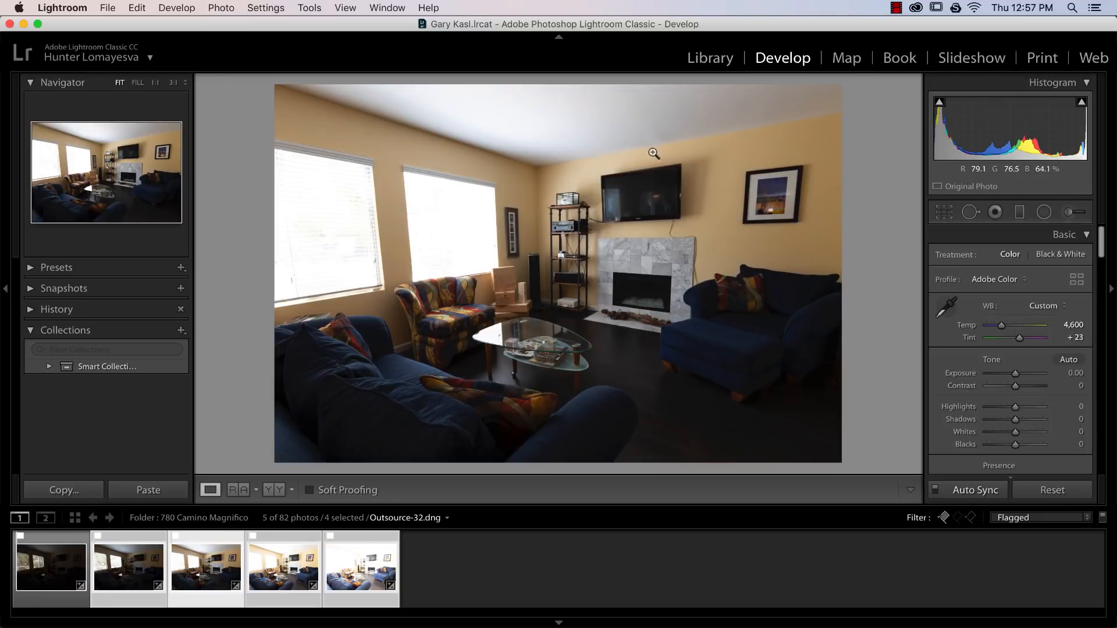
pyautogui.press('w')
pyautogui.click(707, 125)
pyautogui.press('w')
pyautogui.press('w')
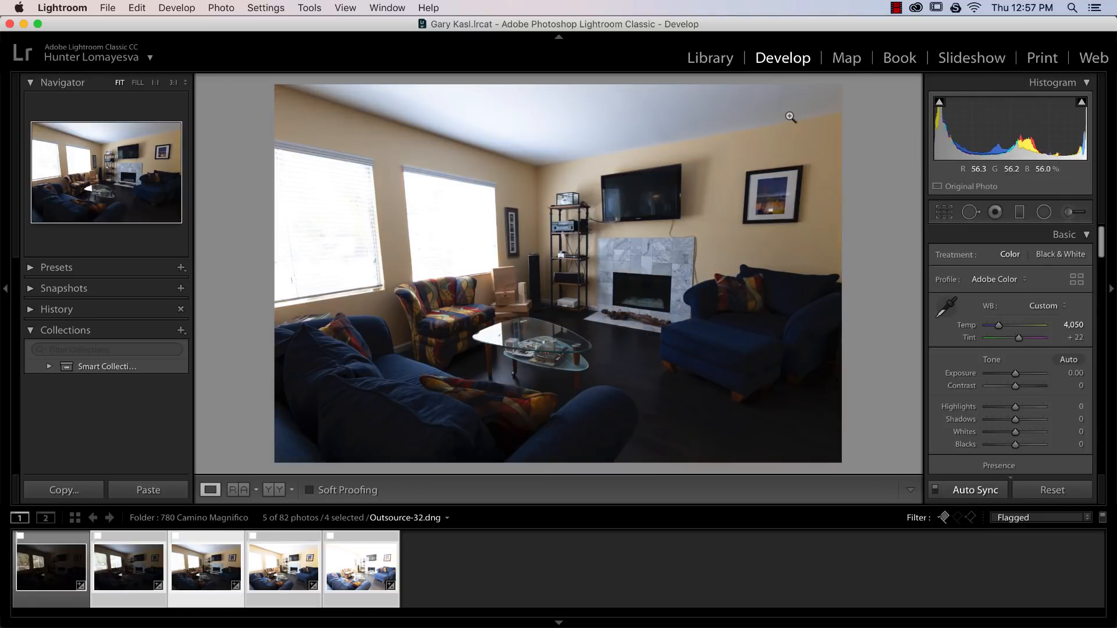
# Step: Resample the white balance of the four brighter exposures to a temperature of 4,200 and a tint of +20
pyautogui.press('w')
pyautogui.press('w')
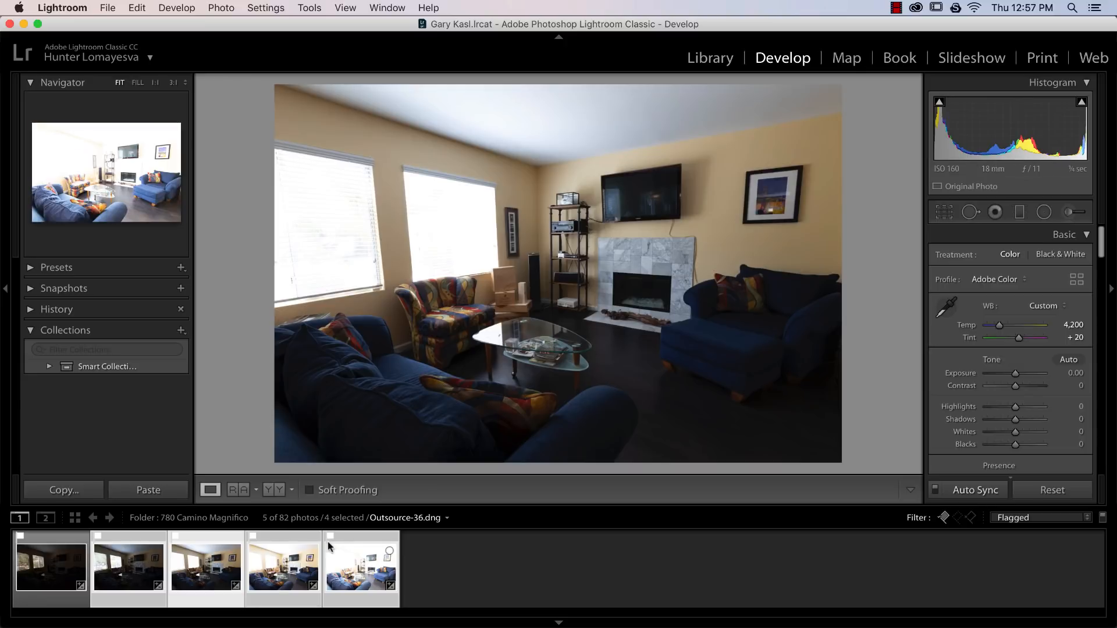
# Step: Review all five exposures one by one, from the darkest to the brightest
pyautogui.click(47, 597)
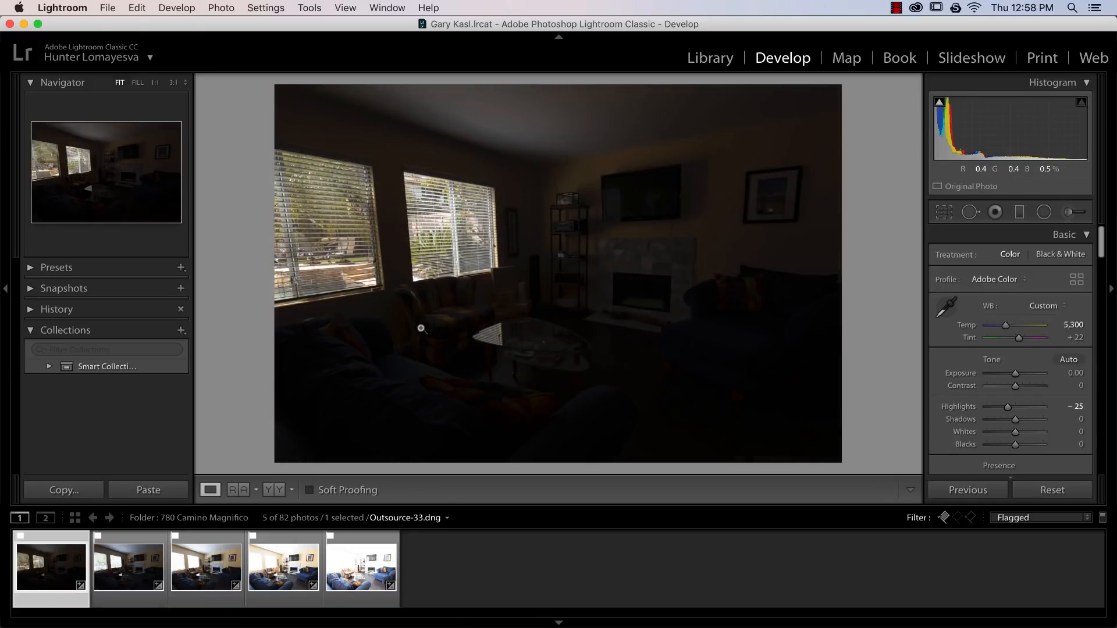
pyautogui.press('Right')
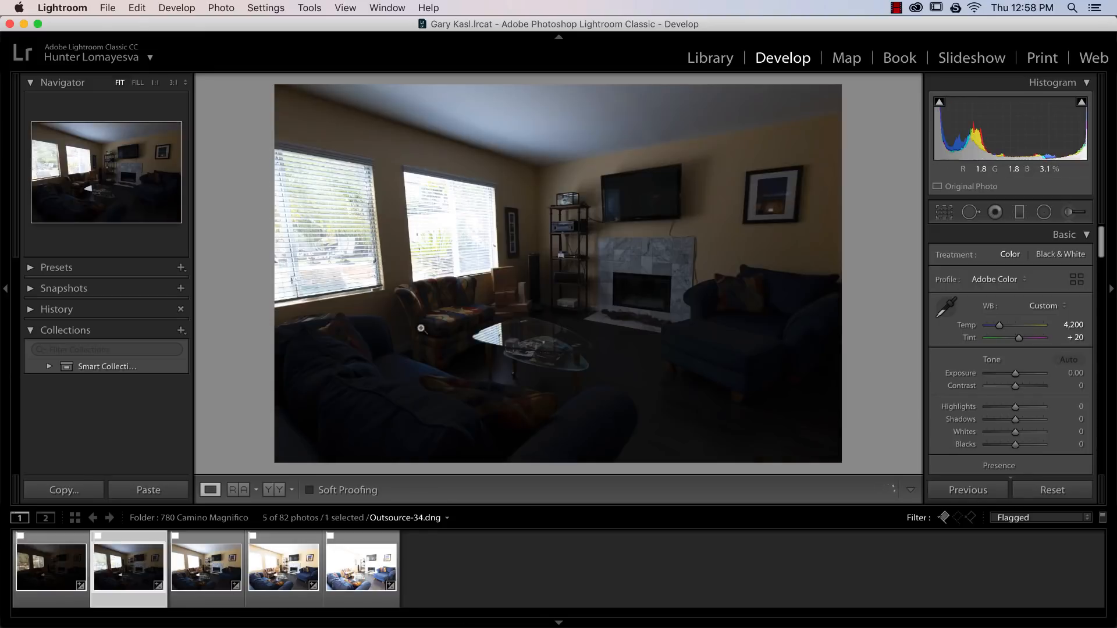
pyautogui.press('Right')
pyautogui.press('Right')
pyautogui.press('Right')
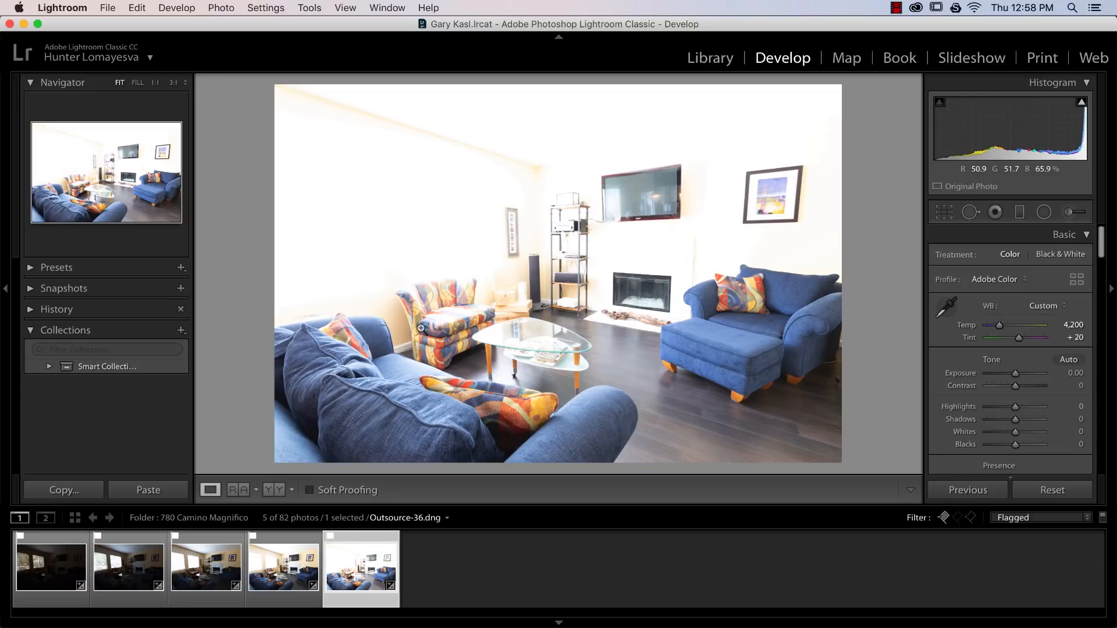
# Step: Select all five exposures and open them as layers of one document in Photoshop
pyautogui.press('super+a')
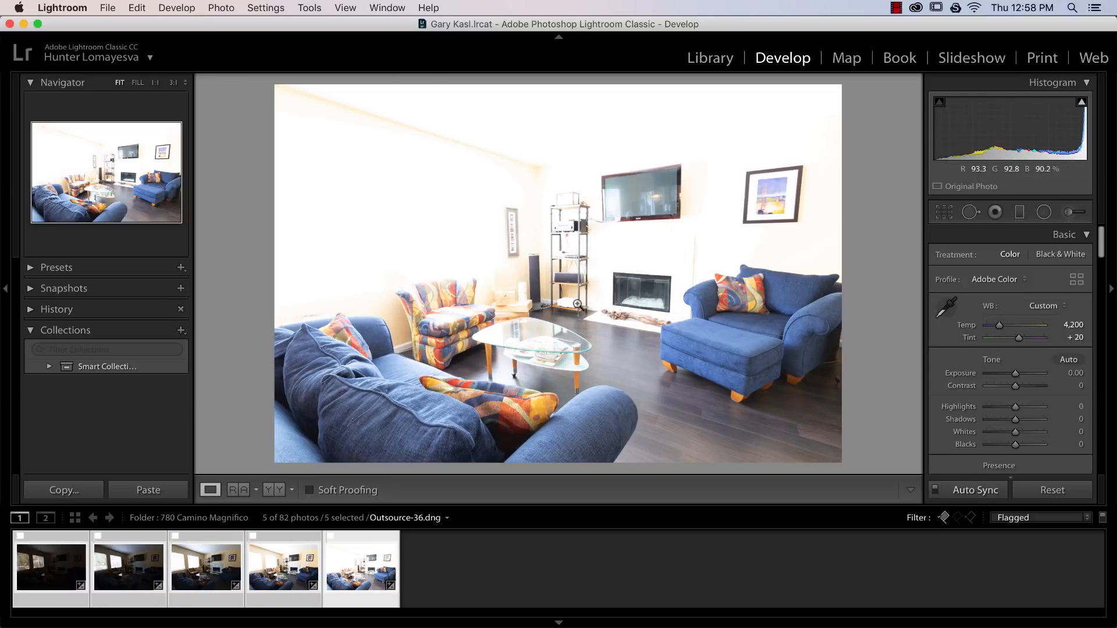
pyautogui.rightClick(551, 214)
pyautogui.moveTo(665, 336)
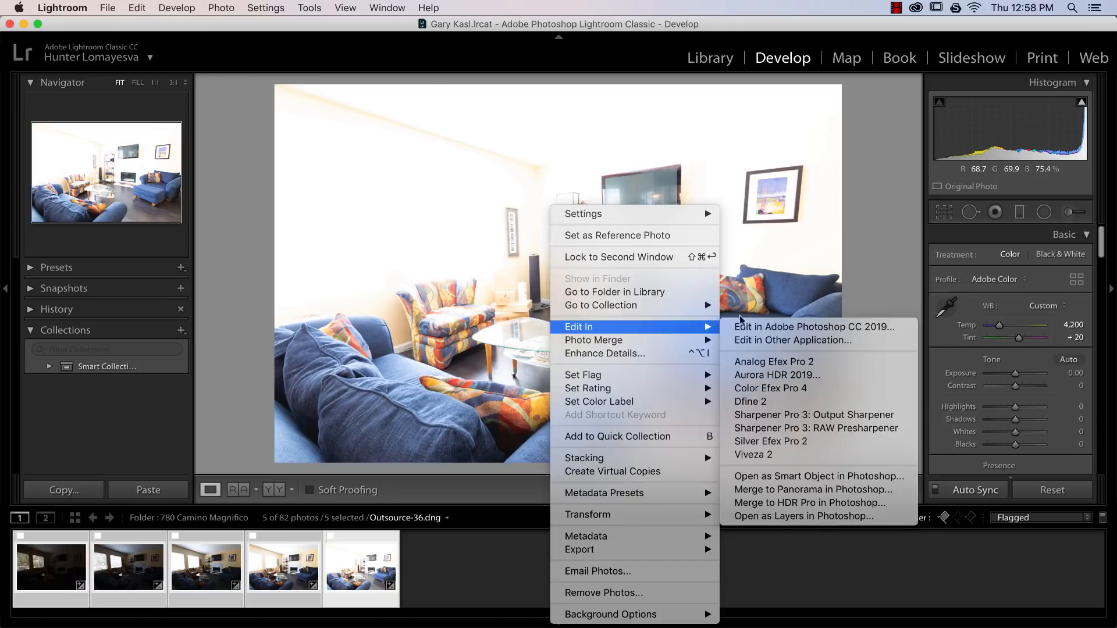
pyautogui.click(779, 517)
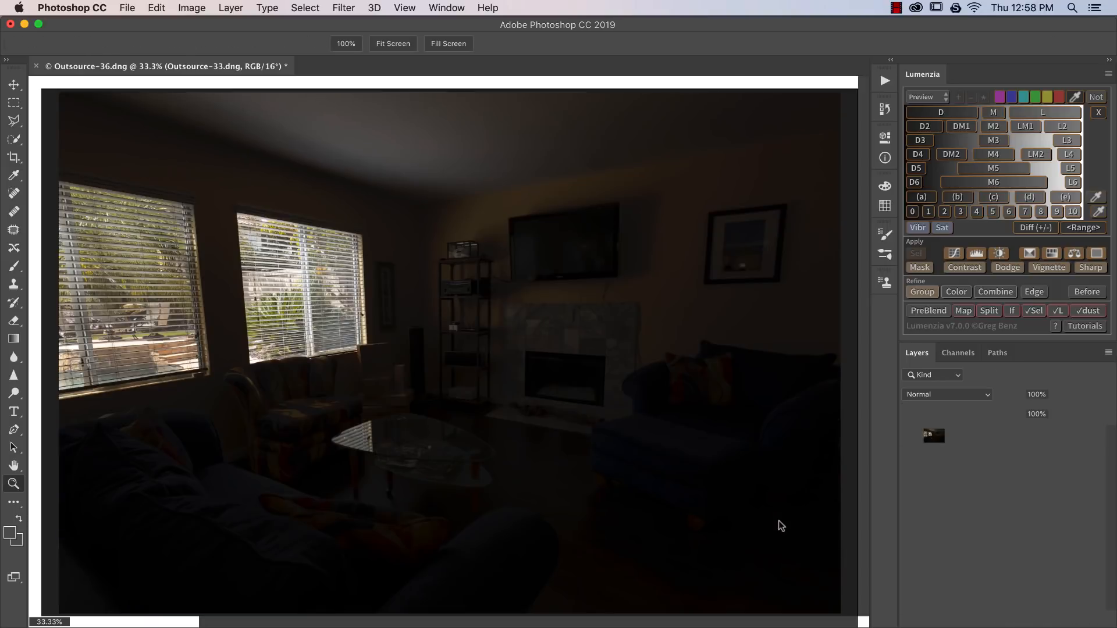
pyautogui.click(421, 617)
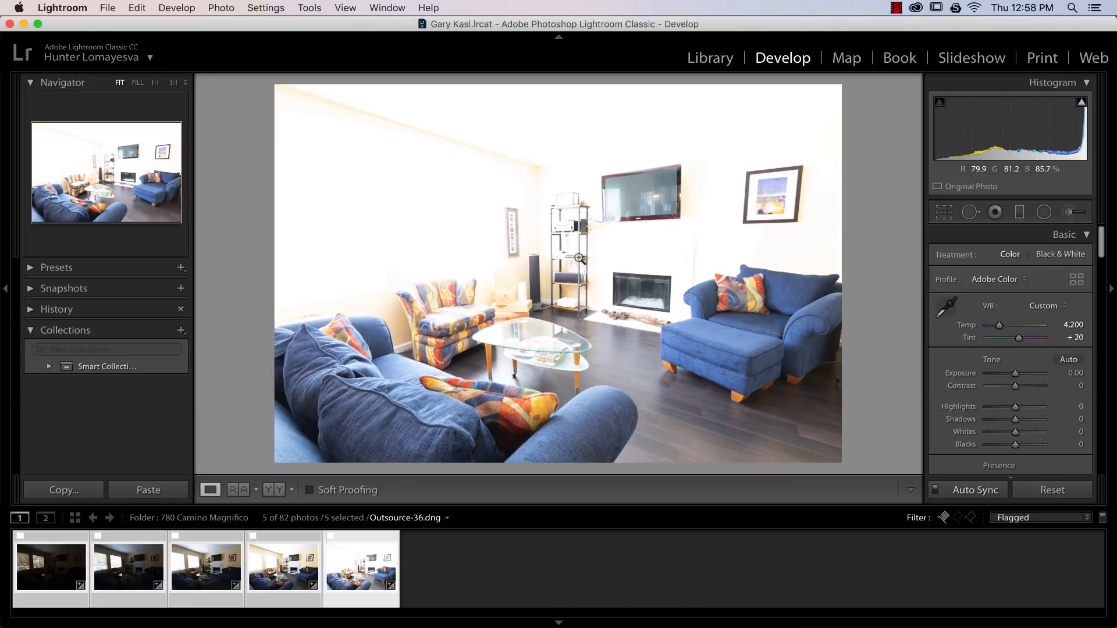
pyautogui.moveTo(676, 626)
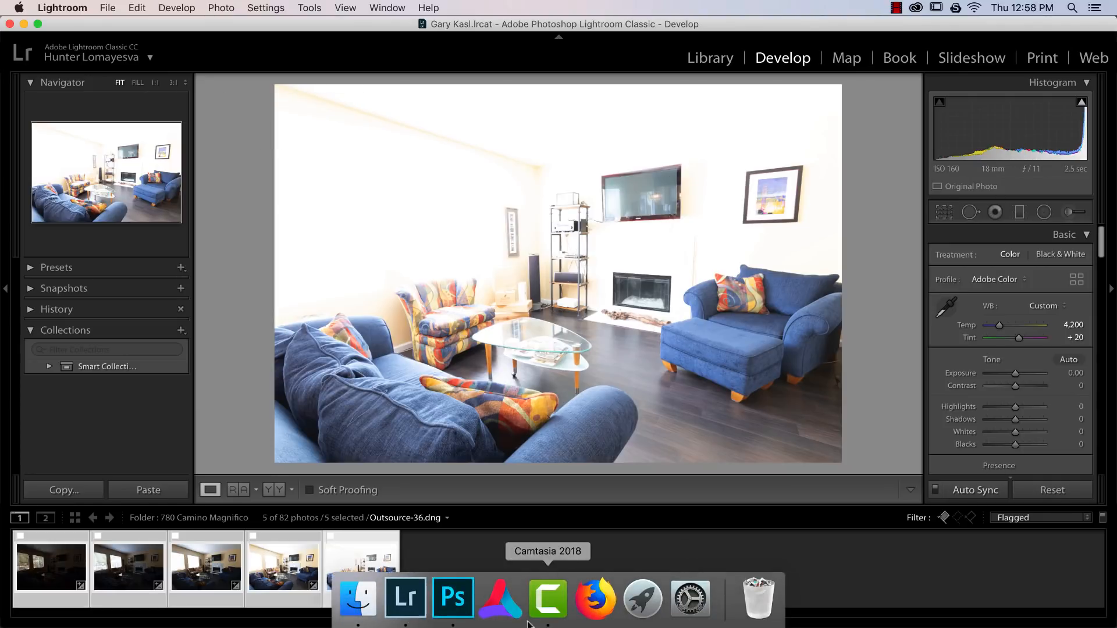
pyautogui.click(454, 598)
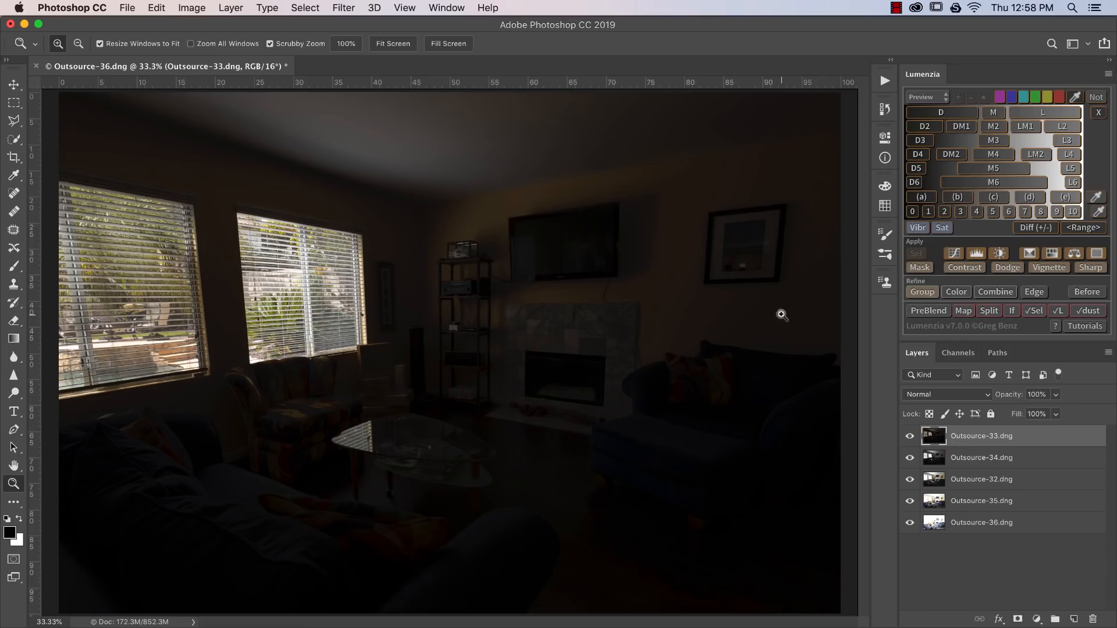
# Step: Check in Photoshop's list of extensions that the Lumenzia extension is enabled
pyautogui.moveTo(754, 309); pyautogui.dragTo(746, 309)
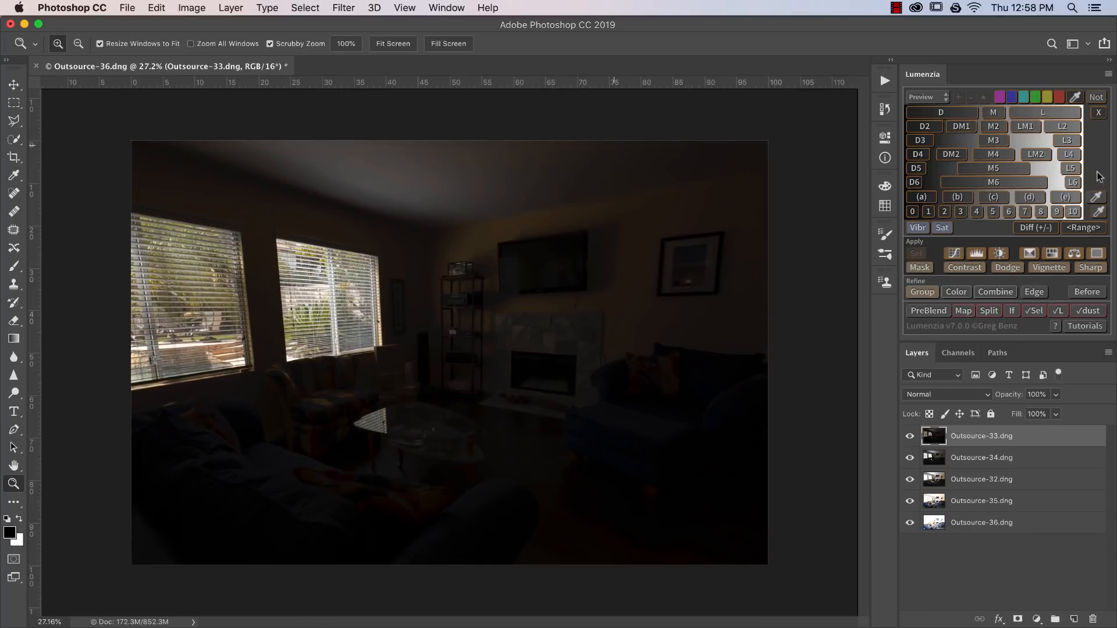
pyautogui.click(457, 7)
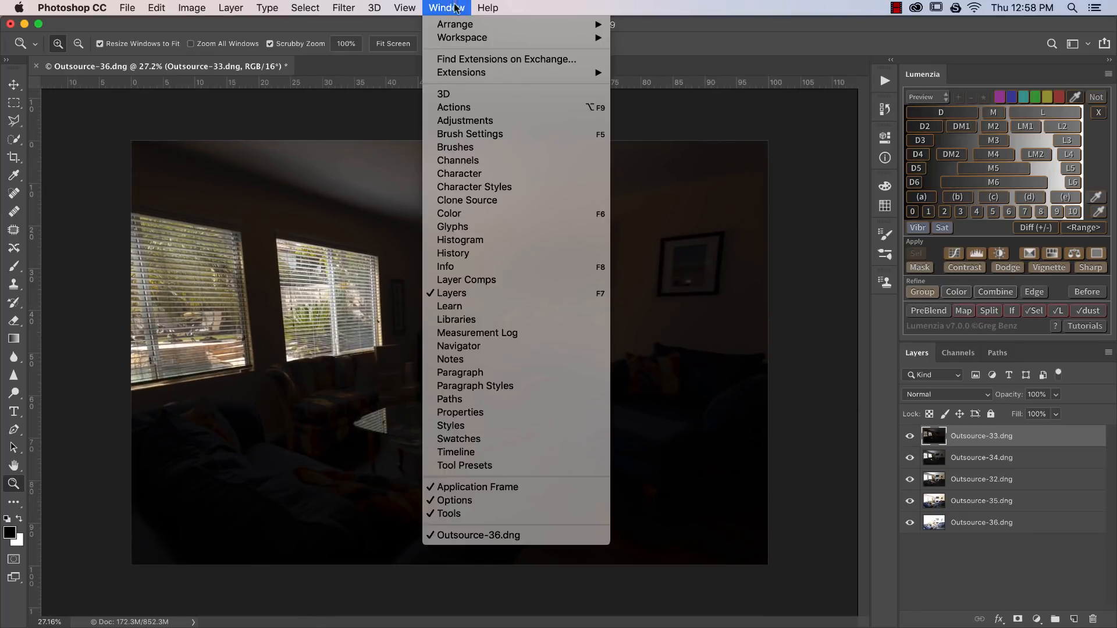
pyautogui.moveTo(469, 72)
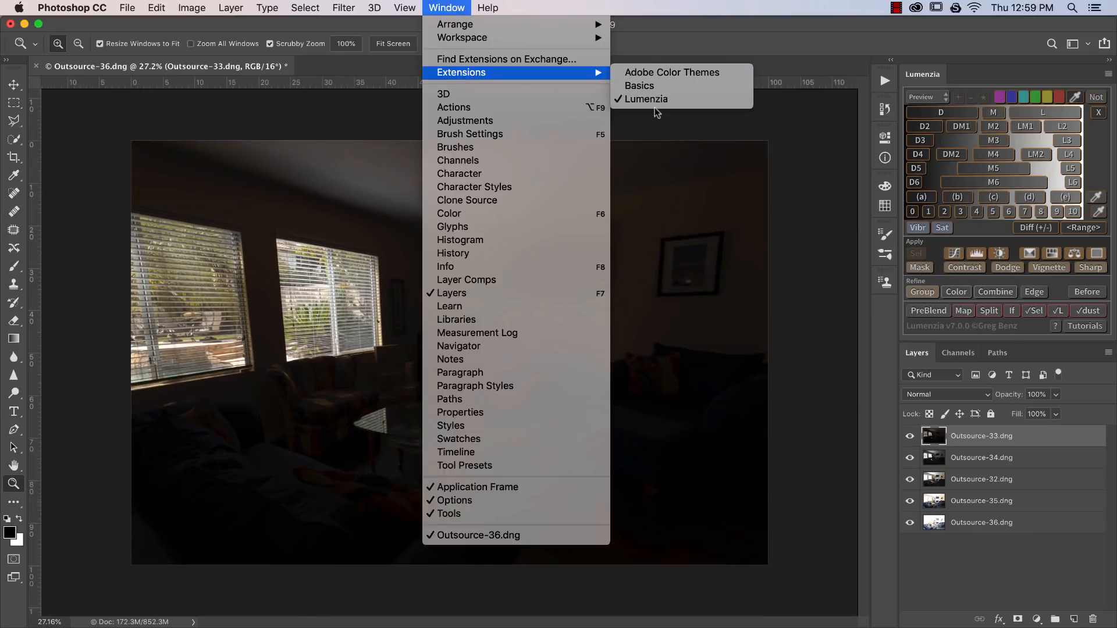
pyautogui.click(855, 401)
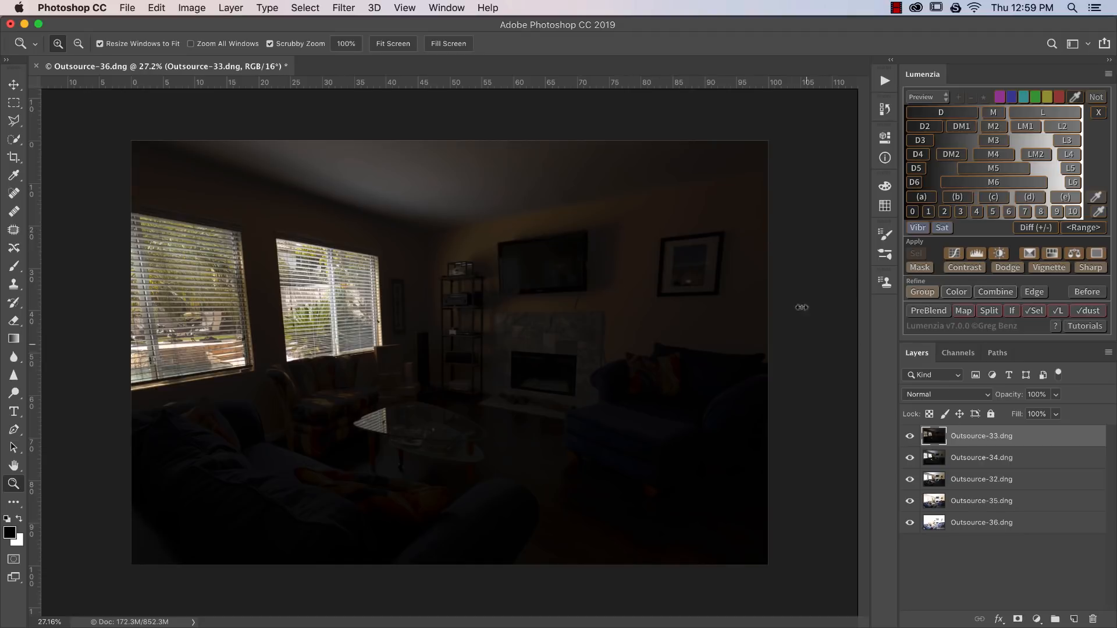
# Step: Run Lumenzia's PreBlend on the layers, sorted with Light on top and with black masks added
pyautogui.click(926, 312)
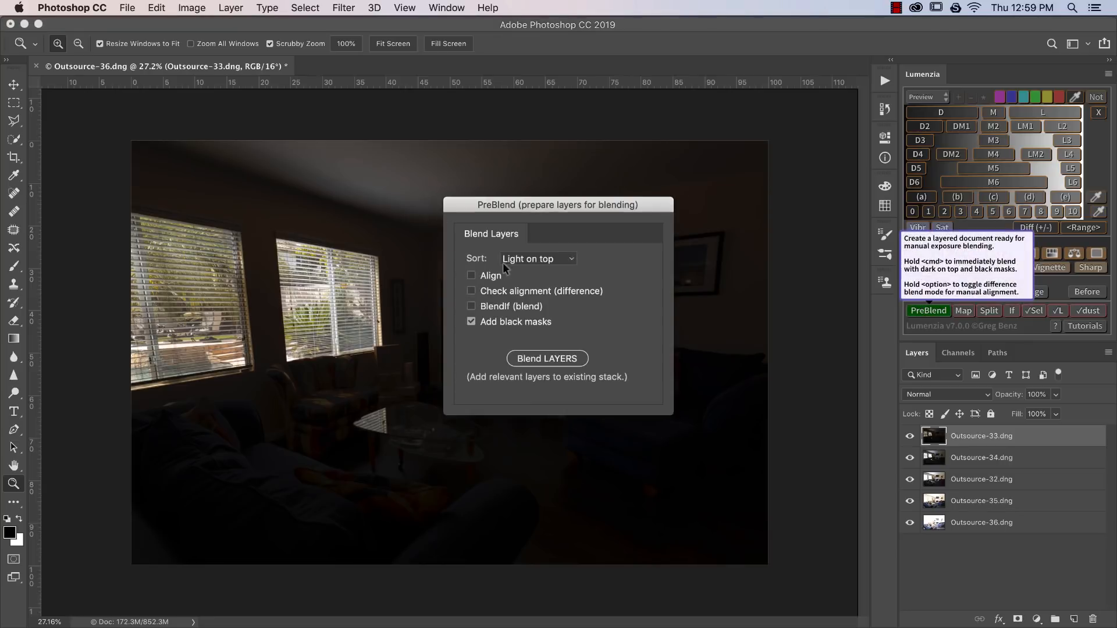
pyautogui.click(522, 259)
pyautogui.click(582, 294)
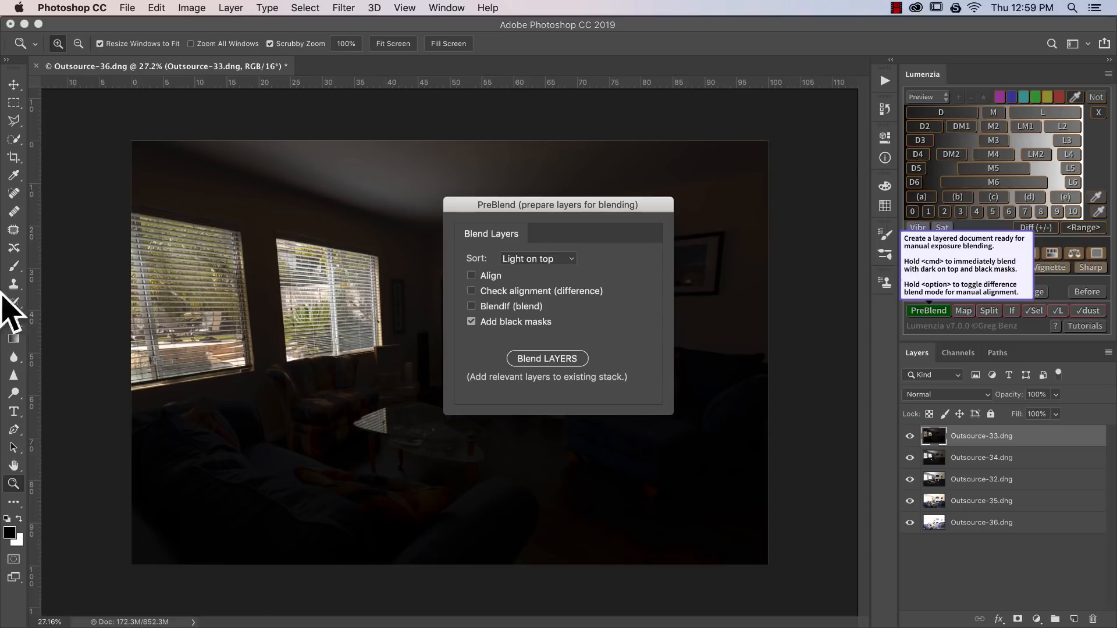
pyautogui.click(541, 361)
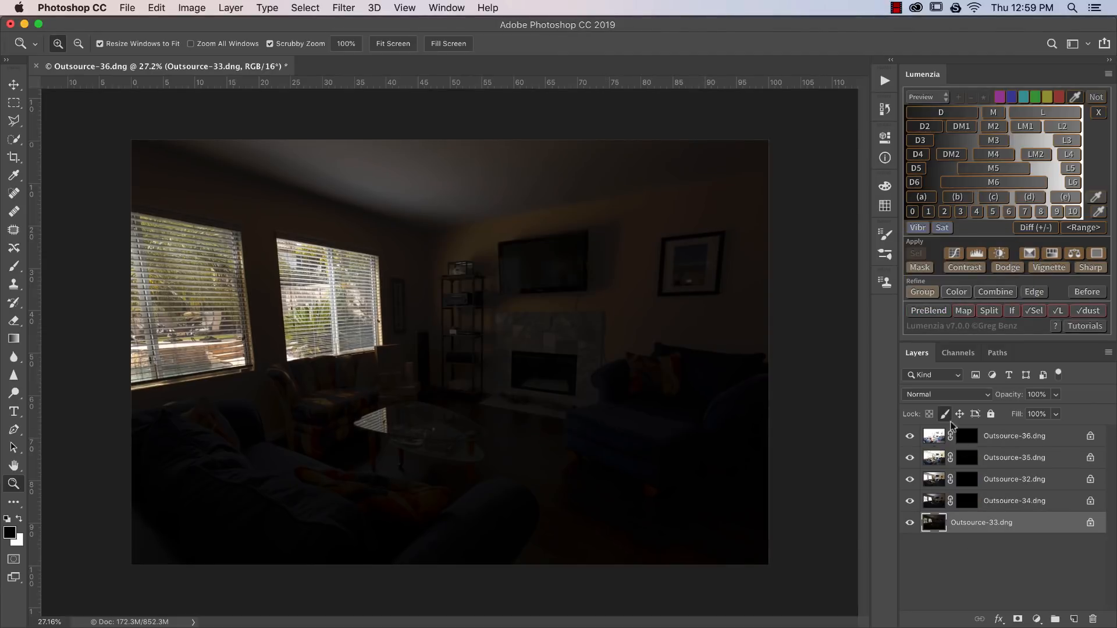
# Step: Fill the Outsource-34 layer's mask from Lumenzia's D selection with a feather of 400, and compare the image with that layer hidden and shown
pyautogui.click(966, 501)
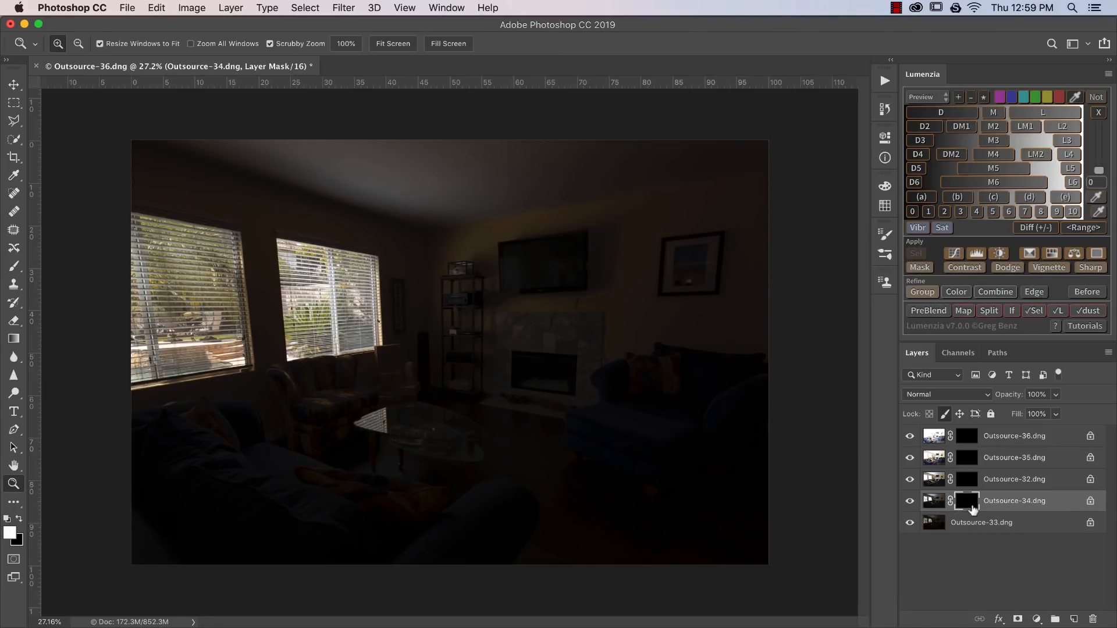
pyautogui.click(947, 110)
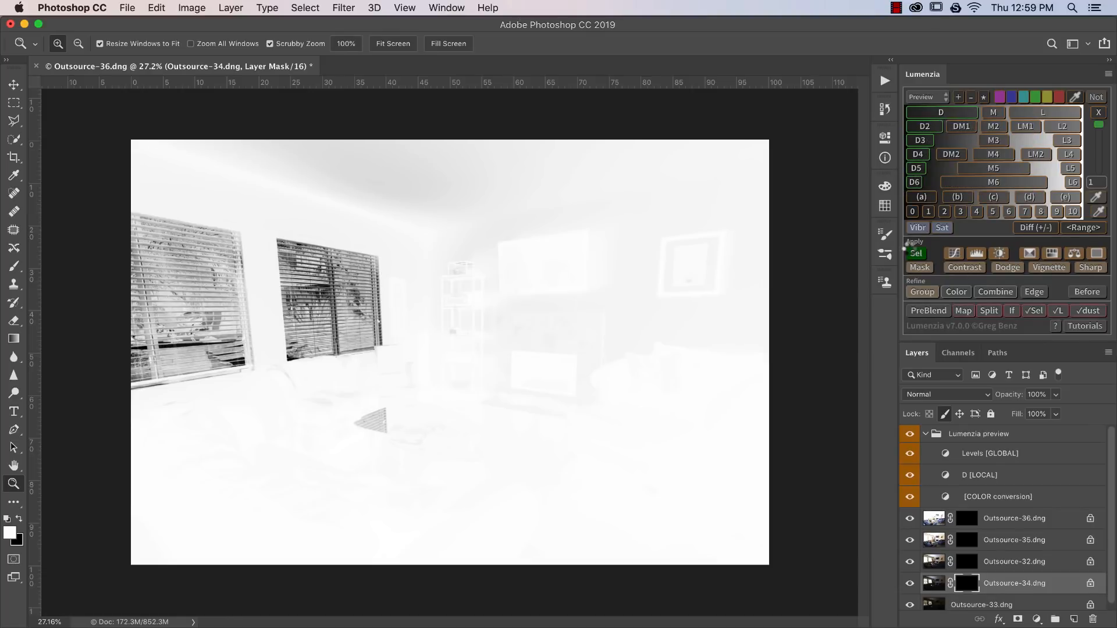
pyautogui.click(911, 252)
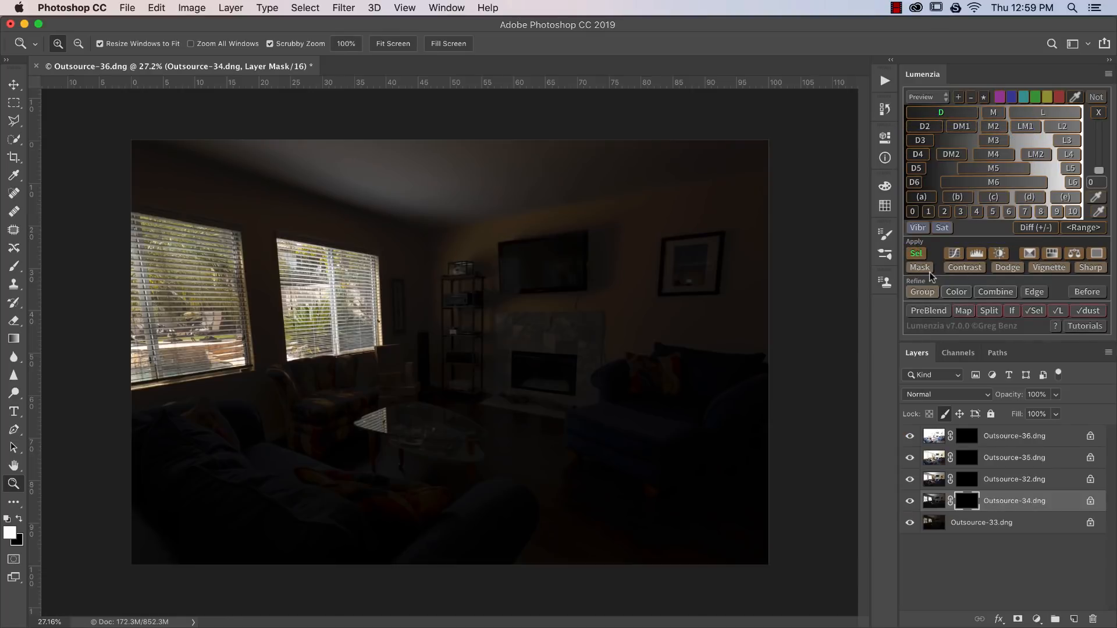
pyautogui.click(925, 271)
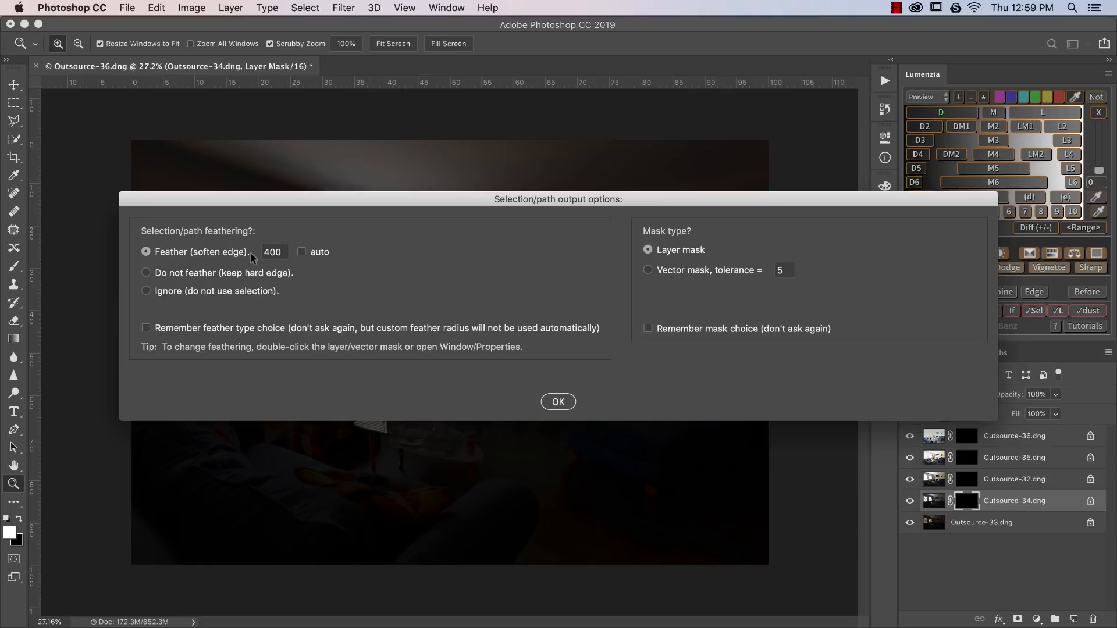
pyautogui.click(227, 272)
pyautogui.click(227, 256)
pyautogui.click(560, 400)
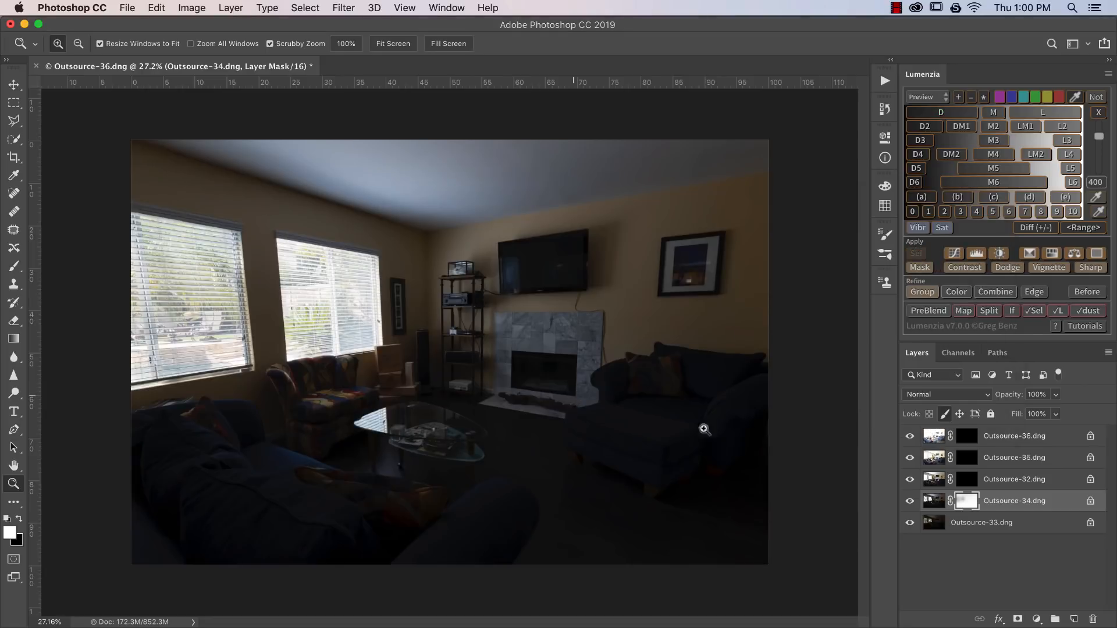
pyautogui.click(914, 502)
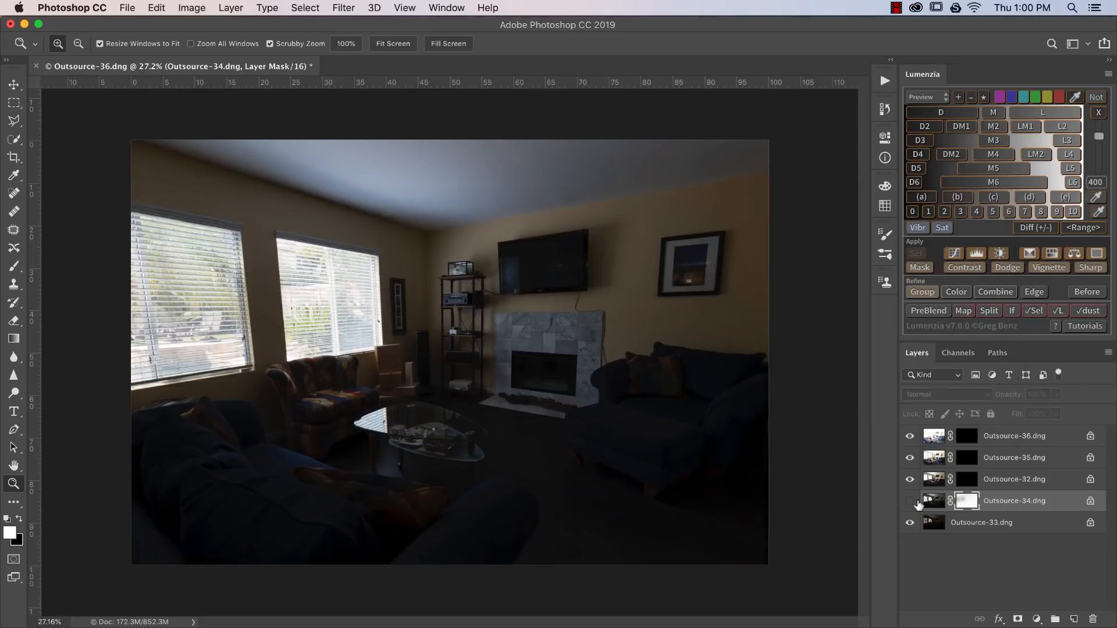
pyautogui.click(915, 502)
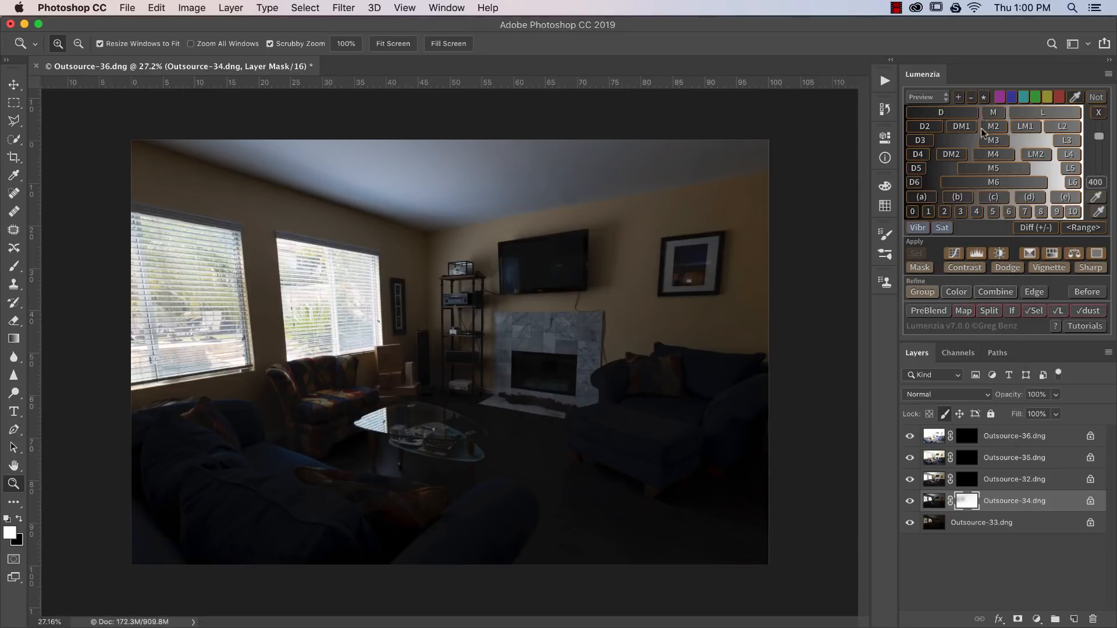
# Step: Apply Lumenzia's D selection to the Outsource-32 layer as a layer mask with a feather of 400
pyautogui.click(970, 478)
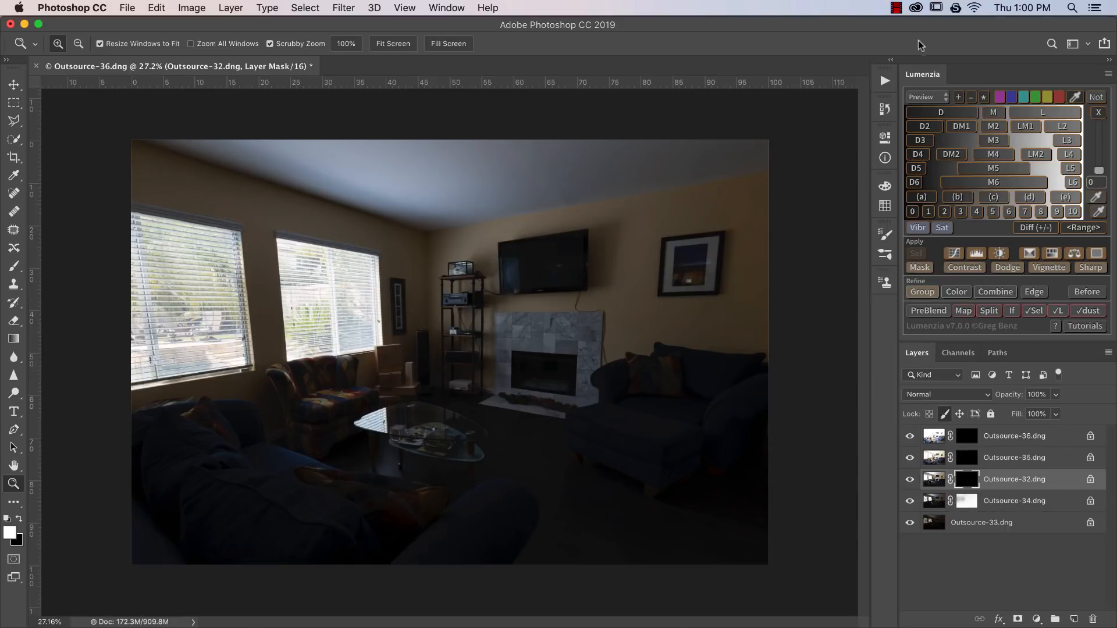
pyautogui.click(927, 116)
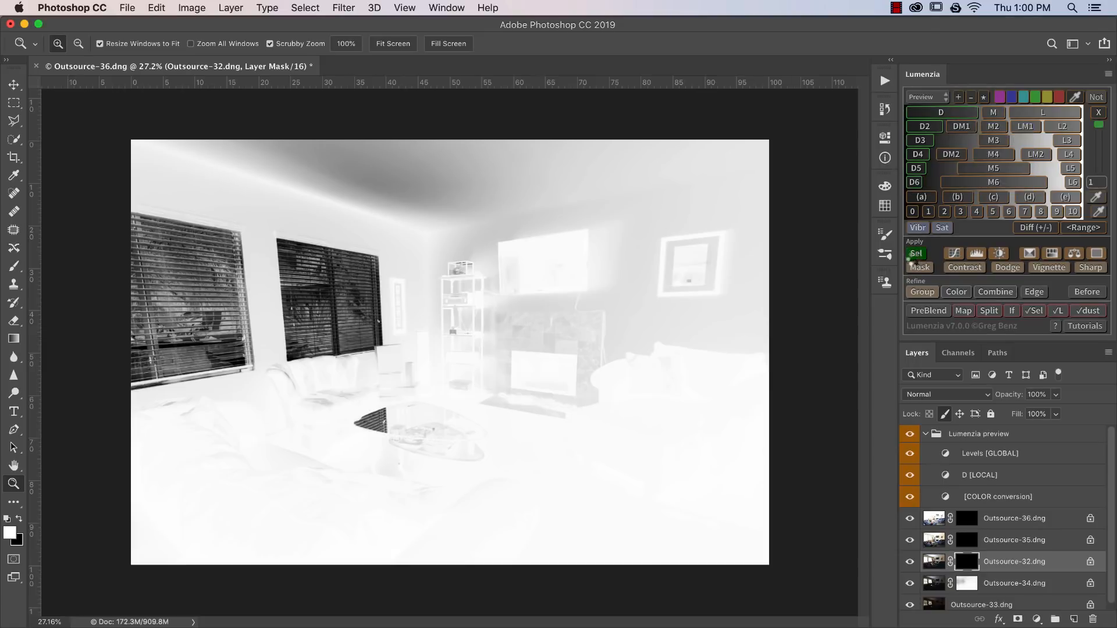
pyautogui.click(915, 263)
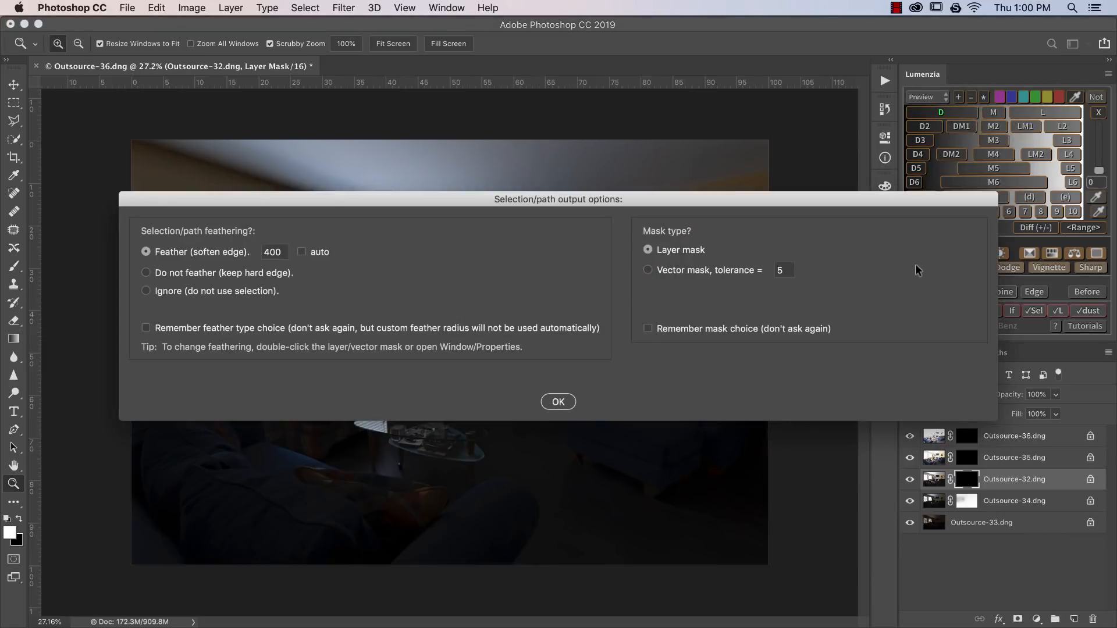
pyautogui.click(557, 403)
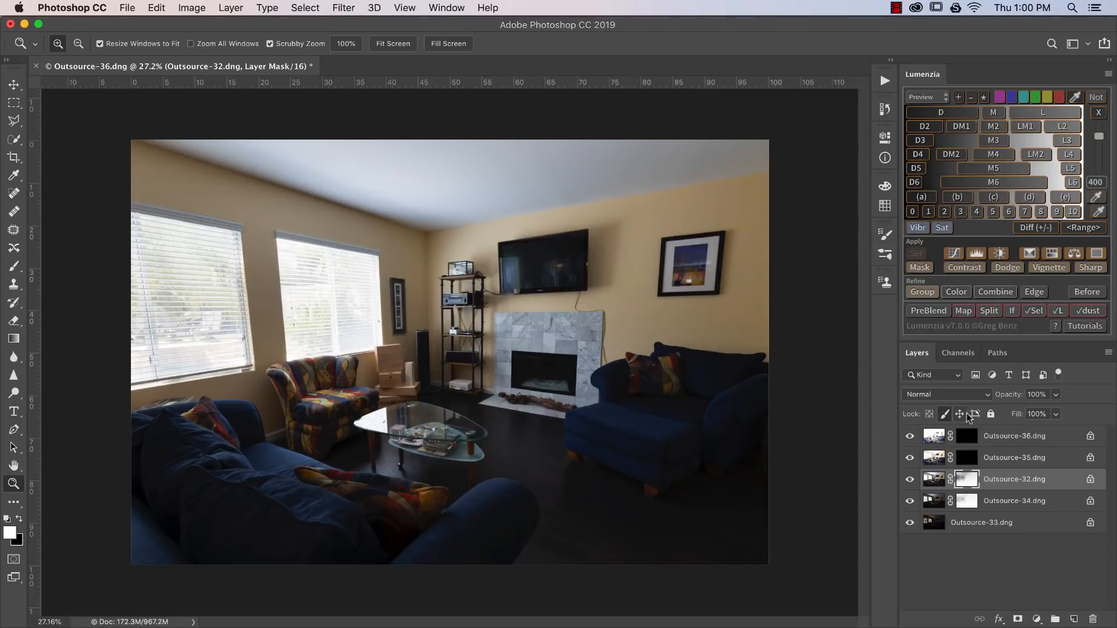
# Step: Mask the Outsource-35 layer with Lumenzia's D selection at a feather of 400 and reduce the layer's opacity to 65%
pyautogui.click(969, 458)
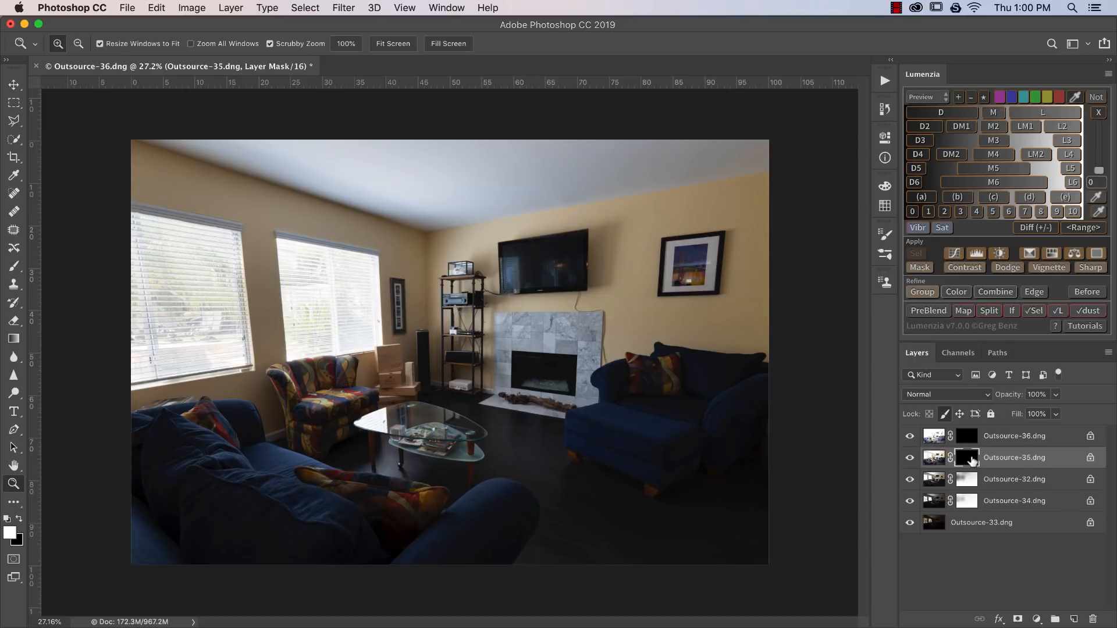
pyautogui.click(942, 113)
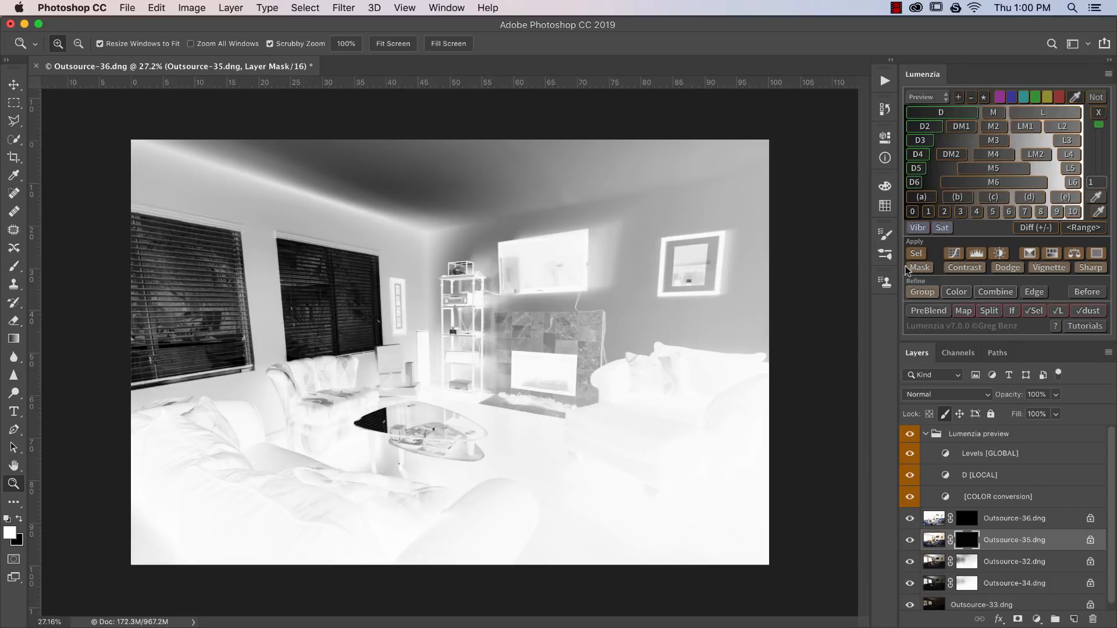
pyautogui.click(915, 254)
pyautogui.click(921, 267)
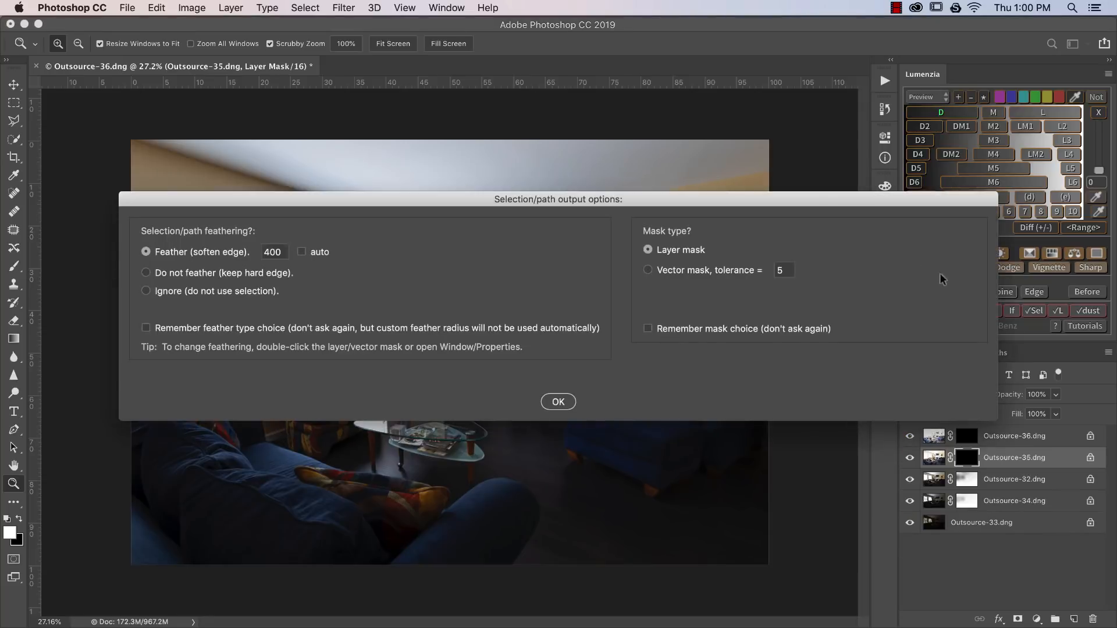
pyautogui.click(559, 401)
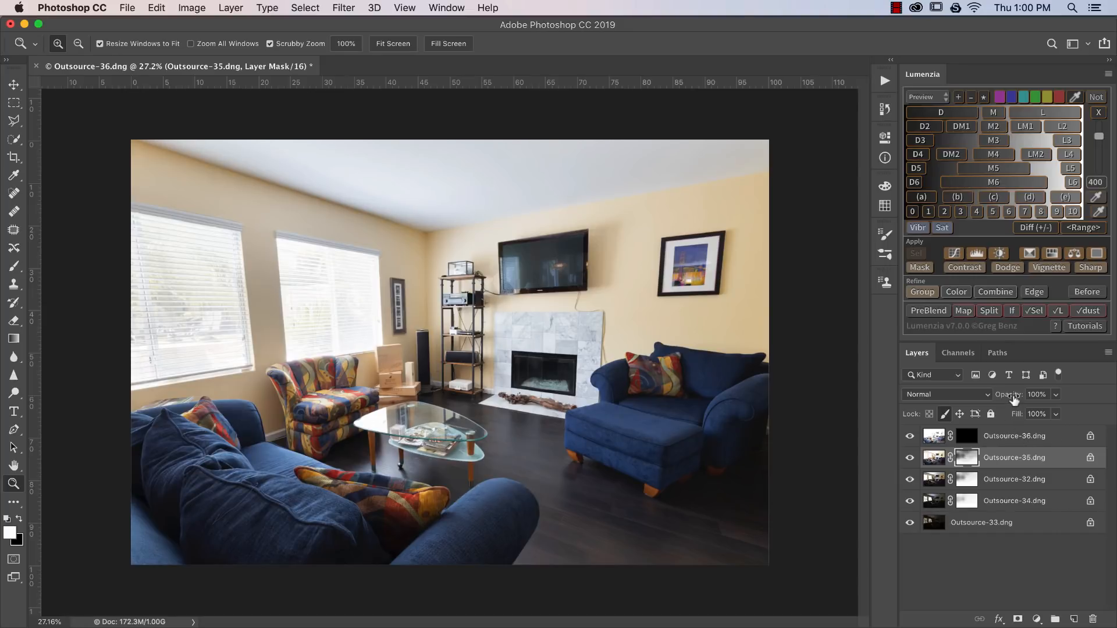
pyautogui.moveTo(1014, 400); pyautogui.dragTo(992, 410)
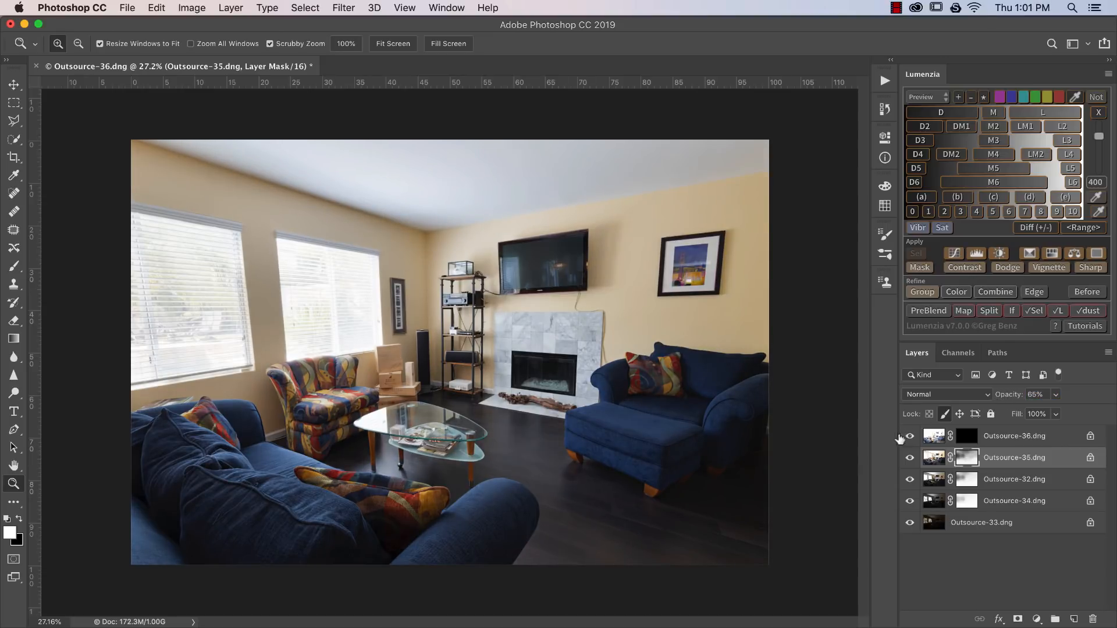
# Step: View the Outsource-36 exposure with its layer mask disabled, and enable the mask again
pyautogui.click(958, 437)
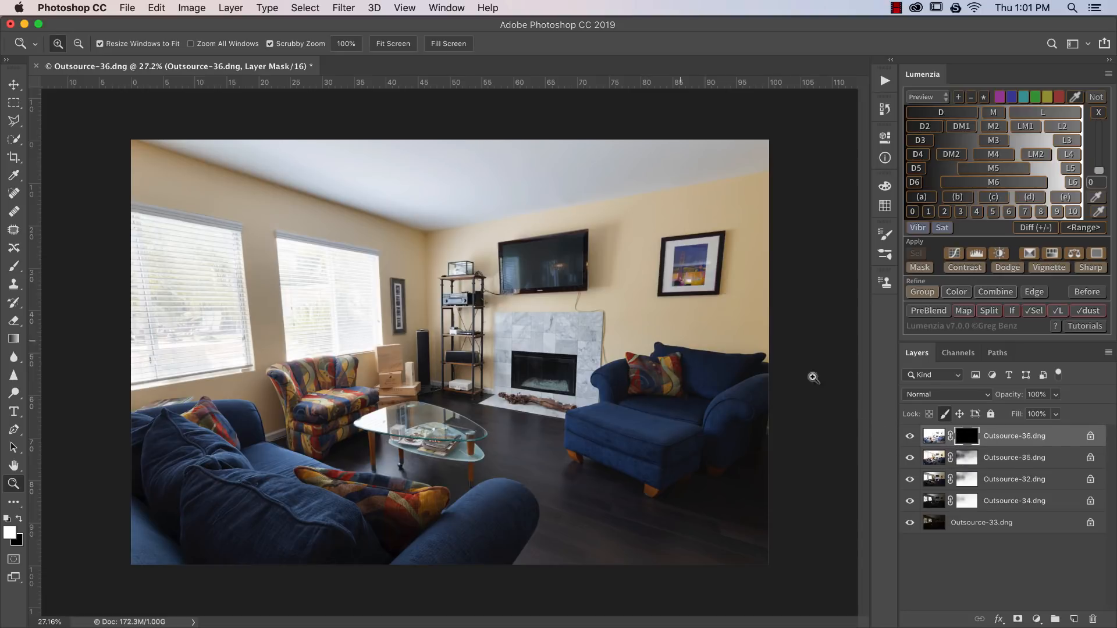
pyautogui.keyDown('shift'); pyautogui.click(964, 437); pyautogui.keyUp('shift')
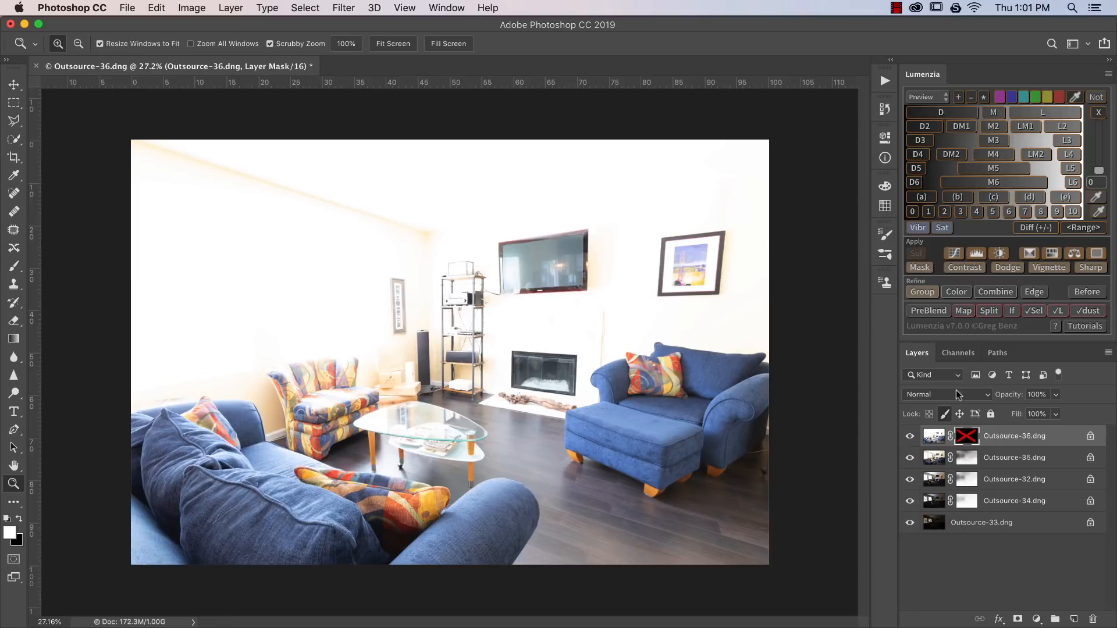
pyautogui.keyDown('shift'); pyautogui.click(966, 437); pyautogui.keyUp('shift')
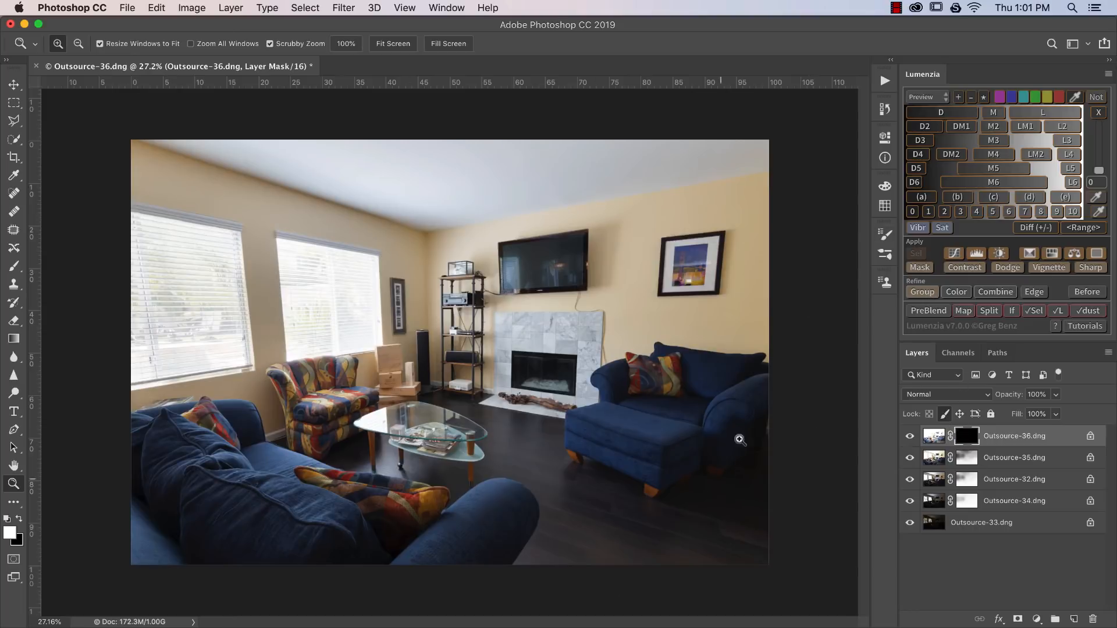
# Step: Compare Lumenzia's D3 and D6 previews, and apply the D3 selection to the Outsource-36 layer as a layer mask with a feather of 400
pyautogui.click(926, 138)
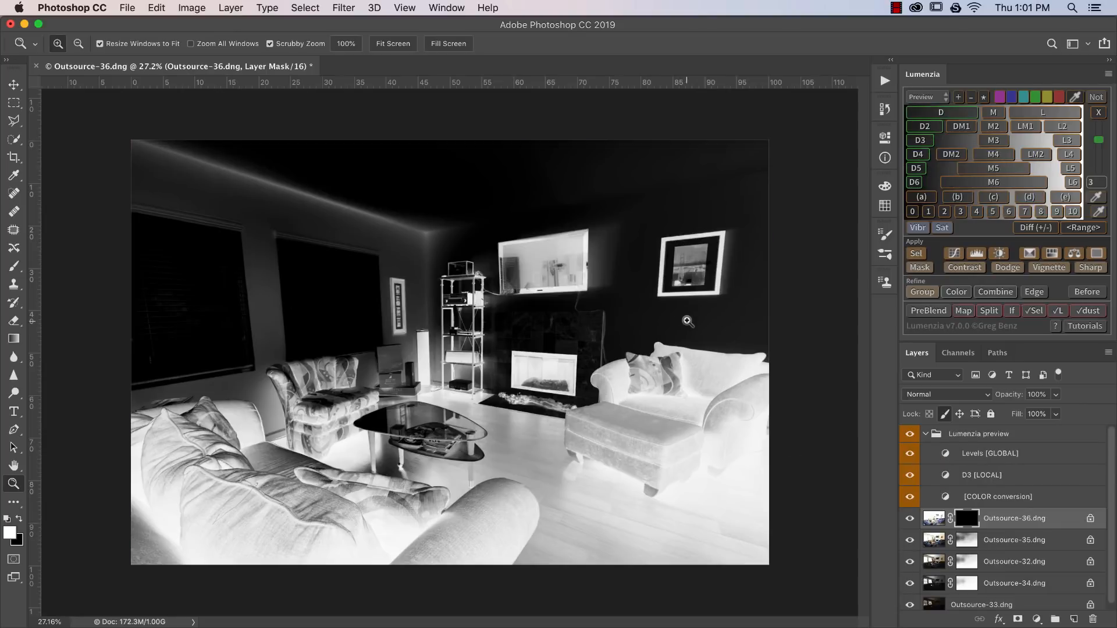
pyautogui.click(912, 183)
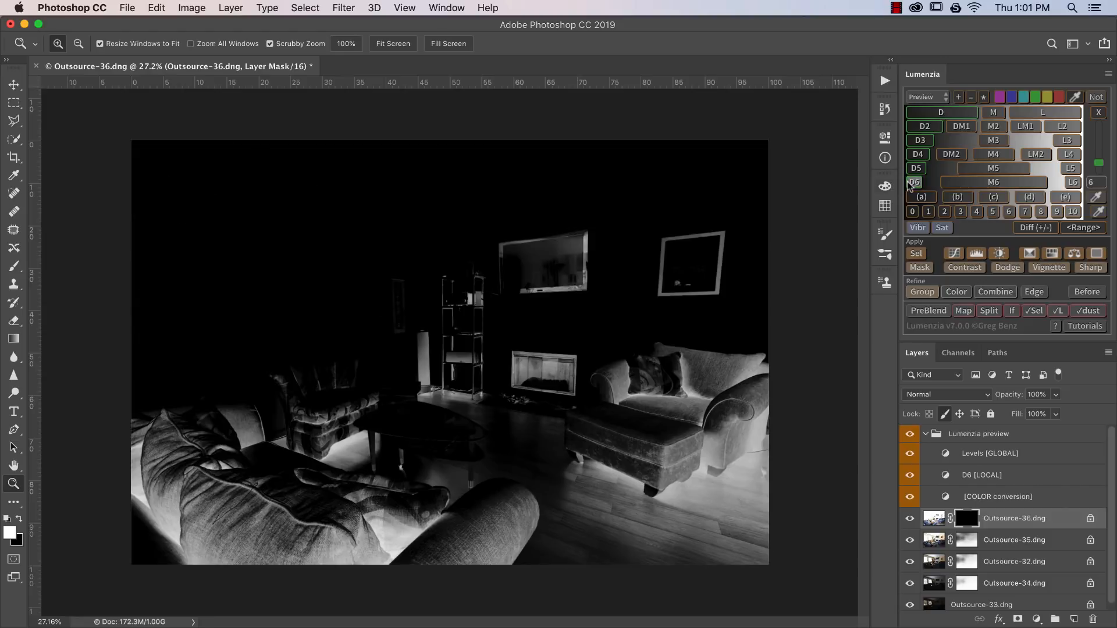
pyautogui.click(920, 140)
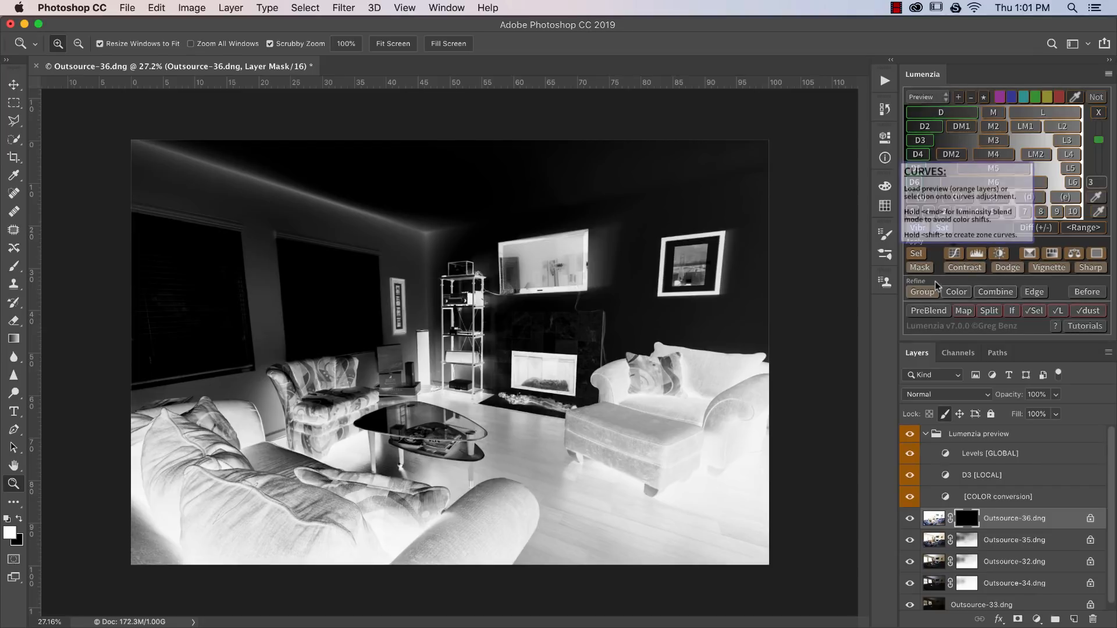
pyautogui.click(916, 254)
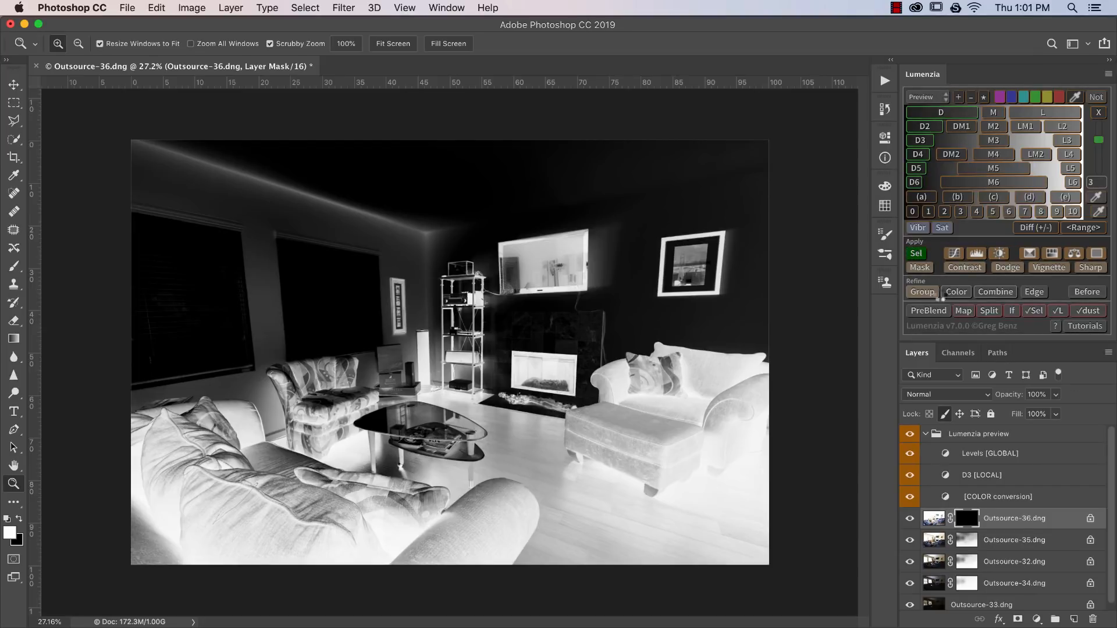
pyautogui.click(919, 267)
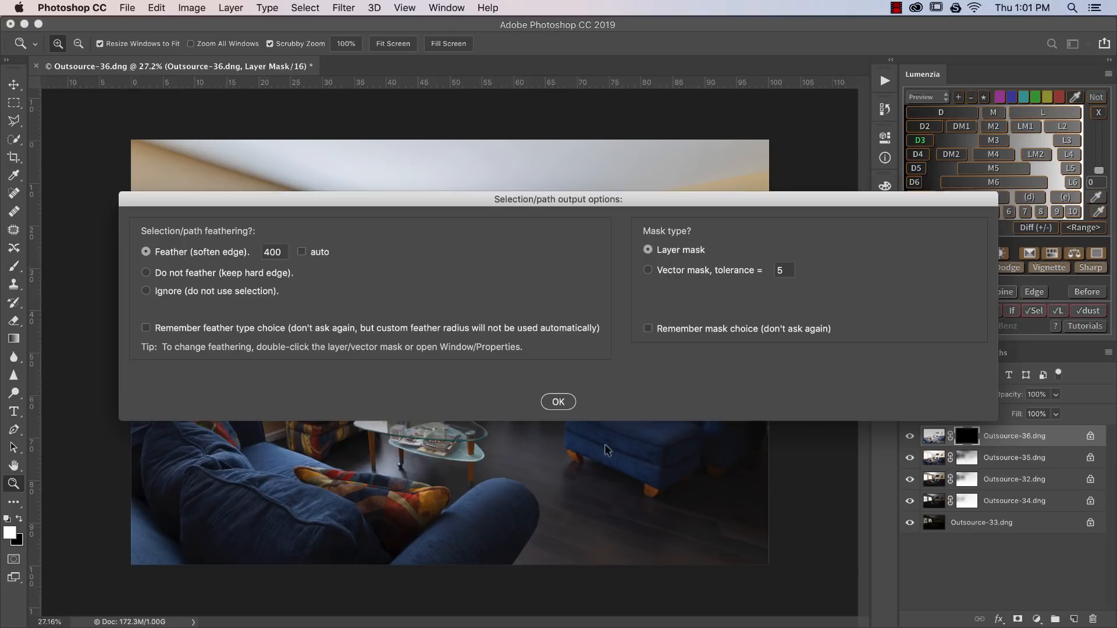
pyautogui.click(563, 402)
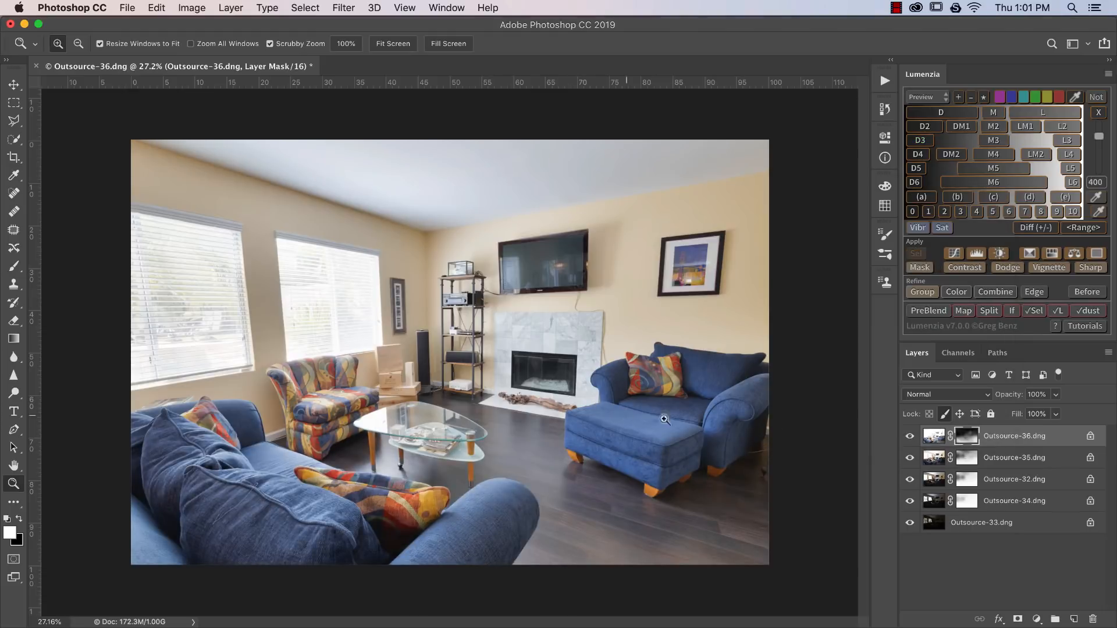
# Step: Reduce the Outsource-36 layer's opacity to 30% and compare the image with that layer hidden and shown
pyautogui.moveTo(1019, 396); pyautogui.dragTo(984, 400)
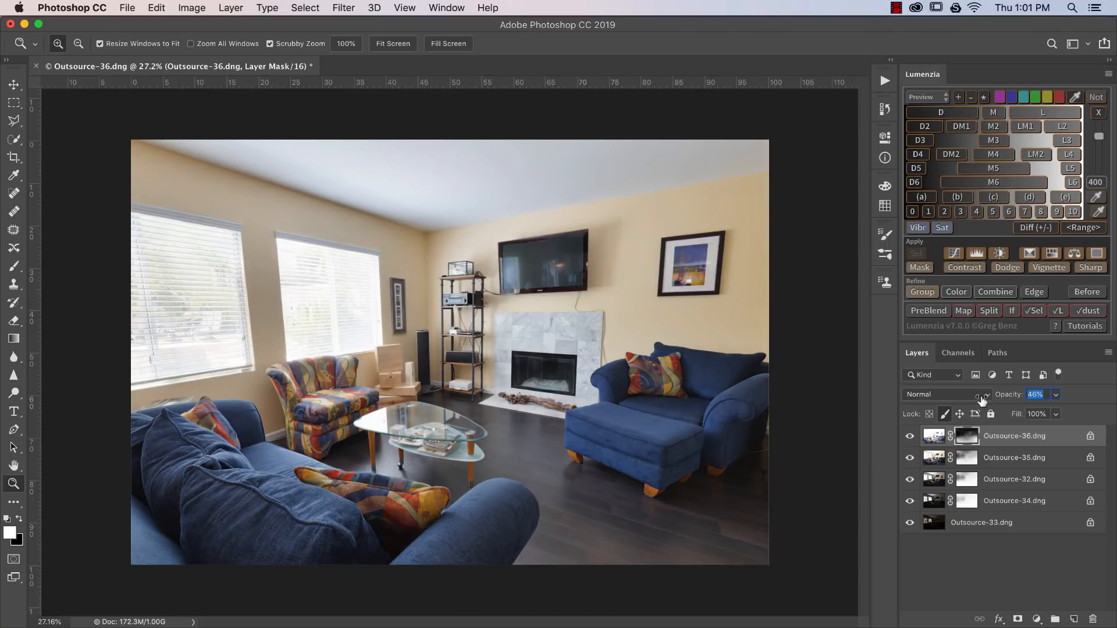
pyautogui.moveTo(982, 399); pyautogui.dragTo(974, 402)
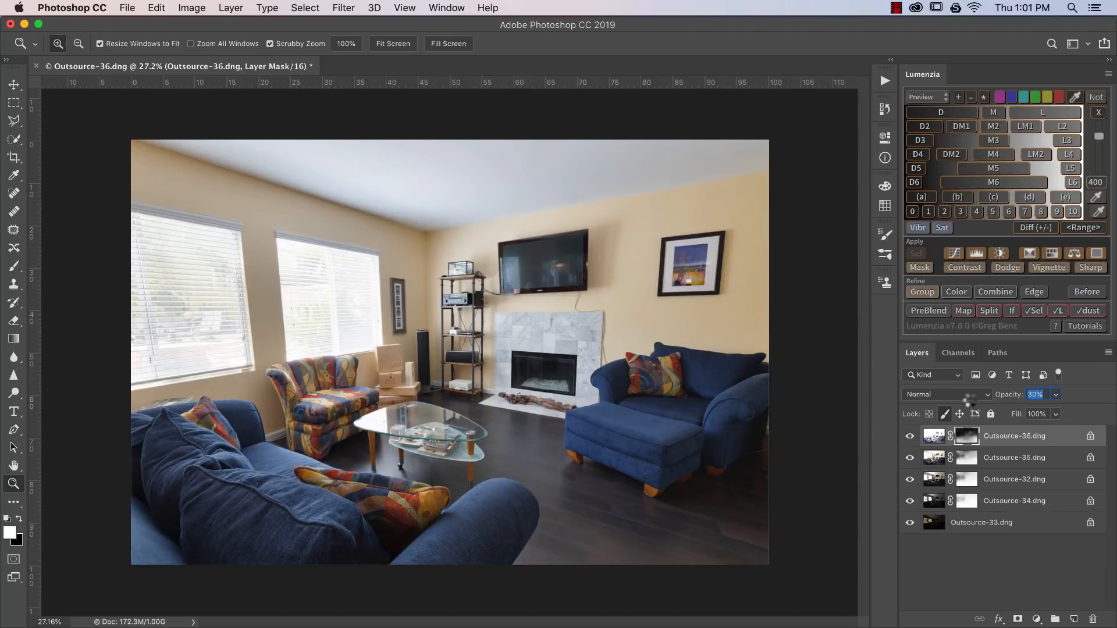
pyautogui.click(910, 436)
pyautogui.click(910, 436)
# Step: Examine the window reflection on the glass coffee table and the window blinds up close
pyautogui.moveTo(363, 431); pyautogui.dragTo(450, 449)
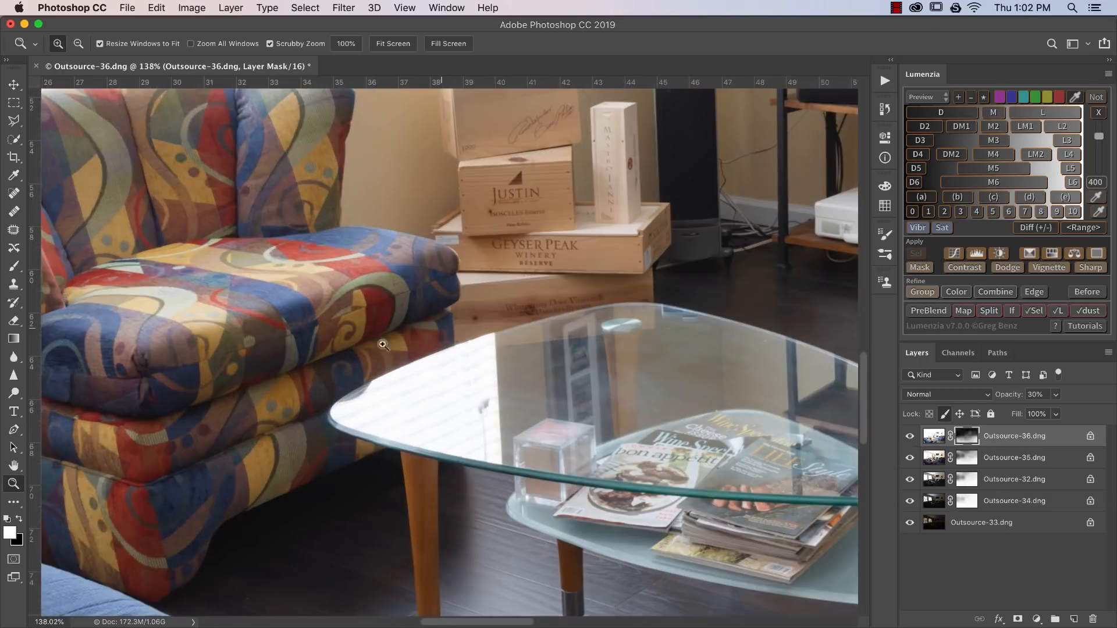
pyautogui.rightClick(582, 290)
pyautogui.click(593, 294)
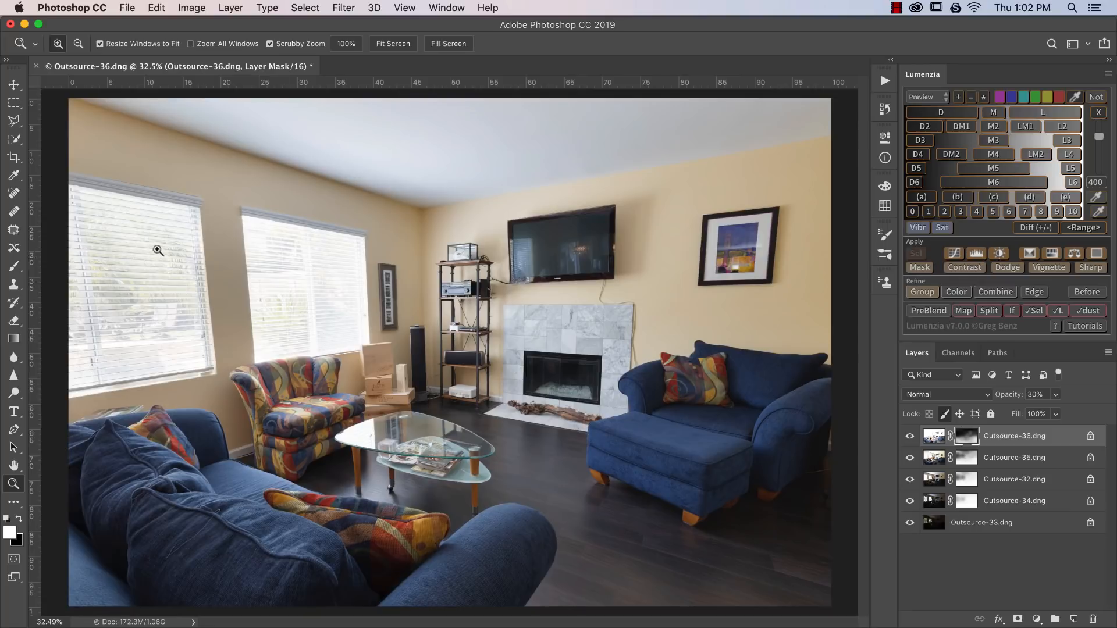
pyautogui.moveTo(113, 307); pyautogui.dragTo(180, 305)
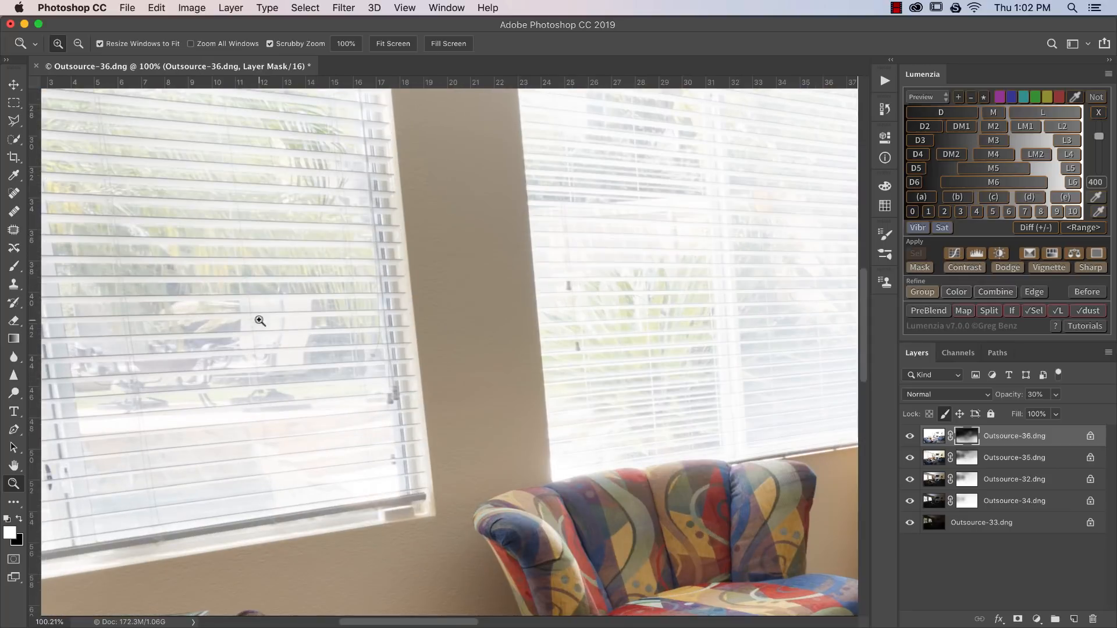
pyautogui.rightClick(327, 288)
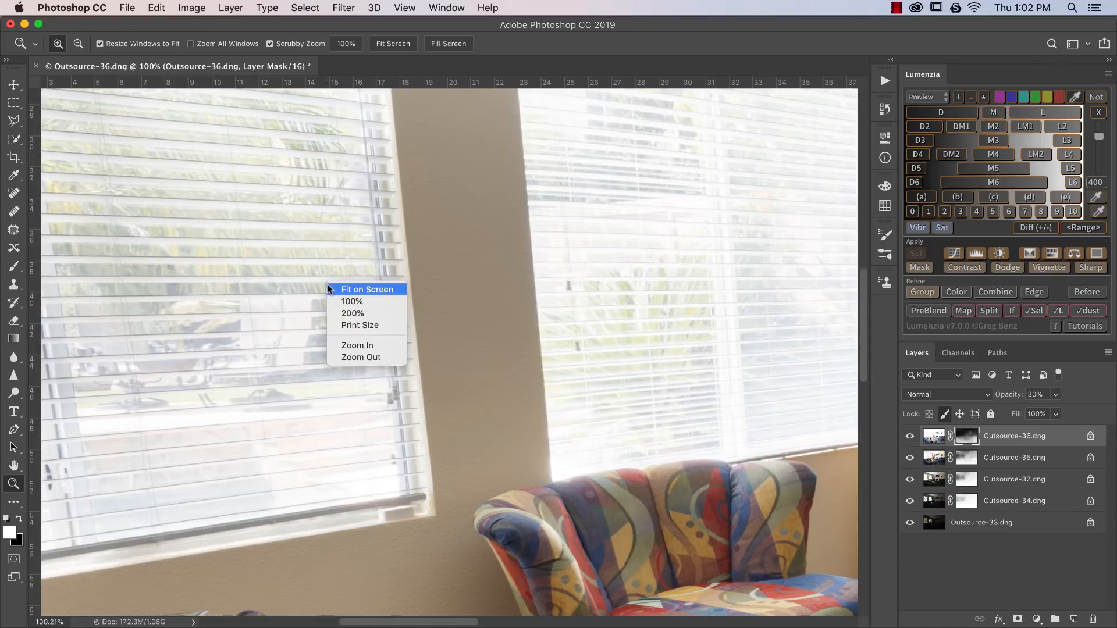
pyautogui.click(338, 289)
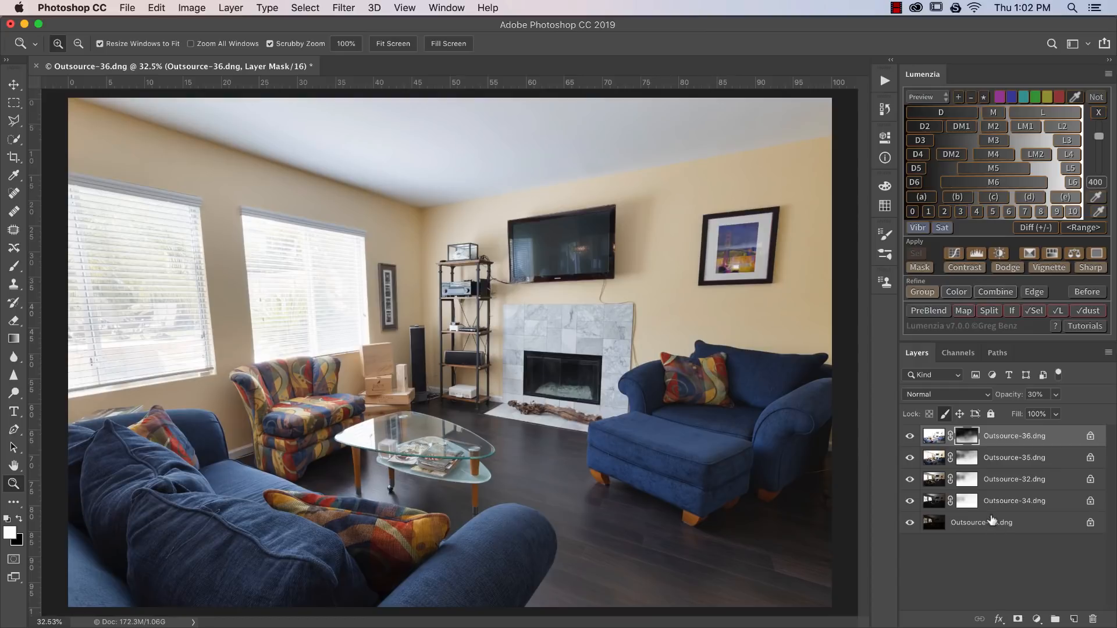
# Step: Check the darker exposures with the three upper layers hidden, select Outsource-34, and show the hidden layers again
pyautogui.moveTo(910, 438); pyautogui.dragTo(911, 482)
pyautogui.click(911, 482)
pyautogui.click(911, 482)
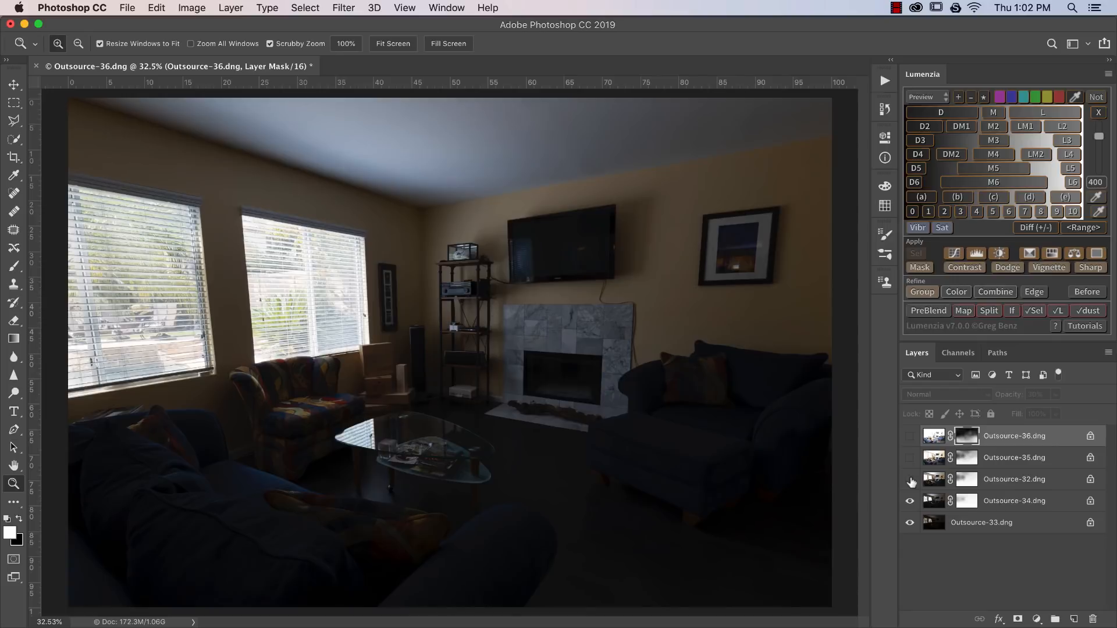
pyautogui.click(1023, 509)
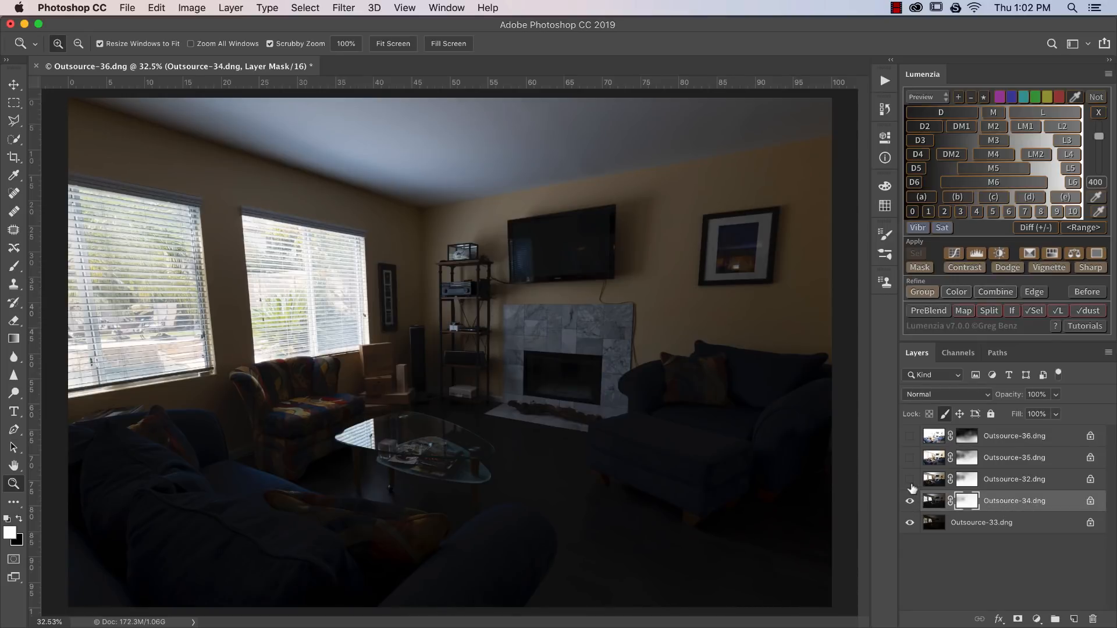
pyautogui.moveTo(912, 482); pyautogui.dragTo(910, 437)
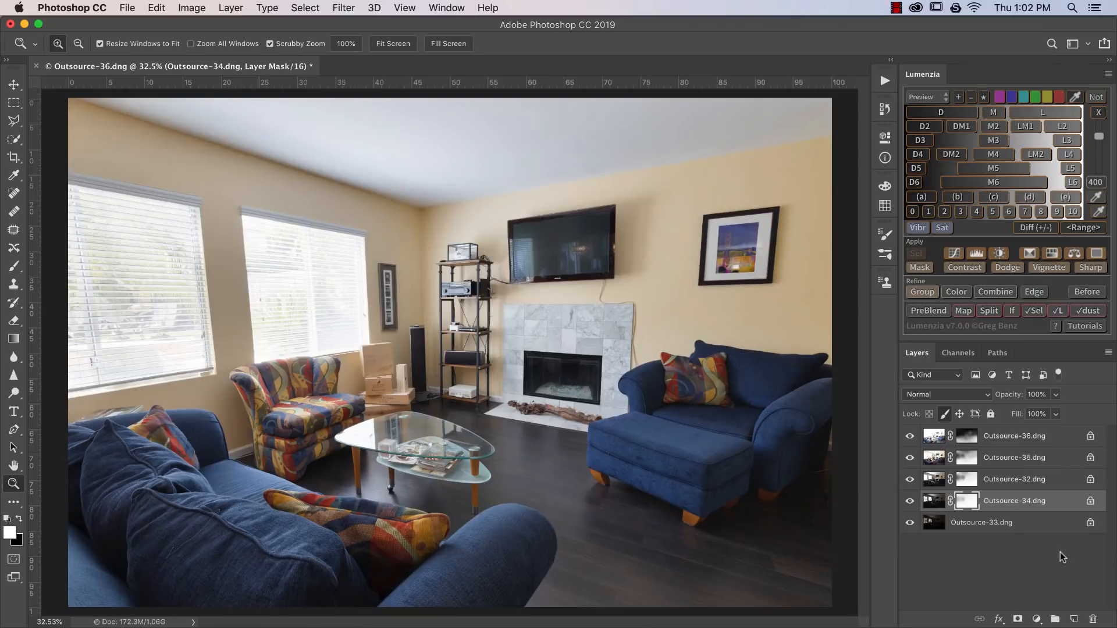
# Step: Duplicate Outsource-34 without its mask, move the copy to the top of the layer stack, and give it a black mask
pyautogui.press('super+j')
pyautogui.rightClick(972, 499)
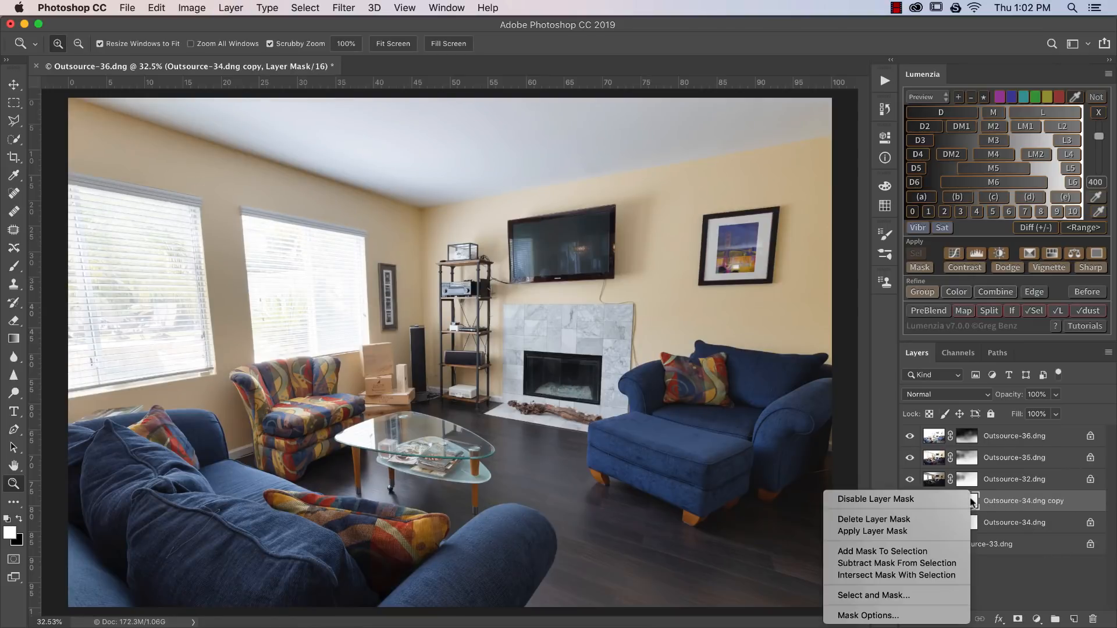
pyautogui.click(874, 519)
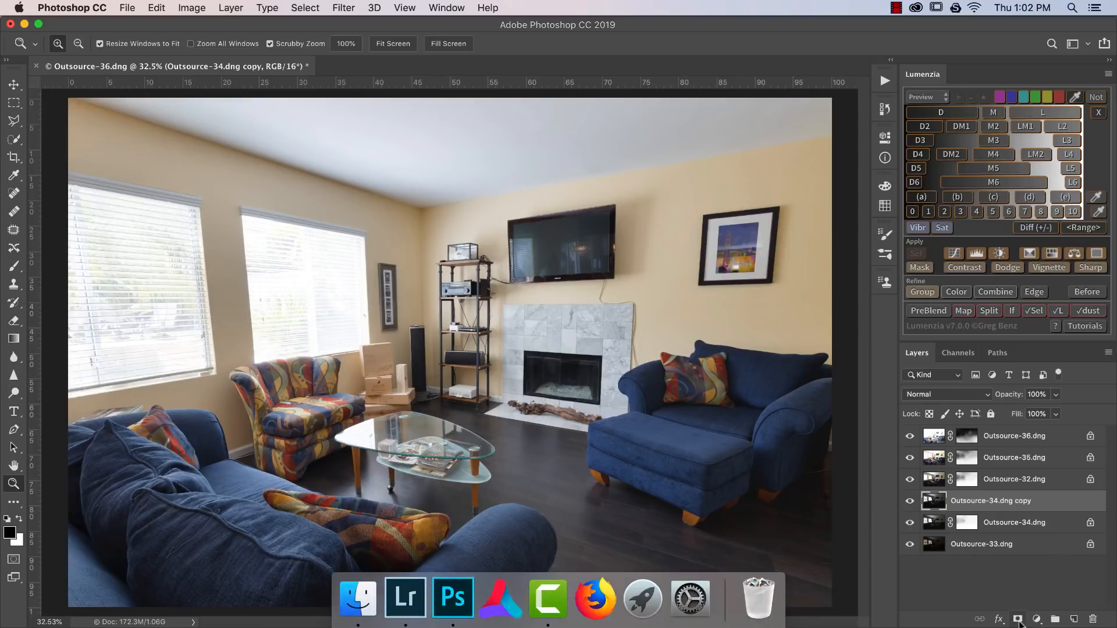
pyautogui.moveTo(983, 501); pyautogui.dragTo(979, 431)
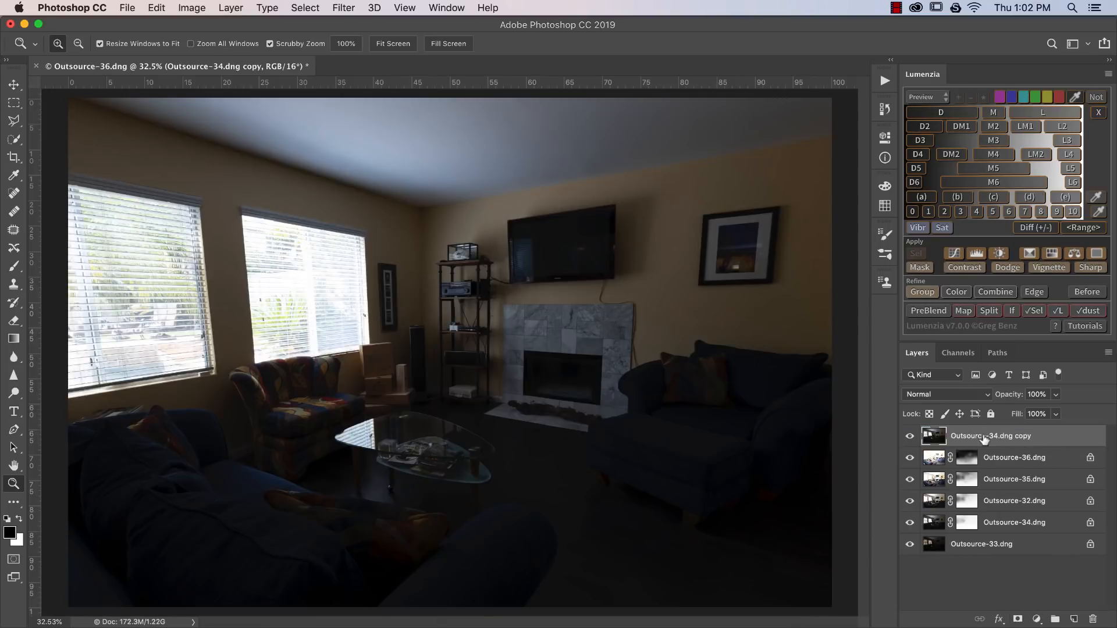
pyautogui.click(920, 268)
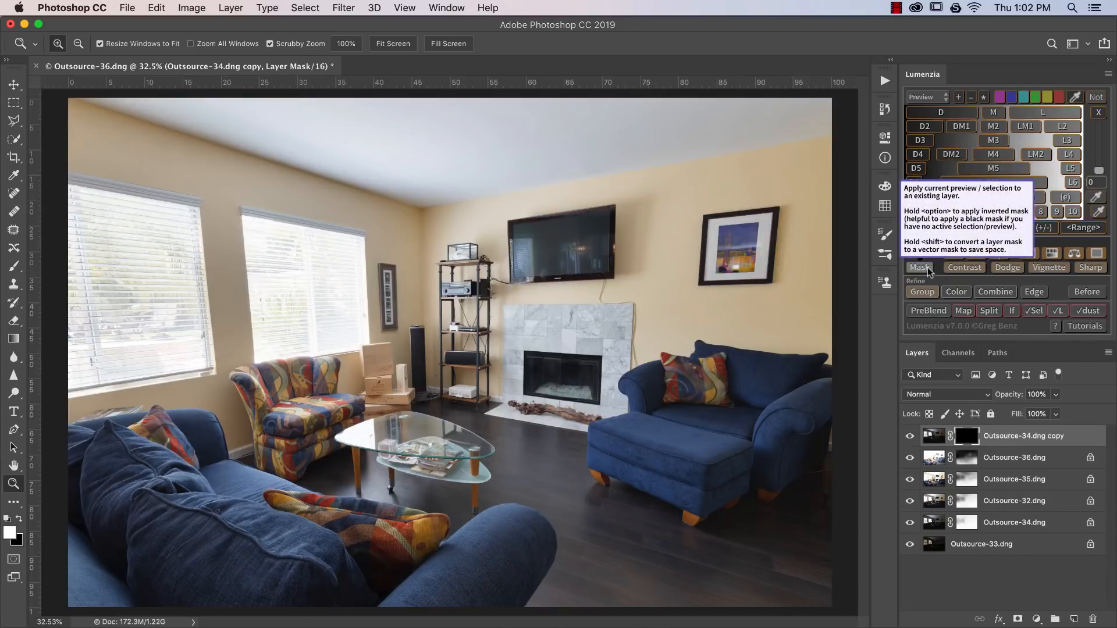
# Step: Compare Lumenzia's L3 and L2 previews around the coffee table, and load L3 as a selection
pyautogui.click(1066, 141)
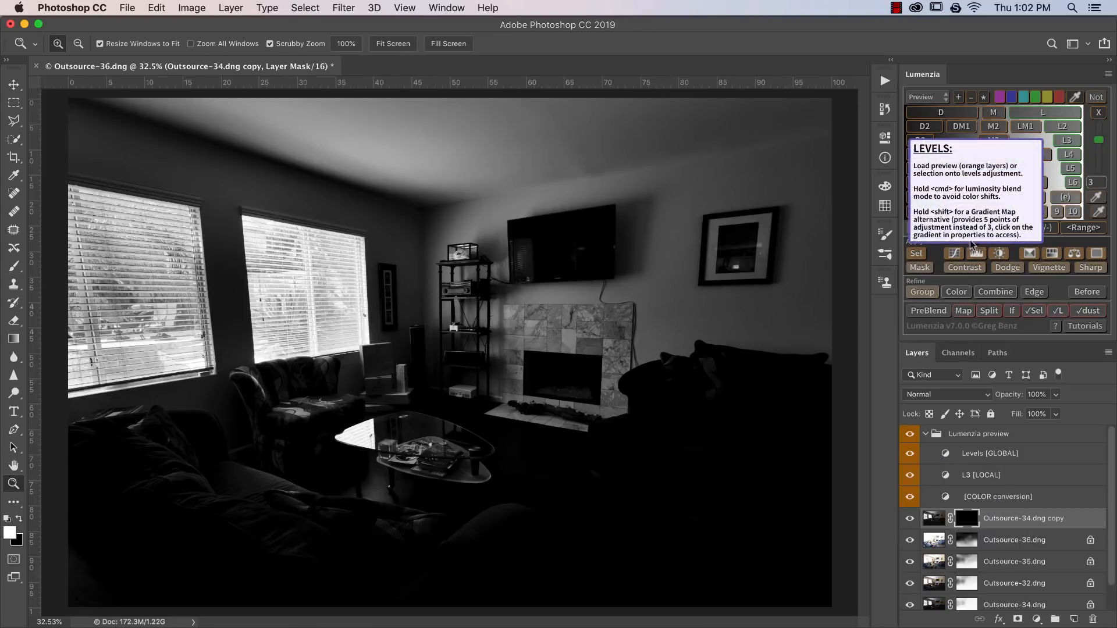
pyautogui.moveTo(351, 447); pyautogui.dragTo(398, 347)
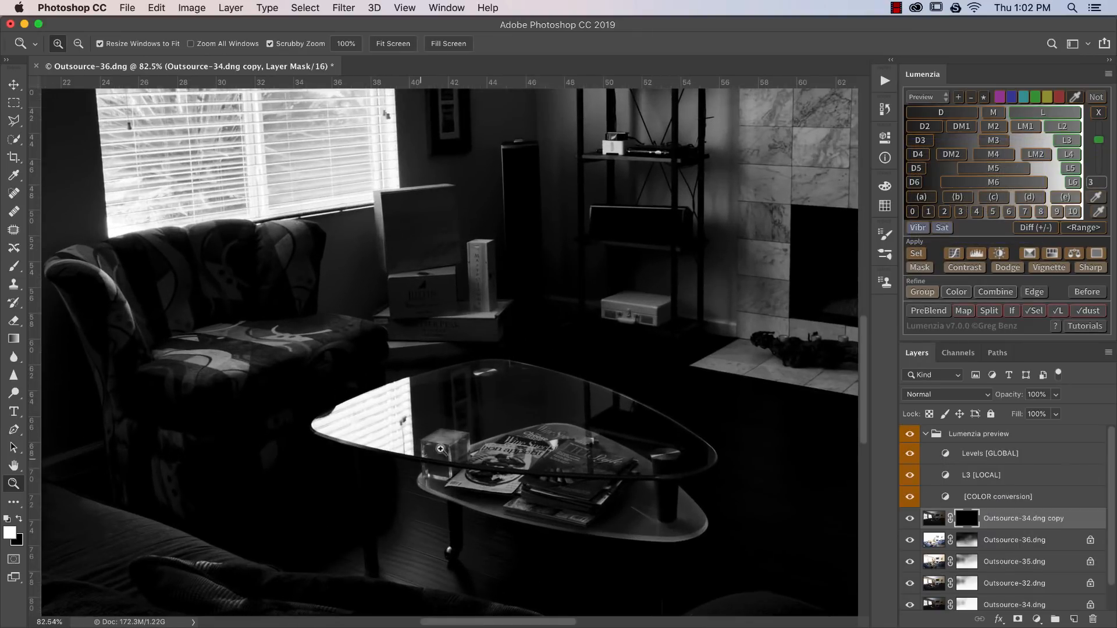
pyautogui.click(1065, 128)
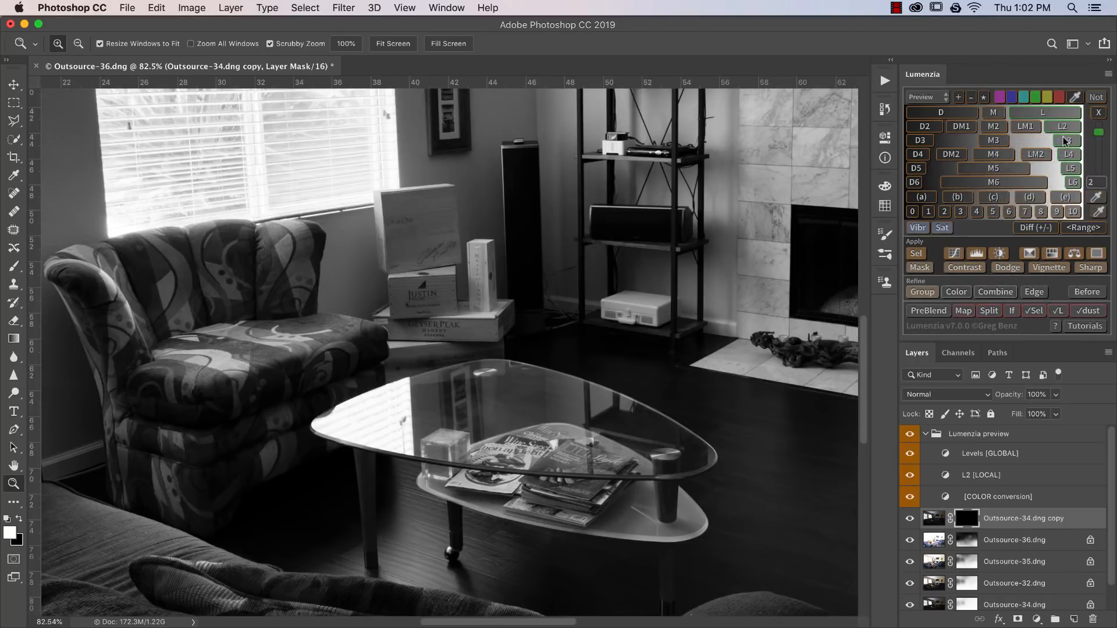
pyautogui.click(1064, 140)
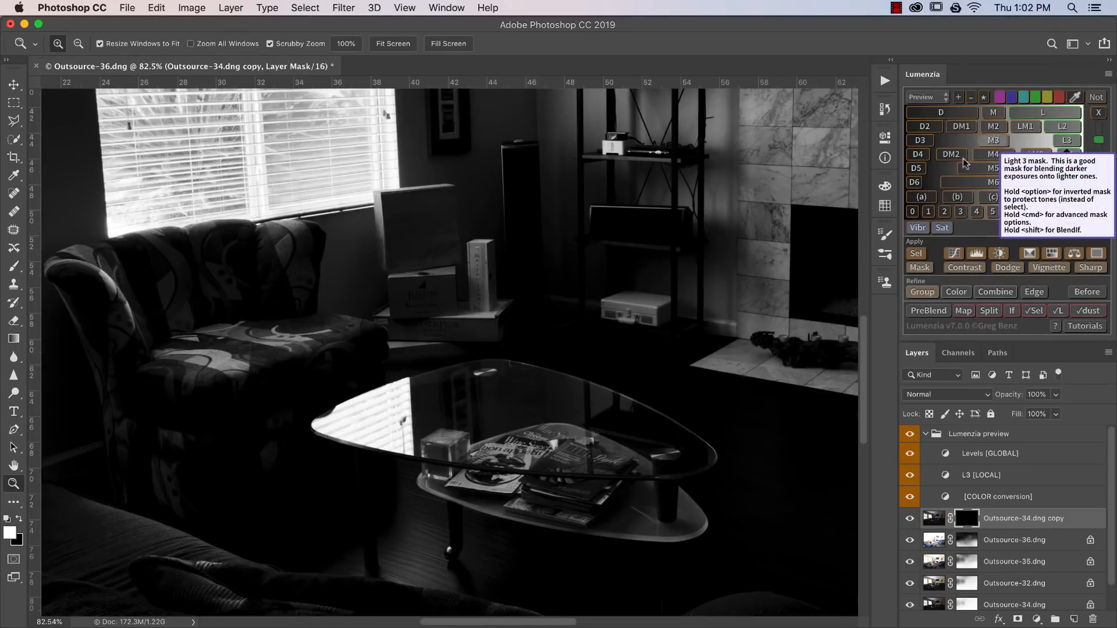
pyautogui.click(916, 253)
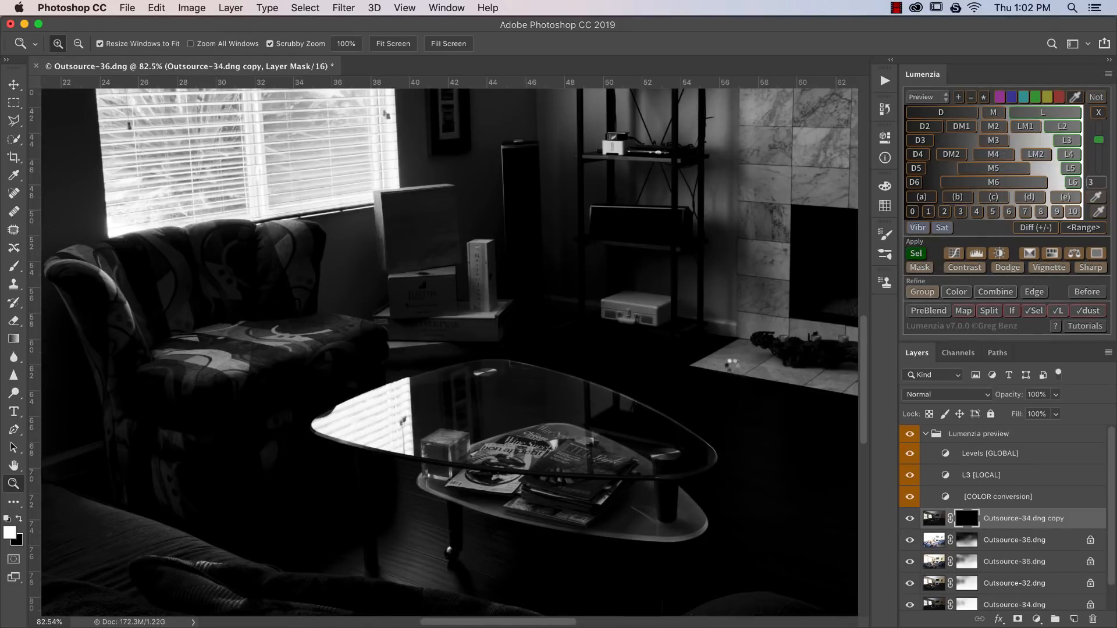
# Step: Paint white over the coffee table's window reflection on the copy's mask, using a soft 946 px brush at 30% opacity and 100% flow
pyautogui.press('b')
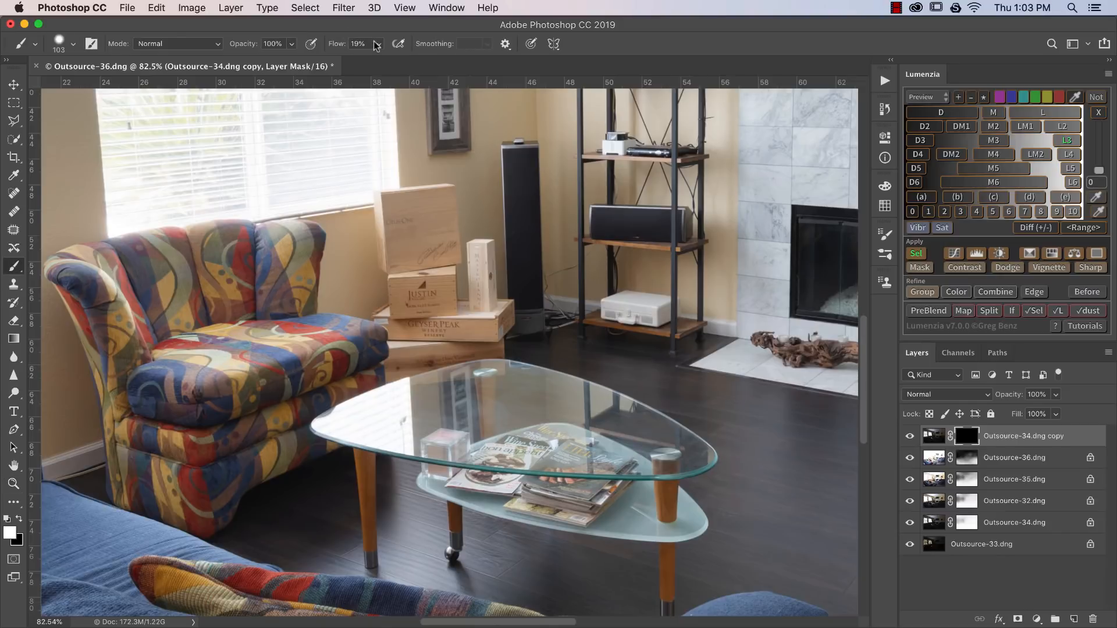
pyautogui.moveTo(339, 46); pyautogui.dragTo(607, 84)
pyautogui.moveTo(334, 455)
pyautogui.mouseDown()
pyautogui.moveTo(649, 443)
pyautogui.moveTo(566, 198)
pyautogui.mouseUp()
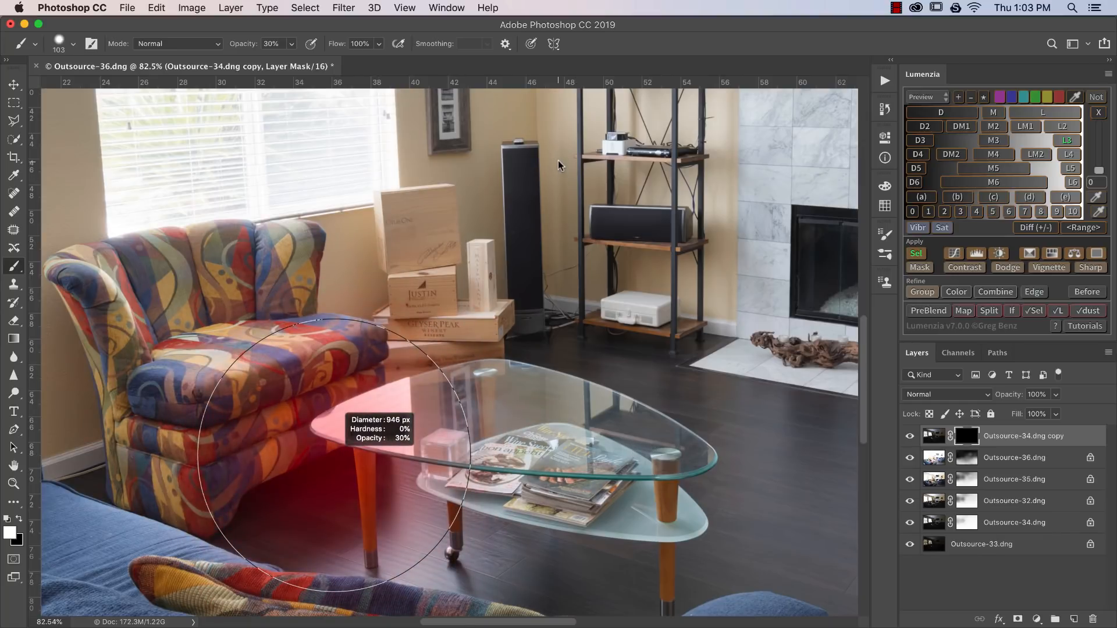
pyautogui.moveTo(559, 165); pyautogui.dragTo(559, 166)
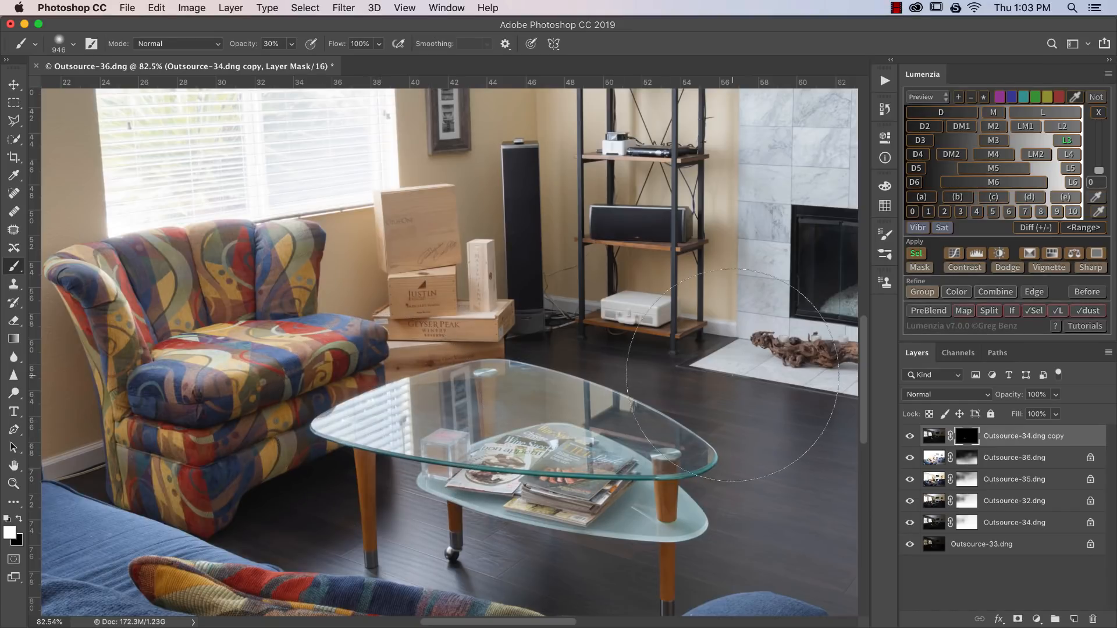
# Step: Examine the painted coffee-table reflection in the full image and up close
pyautogui.press('super+0')
pyautogui.press('z')
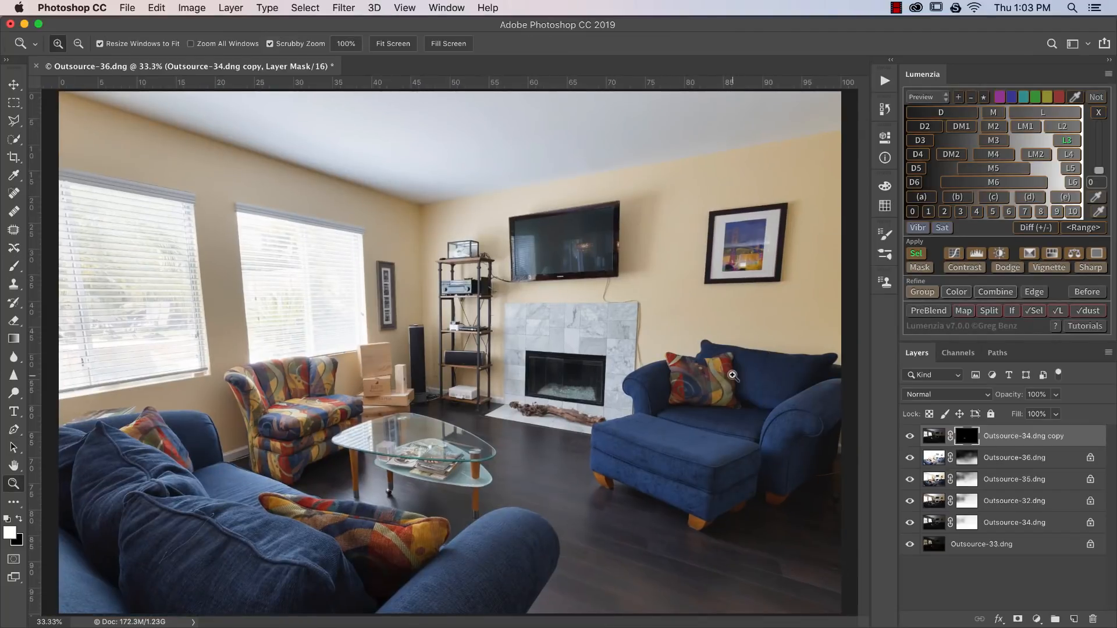
pyautogui.moveTo(349, 454); pyautogui.dragTo(416, 454)
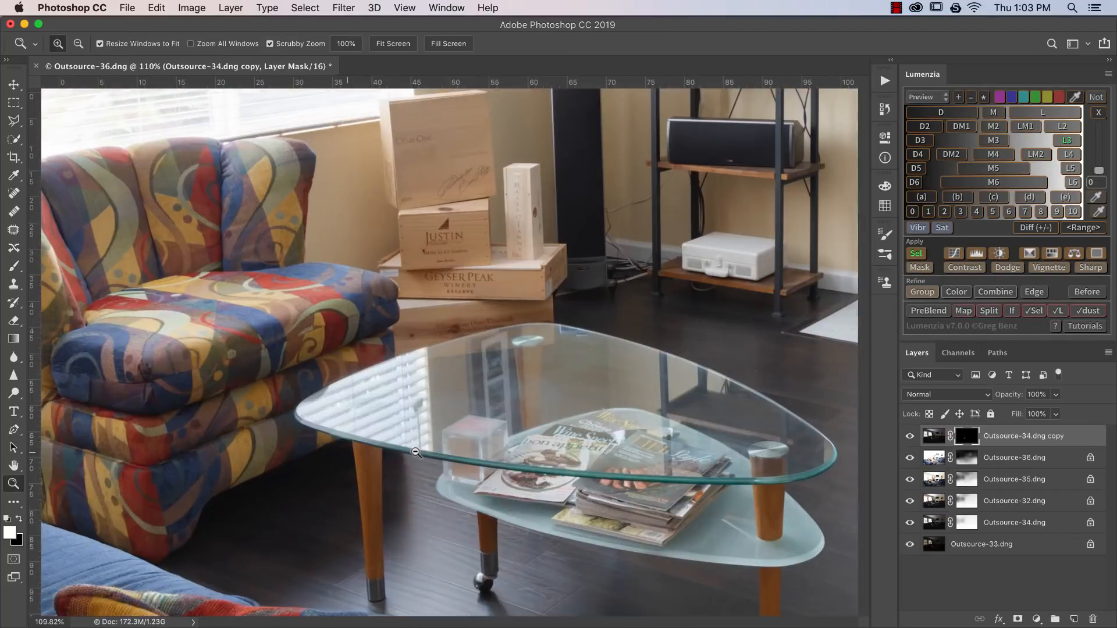
pyautogui.rightClick(538, 401)
pyautogui.click(542, 403)
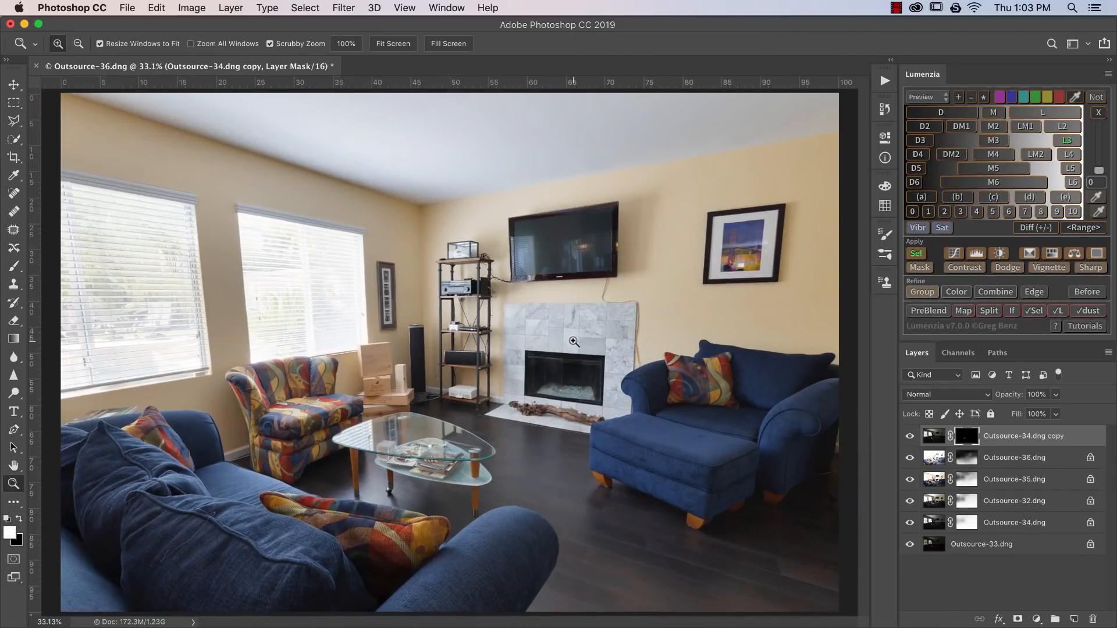
# Step: Clear the selection, duplicate Outsource-33 to the top of the layer stack, and set the copy's opacity to 50%
pyautogui.click(997, 545)
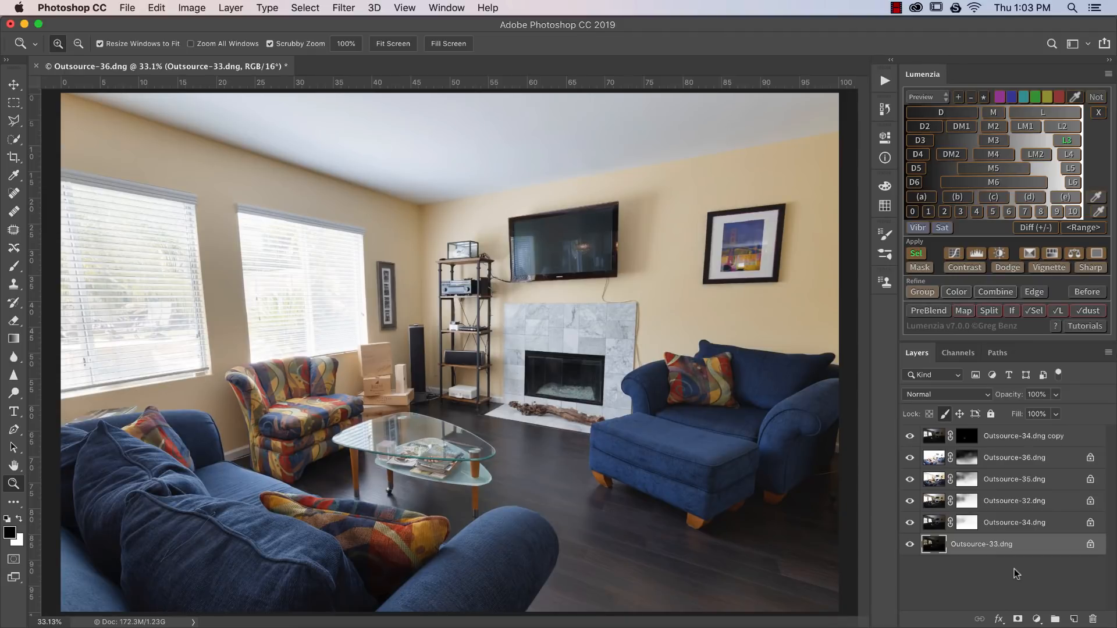
pyautogui.press('super+j')
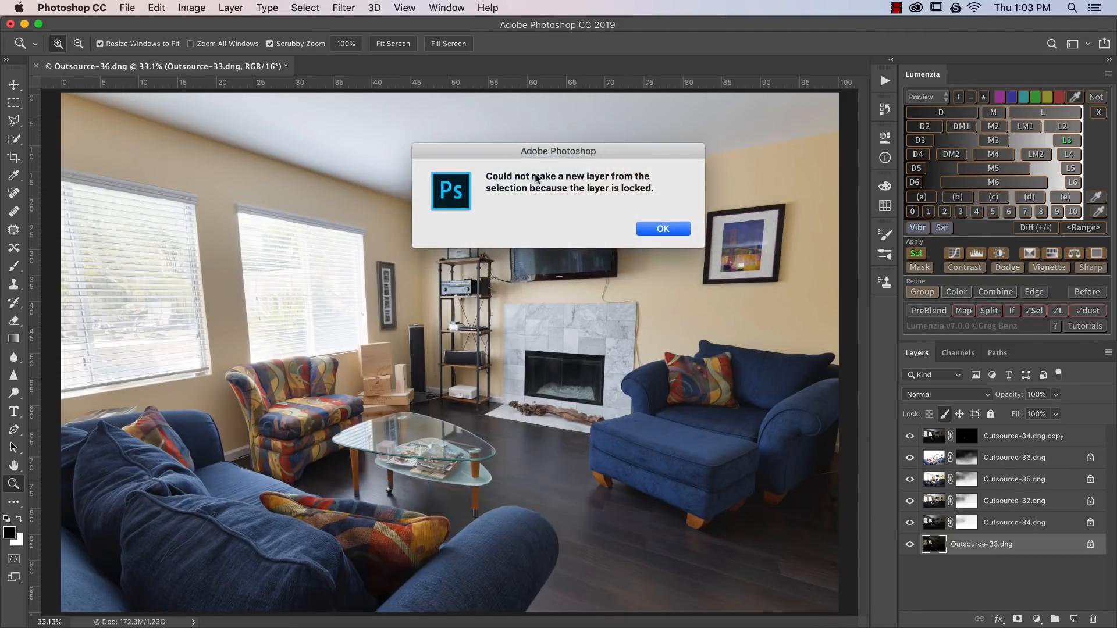
pyautogui.click(662, 227)
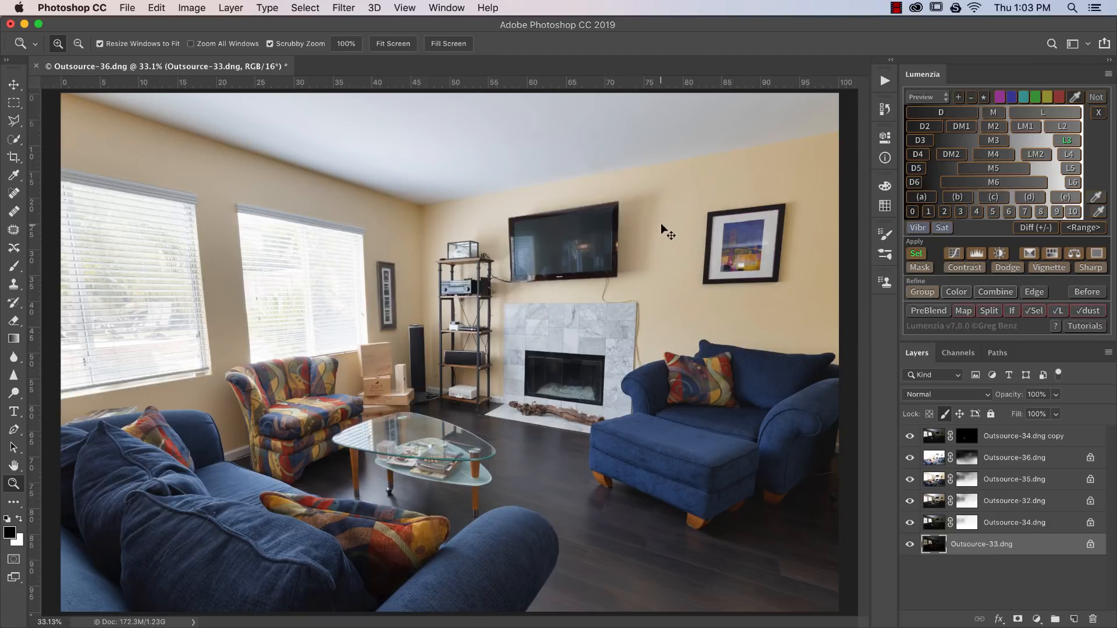
pyautogui.press('super+d')
pyautogui.press('super+j')
pyautogui.moveTo(997, 548); pyautogui.dragTo(1000, 434)
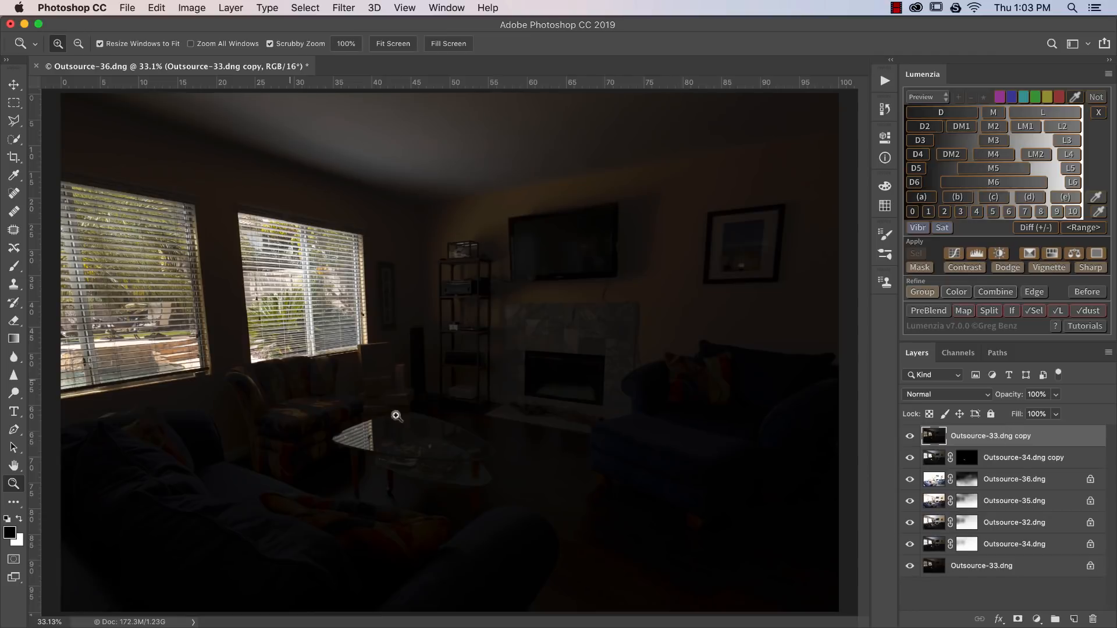
pyautogui.moveTo(1022, 396); pyautogui.dragTo(985, 395)
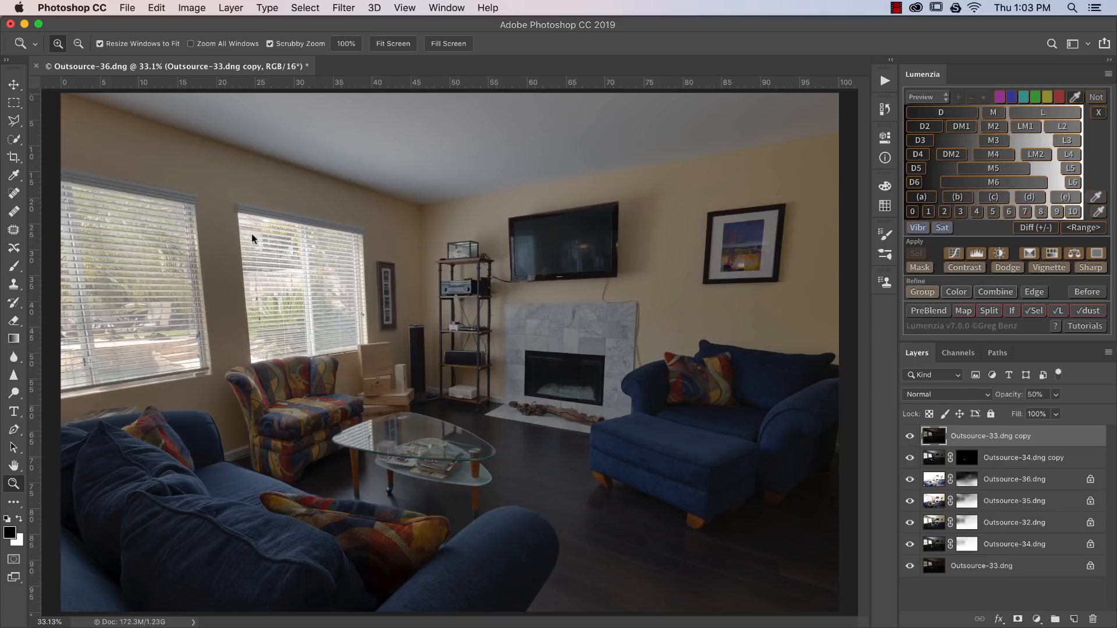
# Step: Set up the Pen tool in Path mode with the Combine Shapes path operation for outlining the windows
pyautogui.moveTo(123, 192); pyautogui.dragTo(574, 287)
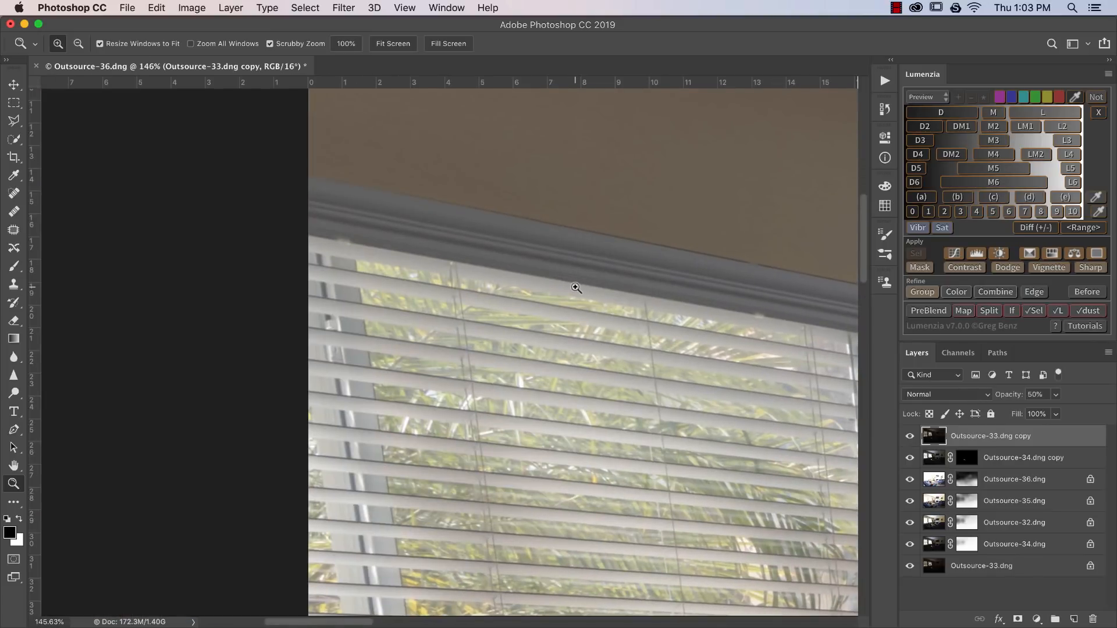
pyautogui.press('p')
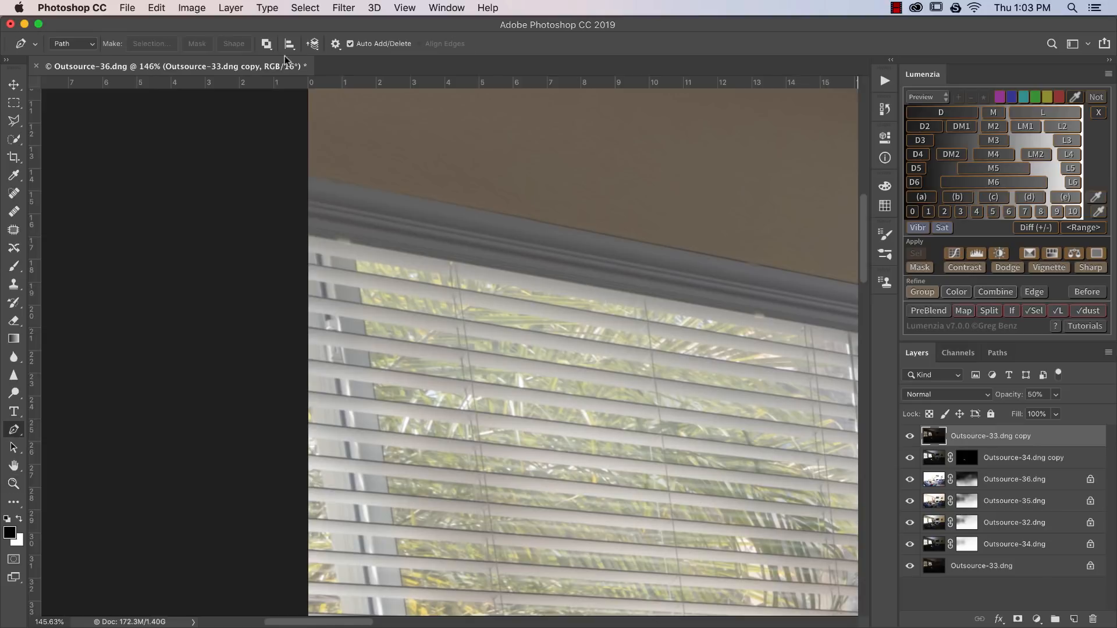
pyautogui.click(267, 45)
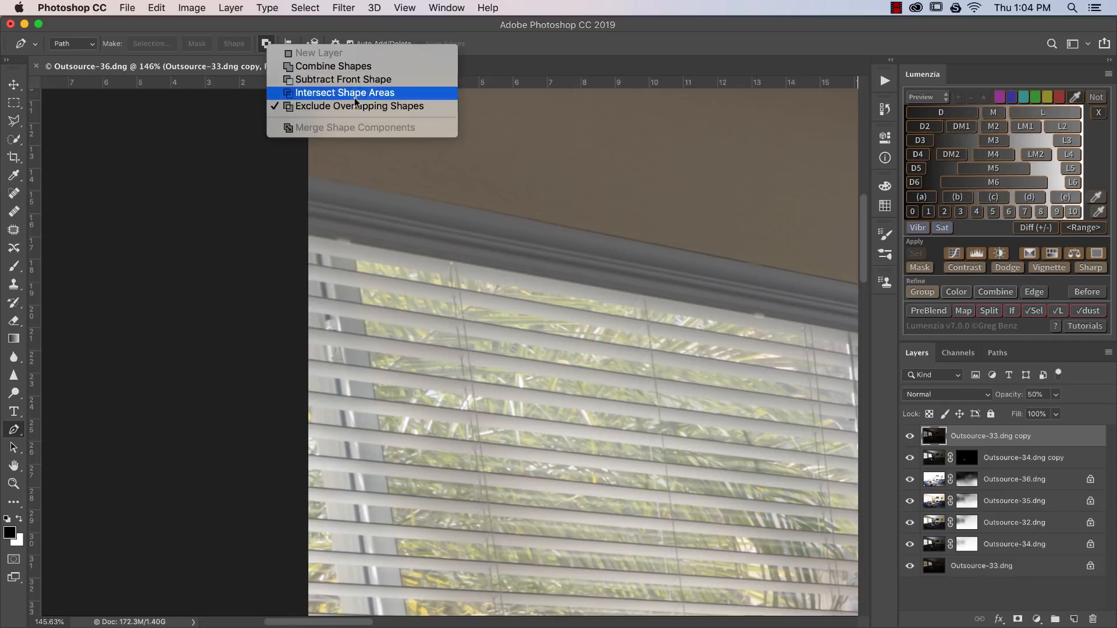
pyautogui.click(357, 66)
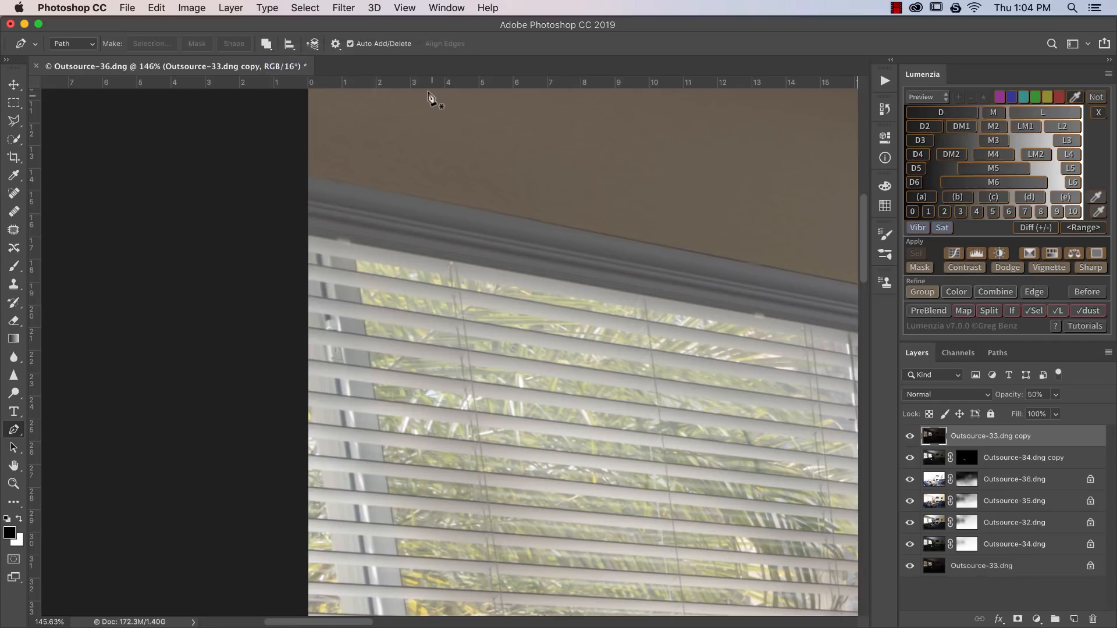
pyautogui.click(266, 44)
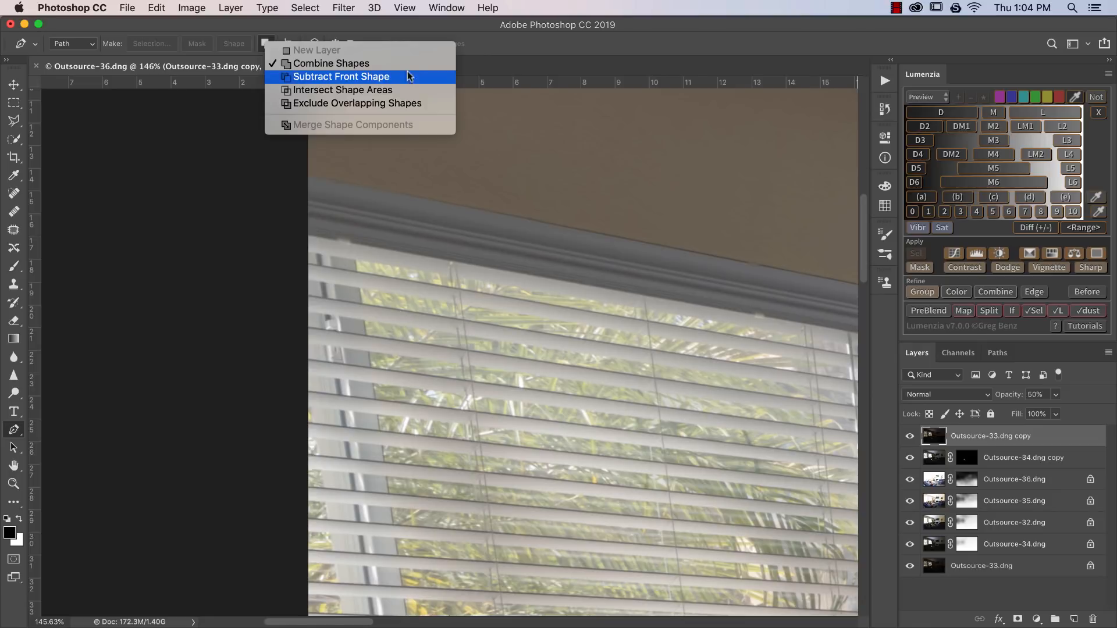
pyautogui.click(380, 63)
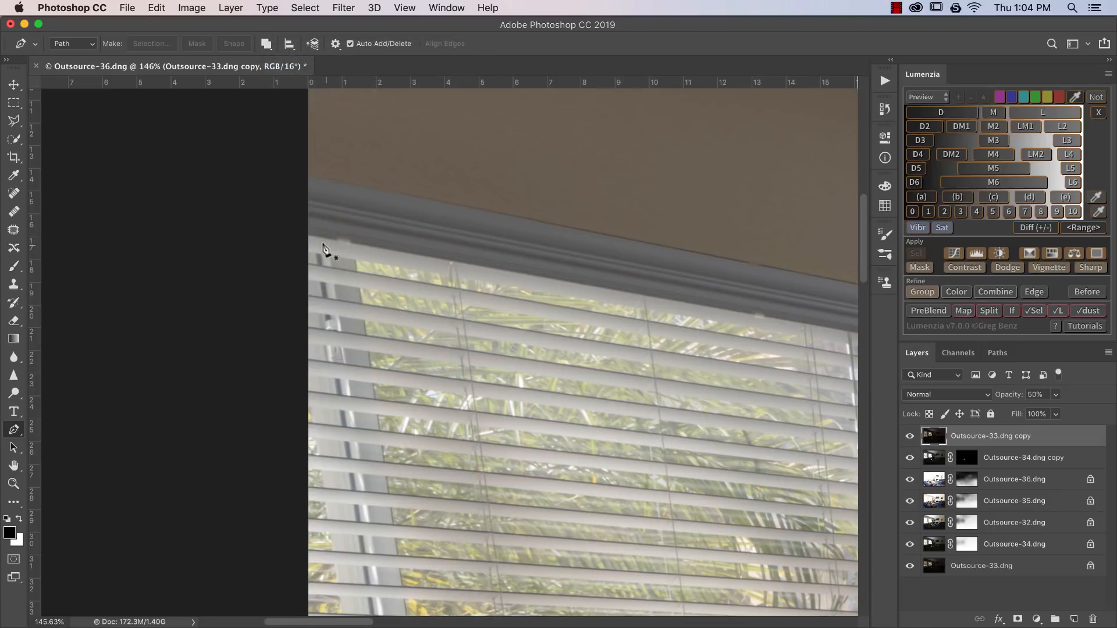
# Step: Start a path at the upper-left corner of the left window's blinds and set the path color to yellow
pyautogui.click(306, 234)
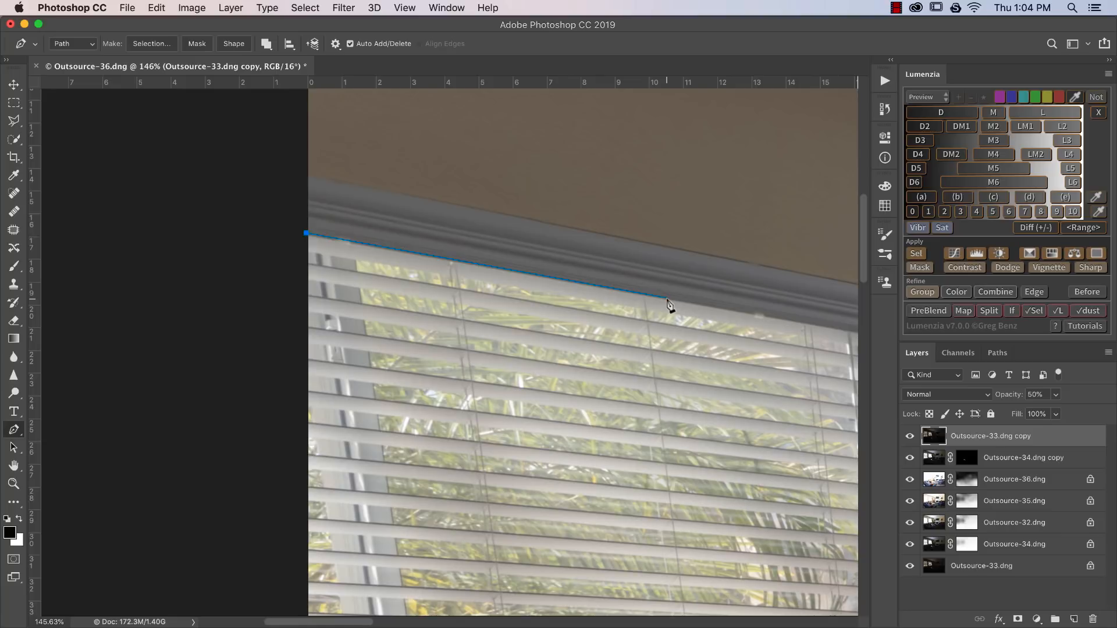
pyautogui.moveTo(689, 304); pyautogui.dragTo(680, 304)
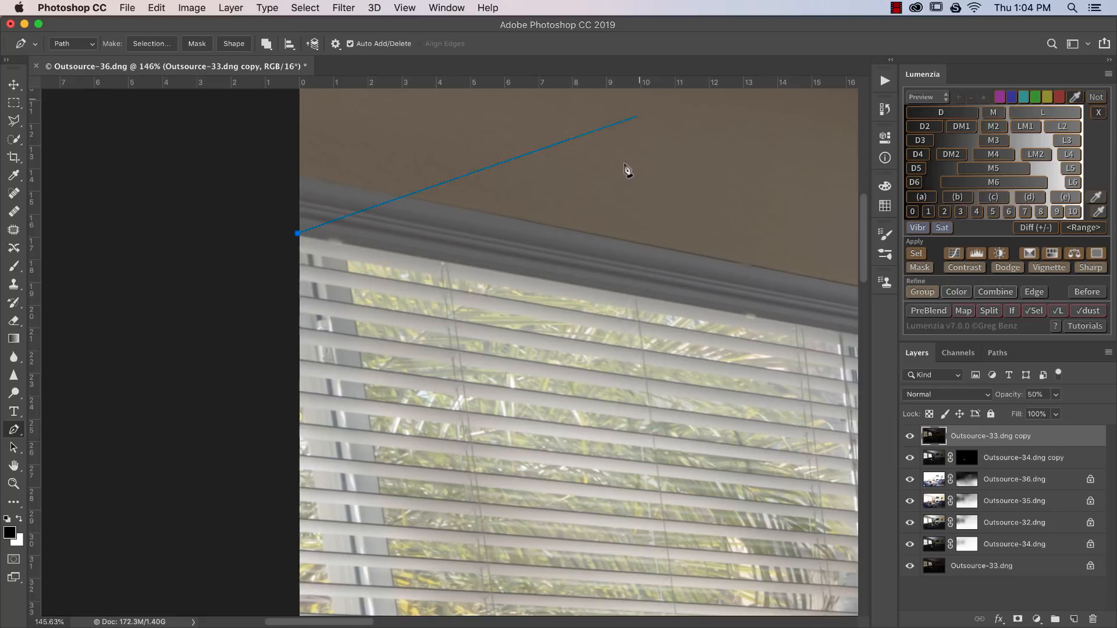
pyautogui.click(336, 44)
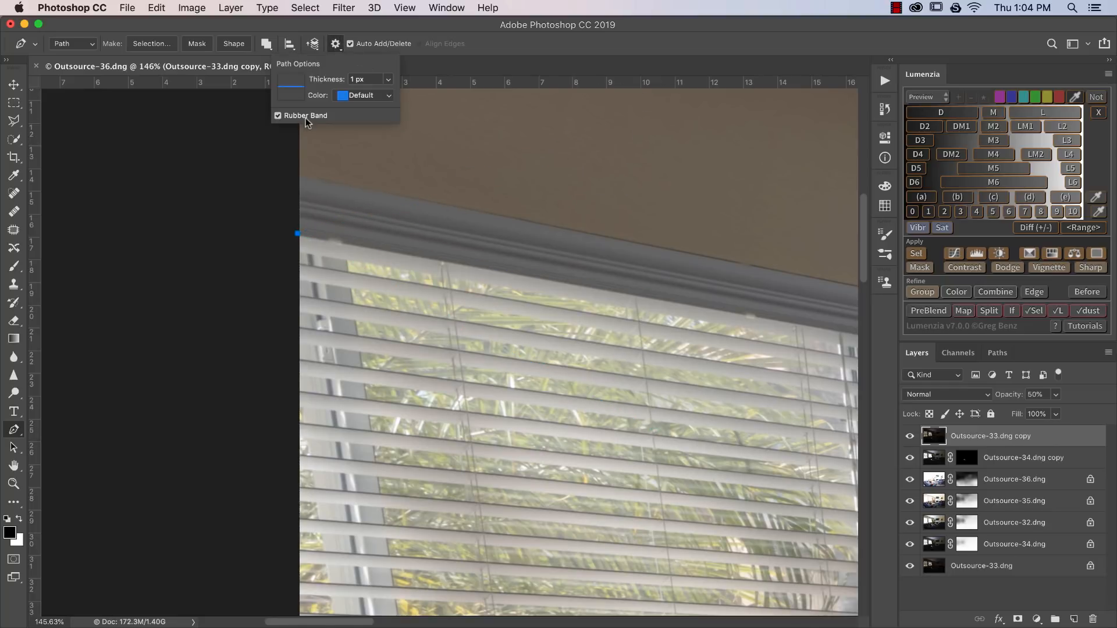
pyautogui.click(364, 98)
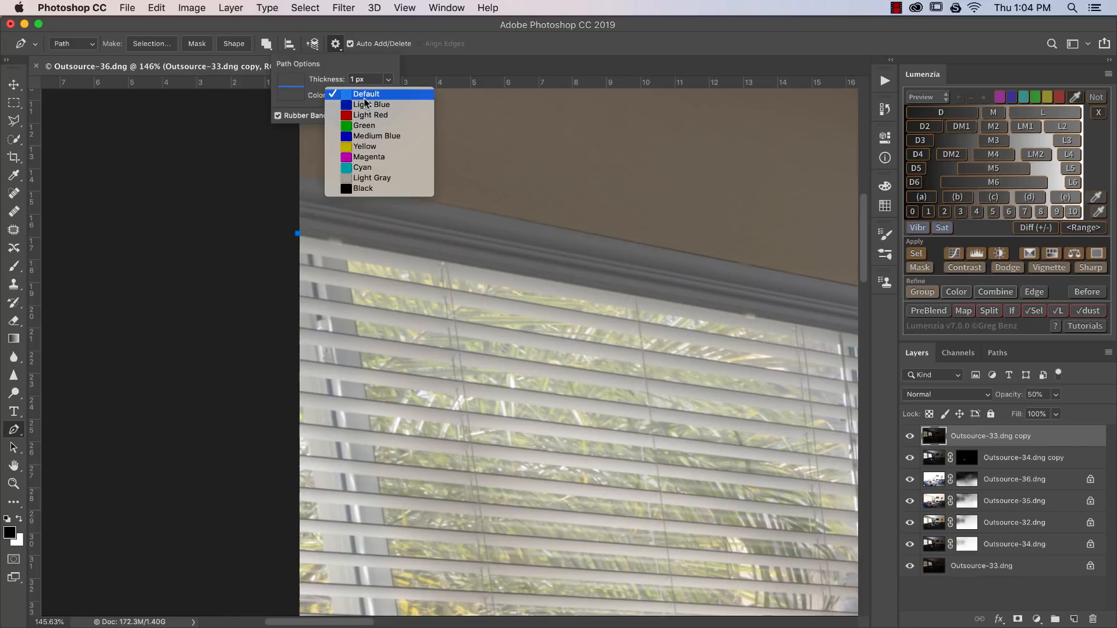
pyautogui.click(335, 47)
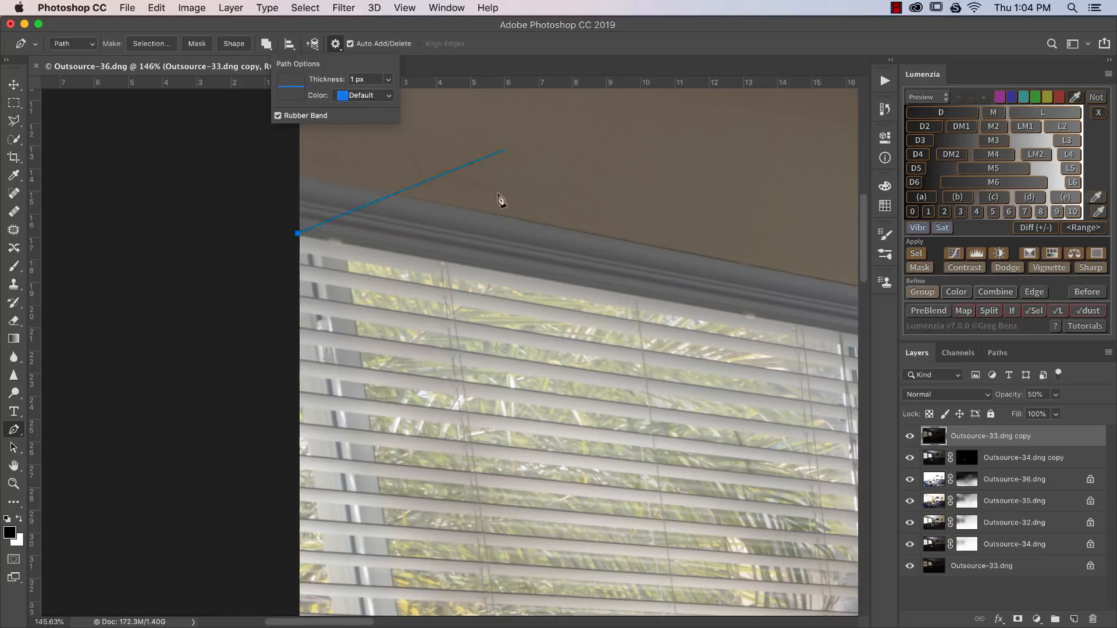
pyautogui.click(362, 96)
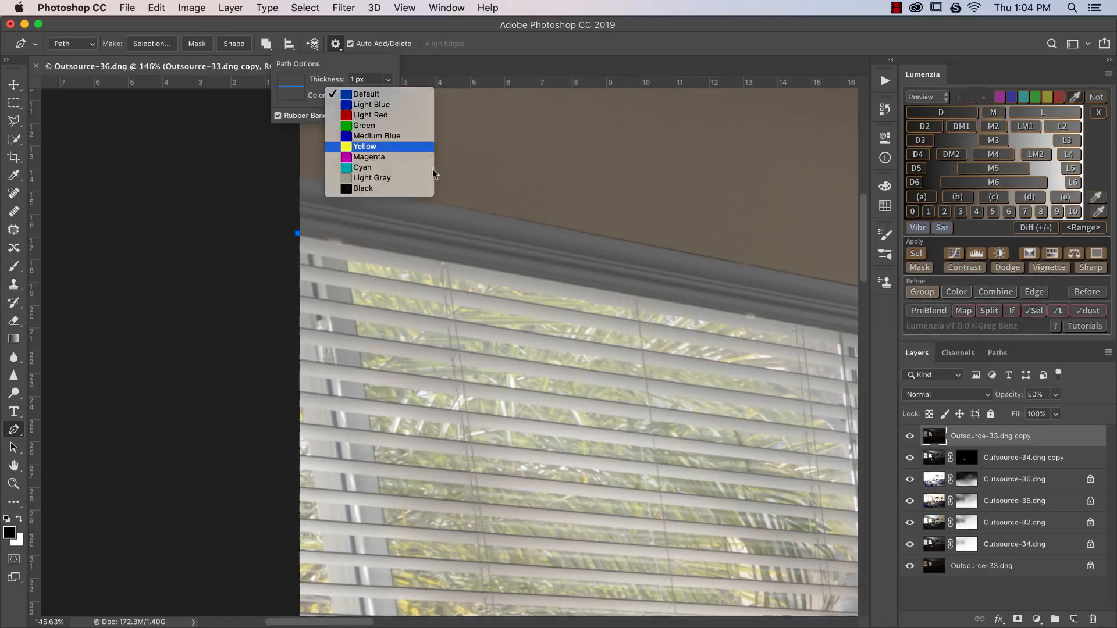
pyautogui.click(366, 146)
# Step: Trace the left window with straight segments under the valance, down the right edge and along the sill, and close the path
pyautogui.moveTo(635, 290); pyautogui.dragTo(299, 195)
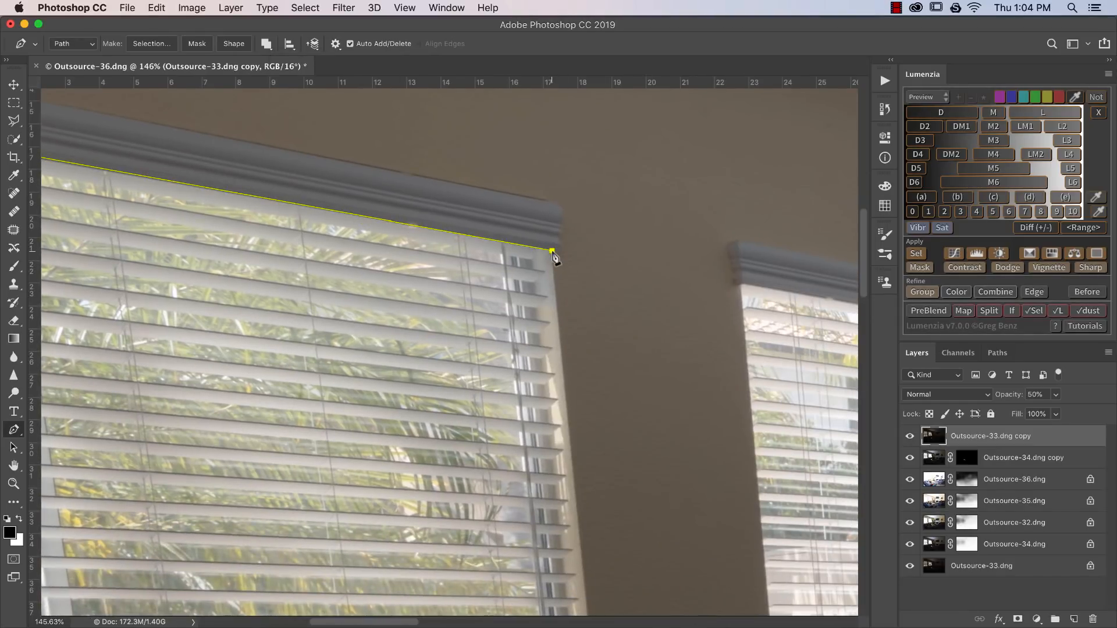
pyautogui.scroll(-15, 554, 258)
pyautogui.hscroll(2, 554, 258)
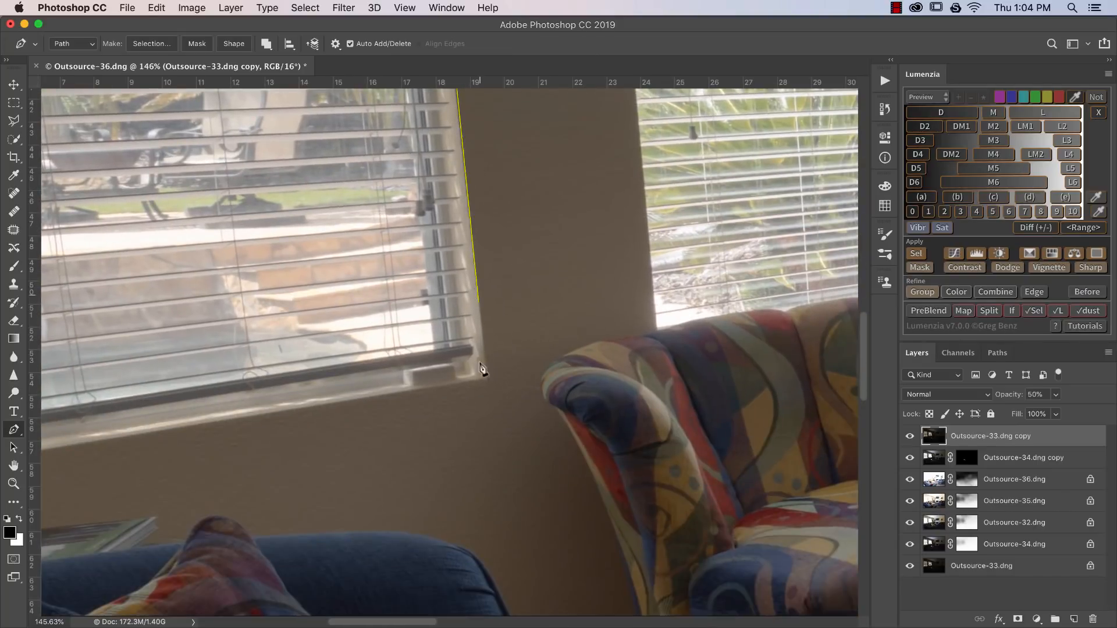
pyautogui.click(487, 379)
pyautogui.hscroll(-7, 405, 399)
pyautogui.scroll(-2, 405, 400)
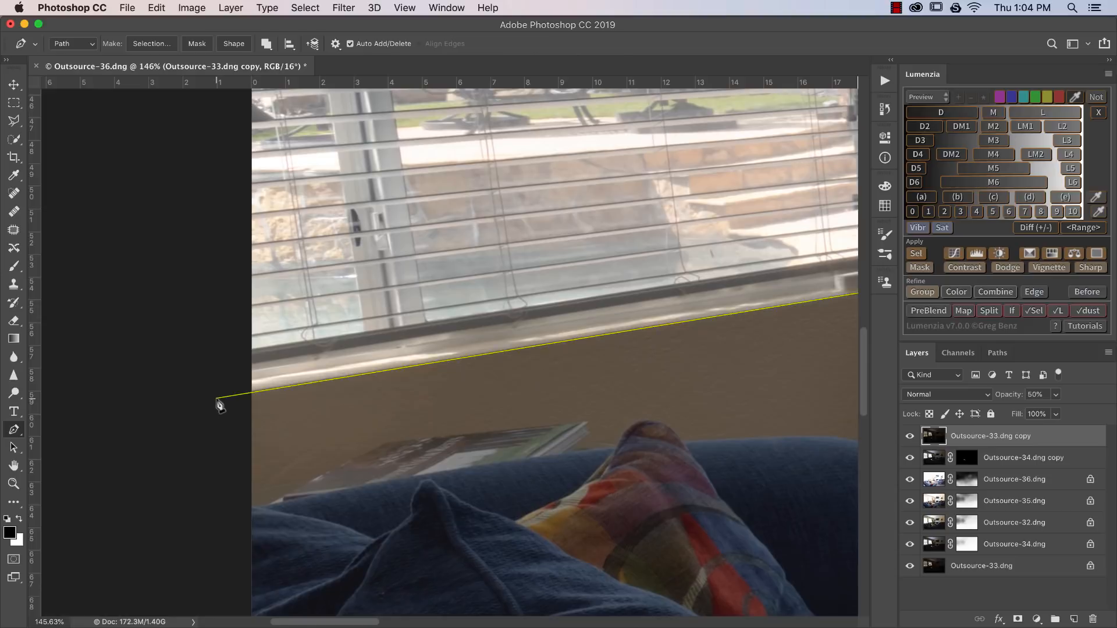
pyautogui.scroll(15, 270, 391)
pyautogui.hscroll(-2, 269, 391)
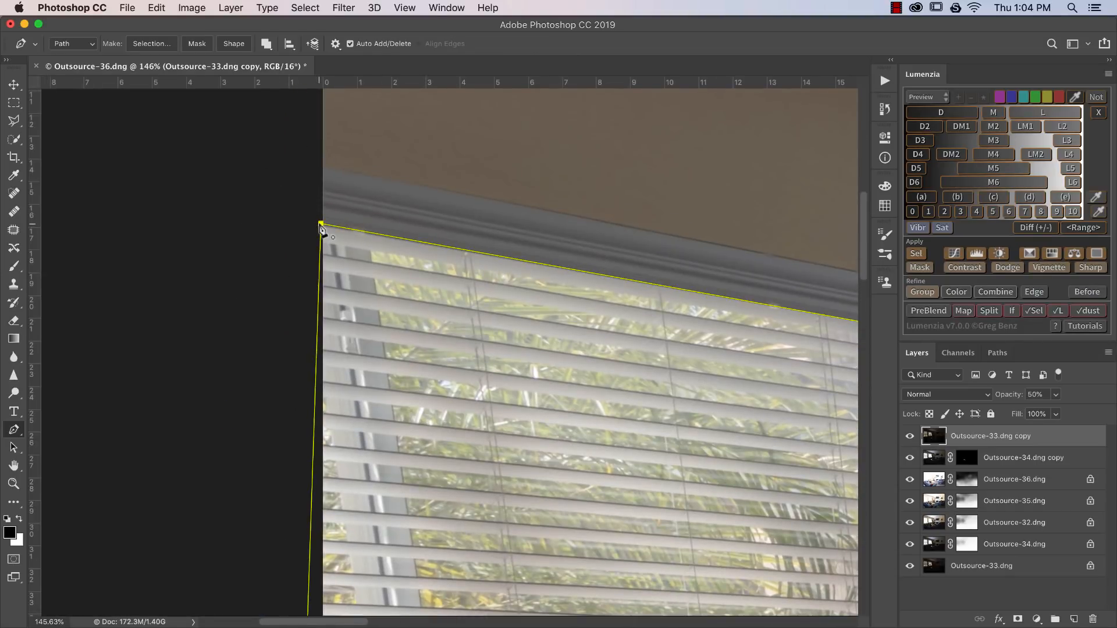
pyautogui.click(320, 224)
# Step: Add an anchor point midway along the path on the left window's right edge and nudge it onto the frame
pyautogui.hscroll(5, 279, 252)
pyautogui.scroll(-2, 279, 251)
pyautogui.hscroll(6, 279, 252)
pyautogui.scroll(-4, 278, 252)
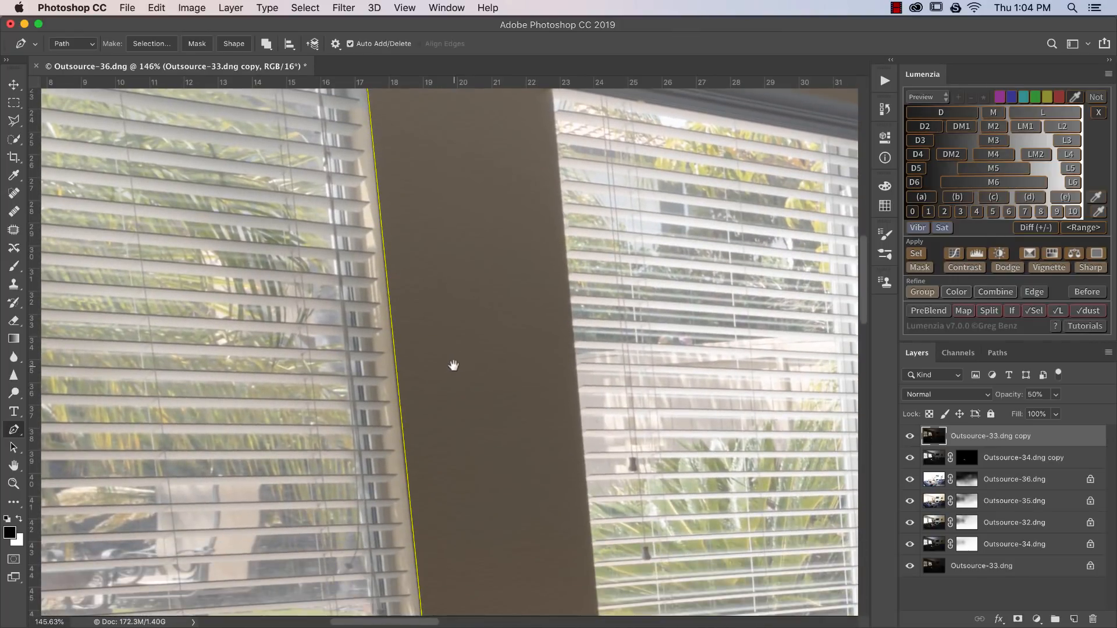
pyautogui.click(371, 129)
pyautogui.click(389, 307)
pyautogui.click(406, 474)
pyautogui.scroll(-1, 402, 355)
pyautogui.scroll(-3, 402, 354)
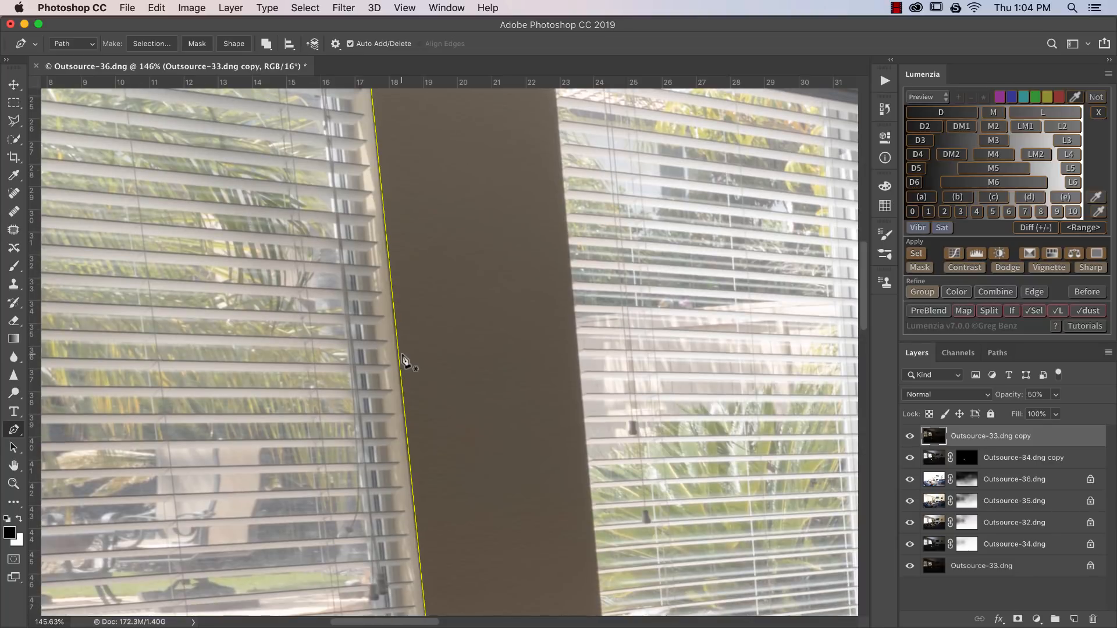
pyautogui.click(395, 315)
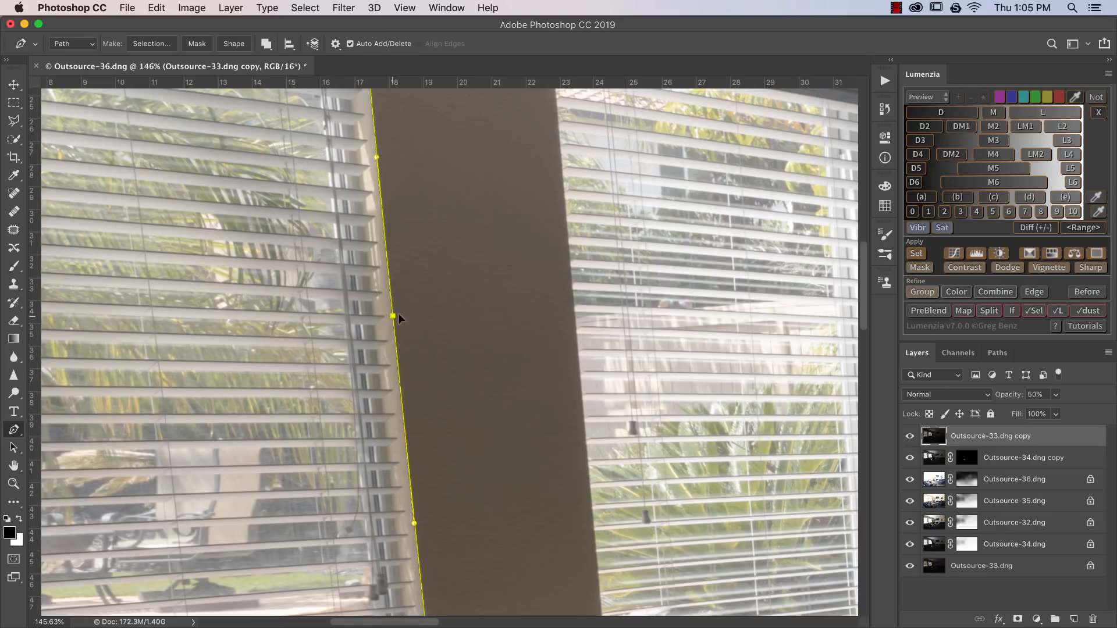
pyautogui.moveTo(394, 318)
pyautogui.mouseDown()
pyautogui.moveTo(412, 320)
pyautogui.moveTo(381, 320)
pyautogui.moveTo(393, 319)
pyautogui.mouseUp()
# Step: Start a second path along the right window's top edge and down its right edge to the stacked wooden box
pyautogui.moveTo(538, 216); pyautogui.dragTo(380, 336)
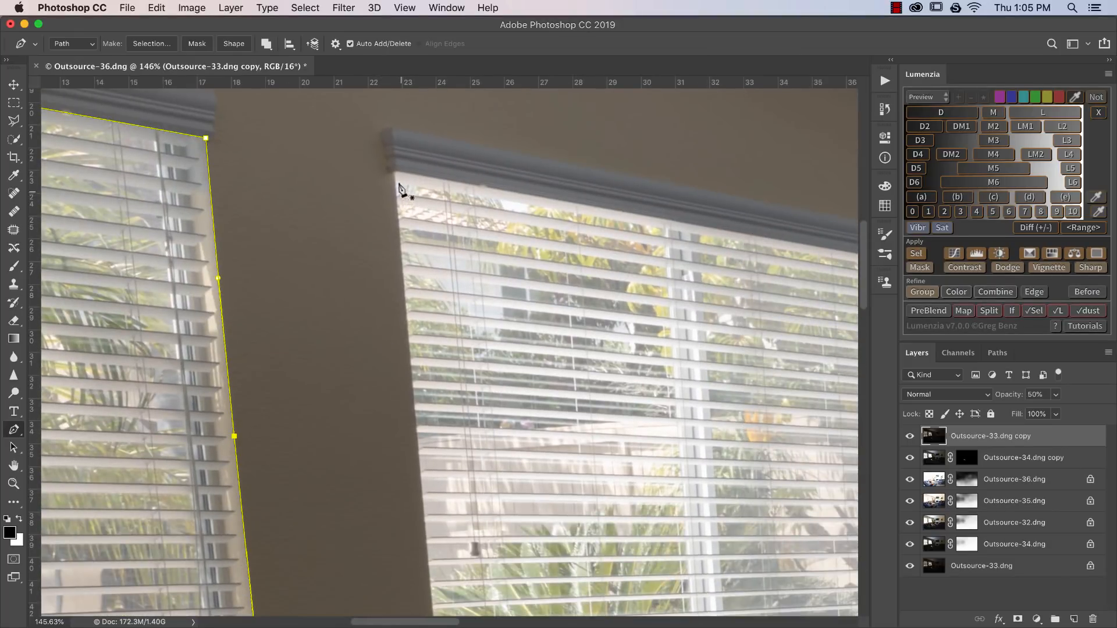
pyautogui.click(396, 171)
pyautogui.moveTo(786, 241); pyautogui.dragTo(317, 189)
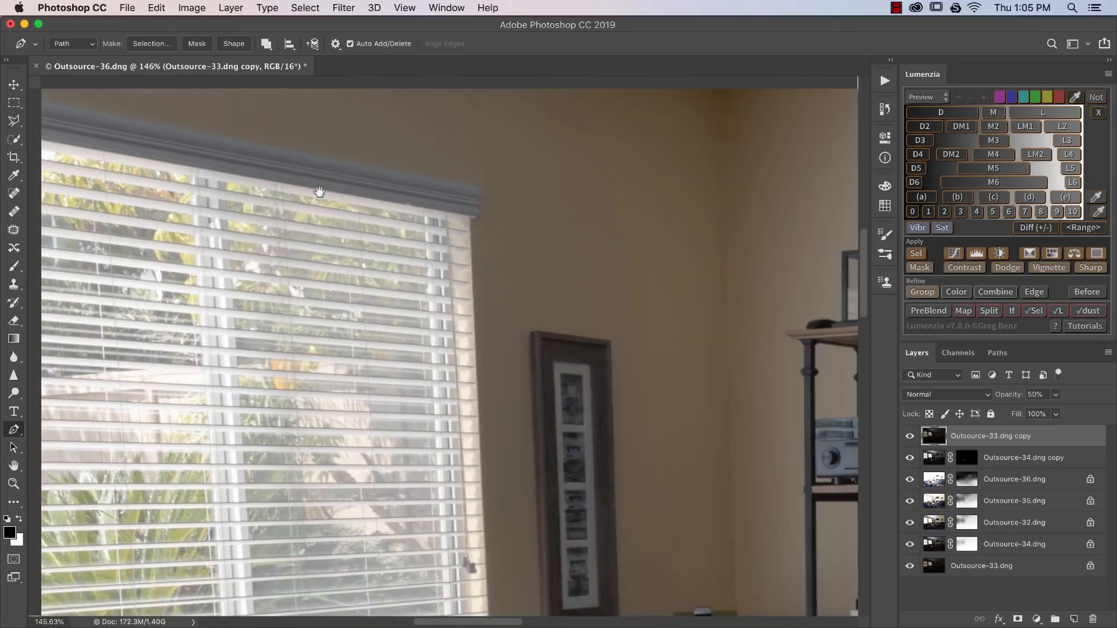
pyautogui.click(462, 215)
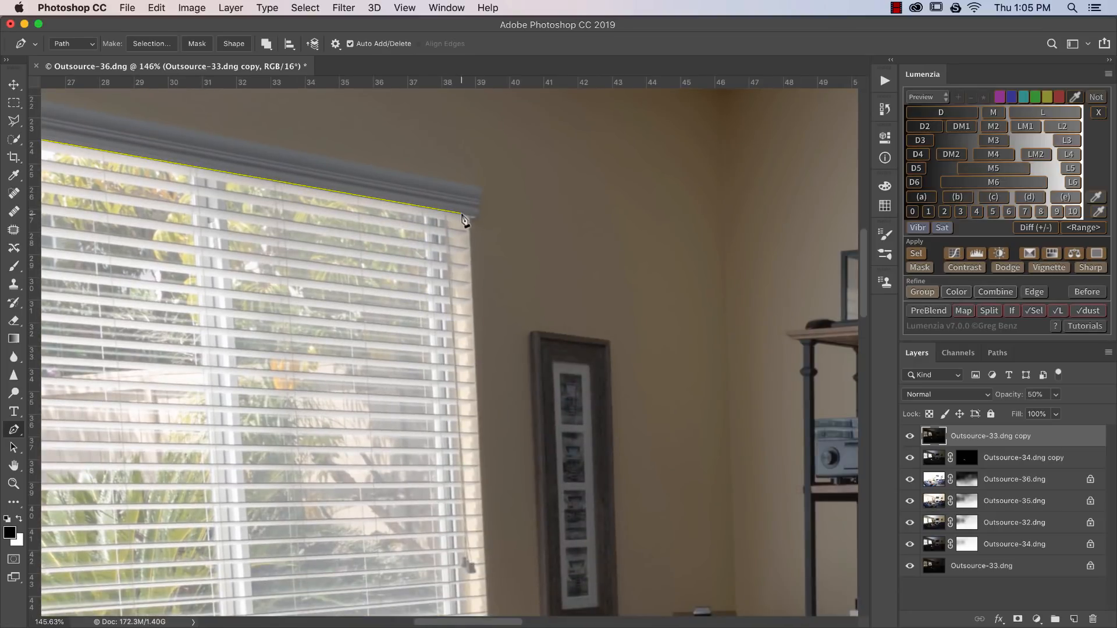
pyautogui.moveTo(389, 322); pyautogui.dragTo(579, 349)
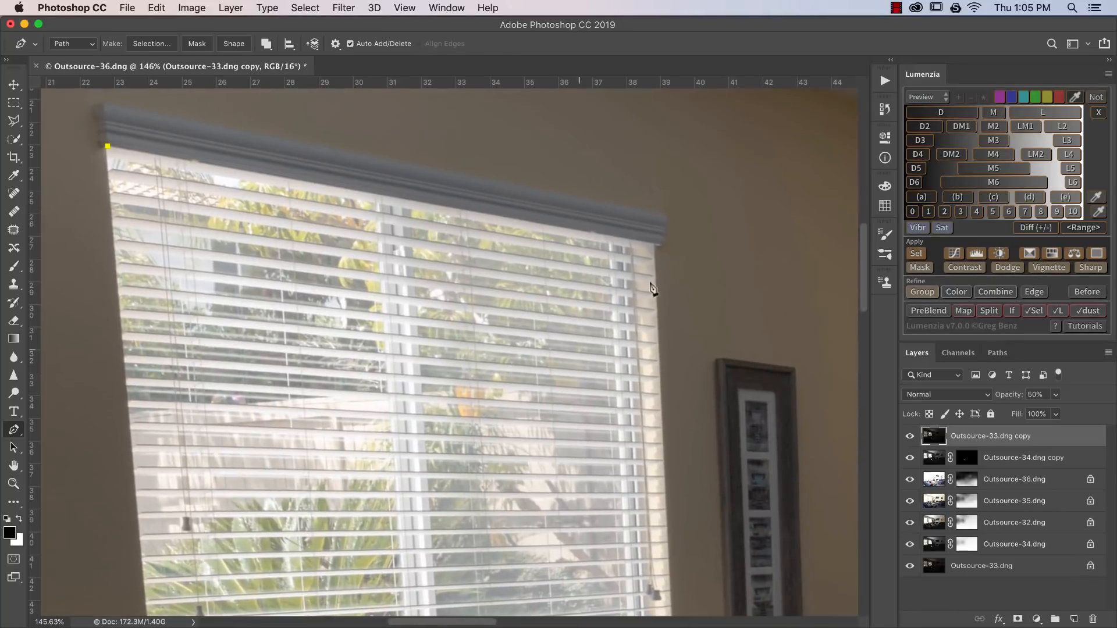
pyautogui.click(655, 245)
pyautogui.moveTo(665, 448); pyautogui.dragTo(588, 135)
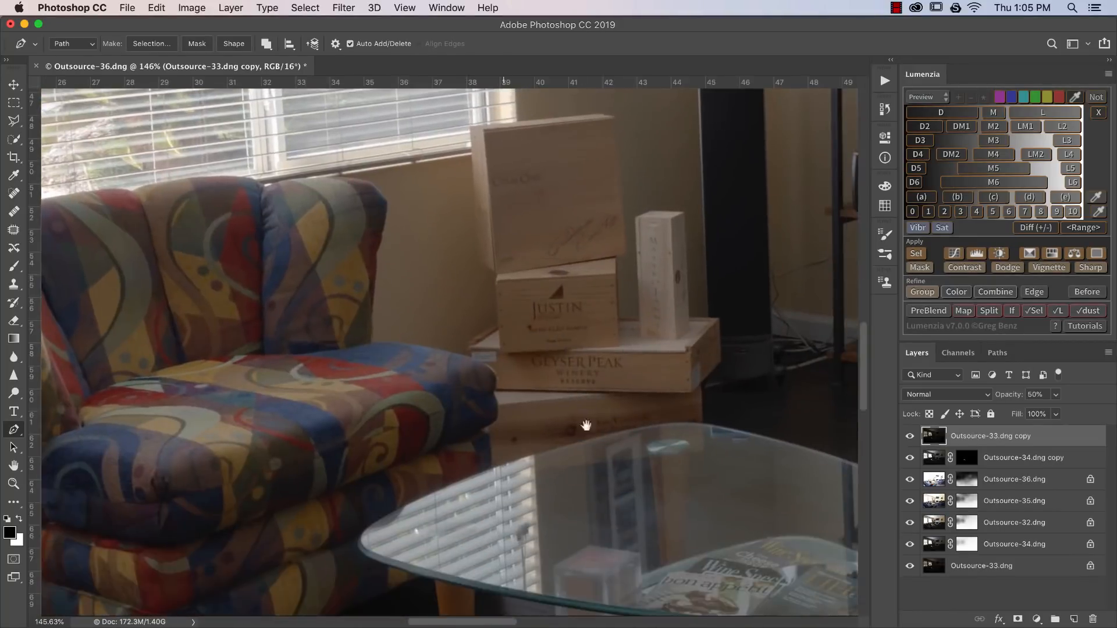
pyautogui.moveTo(586, 427); pyautogui.dragTo(625, 556)
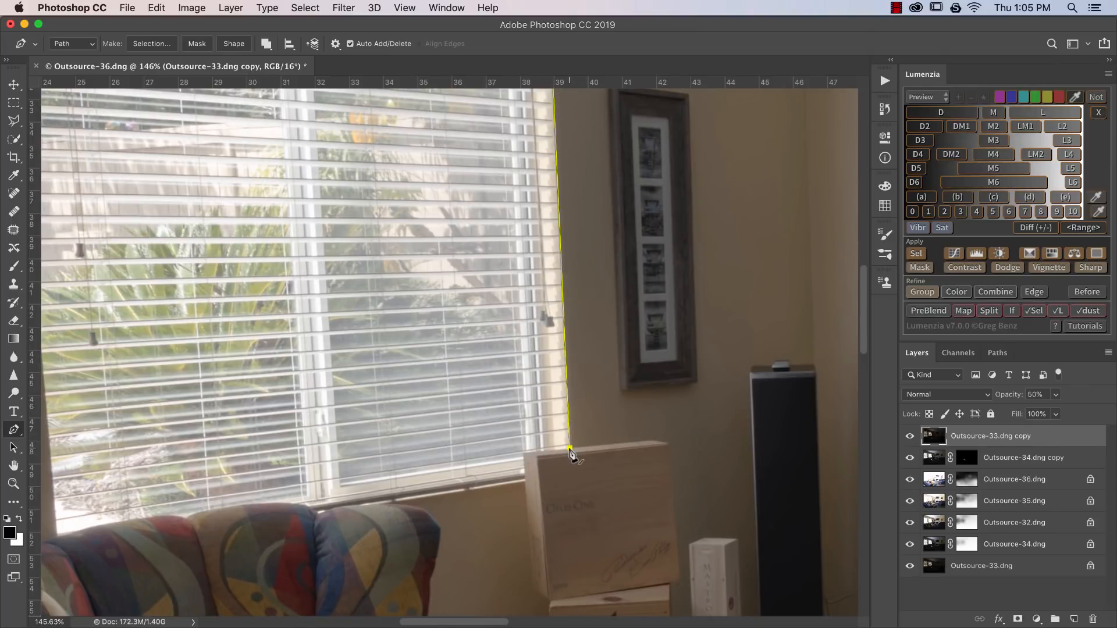
# Step: Continue the right window's path around the wooden box's corner and along the sill to the patterned armchair
pyautogui.press('super+equal')
pyautogui.press('super+equal')
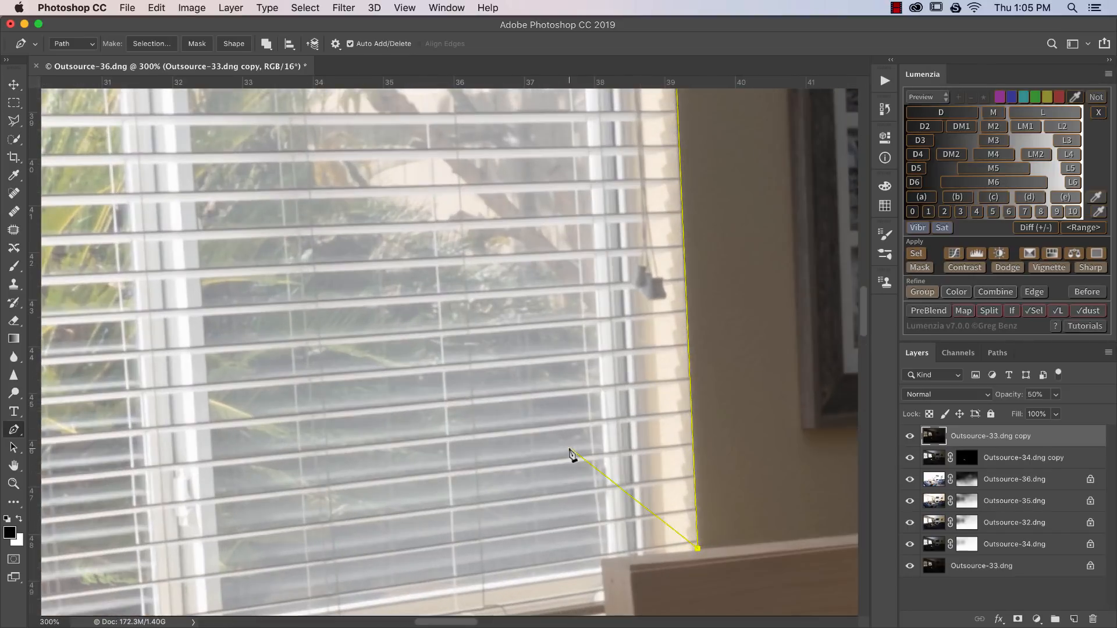
pyautogui.moveTo(563, 448); pyautogui.dragTo(475, 178)
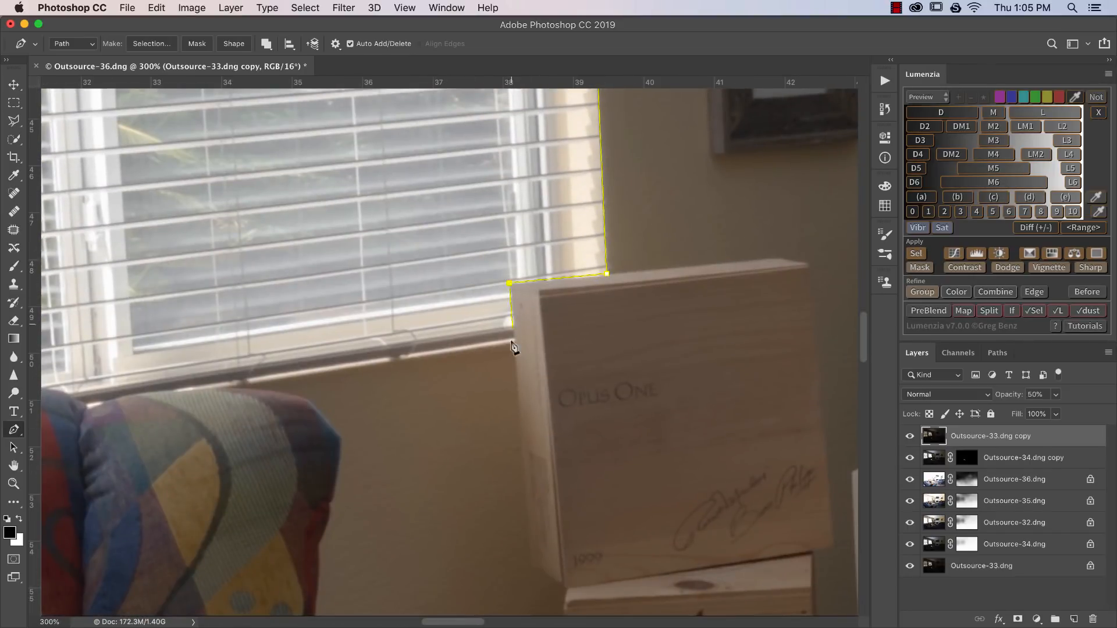
pyautogui.click(226, 386)
pyautogui.moveTo(250, 384); pyautogui.dragTo(336, 398)
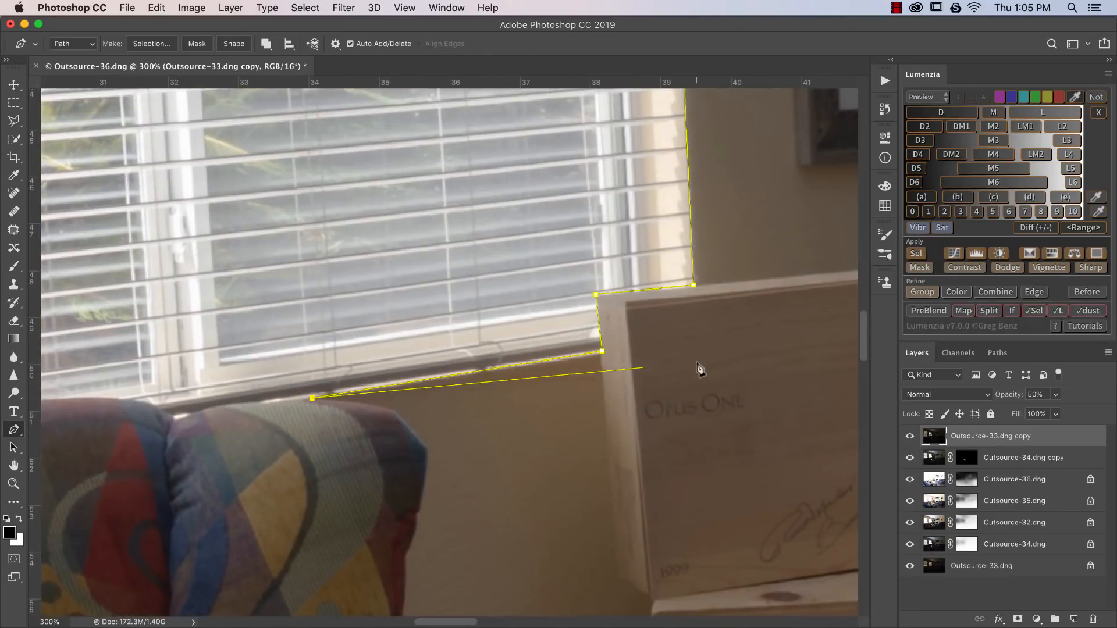
pyautogui.click(602, 352)
# Step: Continue the right window's path along the sill and over the armchair's right and middle back cushions to the next seam, following their curves
pyautogui.hscroll(-5, 500, 407)
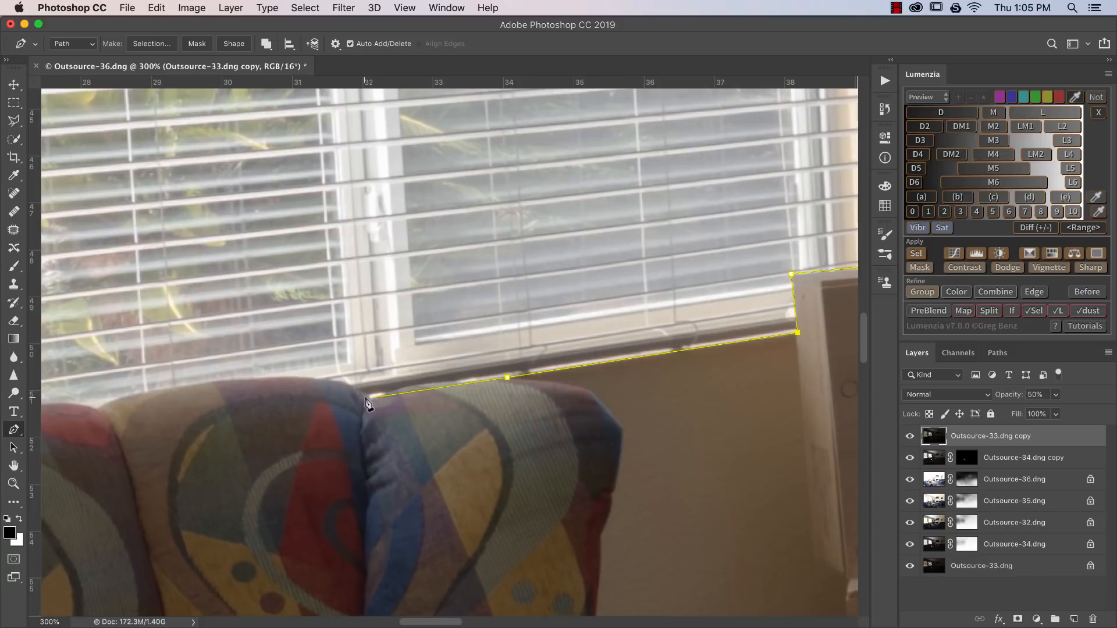
pyautogui.click(437, 388)
pyautogui.click(248, 379)
pyautogui.moveTo(320, 390); pyautogui.dragTo(642, 394)
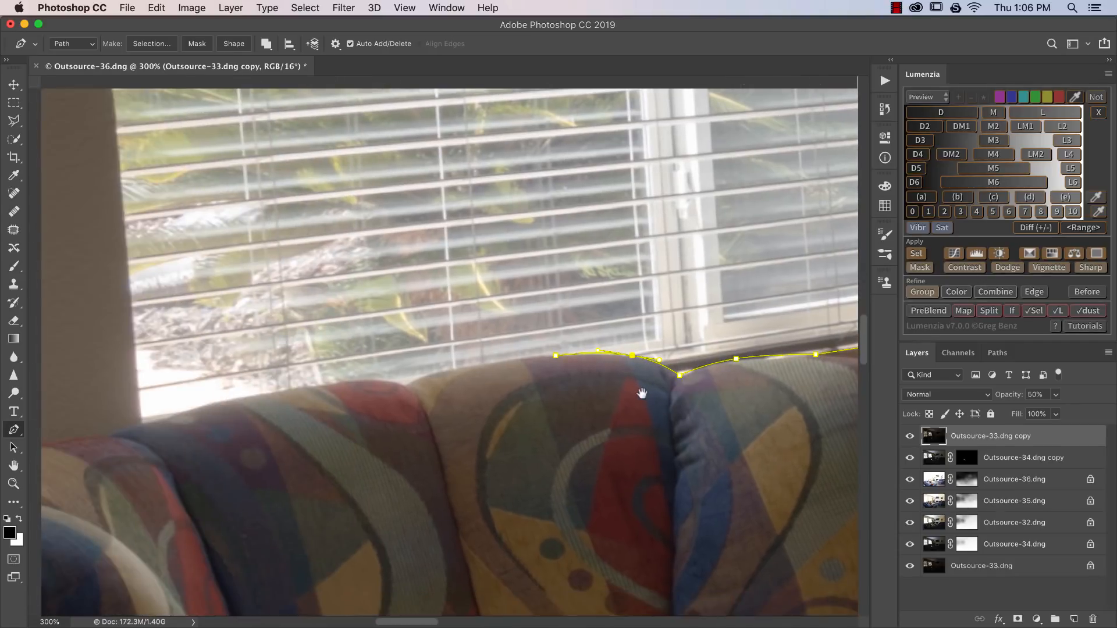
pyautogui.click(406, 386)
pyautogui.click(440, 379)
pyautogui.moveTo(441, 379); pyautogui.dragTo(438, 374)
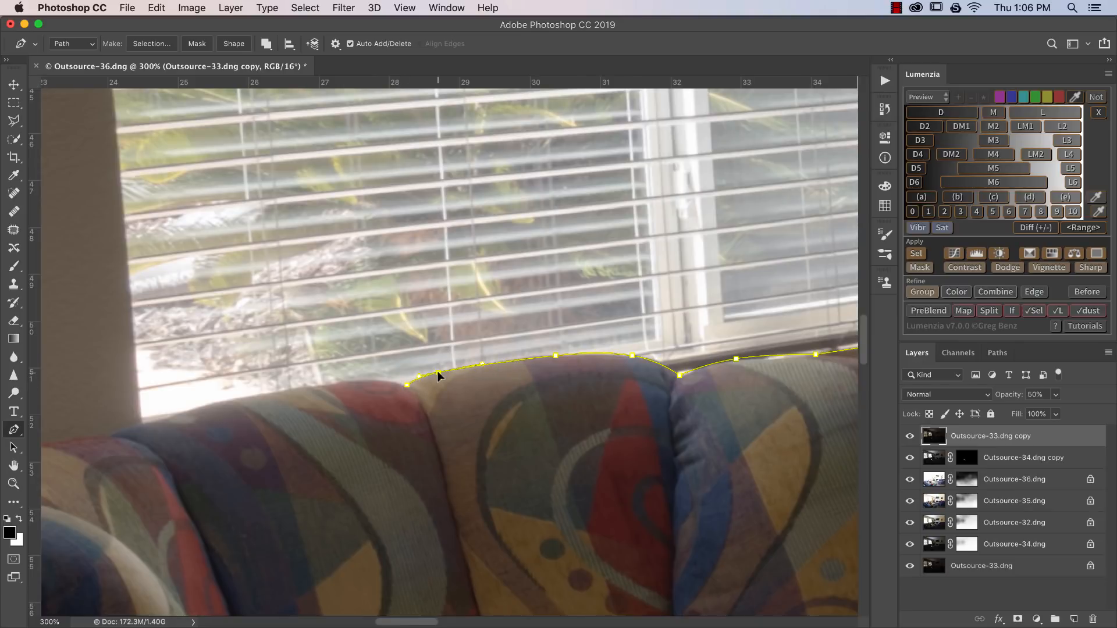
pyautogui.moveTo(526, 399); pyautogui.dragTo(606, 407)
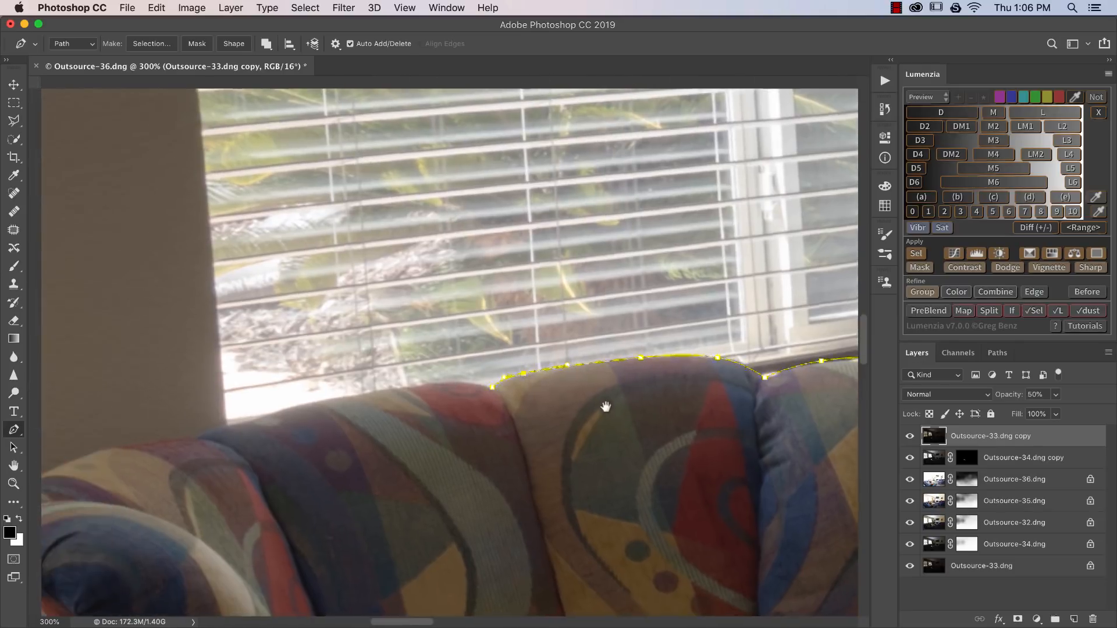
# Step: Extend the path over the armchair's left back cushion, curving it along the fabric, to the right window's lower-left corner
pyautogui.click(358, 394)
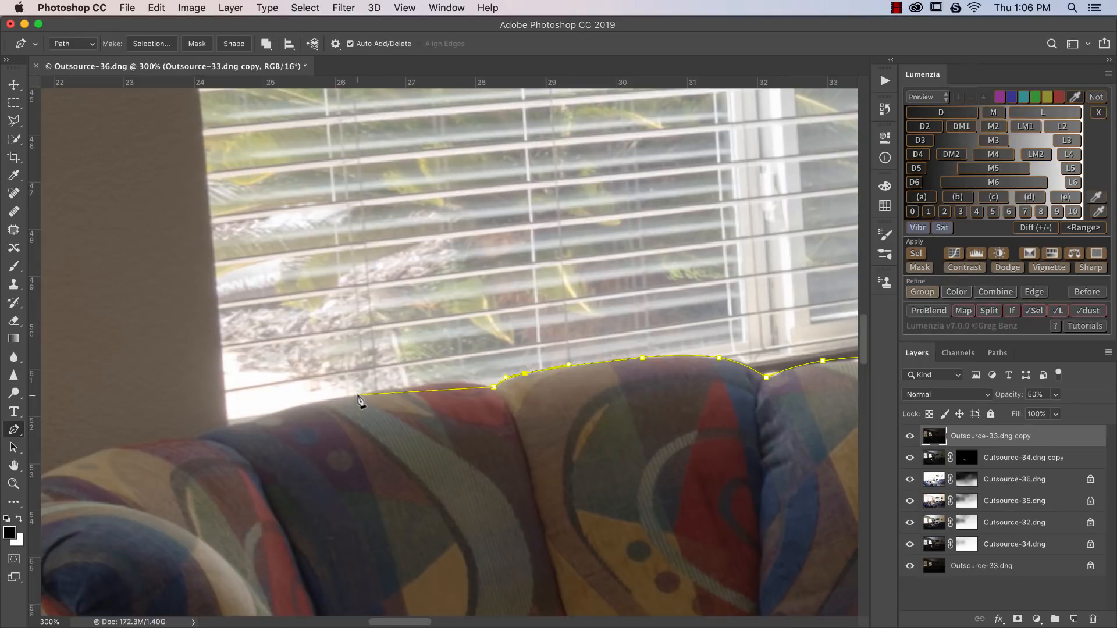
pyautogui.click(427, 391)
pyautogui.moveTo(428, 391); pyautogui.dragTo(437, 383)
pyautogui.click(299, 406)
pyautogui.click(251, 420)
pyautogui.moveTo(251, 419); pyautogui.dragTo(228, 424)
# Step: Run the path up the right window's left edge and close it at the starting corner under the valance
pyautogui.moveTo(247, 285); pyautogui.dragTo(381, 584)
pyautogui.moveTo(329, 219); pyautogui.dragTo(412, 569)
pyautogui.moveTo(454, 242); pyautogui.dragTo(489, 459)
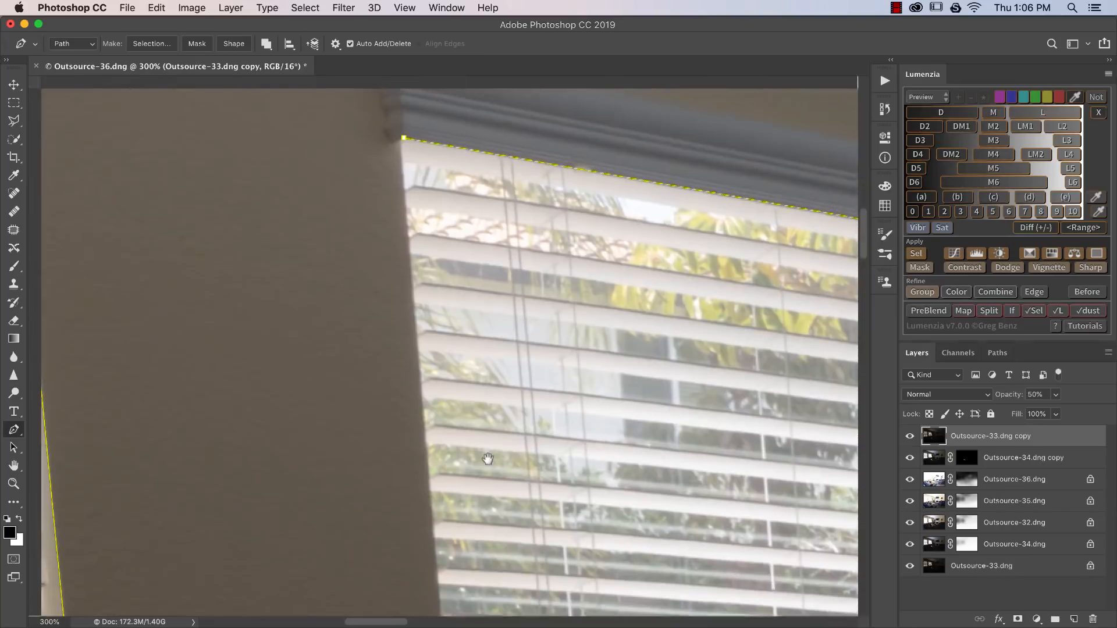
pyautogui.click(405, 150)
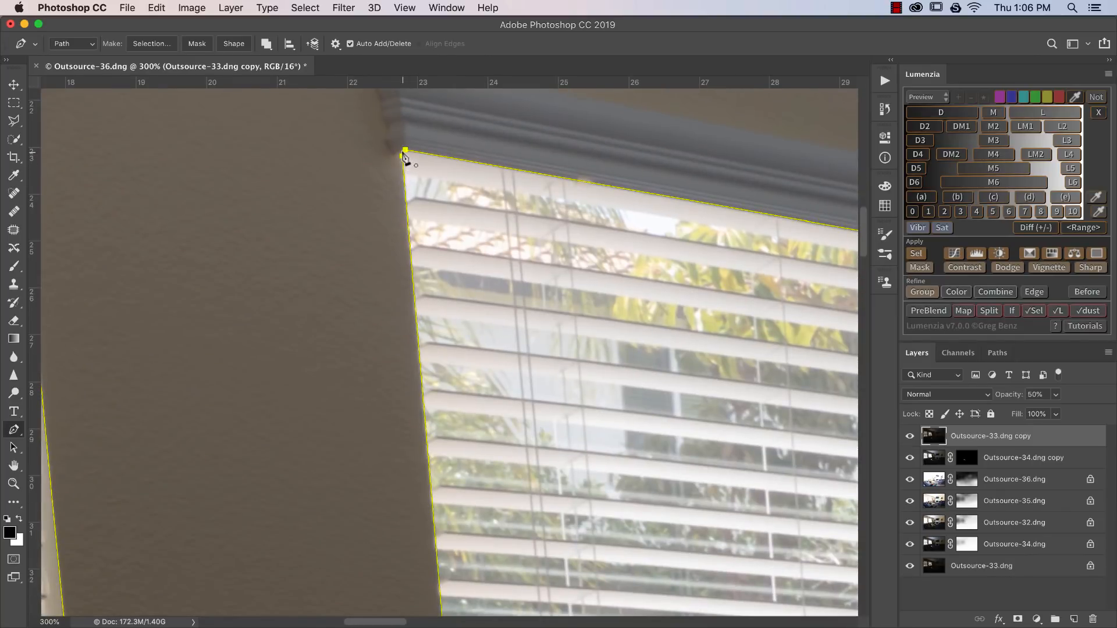
pyautogui.click(404, 152)
# Step: Fine-tune the anchor points at the right window's upper-left corner so the closed path follows the blinds' edge
pyautogui.press('super+equal')
pyautogui.press('super+equal')
pyautogui.press('super+equal')
pyautogui.moveTo(406, 150); pyautogui.dragTo(473, 508)
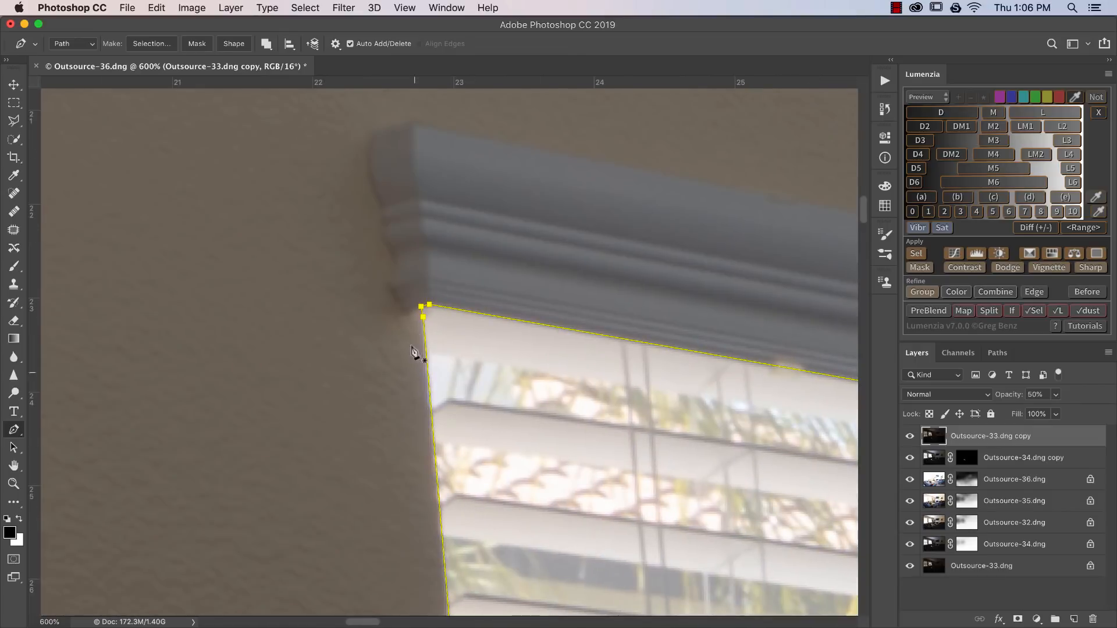
pyautogui.moveTo(424, 307); pyautogui.dragTo(426, 310)
pyautogui.moveTo(409, 304); pyautogui.dragTo(419, 302)
# Step: Add an anchor point partway down the right window's left edge and nudge it onto the wall's edge
pyautogui.press('super+0')
pyautogui.moveTo(269, 350); pyautogui.dragTo(356, 363)
pyautogui.moveTo(248, 176); pyautogui.dragTo(451, 389)
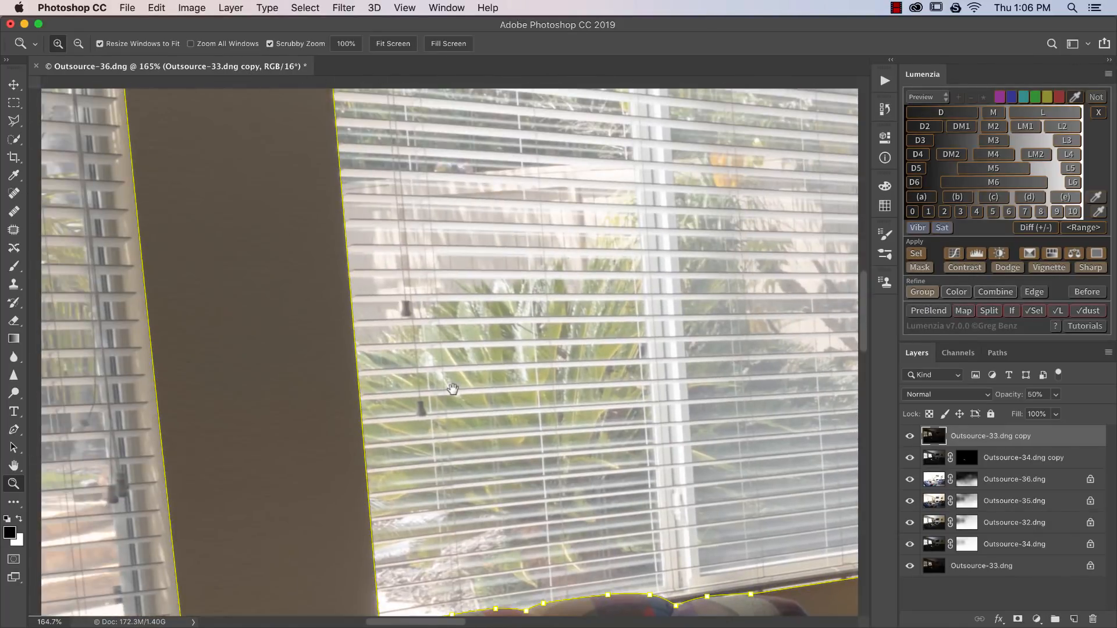
pyautogui.moveTo(352, 423); pyautogui.dragTo(367, 422)
pyautogui.press('p')
pyautogui.press('super+0')
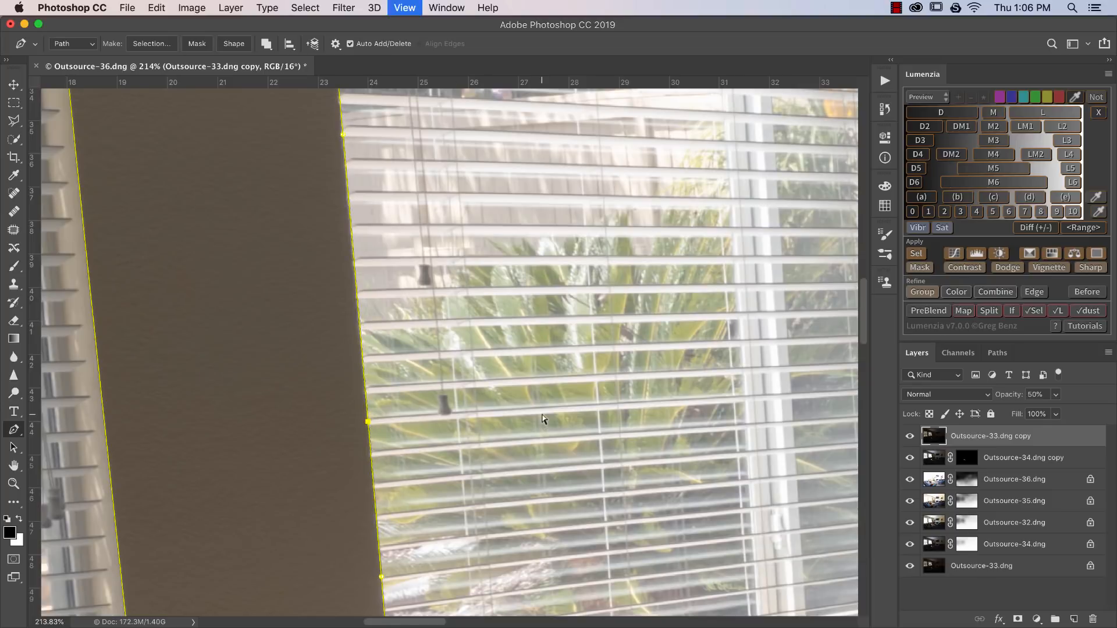
# Step: Add a layer mask and a vector mask from the window paths to the Outsource-33.dng copy layer and set its opacity to 100%
pyautogui.press('z')
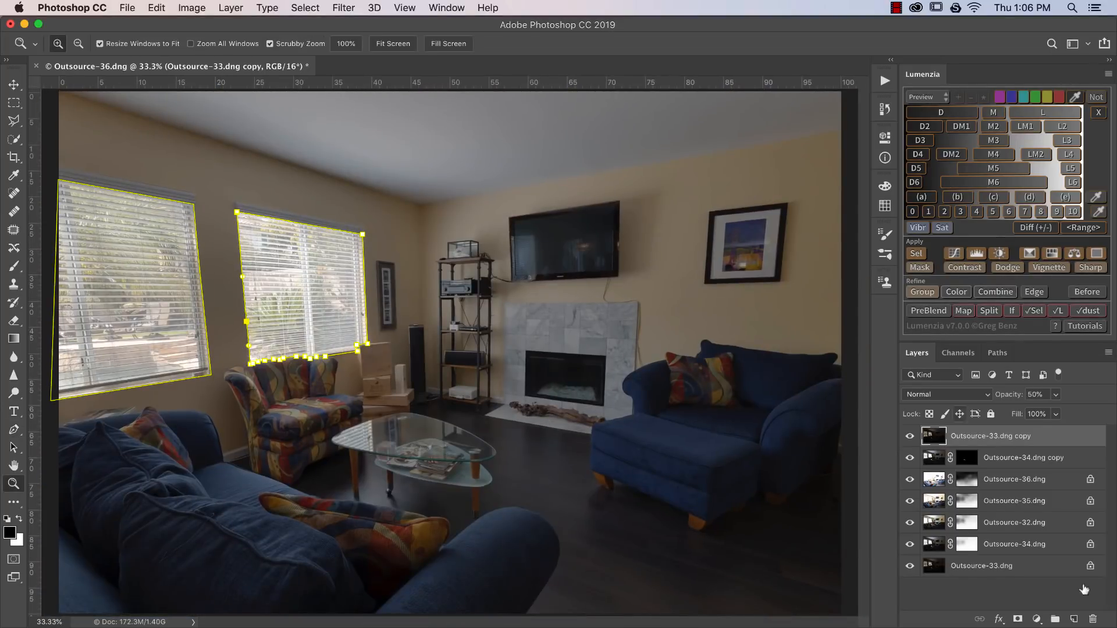
pyautogui.click(1018, 619)
pyautogui.click(1019, 619)
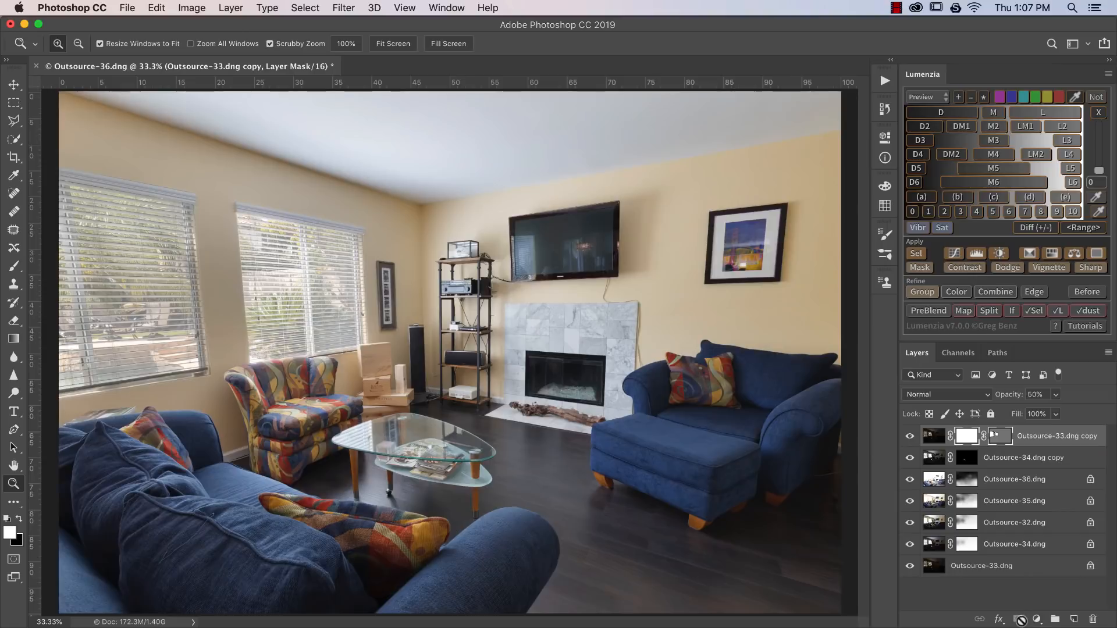
pyautogui.moveTo(1010, 399); pyautogui.dragTo(1113, 402)
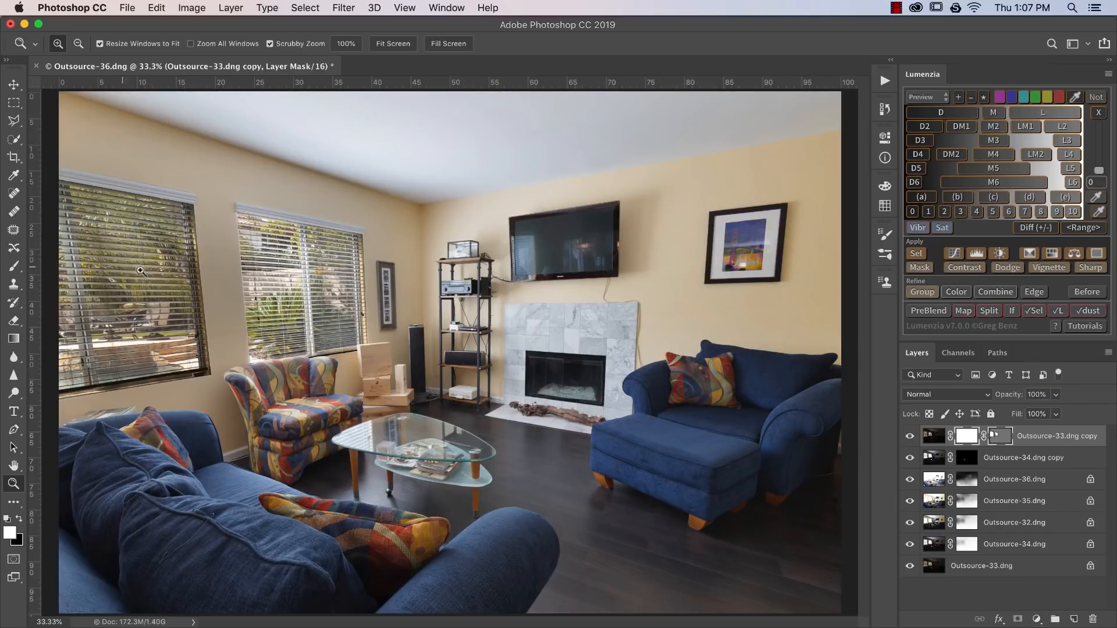
# Step: Feather the vector mask of the Outsource-33.dng copy layer by 1 px
pyautogui.moveTo(258, 282); pyautogui.dragTo(380, 297)
pyautogui.moveTo(239, 91); pyautogui.dragTo(272, 123)
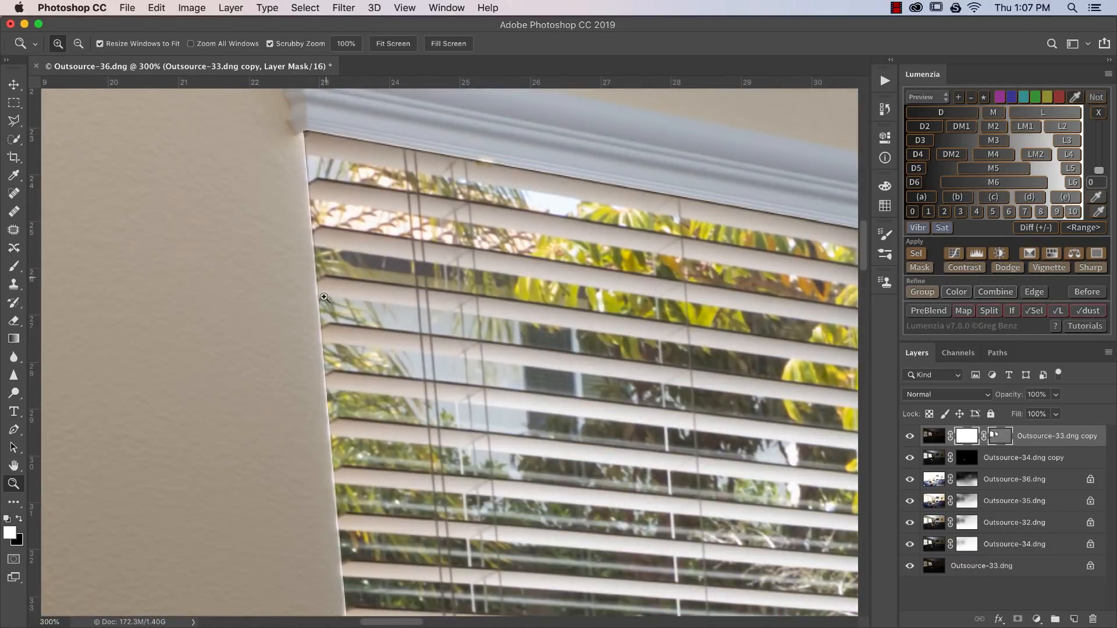
pyautogui.click(885, 138)
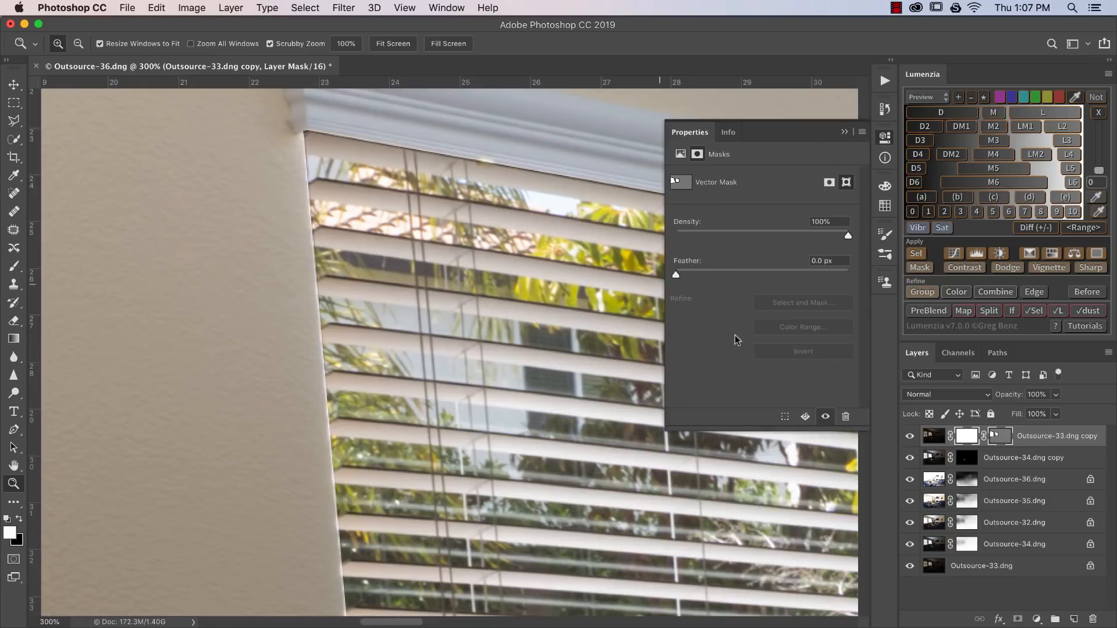
pyautogui.click(444, 7)
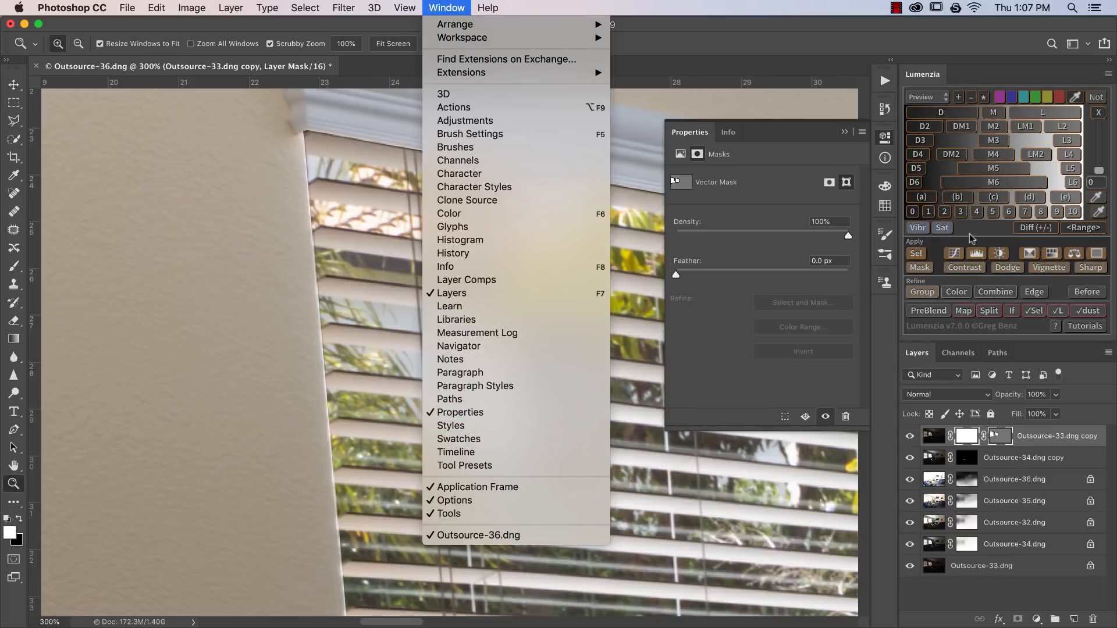
pyautogui.click(815, 262)
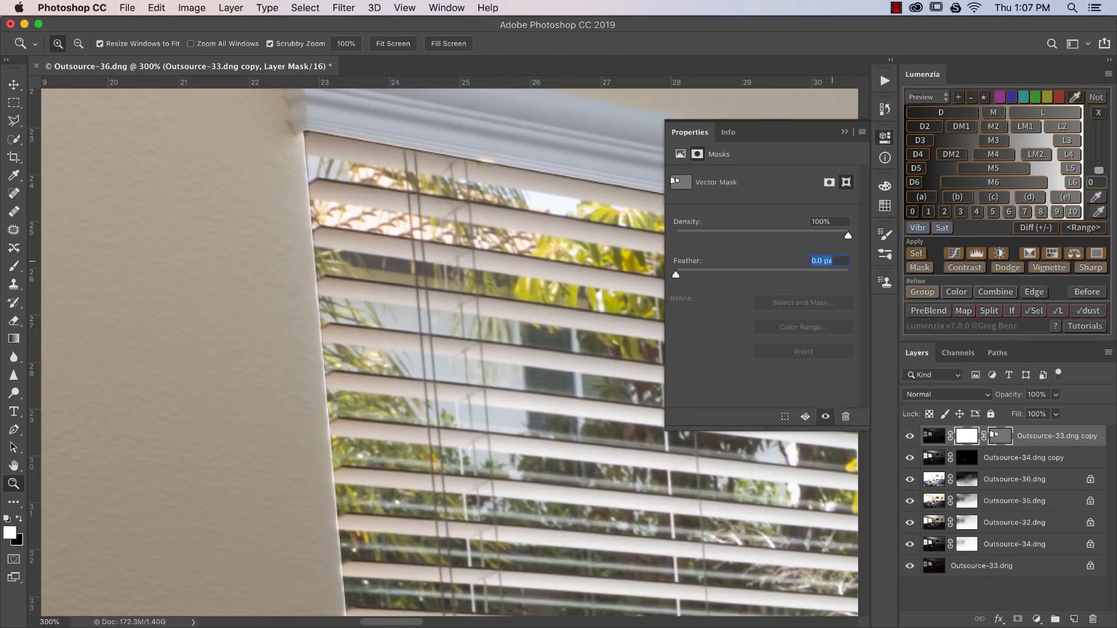
pyautogui.write('1')
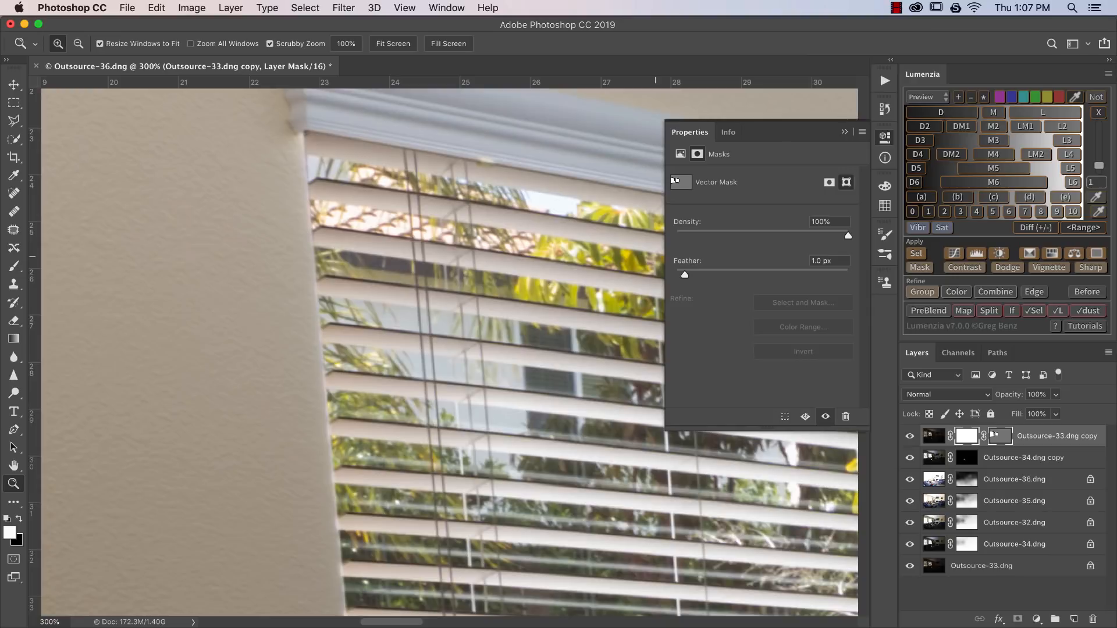
pyautogui.press('super+0')
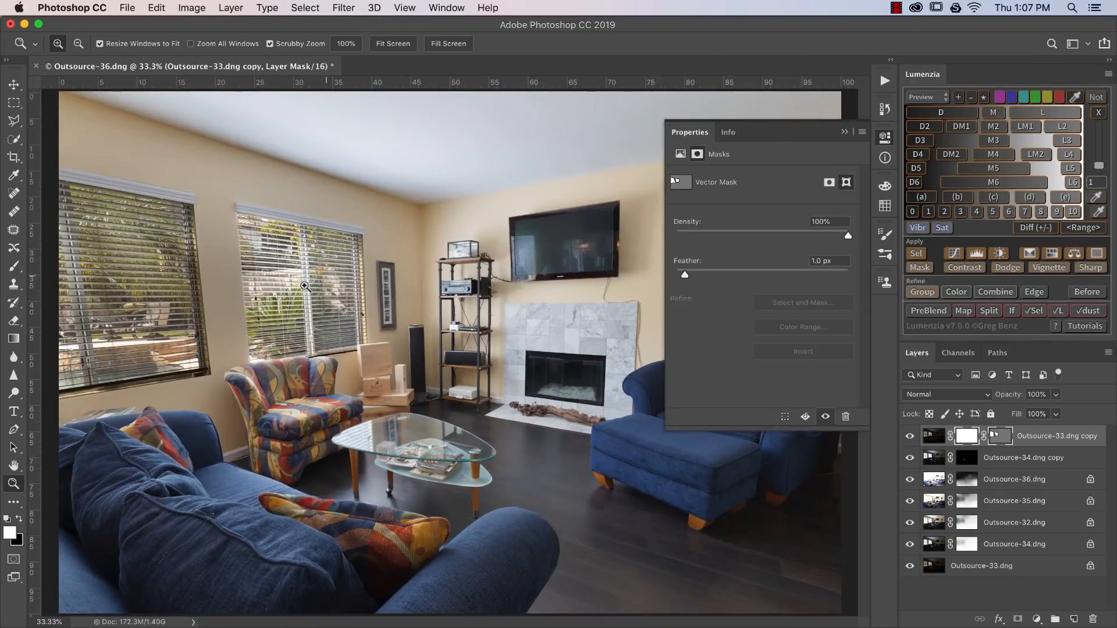
pyautogui.moveTo(305, 286); pyautogui.dragTo(439, 355)
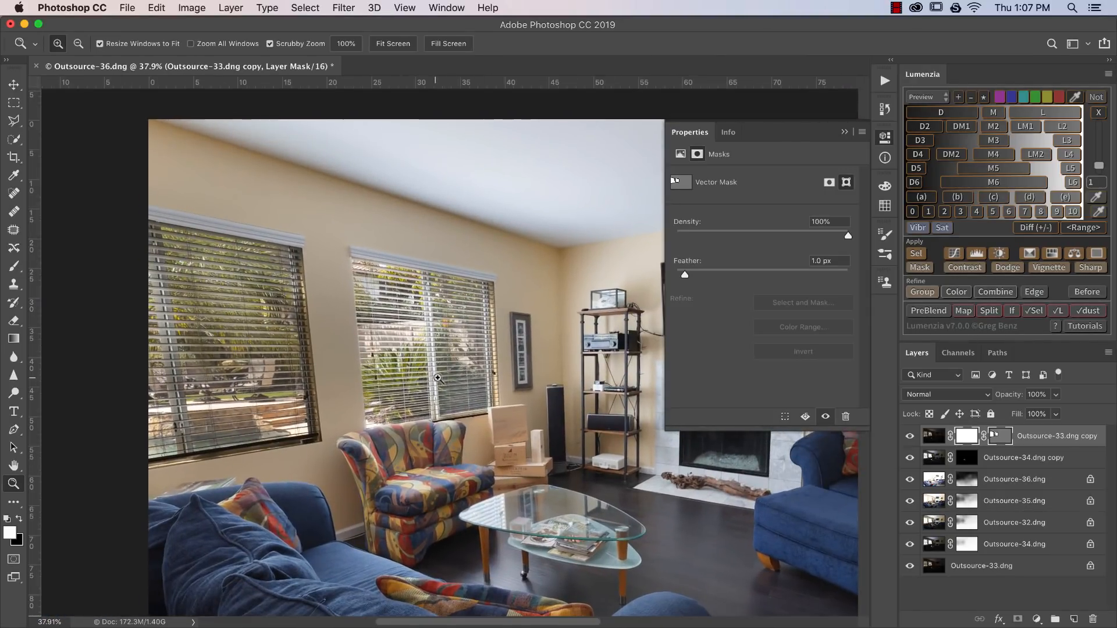
pyautogui.click(885, 138)
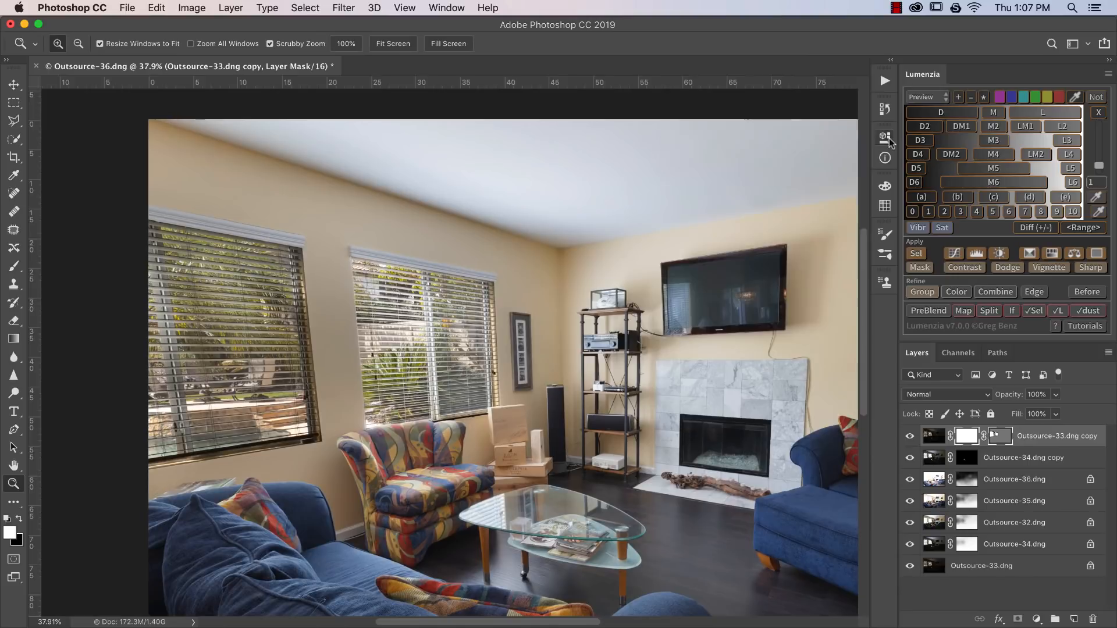
# Step: Apply Shadows/Highlights to the Outsource-33.dng copy layer's image with shadows amount 50%, tone 50%, radius 100 px and highlights 15%, 15%, 20 px
pyautogui.moveTo(215, 448); pyautogui.dragTo(304, 459)
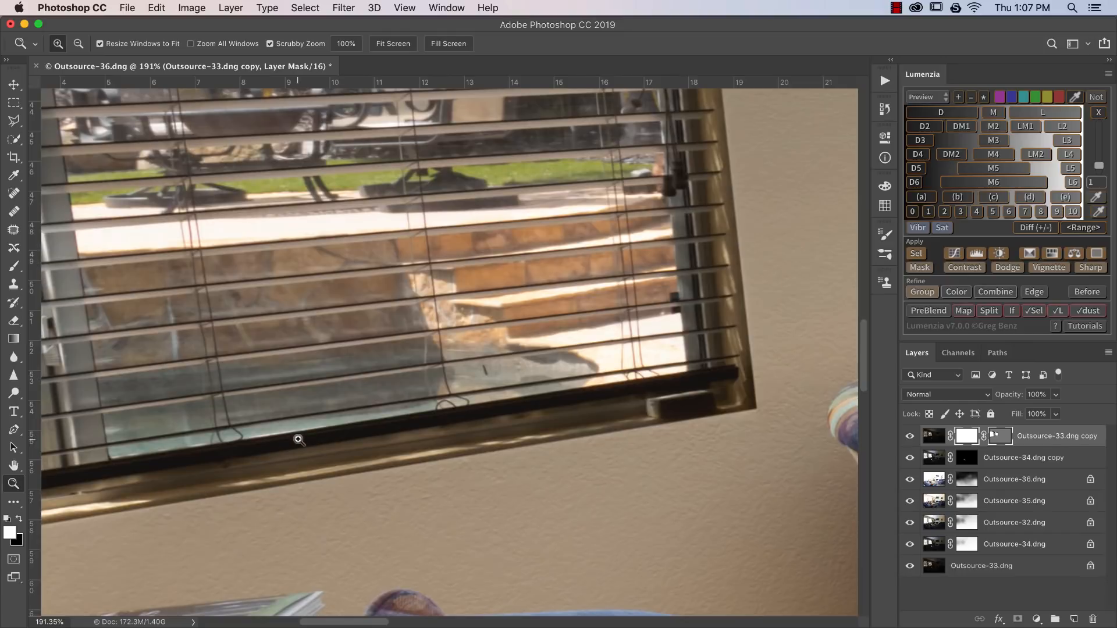
pyautogui.rightClick(723, 368)
pyautogui.click(751, 375)
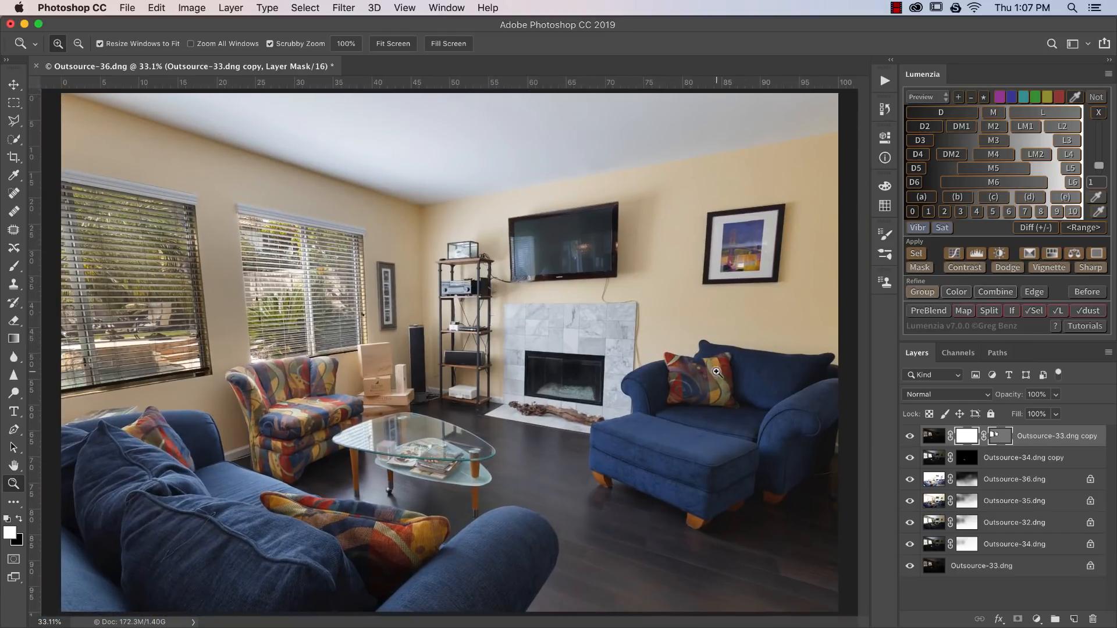
pyautogui.click(936, 437)
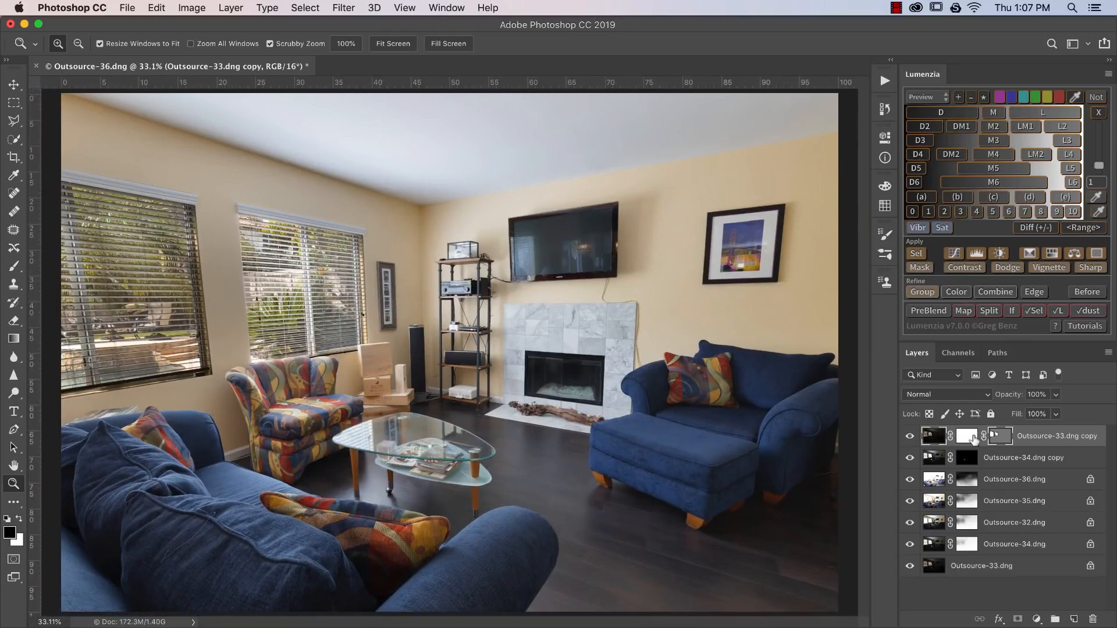
pyautogui.click(974, 440)
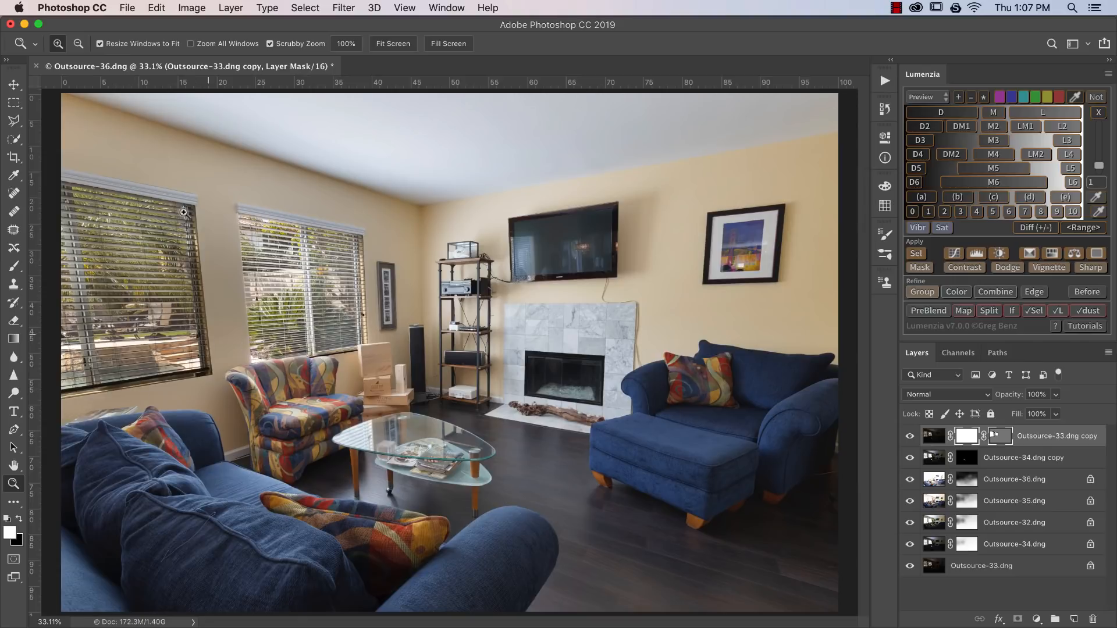
pyautogui.click(938, 441)
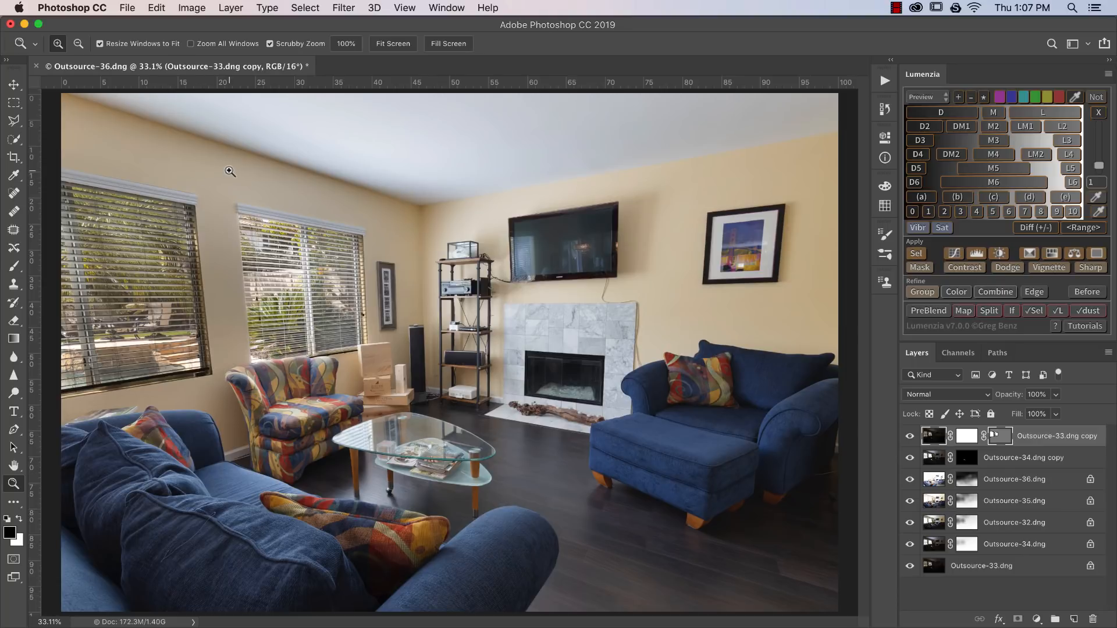
pyautogui.click(187, 8)
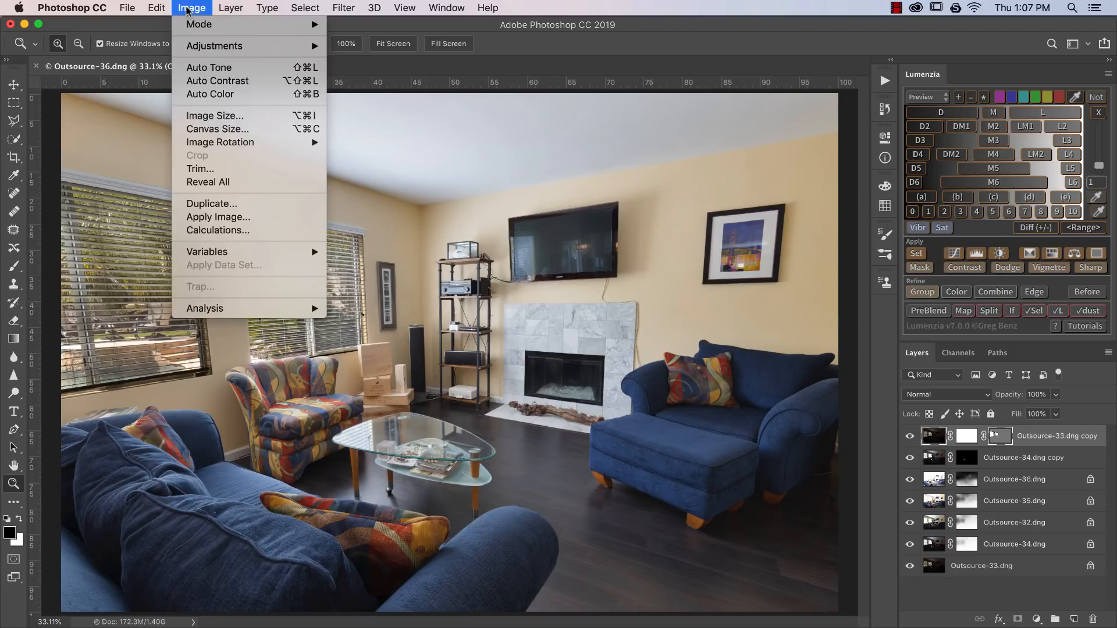
pyautogui.moveTo(206, 48)
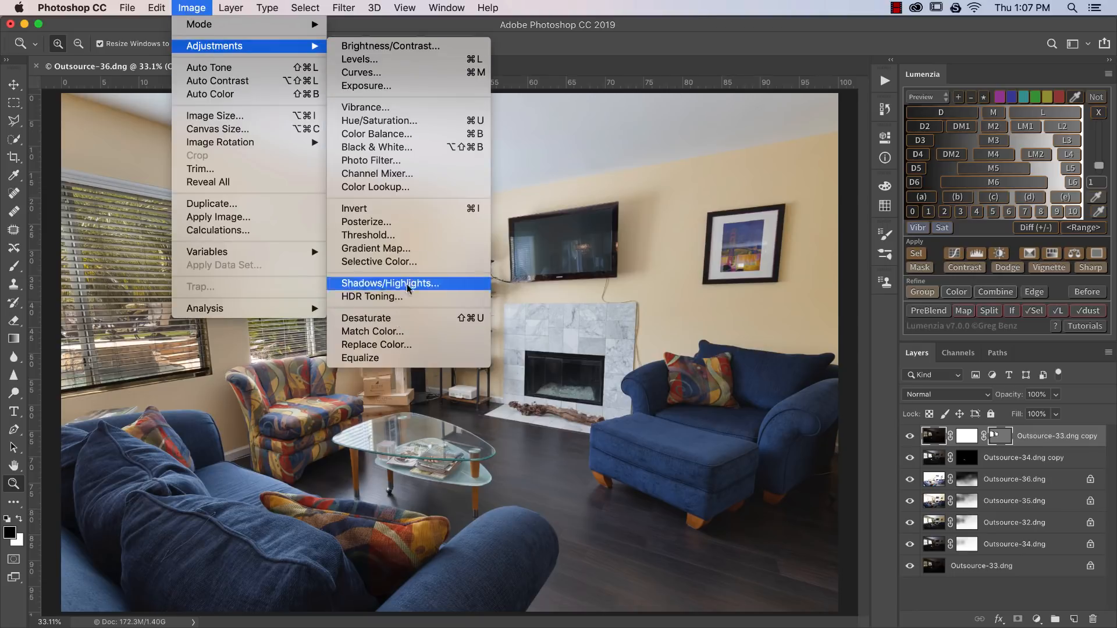
pyautogui.click(390, 283)
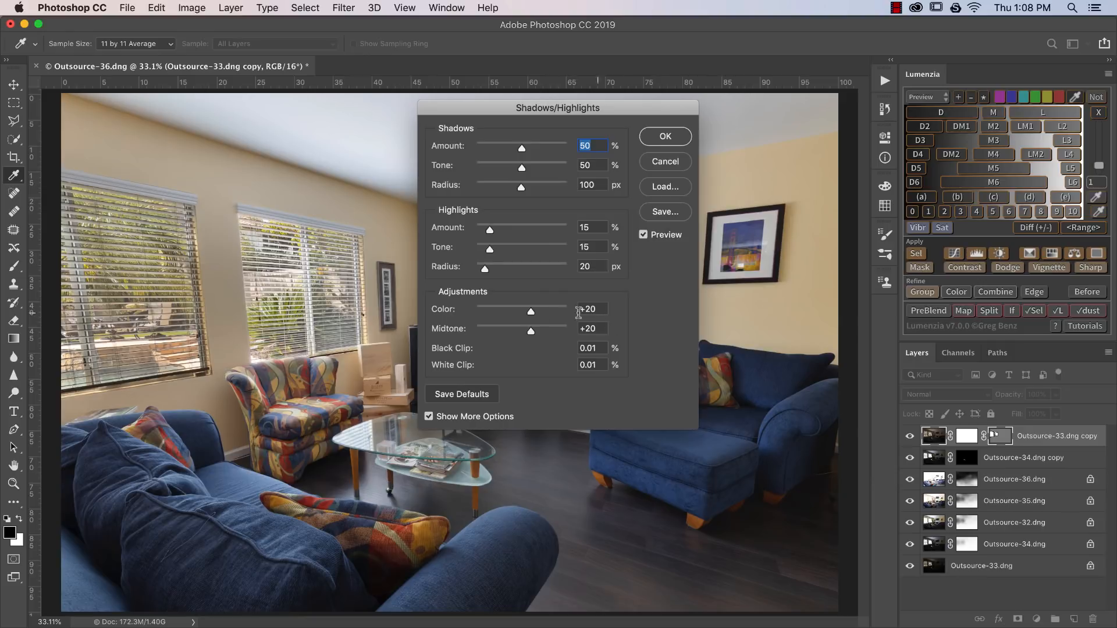
pyautogui.click(666, 138)
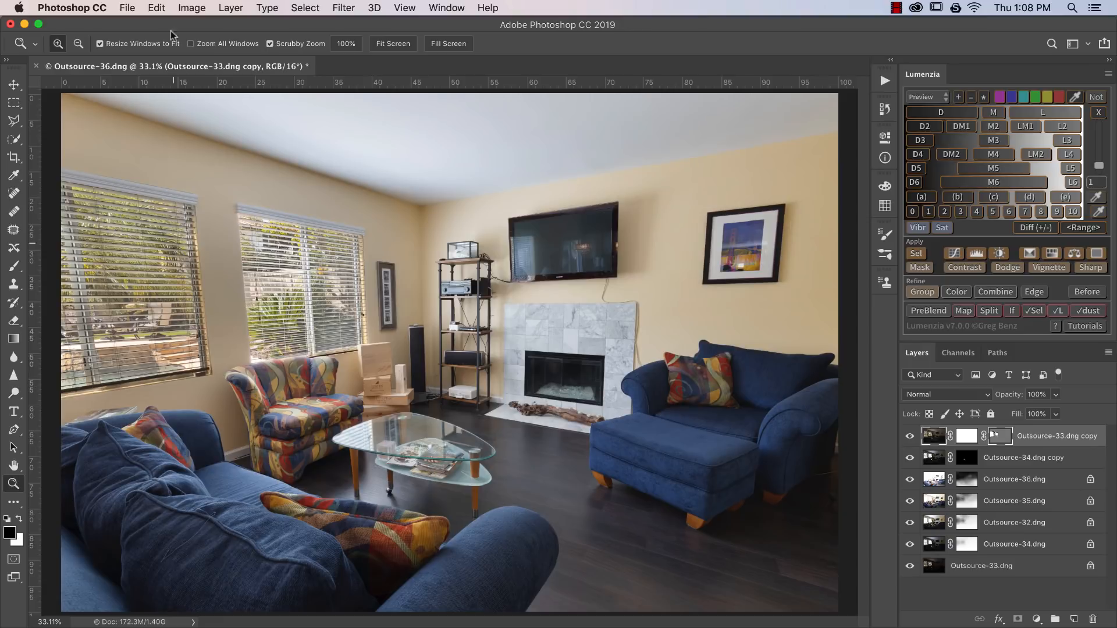
# Step: Apply Shadows/Highlights a second time to the Outsource-33.dng copy layer with the same settings and check the windows
pyautogui.click(177, 7)
pyautogui.moveTo(245, 46)
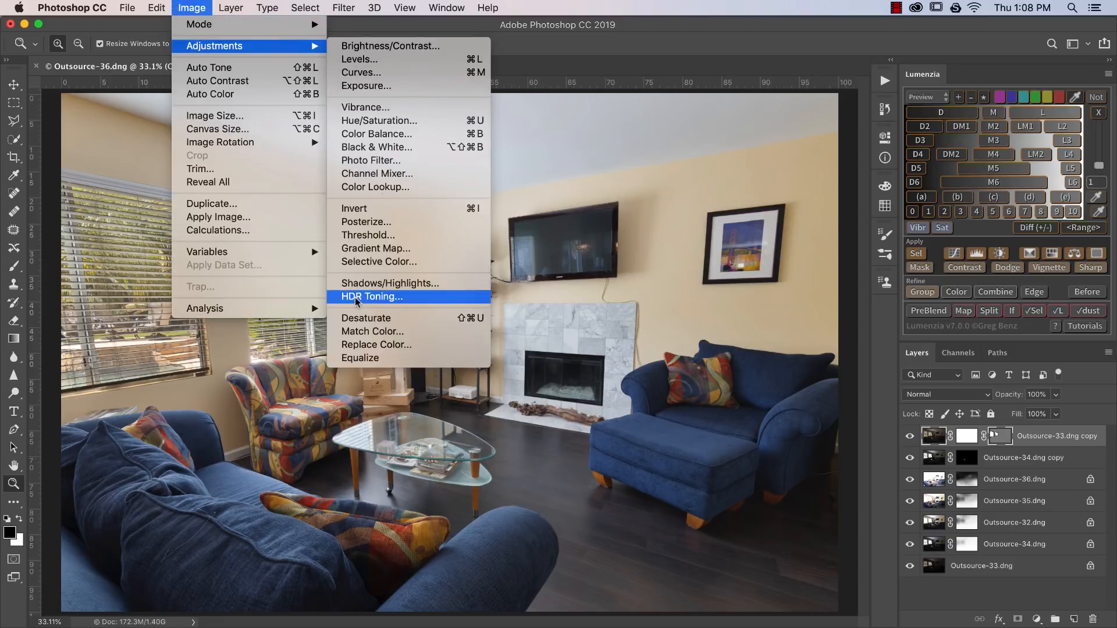
pyautogui.click(364, 284)
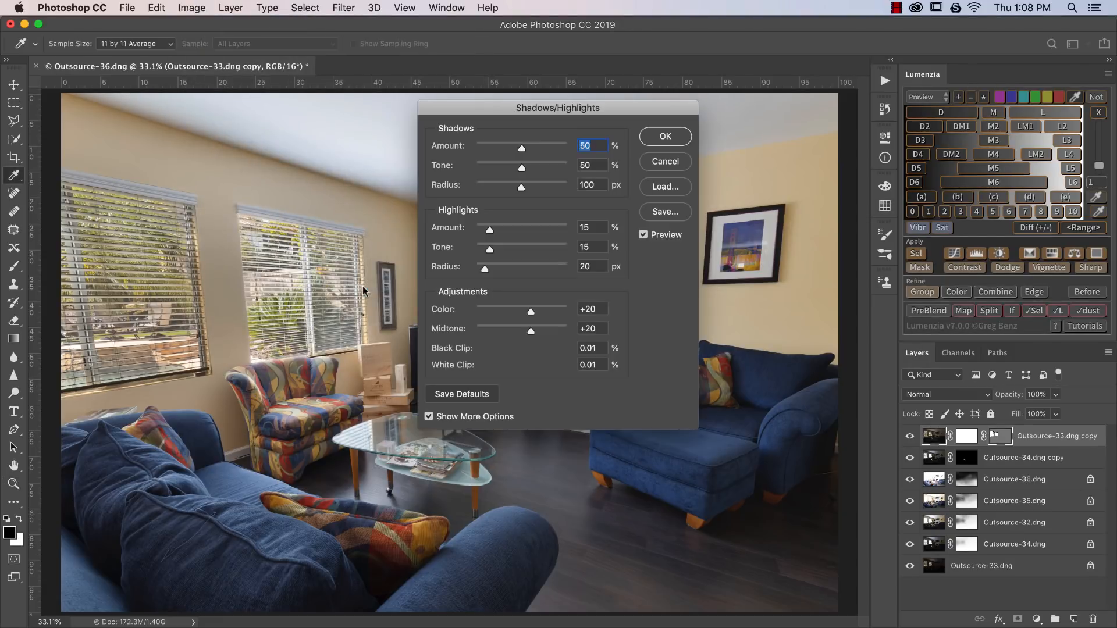
pyautogui.click(662, 139)
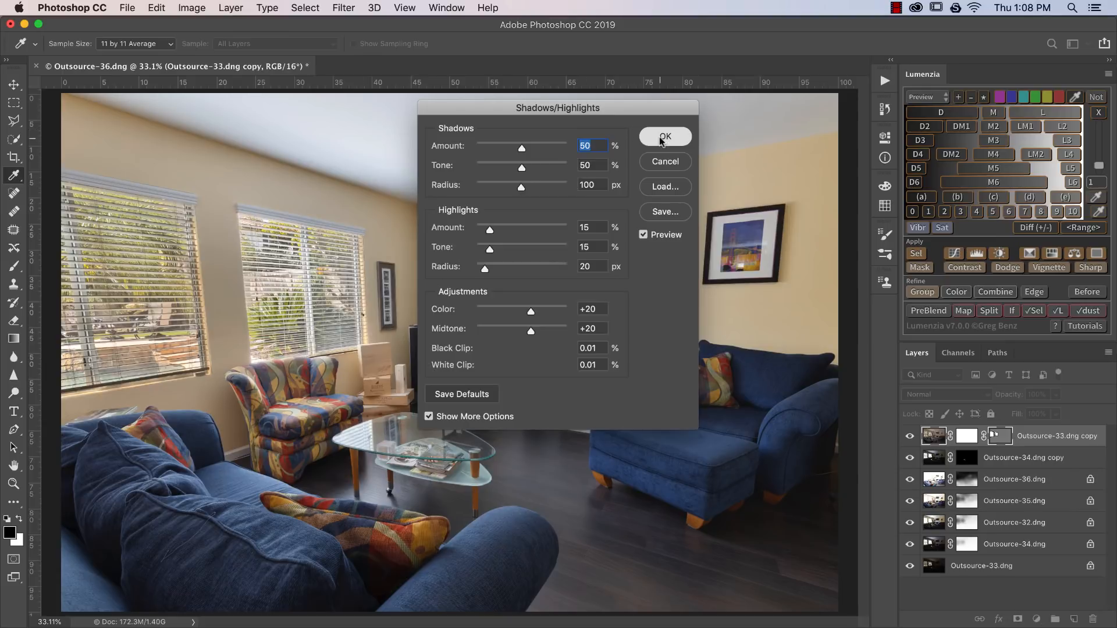
pyautogui.press('z')
pyautogui.moveTo(71, 403); pyautogui.dragTo(114, 402)
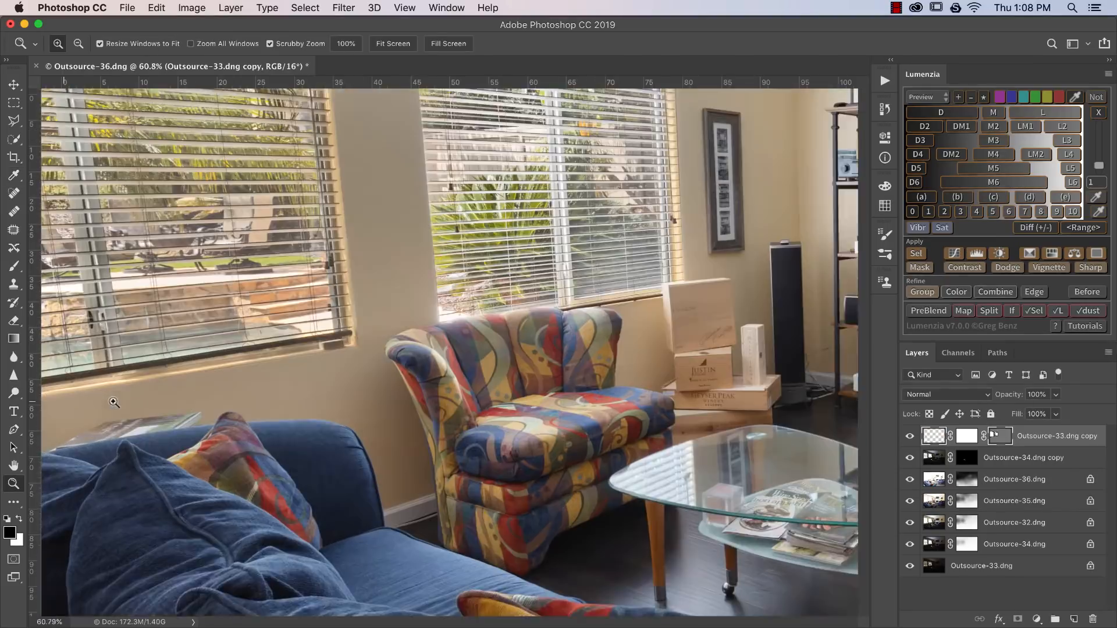
pyautogui.rightClick(420, 284)
pyautogui.click(448, 291)
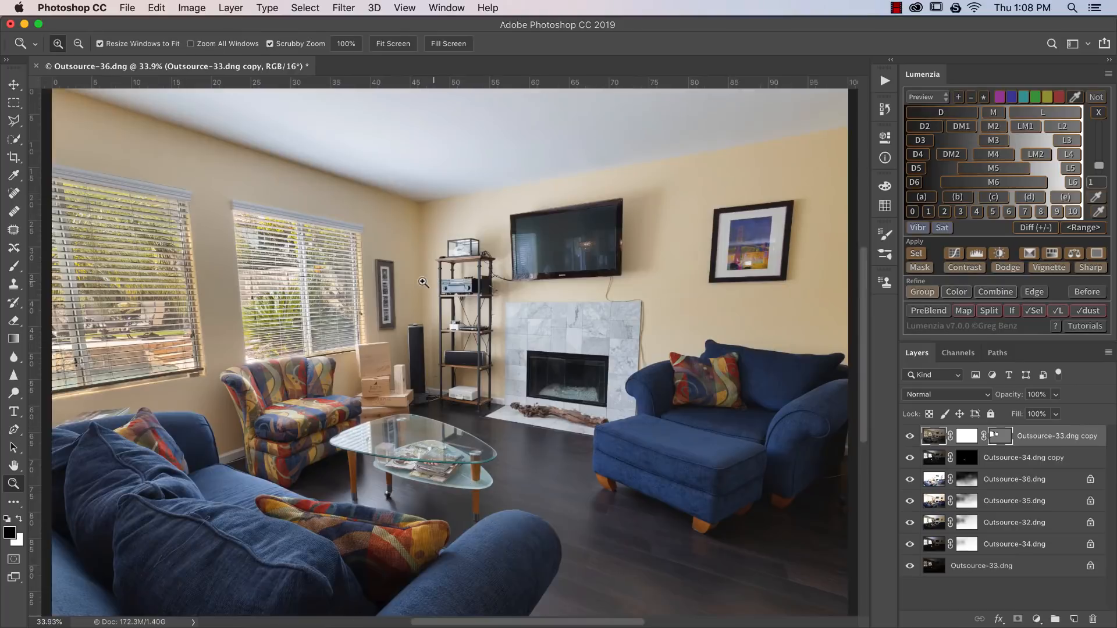
# Step: Apply Shadows/Highlights once more to the Outsource-33.dng copy layer's image and inspect the brightened windows up close
pyautogui.click(228, 8)
pyautogui.moveTo(192, 7)
pyautogui.moveTo(215, 45)
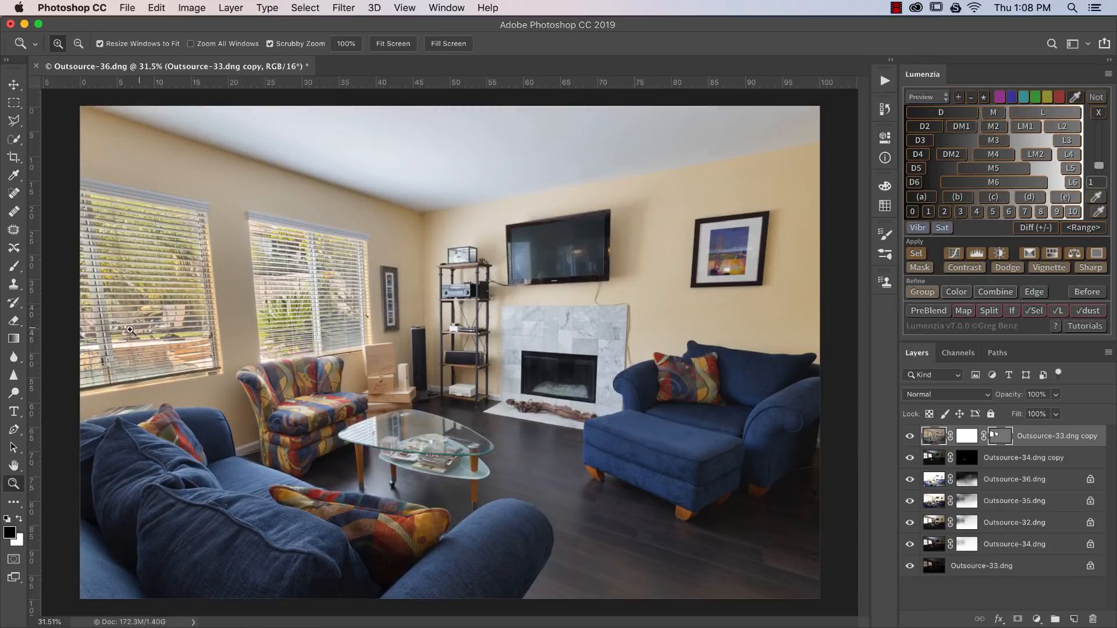
pyautogui.moveTo(131, 330); pyautogui.dragTo(187, 326)
pyautogui.hscroll(-3, 187, 327)
pyautogui.rightClick(379, 365)
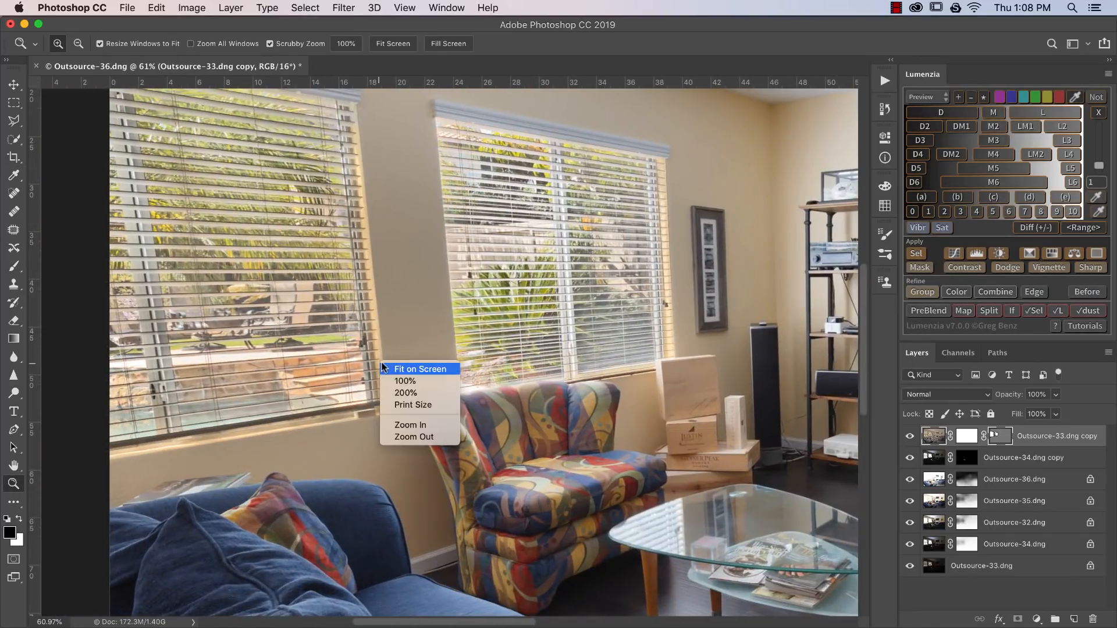
pyautogui.click(401, 369)
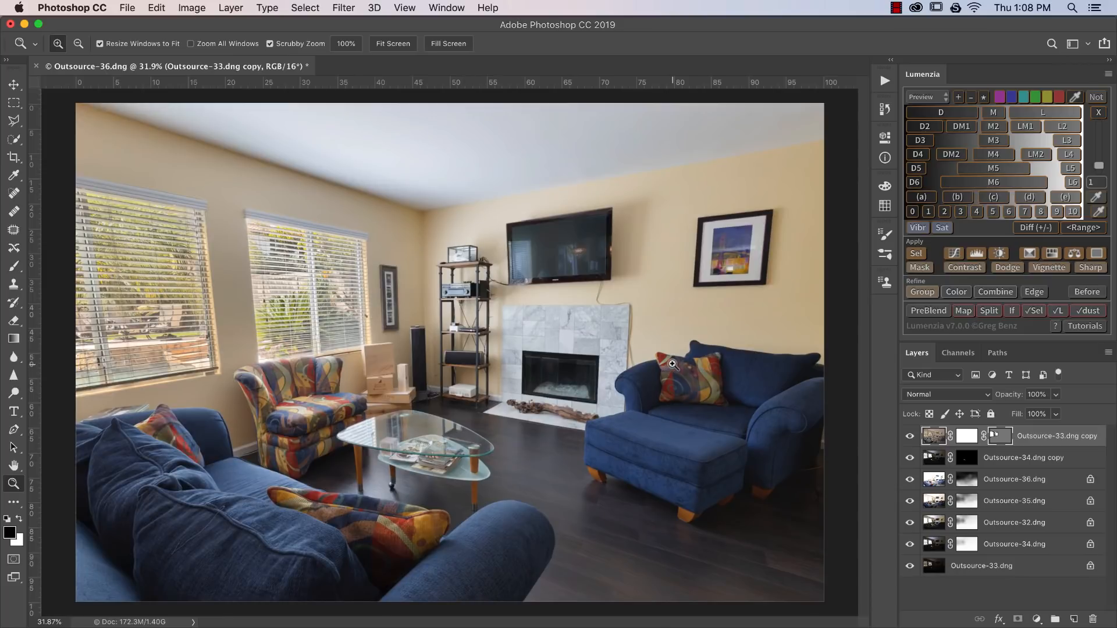
# Step: Add a Hue/Saturation adjustment layer and clip it to the Outsource-33.dng copy layer
pyautogui.click(1037, 619)
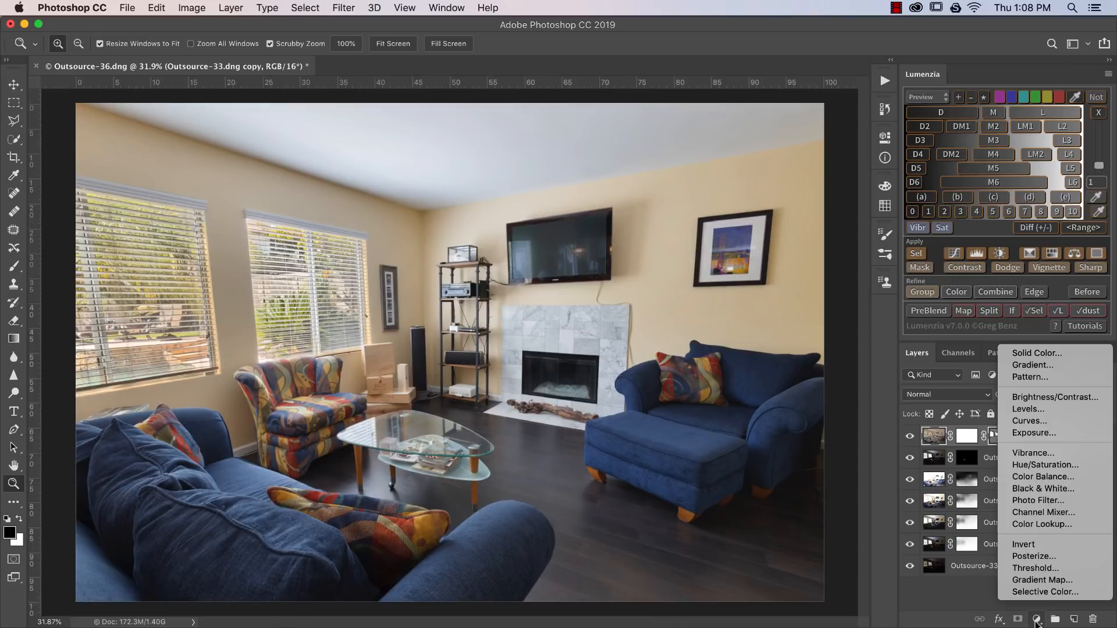
pyautogui.click(1067, 465)
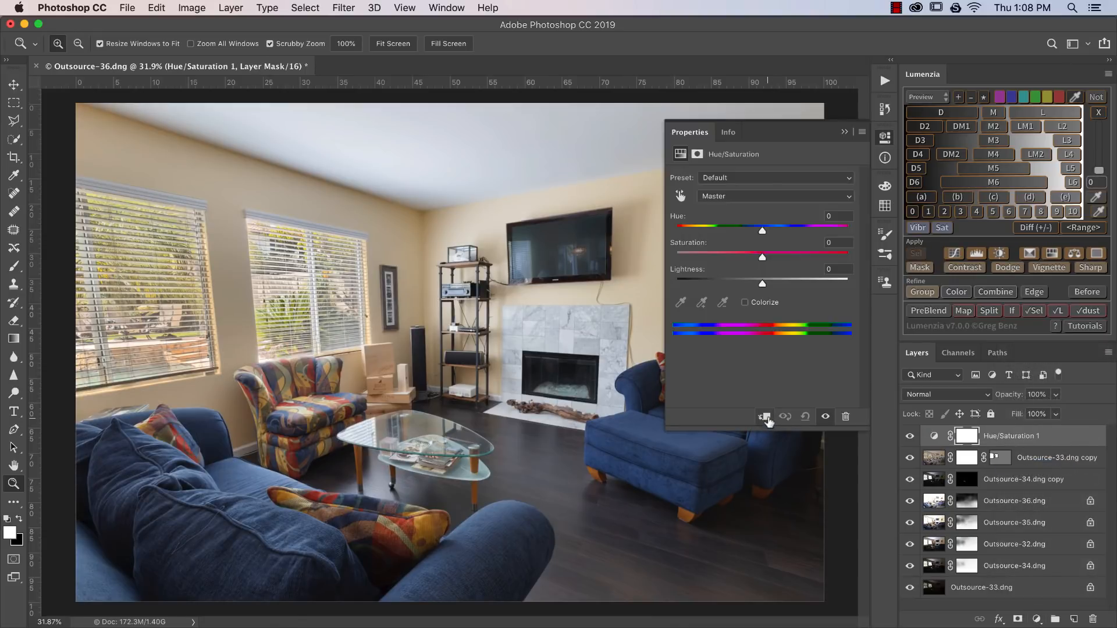
pyautogui.click(765, 417)
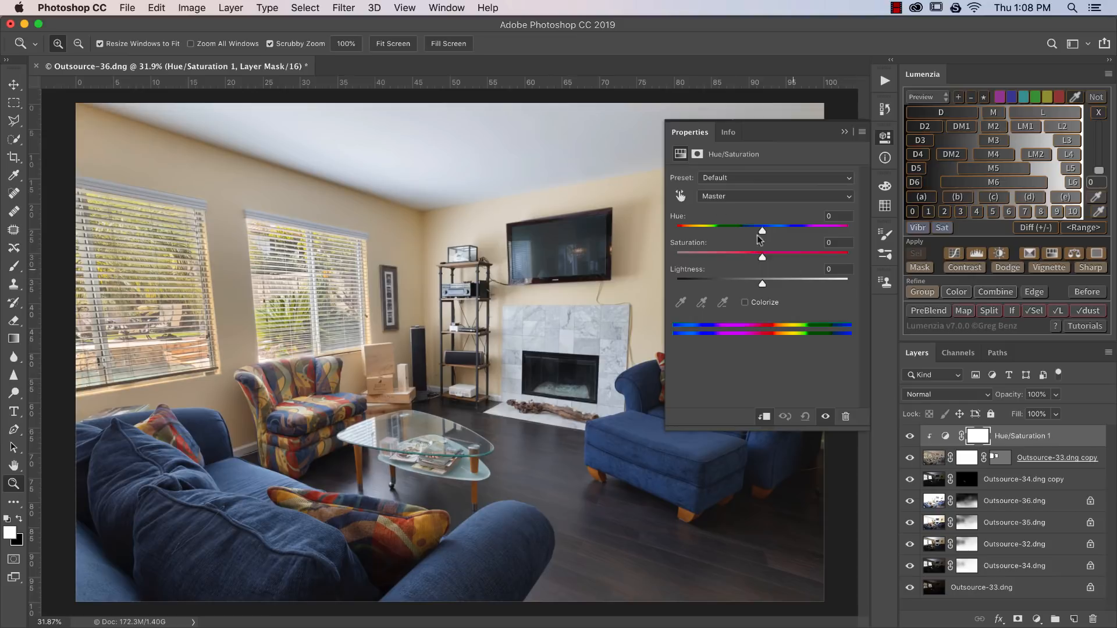
# Step: Sample the yellow tones for the clipped Hue/Saturation adjustment and set the Yellows saturation to -25
pyautogui.click(680, 196)
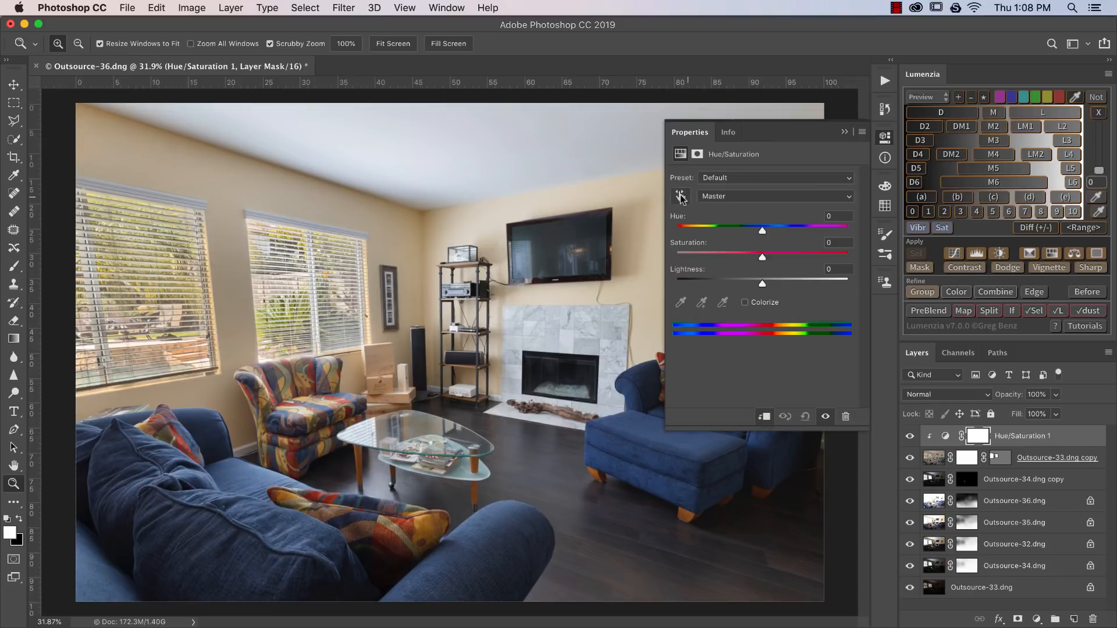
pyautogui.click(216, 300)
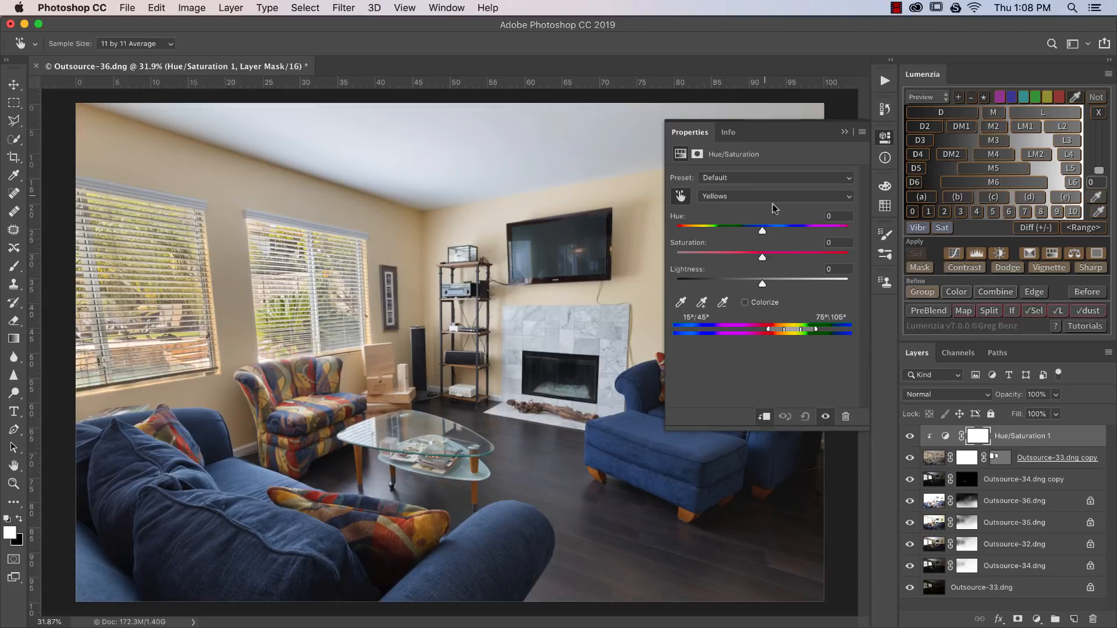
pyautogui.click(680, 302)
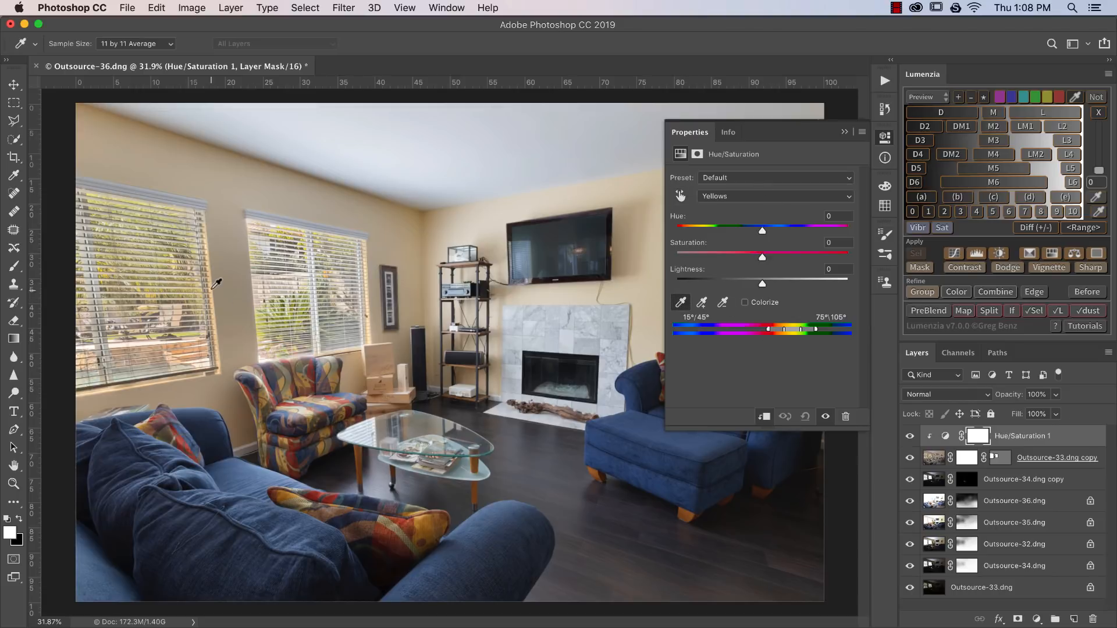
pyautogui.click(588, 253)
pyautogui.moveTo(762, 259); pyautogui.dragTo(934, 262)
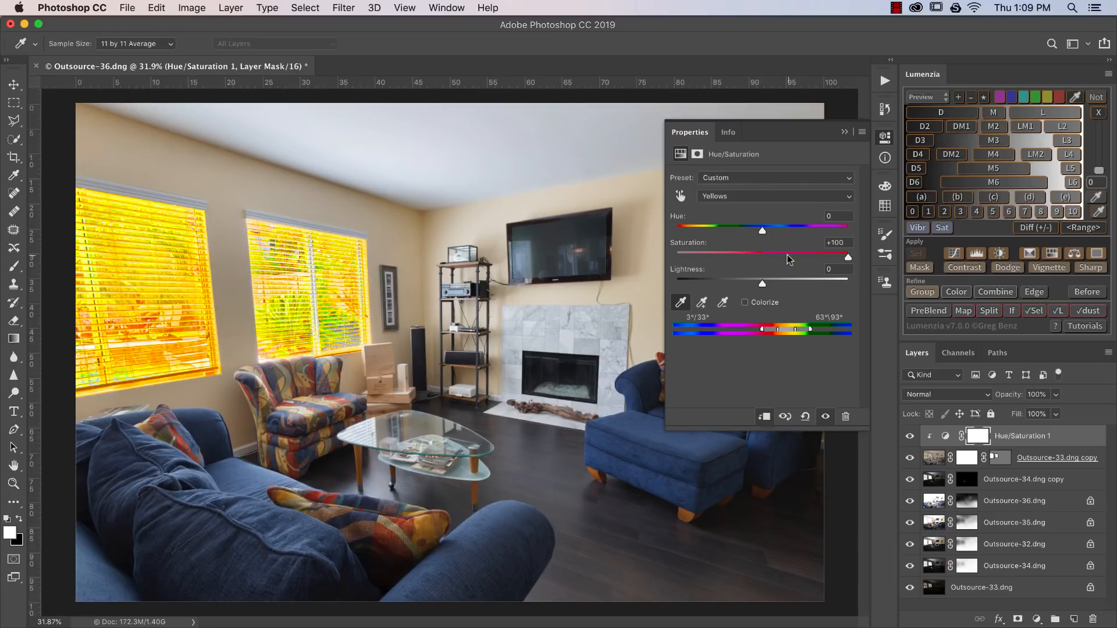
pyautogui.moveTo(768, 260); pyautogui.dragTo(753, 260)
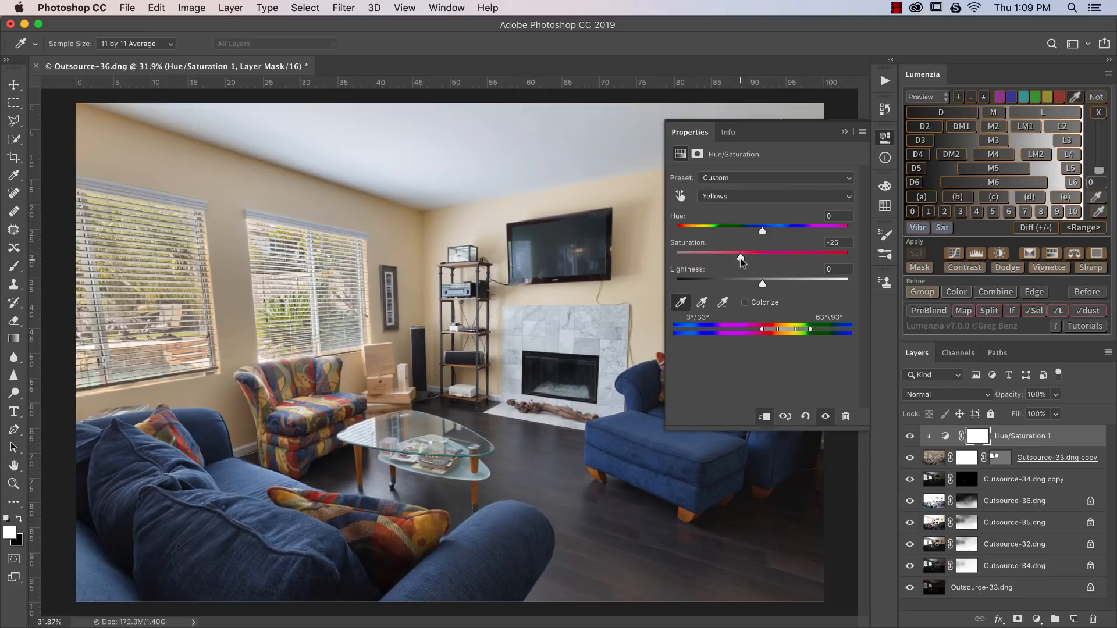
# Step: Examine the color and detail of both windows and the wall around them up close, with the adjustment's properties closed
pyautogui.press('z')
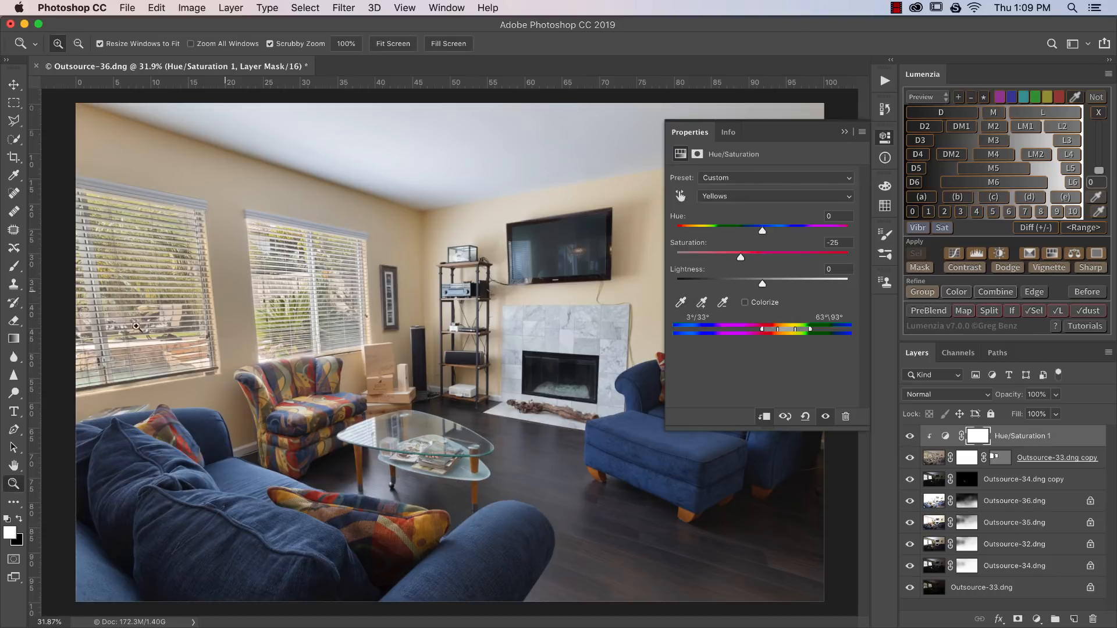
pyautogui.moveTo(123, 336); pyautogui.dragTo(181, 335)
pyautogui.rightClick(472, 326)
pyautogui.click(472, 326)
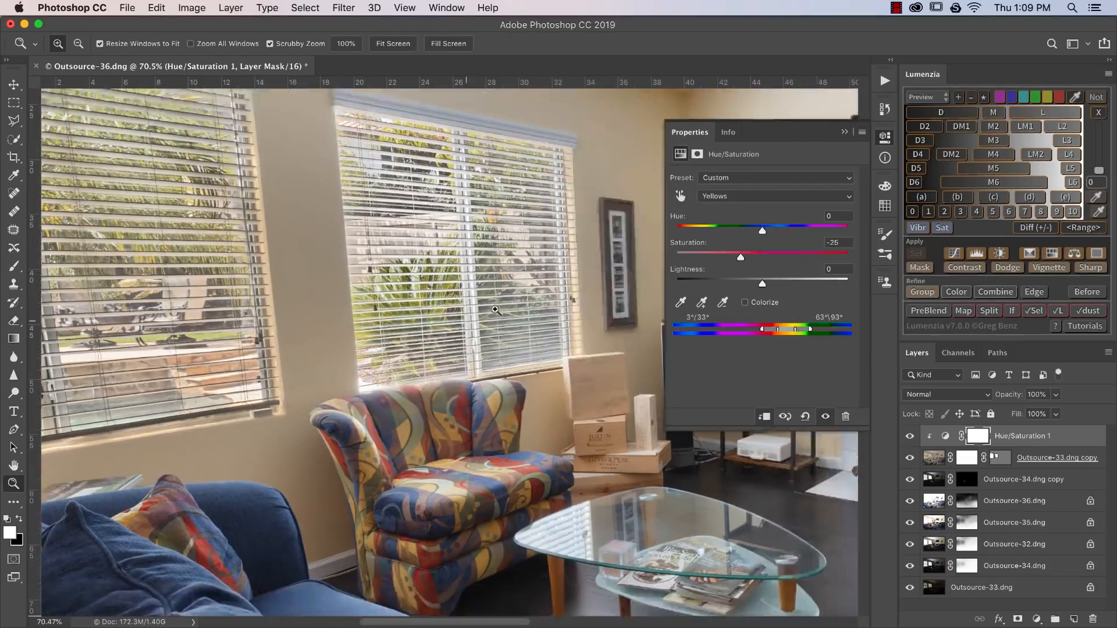
pyautogui.click(885, 137)
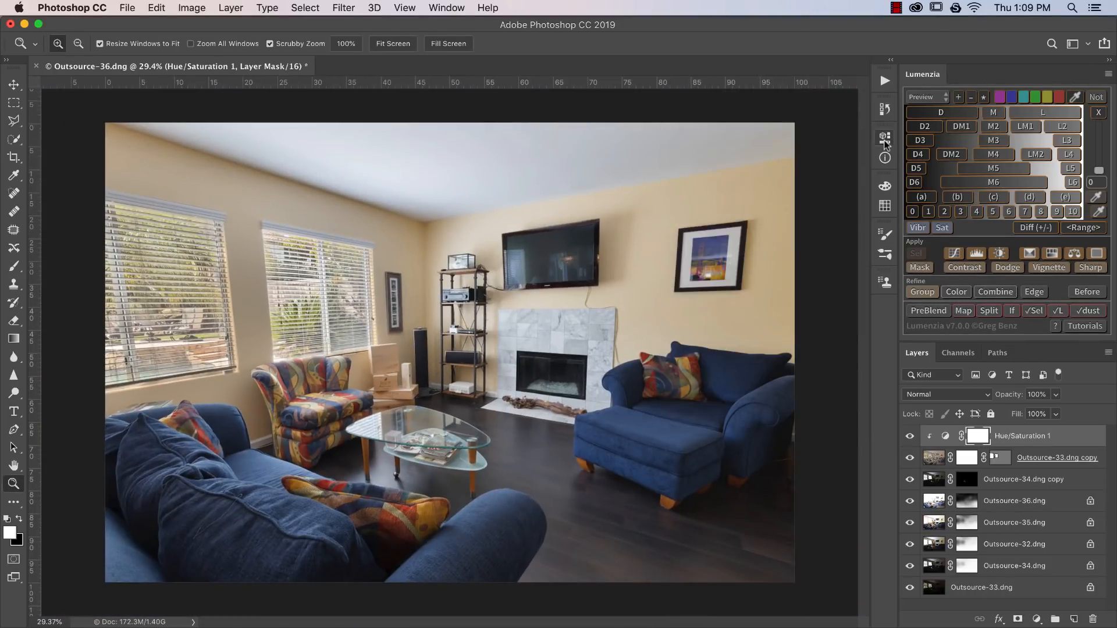
pyautogui.moveTo(279, 308); pyautogui.dragTo(335, 314)
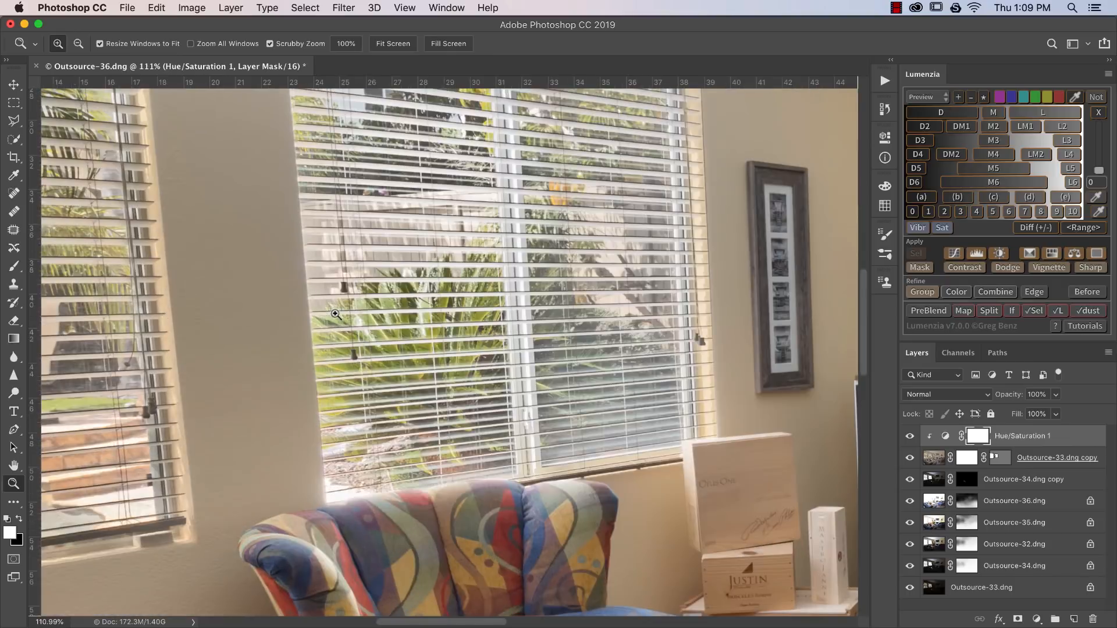
pyautogui.rightClick(559, 350)
pyautogui.click(585, 357)
pyautogui.moveTo(351, 258); pyautogui.dragTo(420, 268)
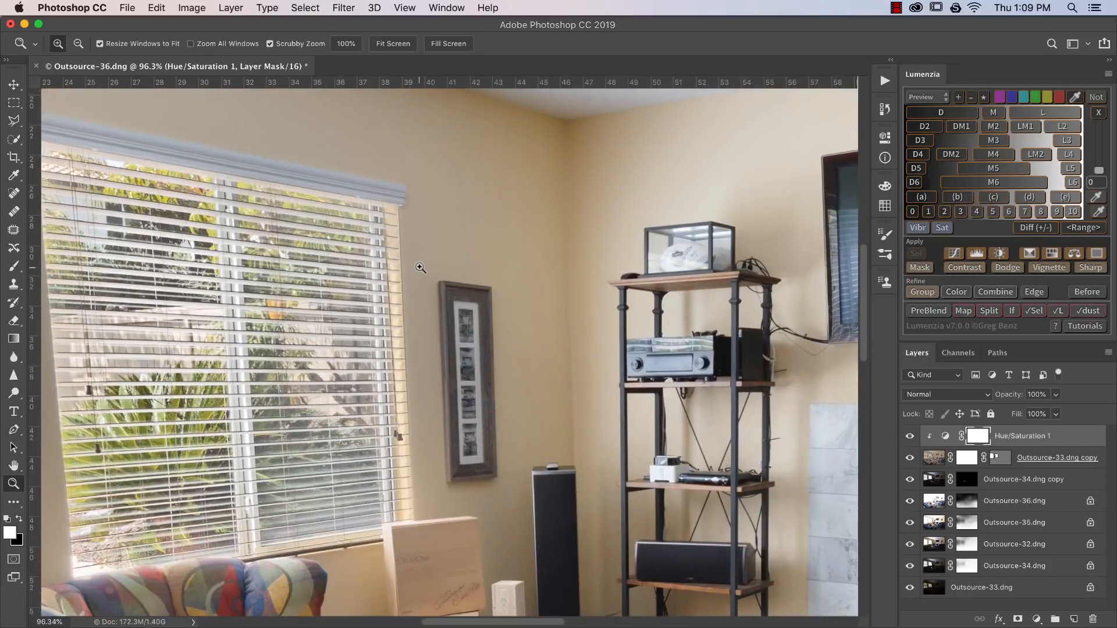
pyautogui.hscroll(-10, 447, 307)
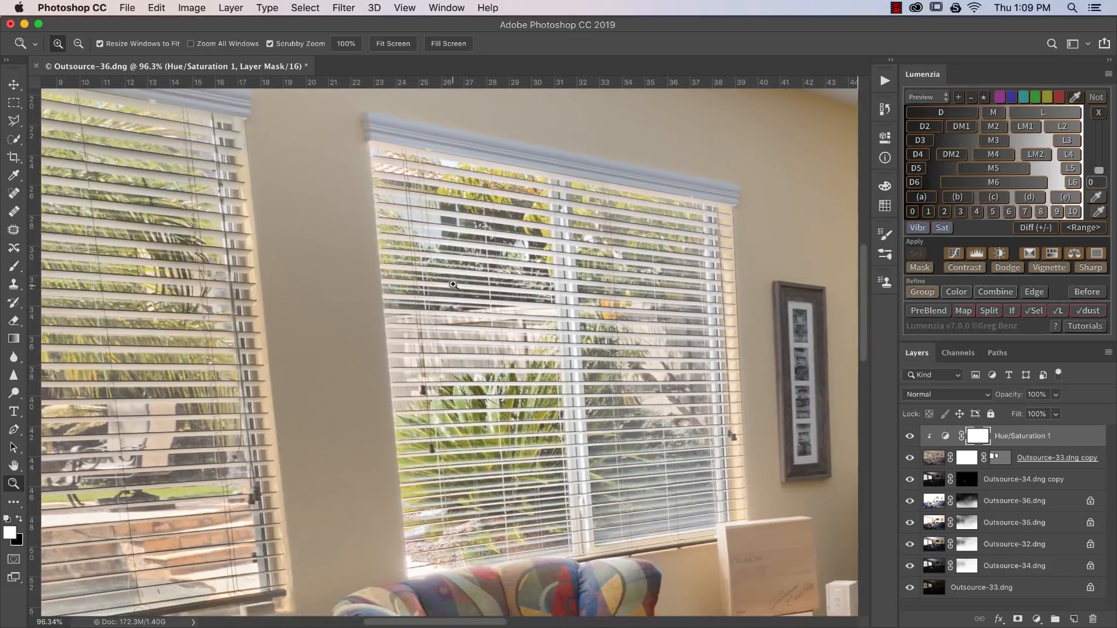
pyautogui.rightClick(455, 285)
pyautogui.click(483, 289)
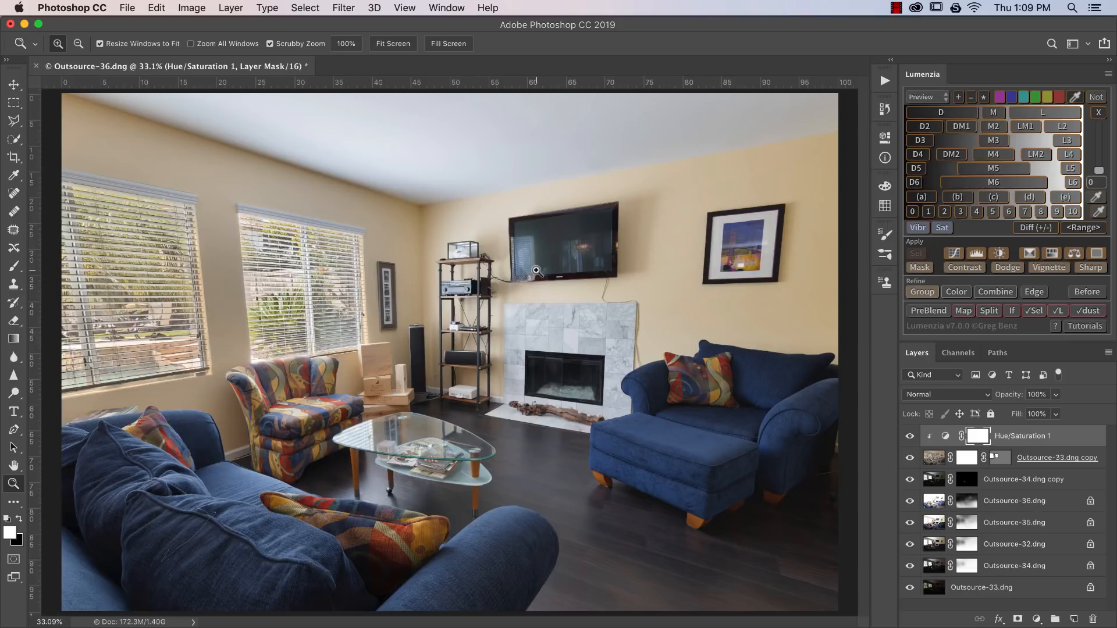
# Step: Stamp all visible layers into a new merged layer above the Hue/Saturation adjustment
pyautogui.press('alt')
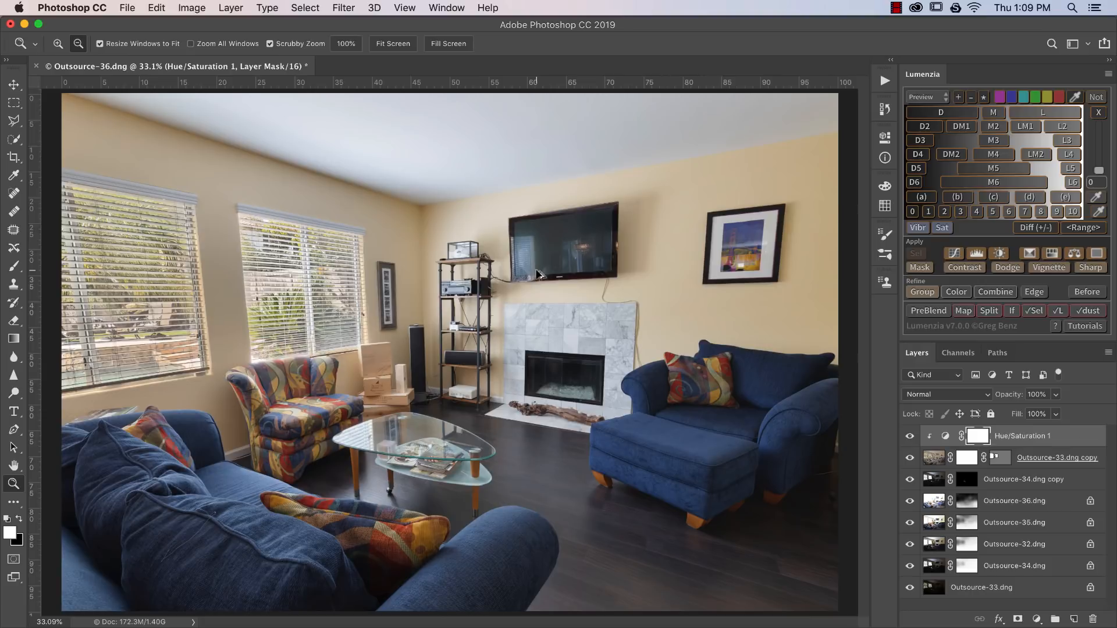
pyautogui.press('alt+shift+super+e')
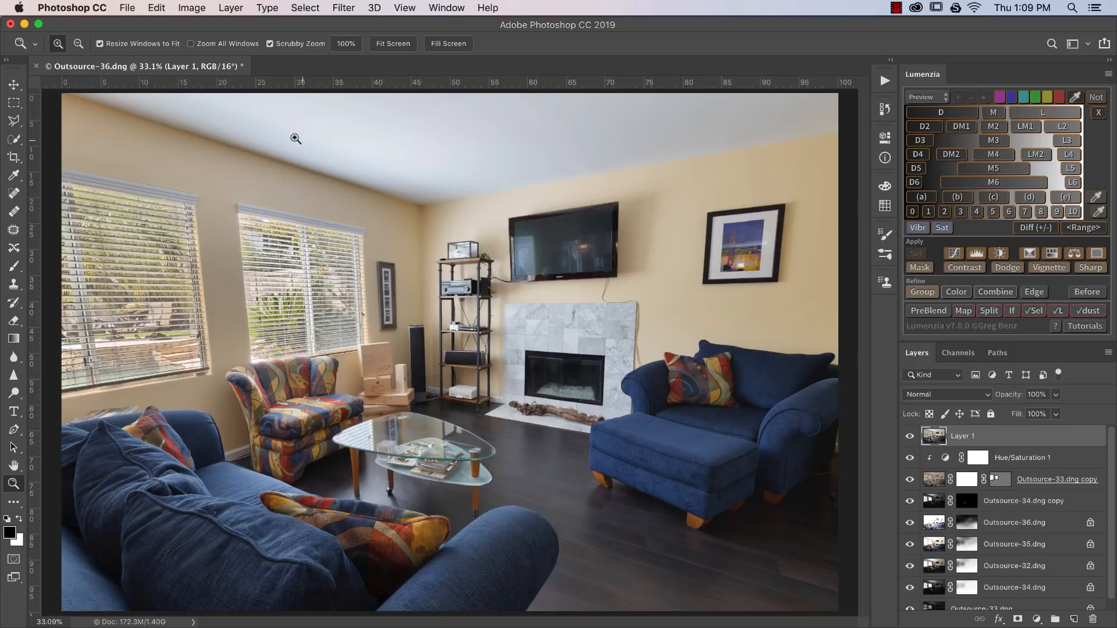
# Step: Trace a Pen tool path along the window wall's ceiling edge, from the image's upper corner to the room corner
pyautogui.moveTo(189, 112); pyautogui.dragTo(282, 131)
pyautogui.press('space')
pyautogui.moveTo(301, 183); pyautogui.dragTo(671, 312)
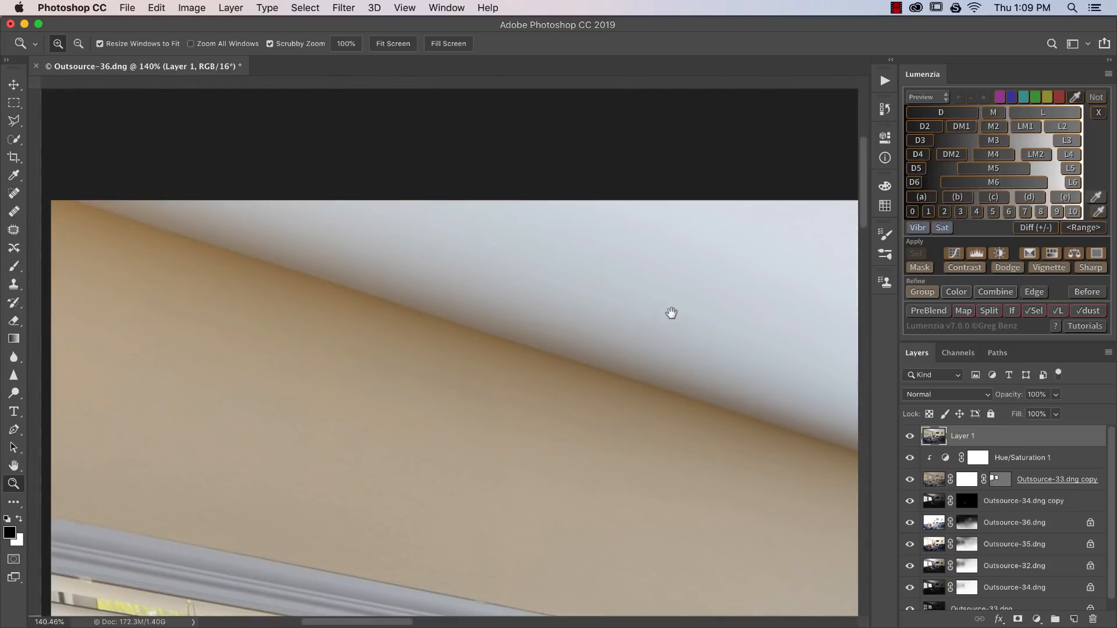
pyautogui.press('p')
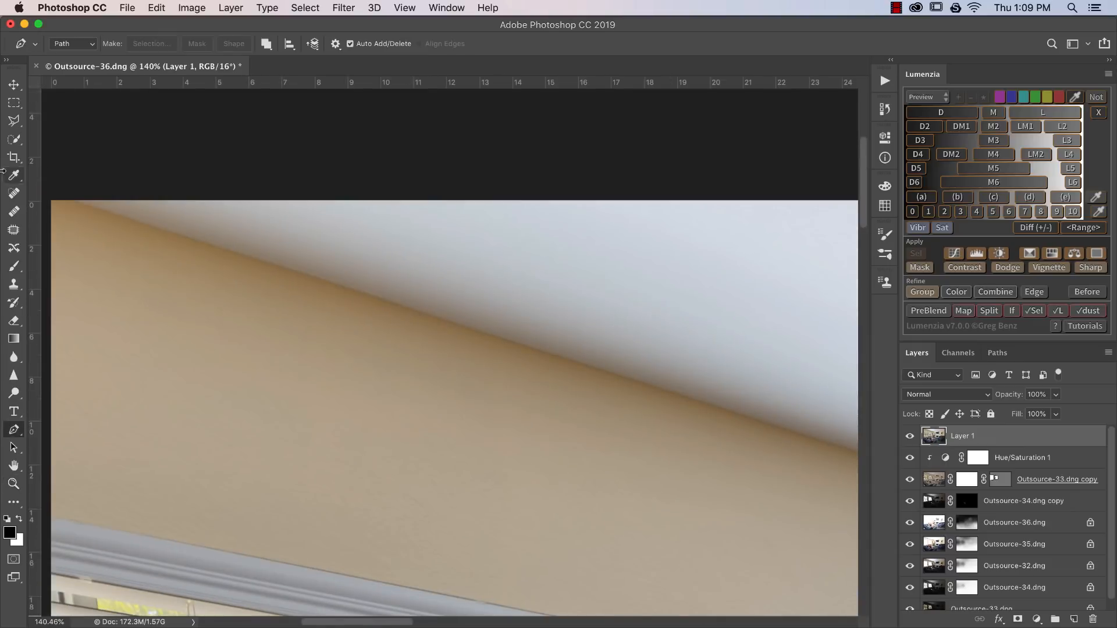
pyautogui.click(71, 200)
pyautogui.click(567, 359)
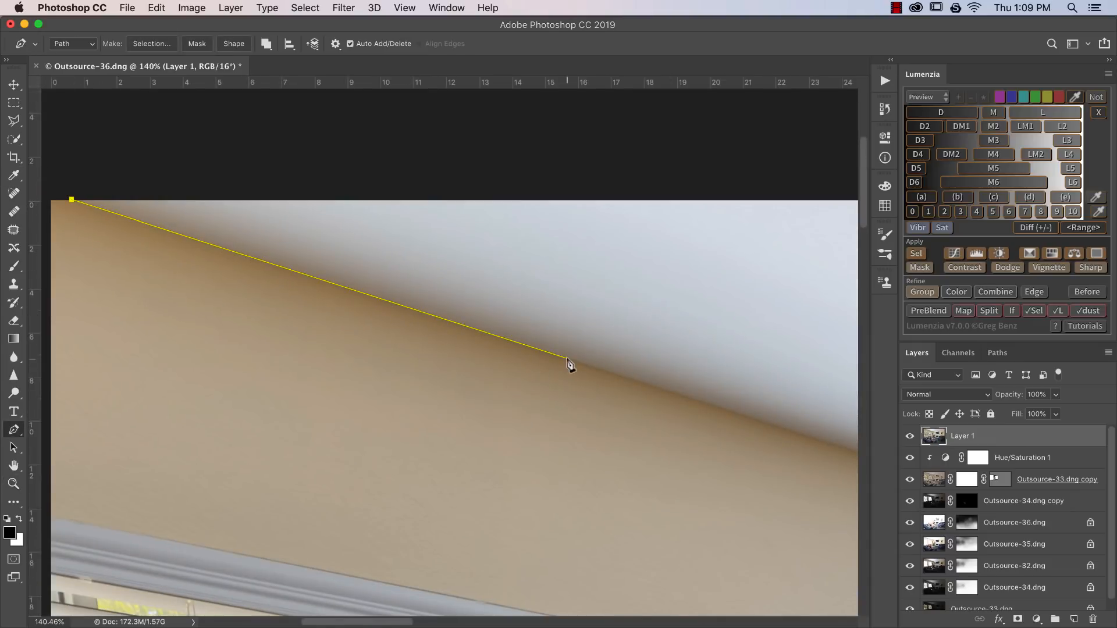
pyautogui.press('space')
pyautogui.moveTo(673, 408); pyautogui.dragTo(55, 247)
pyautogui.click(438, 355)
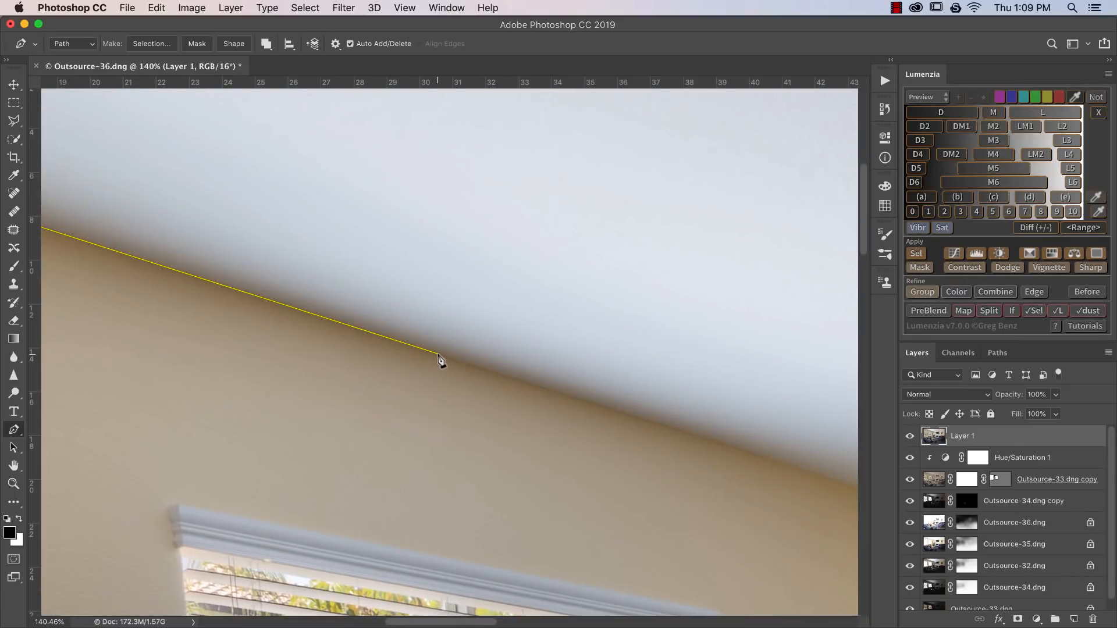
pyautogui.press('space')
pyautogui.moveTo(629, 399); pyautogui.dragTo(107, 263)
pyautogui.click(337, 353)
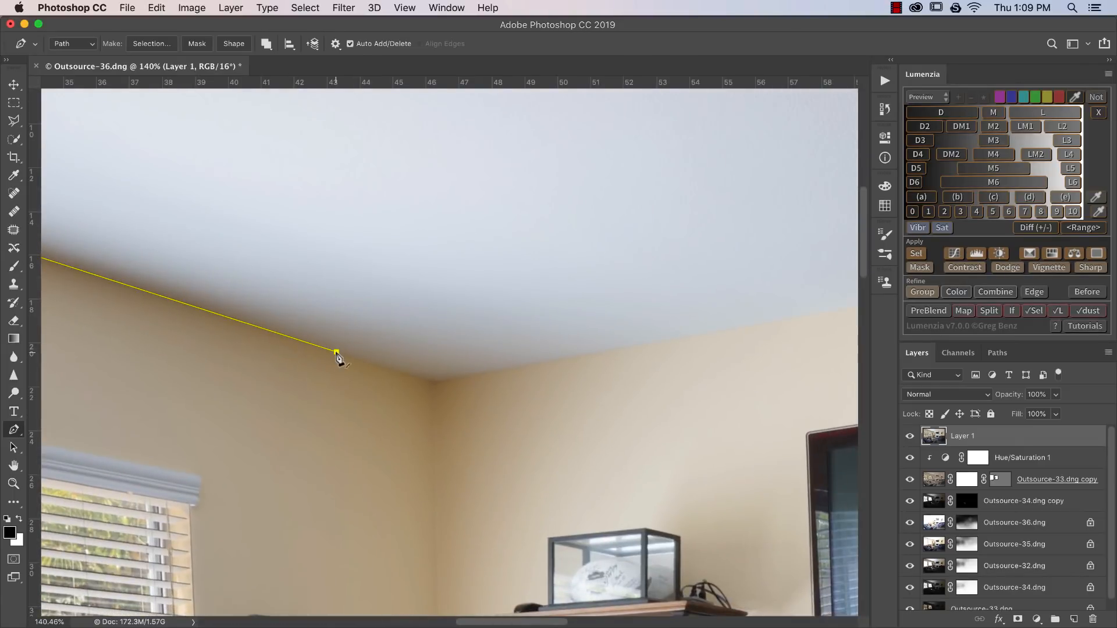
pyautogui.click(433, 382)
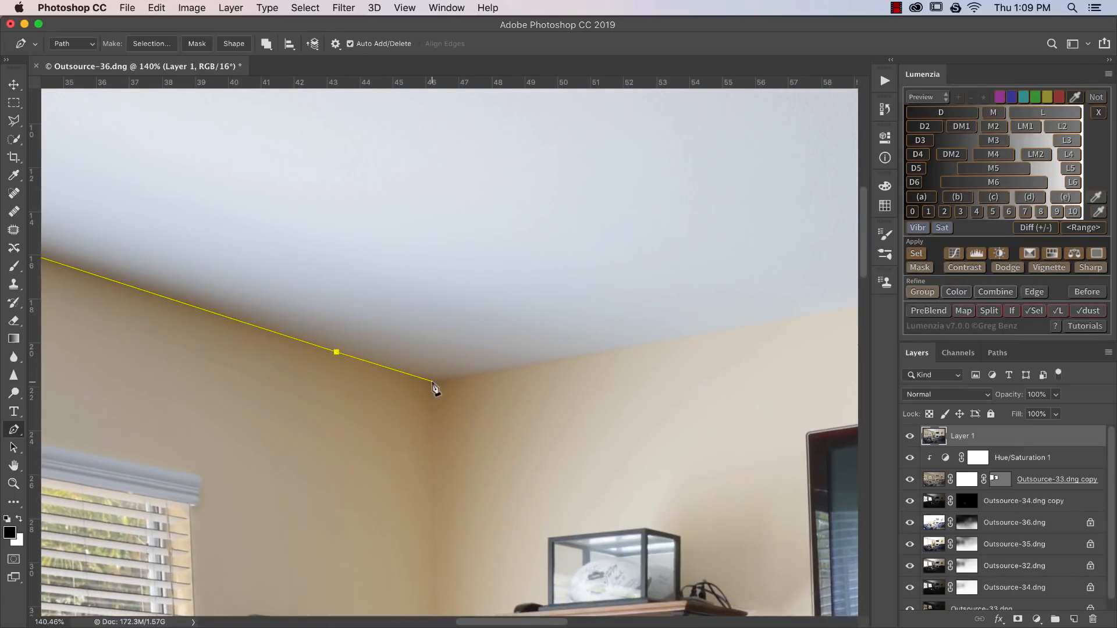
# Step: Continue the pen path along the ceiling edge above the TV wall, from the room corner to the image border
pyautogui.click(701, 340)
pyautogui.press('space')
pyautogui.moveTo(701, 341); pyautogui.dragTo(112, 447)
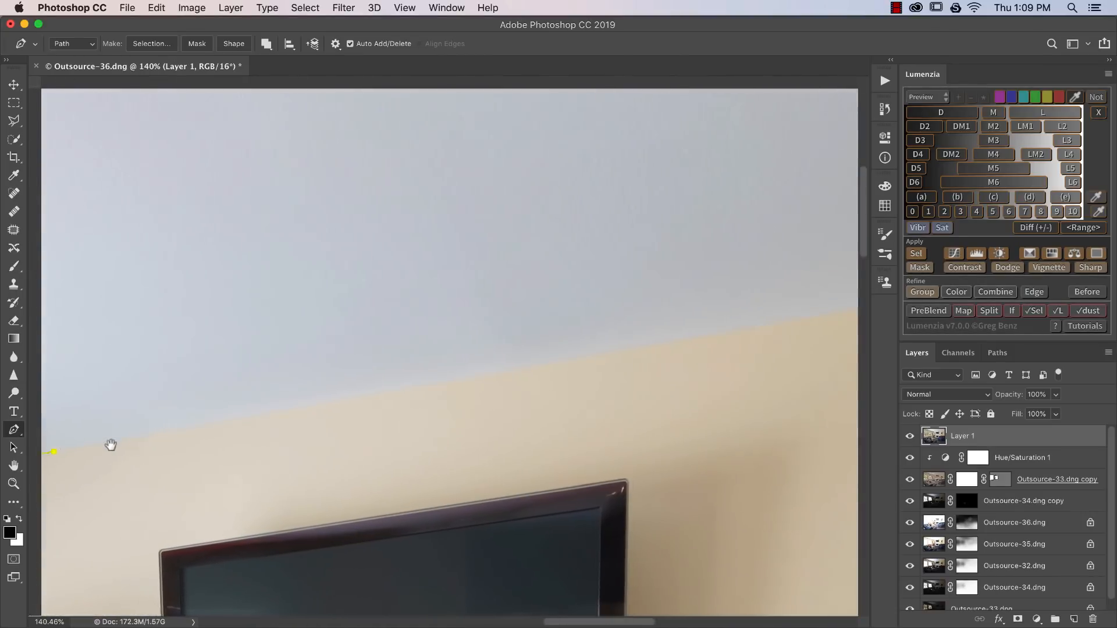
pyautogui.click(580, 356)
pyautogui.press('space')
pyautogui.moveTo(701, 341); pyautogui.dragTo(401, 408)
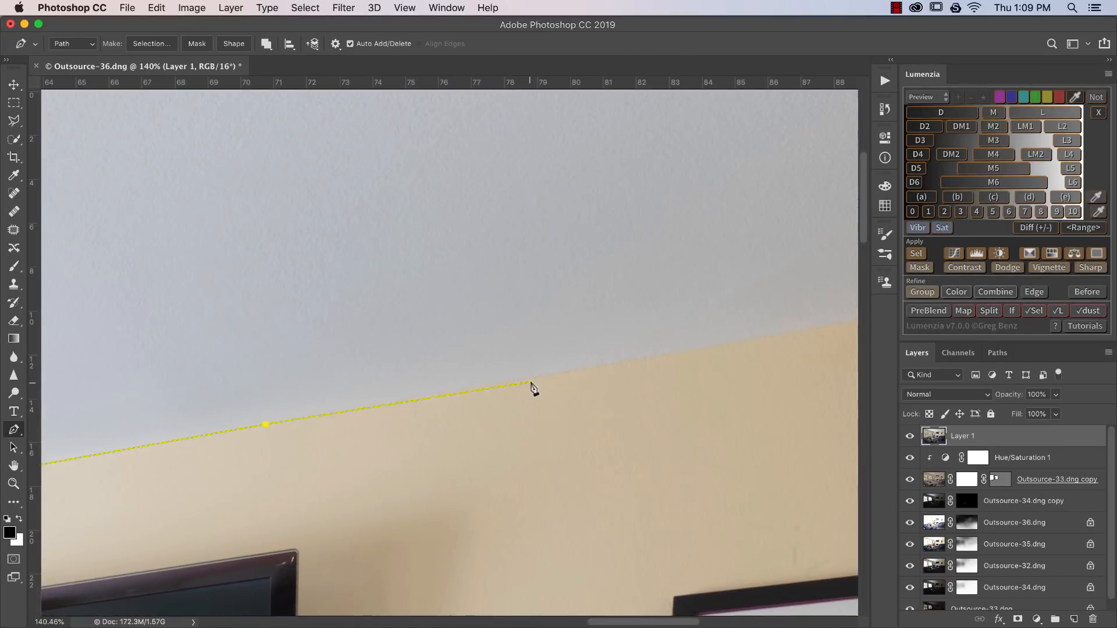
pyautogui.click(536, 377)
pyautogui.press('space')
pyautogui.moveTo(469, 394); pyautogui.dragTo(130, 456)
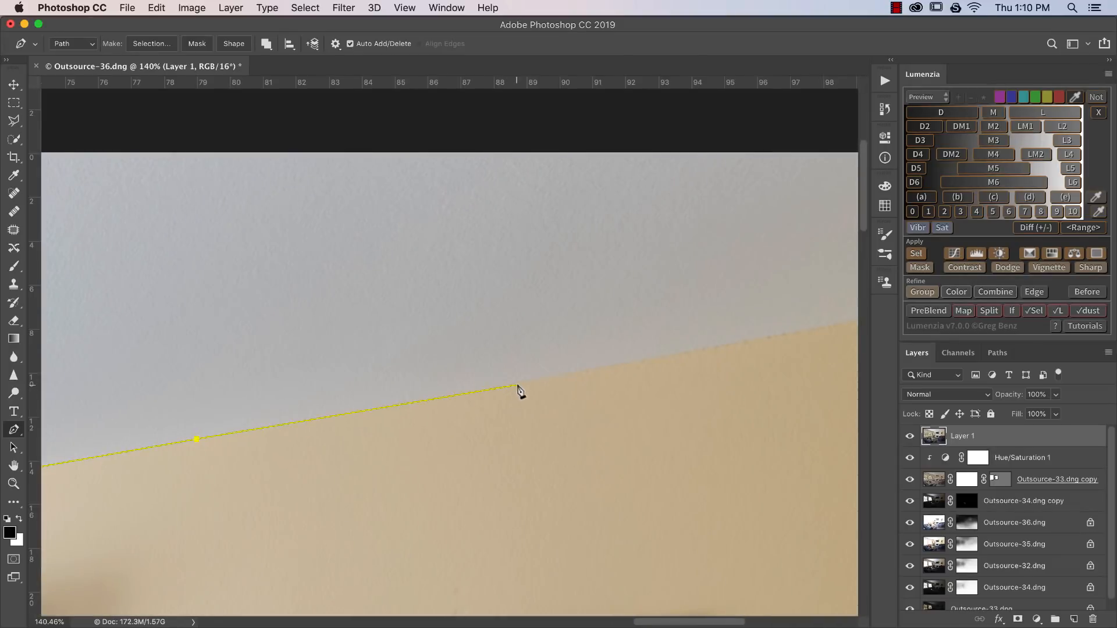
pyautogui.click(519, 383)
pyautogui.press('space')
pyautogui.moveTo(701, 366); pyautogui.dragTo(369, 417)
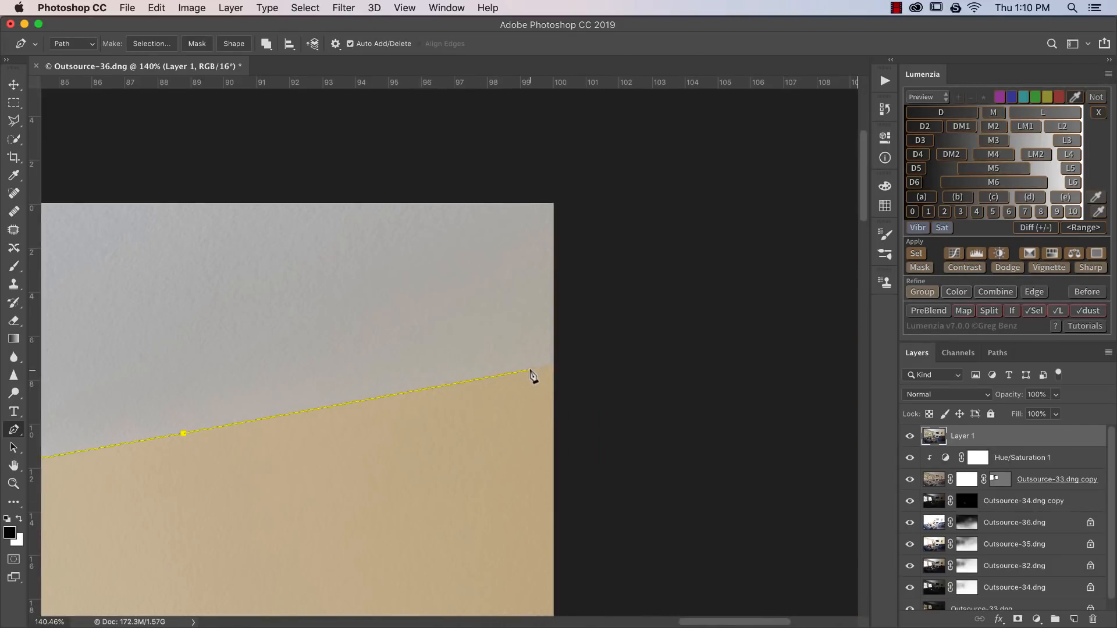
pyautogui.click(530, 369)
# Step: Close the pen path around the ceiling with anchor points placed outside the canvas above the image
pyautogui.press('super+minus')
pyautogui.press('super+minus')
pyautogui.press('super+minus')
pyautogui.press('super+minus')
pyautogui.press('super+minus')
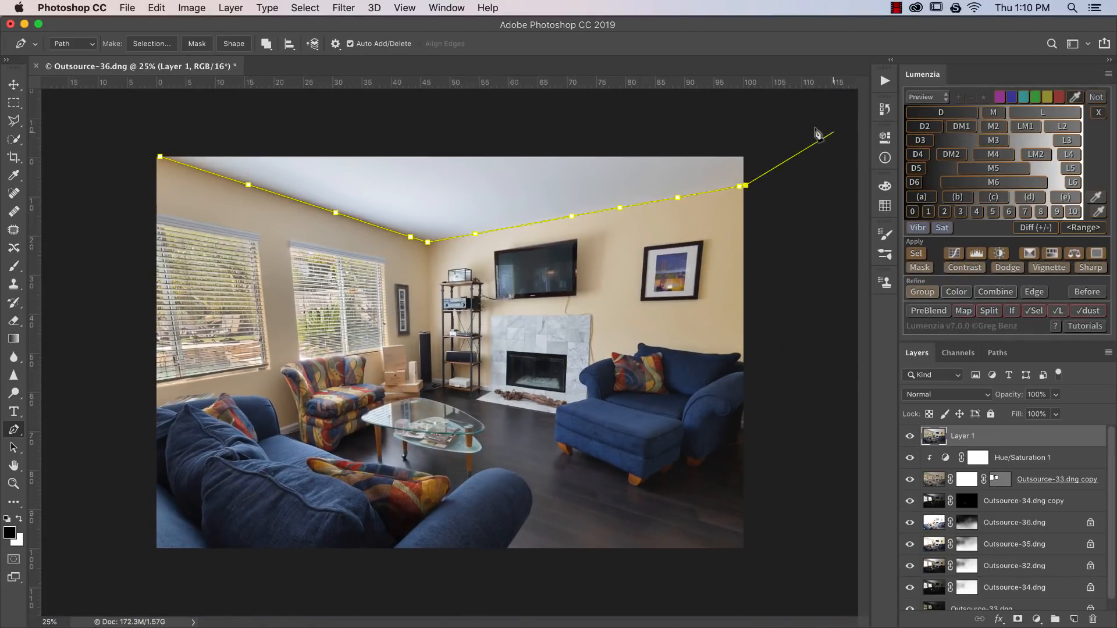
pyautogui.click(767, 121)
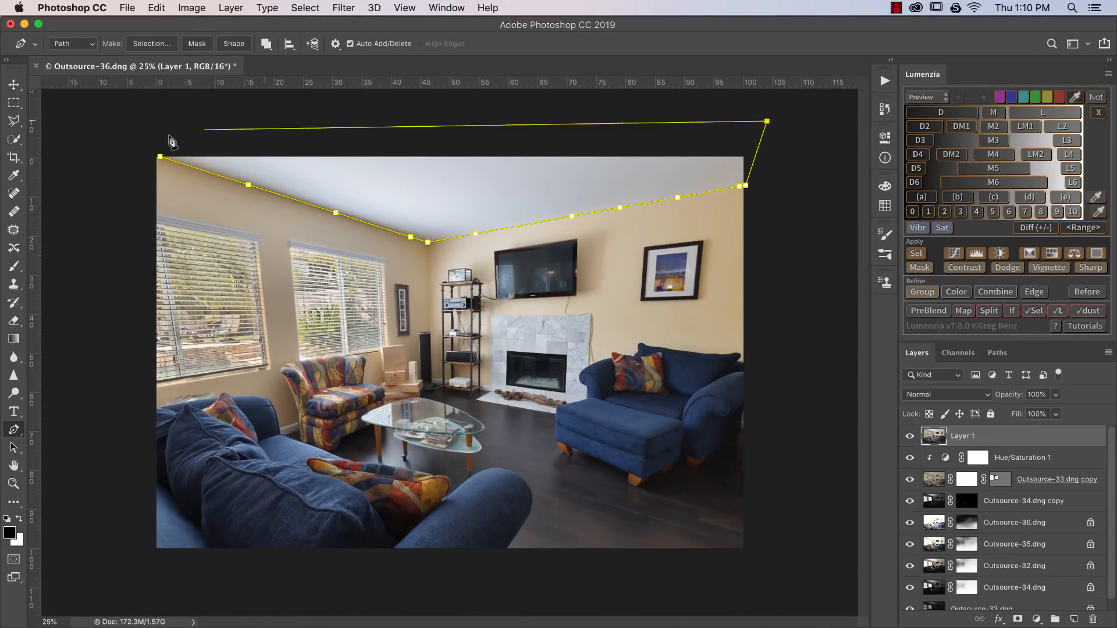
pyautogui.click(162, 137)
pyautogui.click(160, 157)
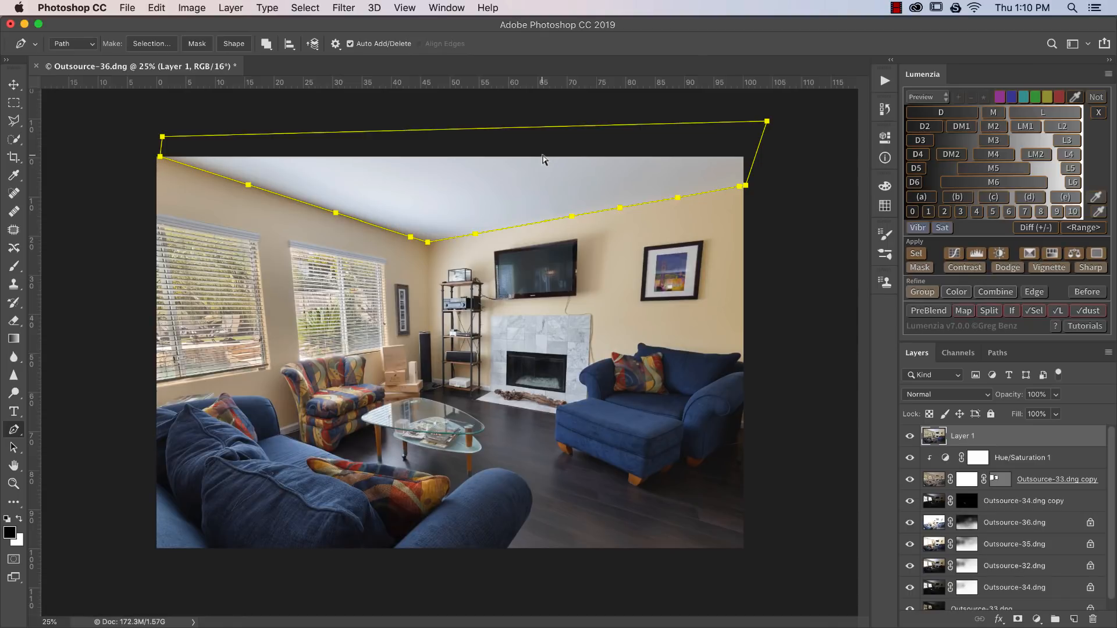
# Step: Convert the closed ceiling path into a selection and feather it by 1 pixel
pyautogui.press('super+Return')
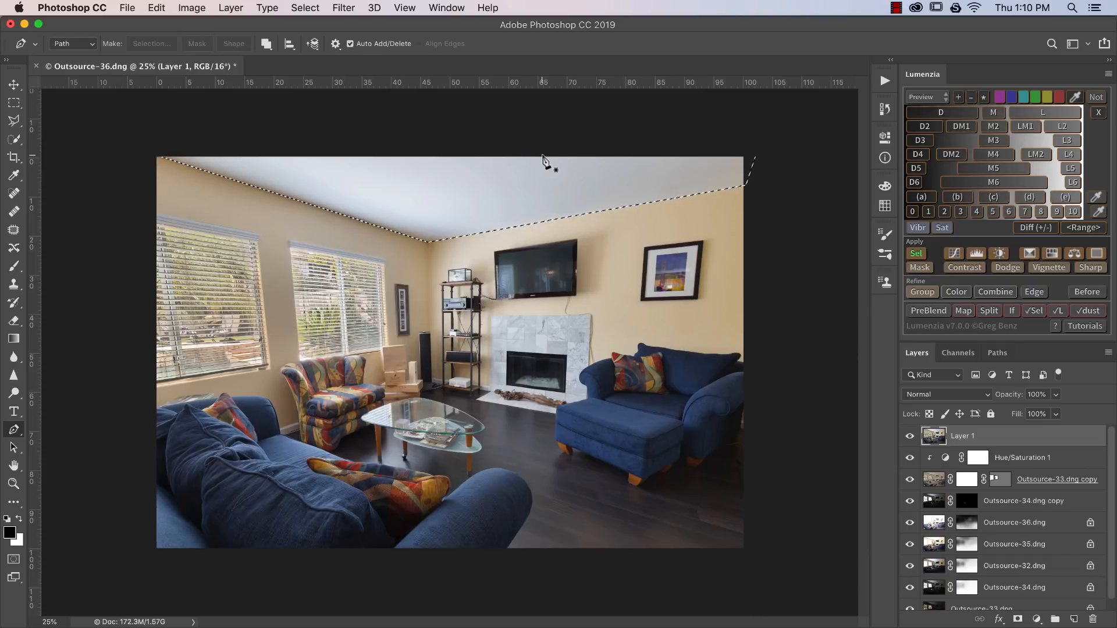
pyautogui.hotkey('shift', 'F6')
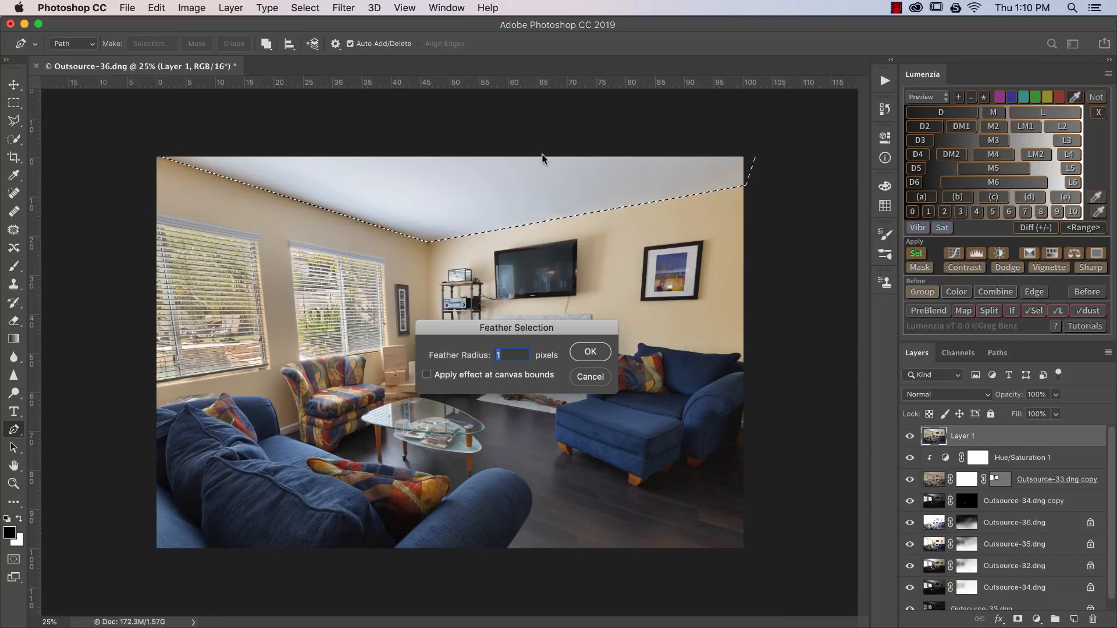
pyautogui.press('Return')
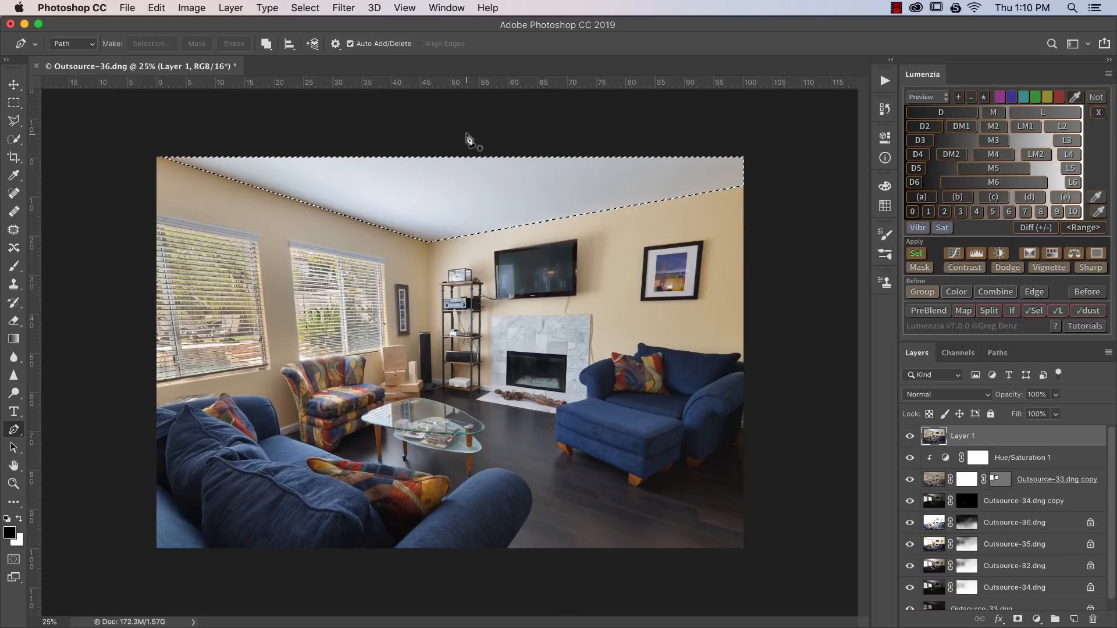
# Step: Brighten the selected ceiling using the Dodge tool with a brush of about 2179 px, range Midtones and 25% exposure
pyautogui.press('o')
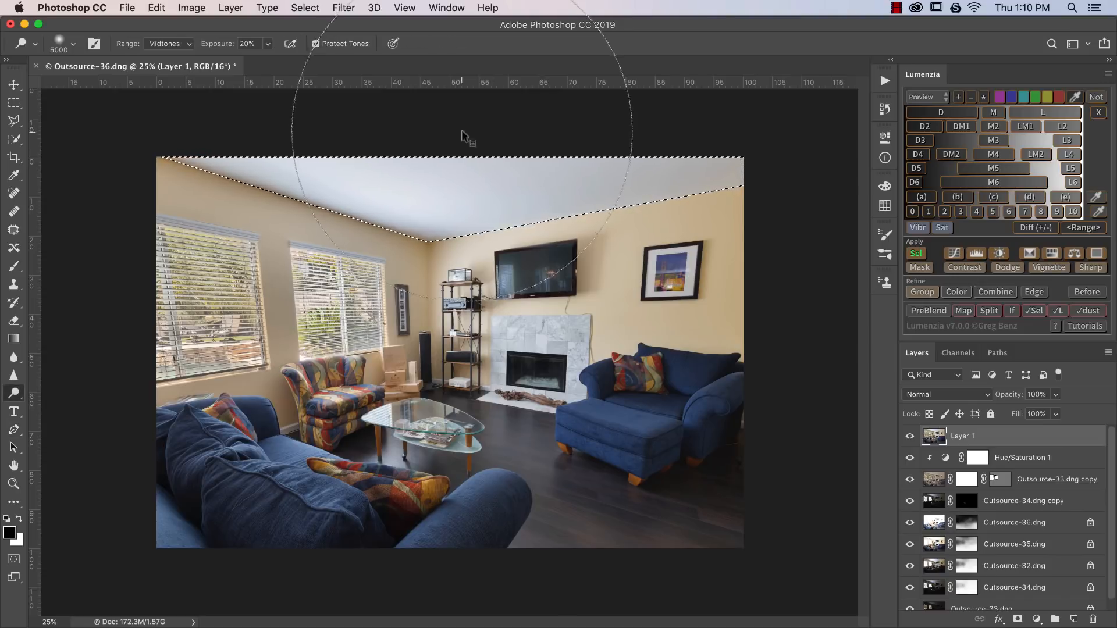
pyautogui.moveTo(499, 230); pyautogui.dragTo(404, 237)
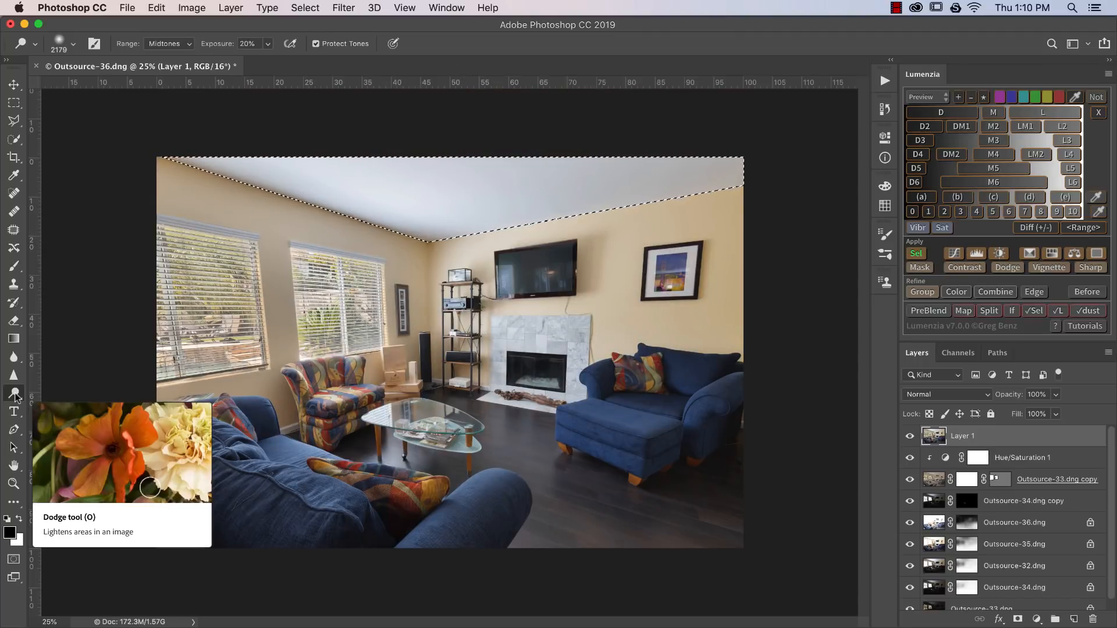
pyautogui.hotkey('shift', 'o')
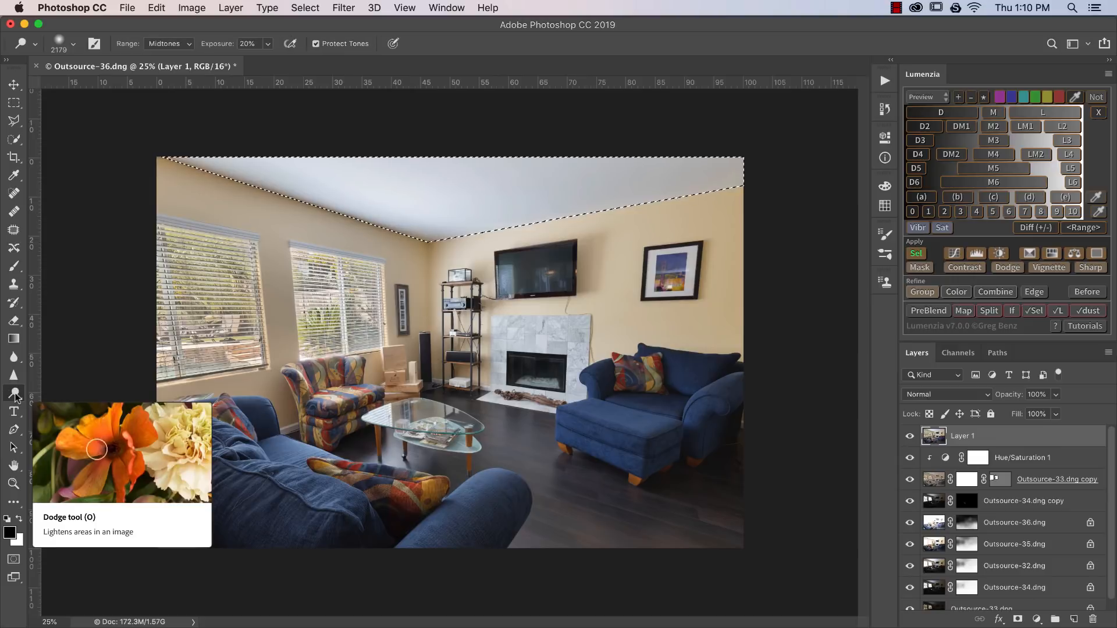
pyautogui.hotkey('shift', 'o')
pyautogui.hotkey('shift', 'o')
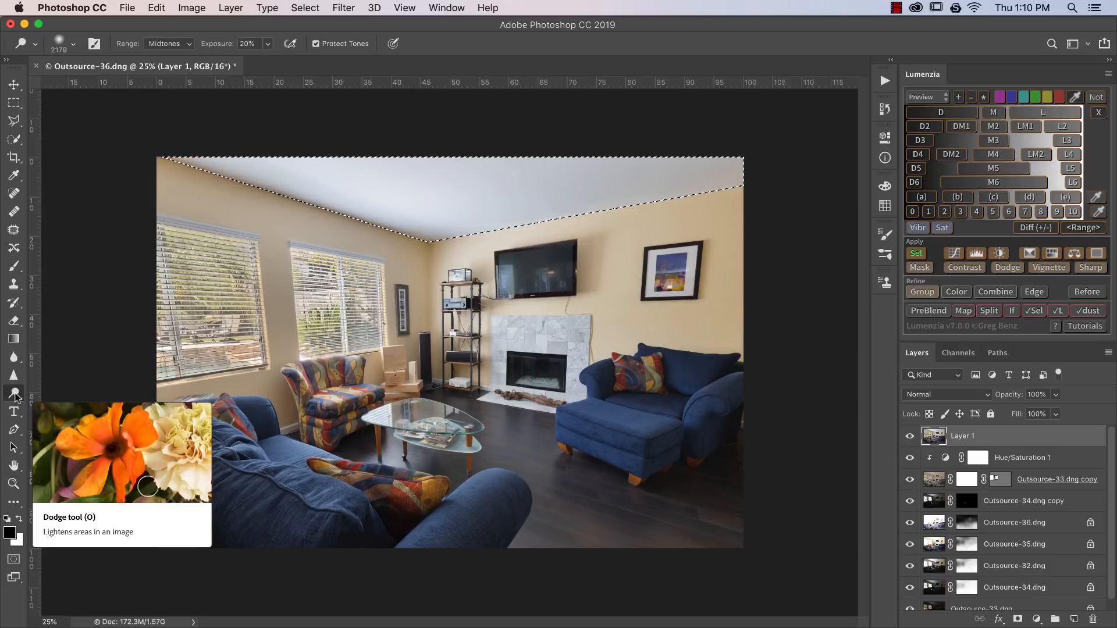
pyautogui.click(181, 45)
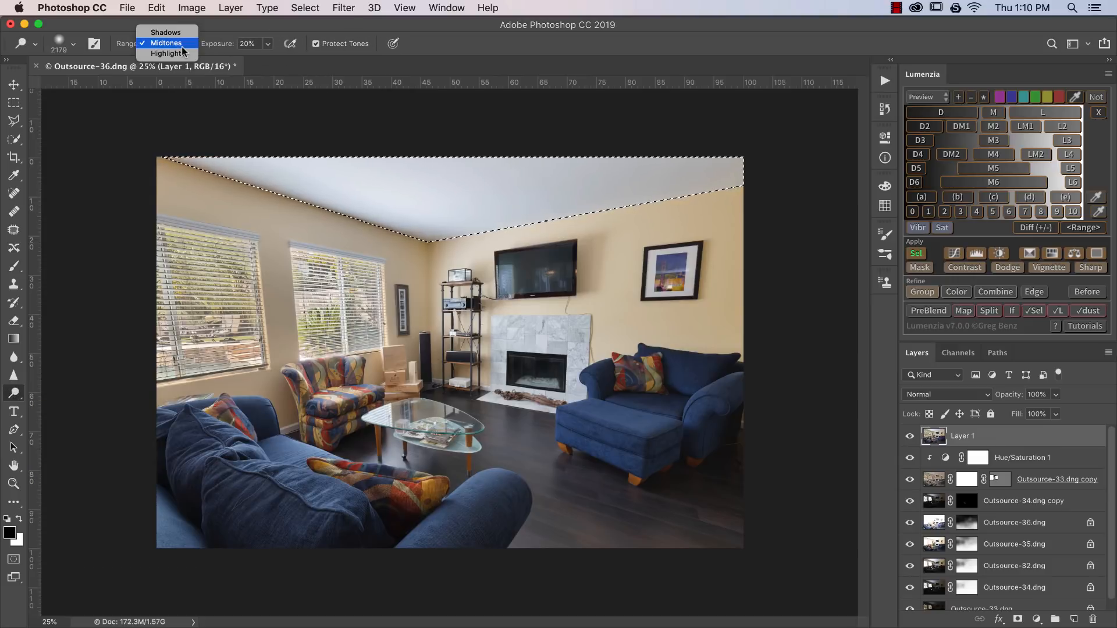
pyautogui.click(166, 42)
pyautogui.click(249, 44)
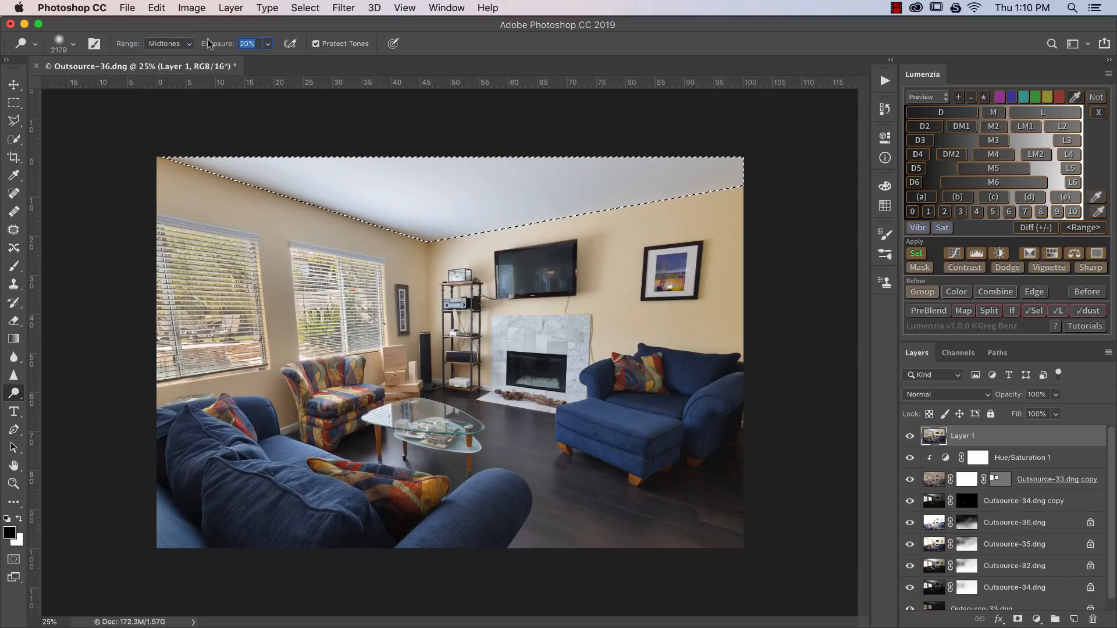
pyautogui.write('25')
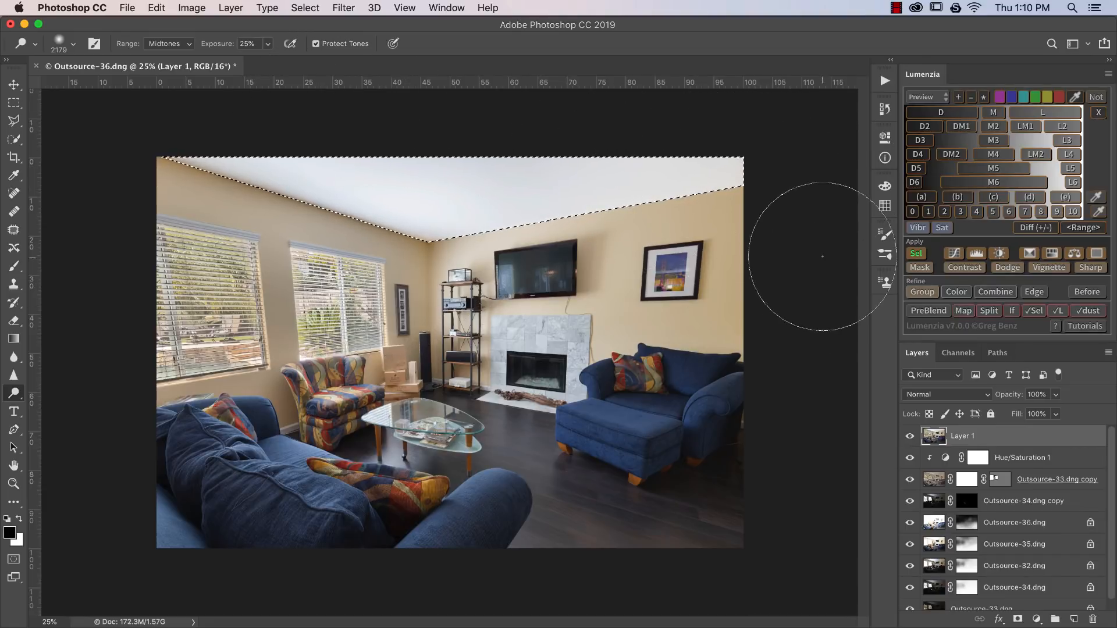
# Step: Neutralize the selected ceiling's color cast using Replace Color, sampling the ceiling with fuzziness 100 and saturation -100
pyautogui.click(181, 6)
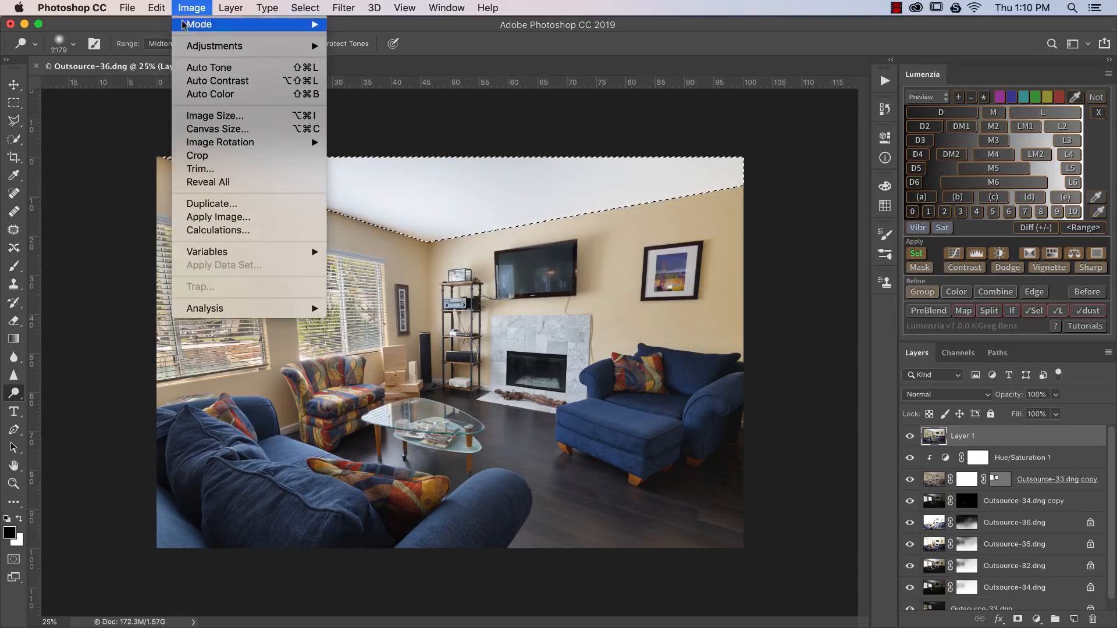
pyautogui.moveTo(244, 46)
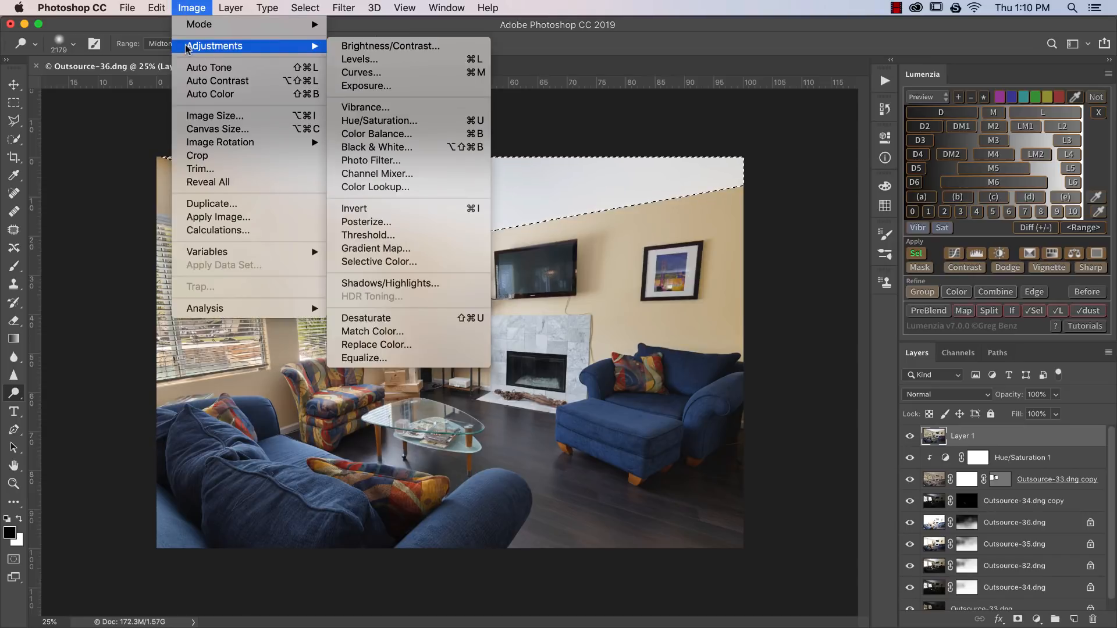
pyautogui.click(475, 345)
pyautogui.moveTo(569, 119); pyautogui.dragTo(397, 289)
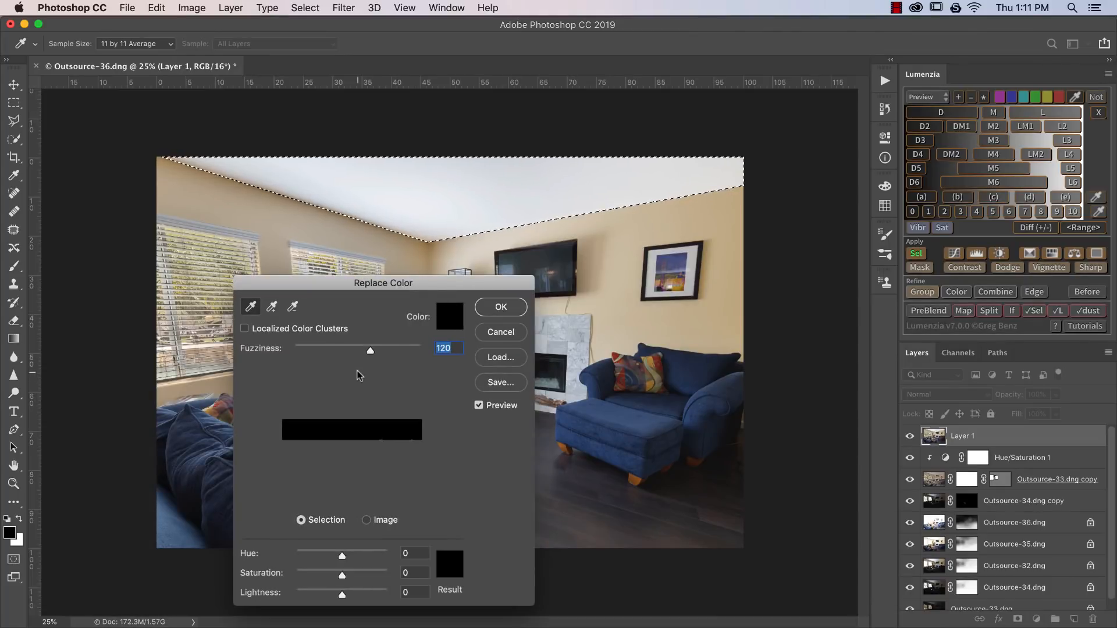
pyautogui.write('100')
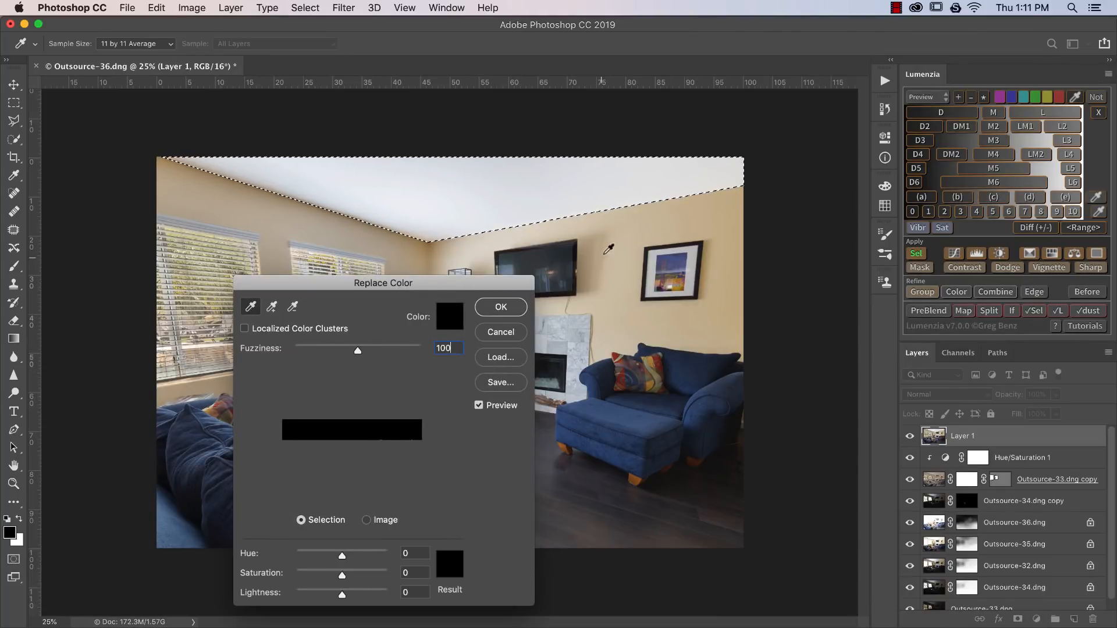
pyautogui.click(656, 176)
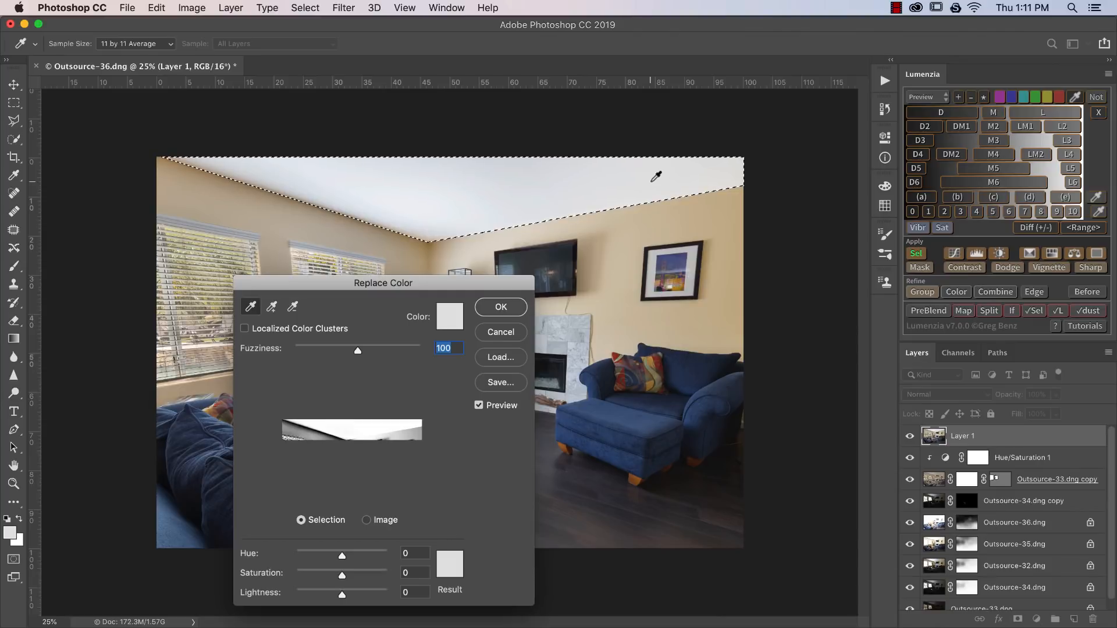
pyautogui.moveTo(348, 582); pyautogui.dragTo(559, 575)
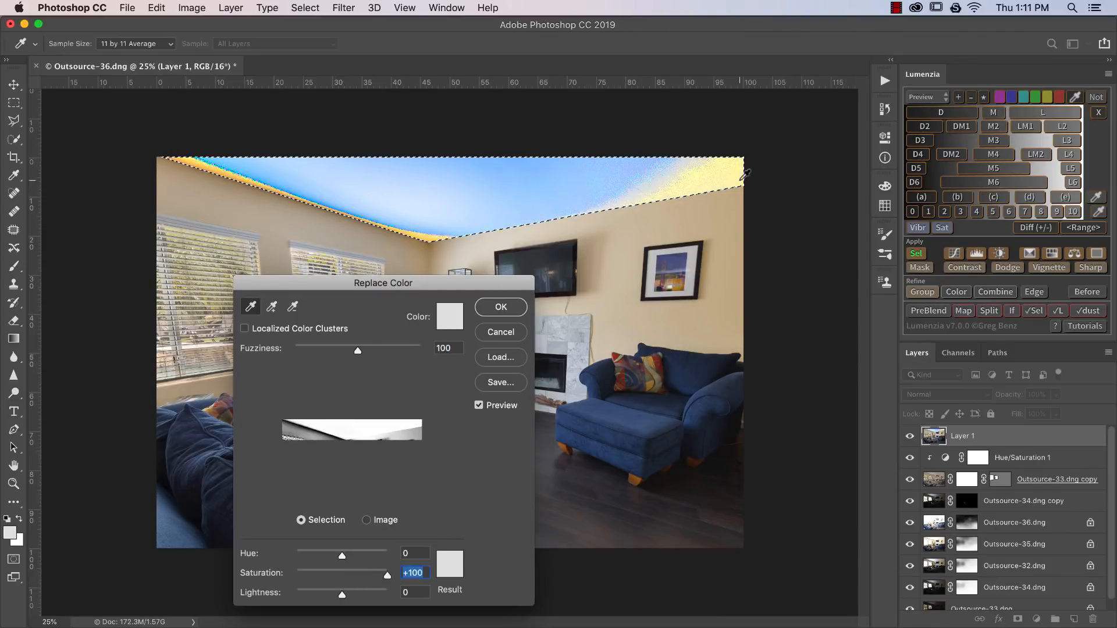
pyautogui.moveTo(387, 576); pyautogui.dragTo(296, 575)
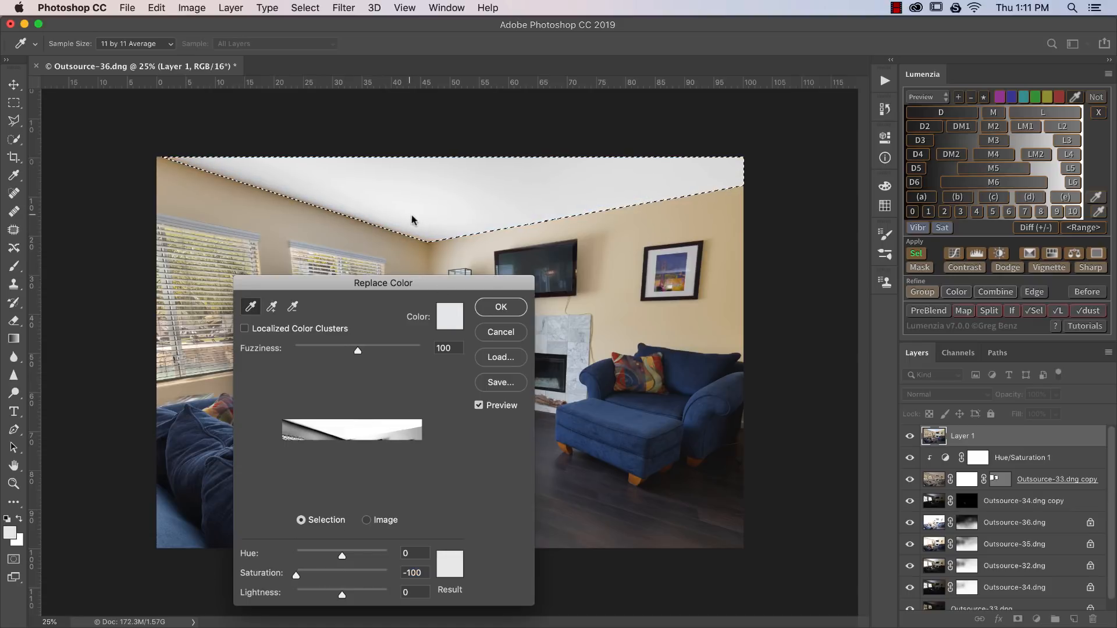
pyautogui.click(501, 307)
# Step: Deselect the ceiling and inspect its edge above the TV wall up close
pyautogui.press('o')
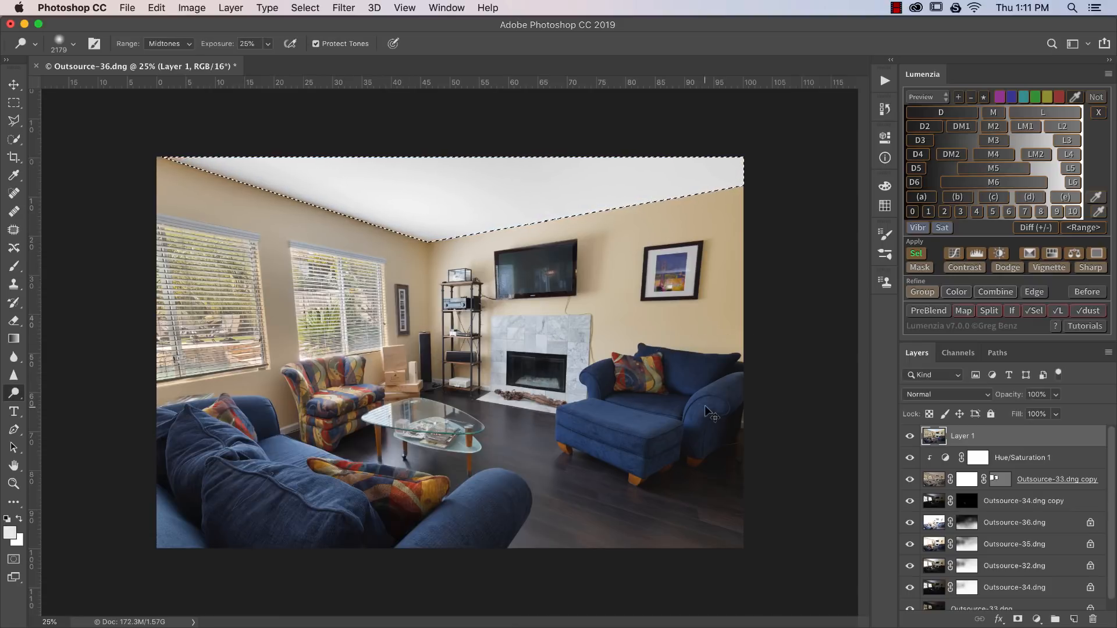
pyautogui.press('super+d')
pyautogui.press('z')
pyautogui.moveTo(526, 224); pyautogui.dragTo(606, 235)
pyautogui.rightClick(606, 235)
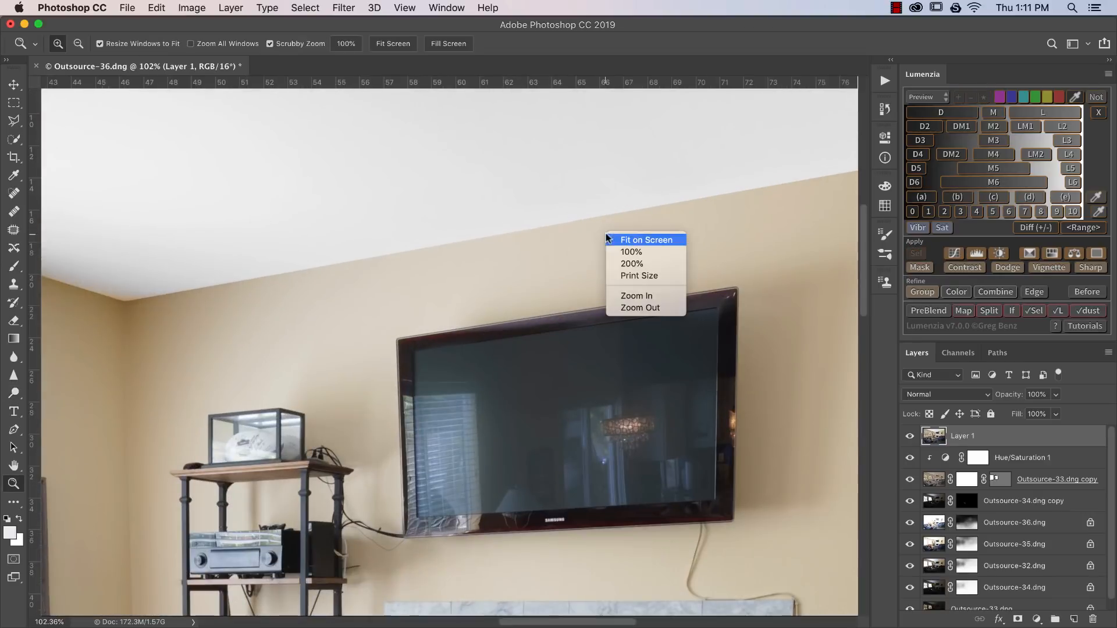
pyautogui.click(623, 240)
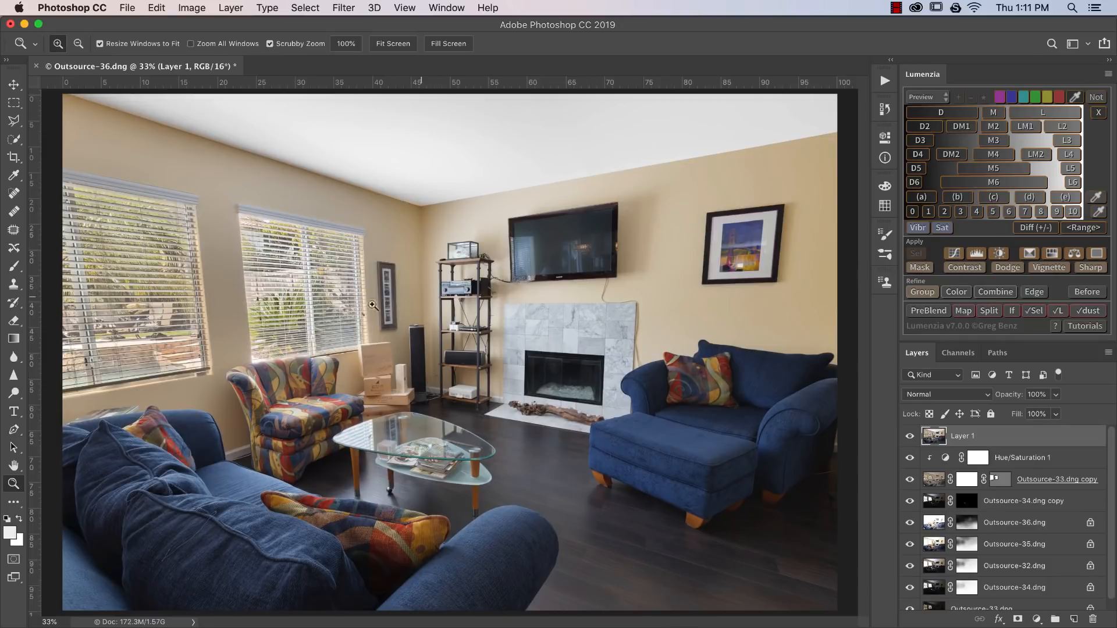
pyautogui.moveTo(324, 291); pyautogui.dragTo(310, 291)
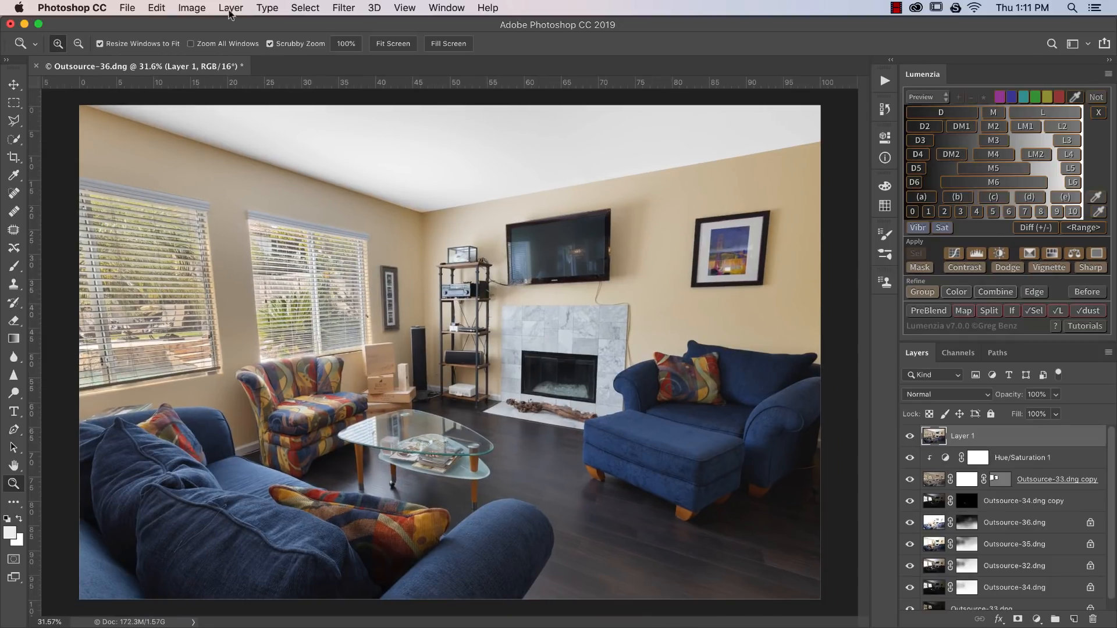
# Step: Mute the beige wall color with Replace Color, sampling the wall below the window and lowering saturation to about -15
pyautogui.click(194, 7)
pyautogui.moveTo(220, 46)
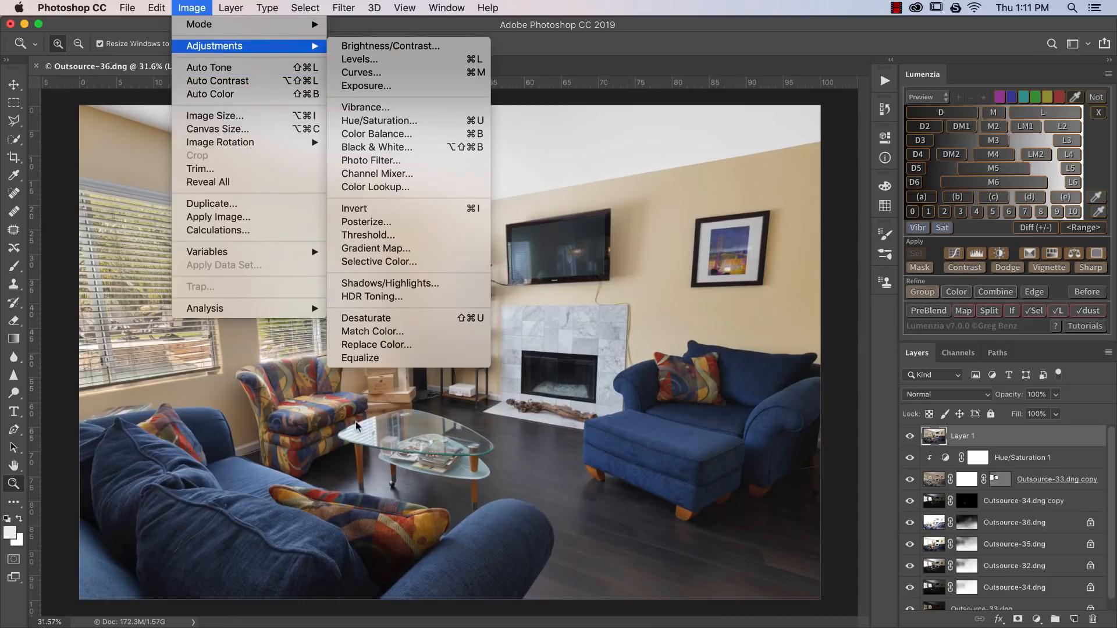
pyautogui.click(407, 345)
pyautogui.click(217, 393)
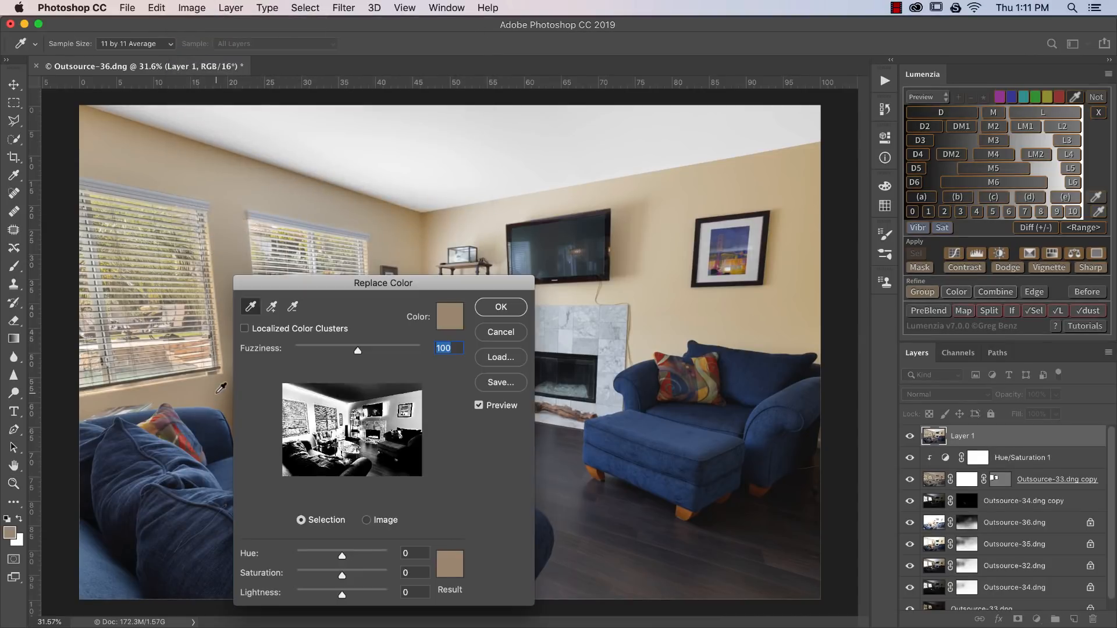
pyautogui.moveTo(342, 577); pyautogui.dragTo(334, 578)
pyautogui.moveTo(417, 284); pyautogui.dragTo(766, 259)
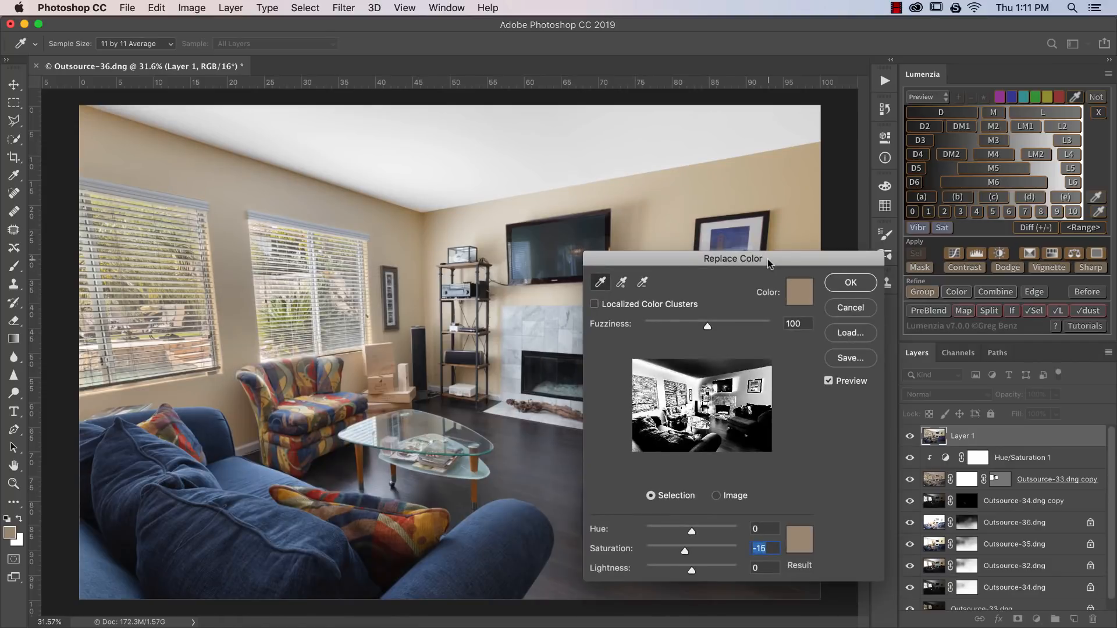
pyautogui.click(851, 282)
# Step: Select the darker wall tones with Color Range, using Sampled Colors at fuzziness 100 and sampling the wall at the room corner
pyautogui.press('z')
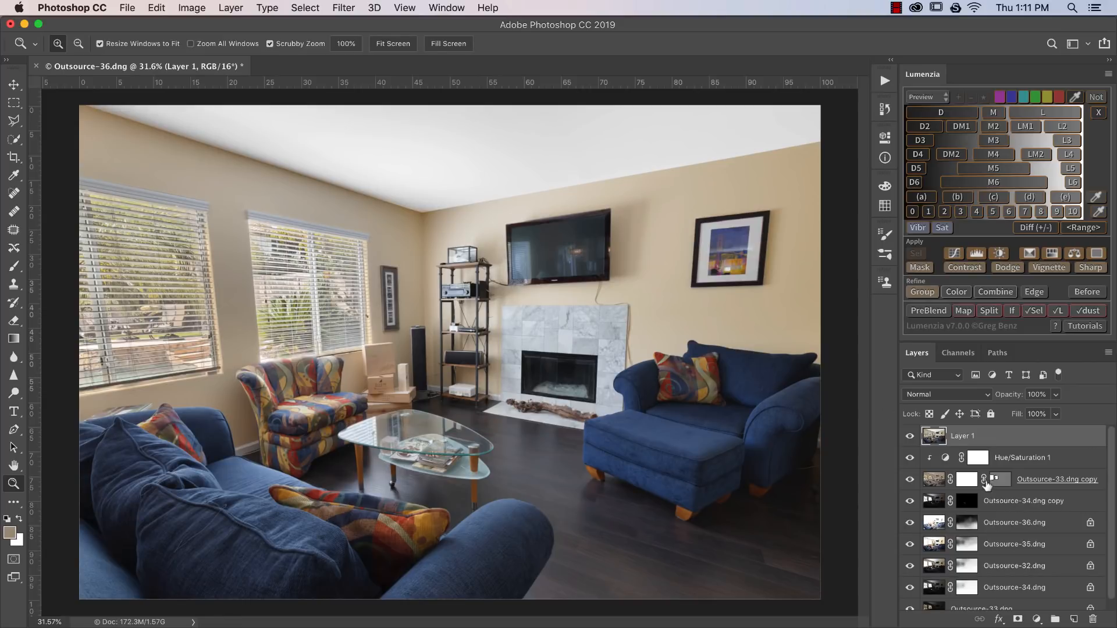
pyautogui.moveTo(477, 345); pyautogui.dragTo(466, 347)
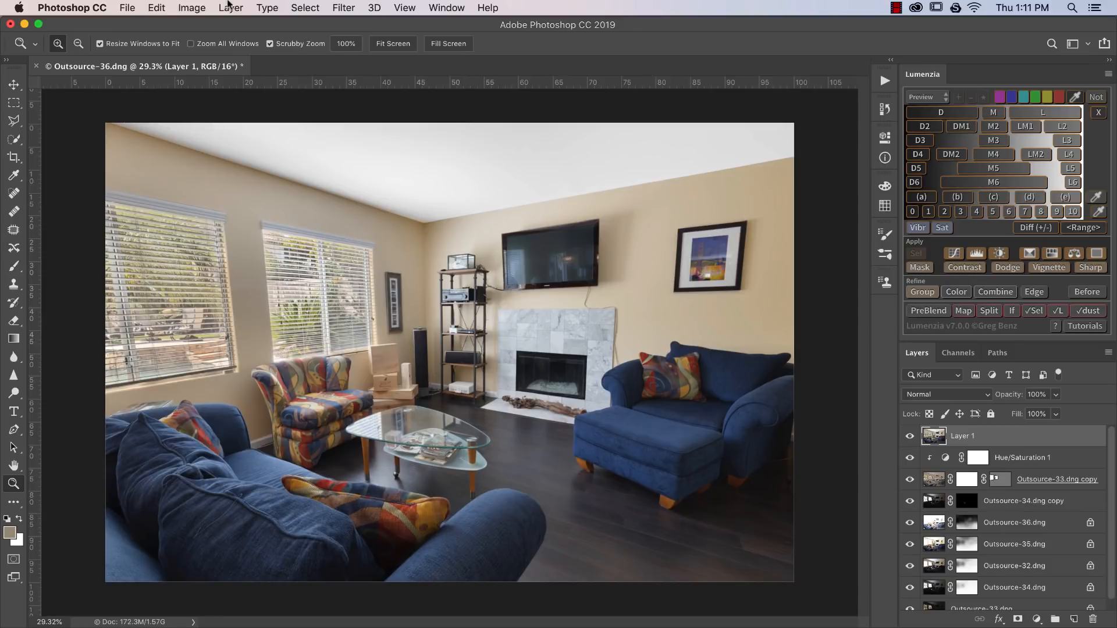
pyautogui.click(304, 7)
pyautogui.click(321, 149)
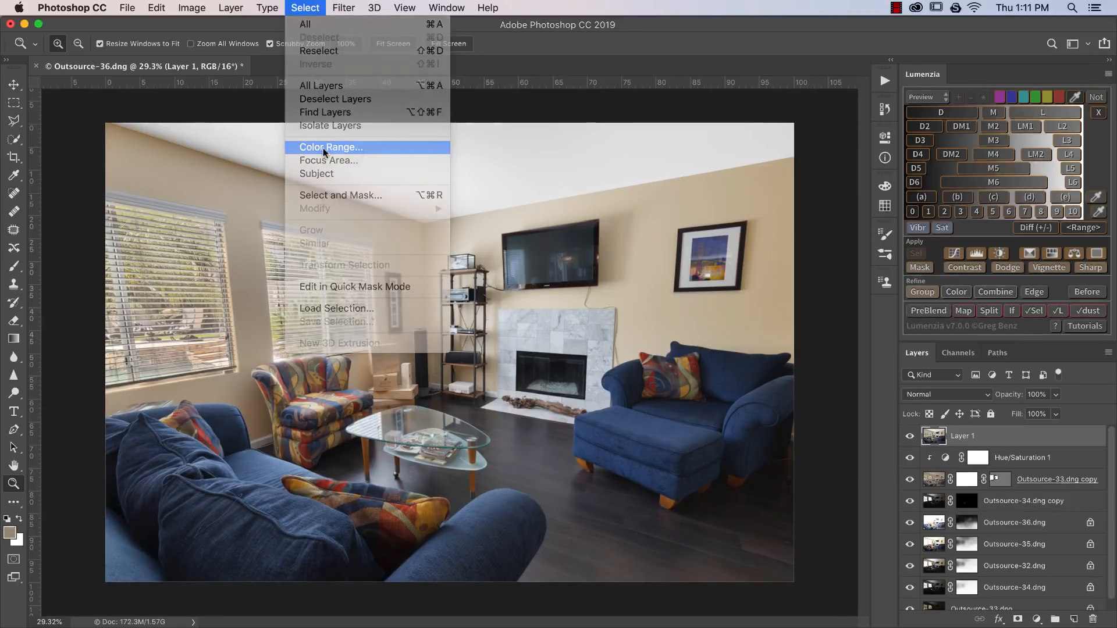
pyautogui.click(526, 140)
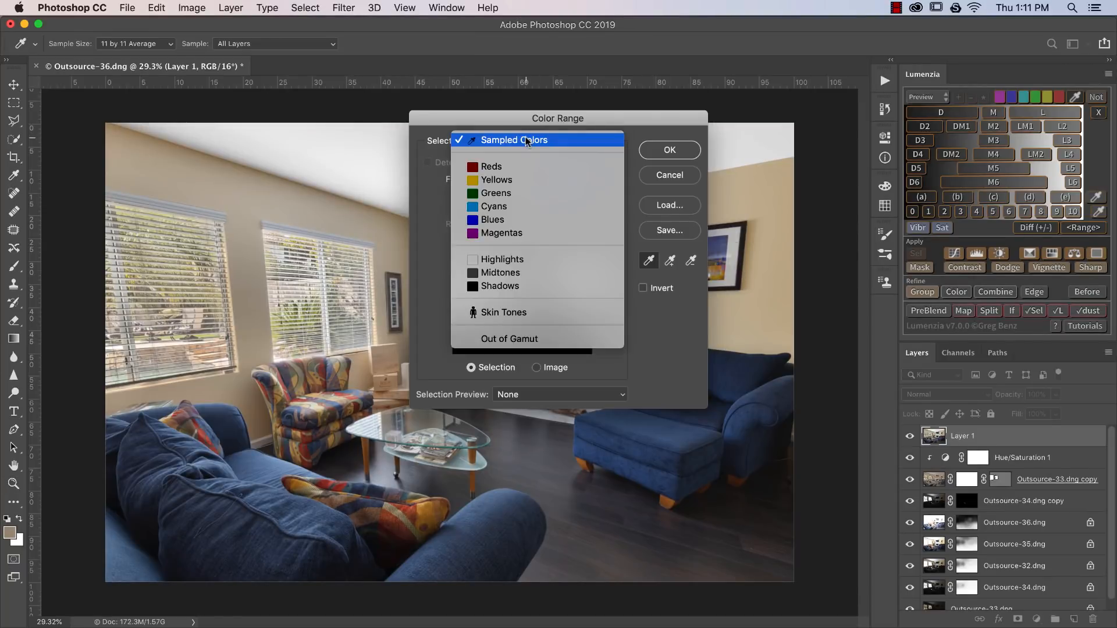
pyautogui.click(527, 140)
pyautogui.moveTo(527, 119); pyautogui.dragTo(698, 301)
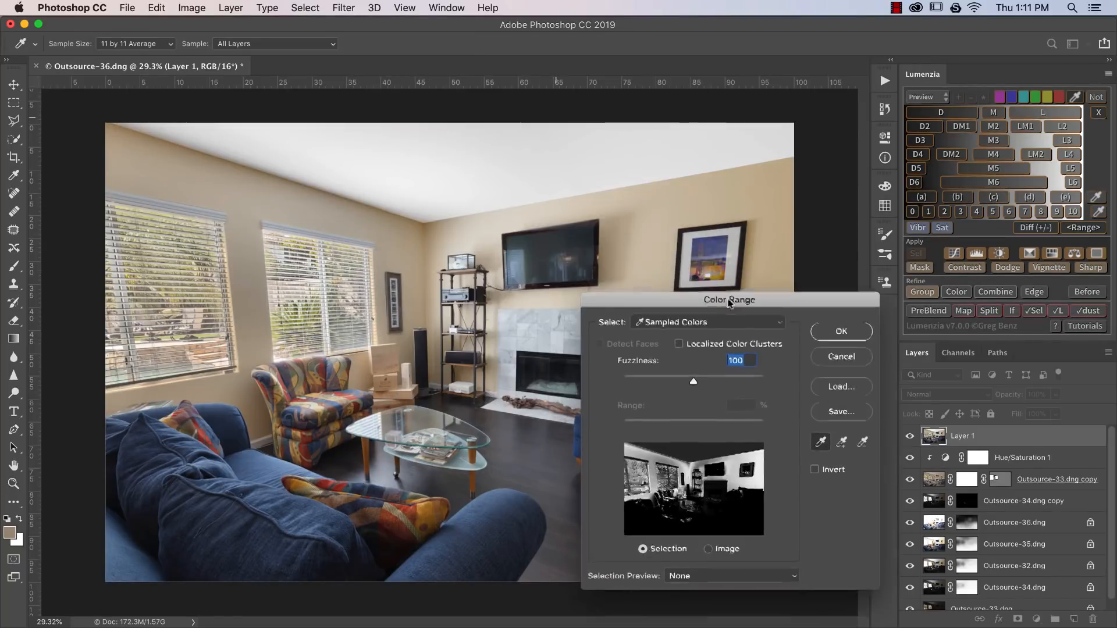
pyautogui.click(425, 224)
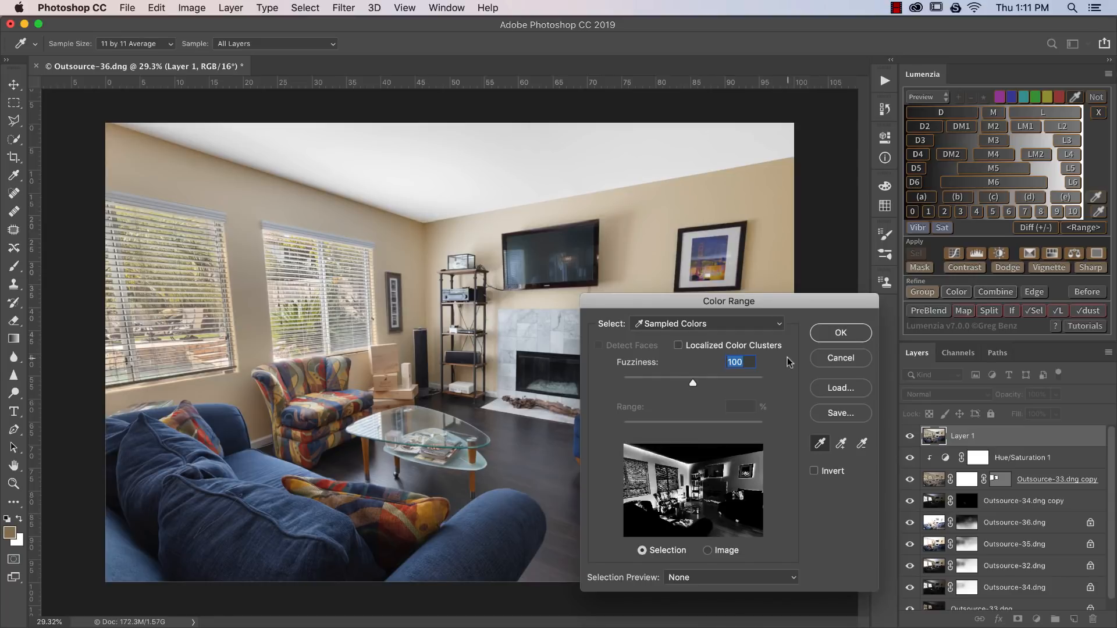
pyautogui.click(841, 333)
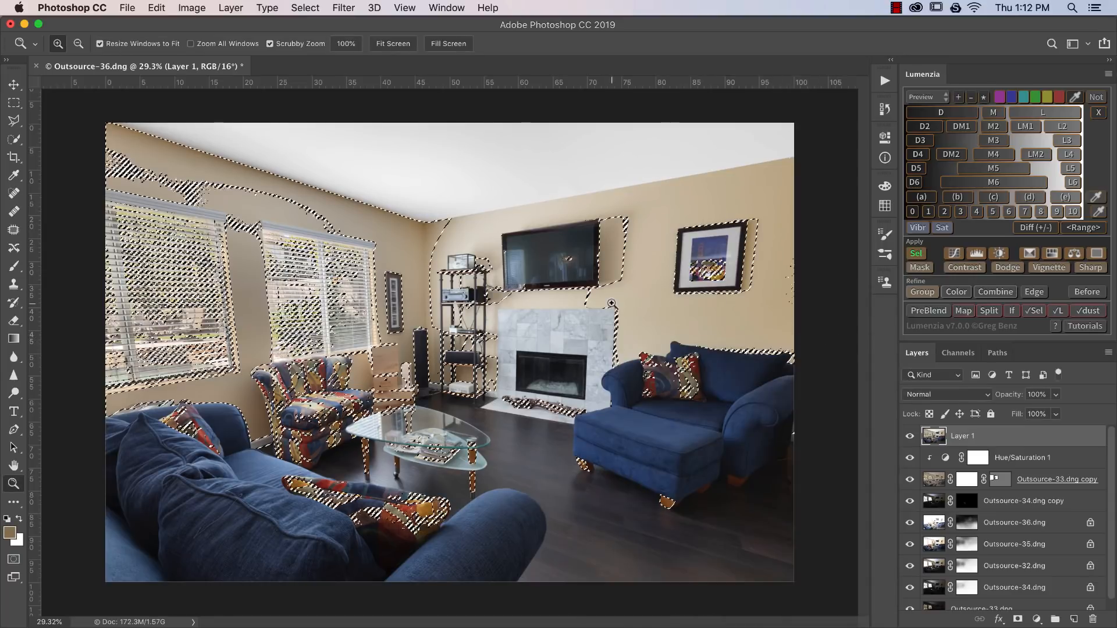
# Step: Lighten the selected darker wall areas with the Dodge tool on Midtones at 25% exposure, keeping the selection outline hidden
pyautogui.press('super+h')
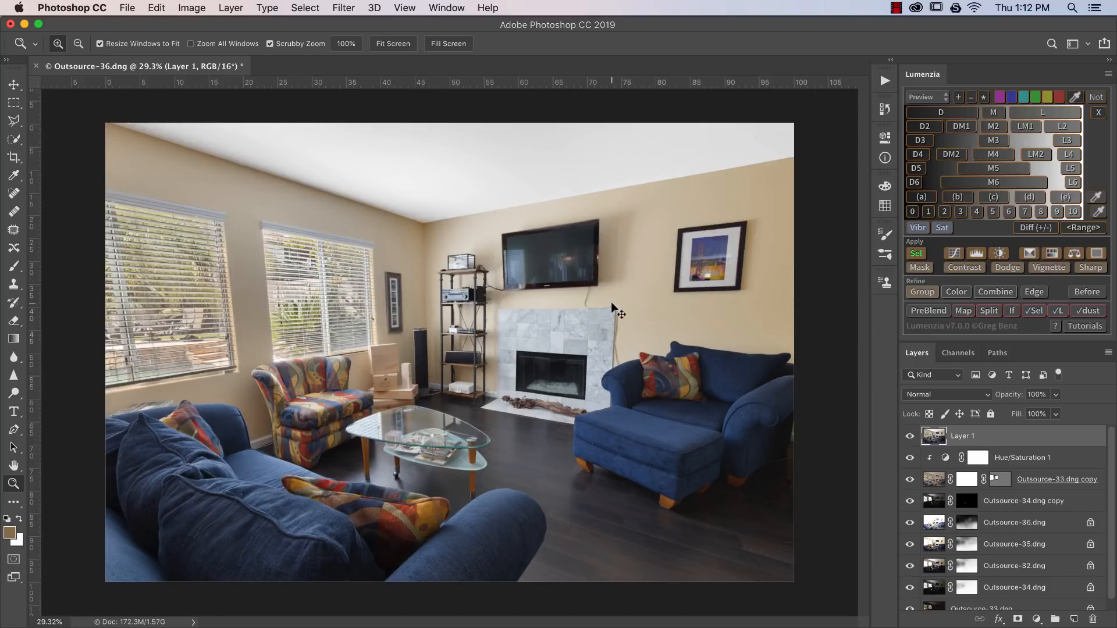
pyautogui.press('o')
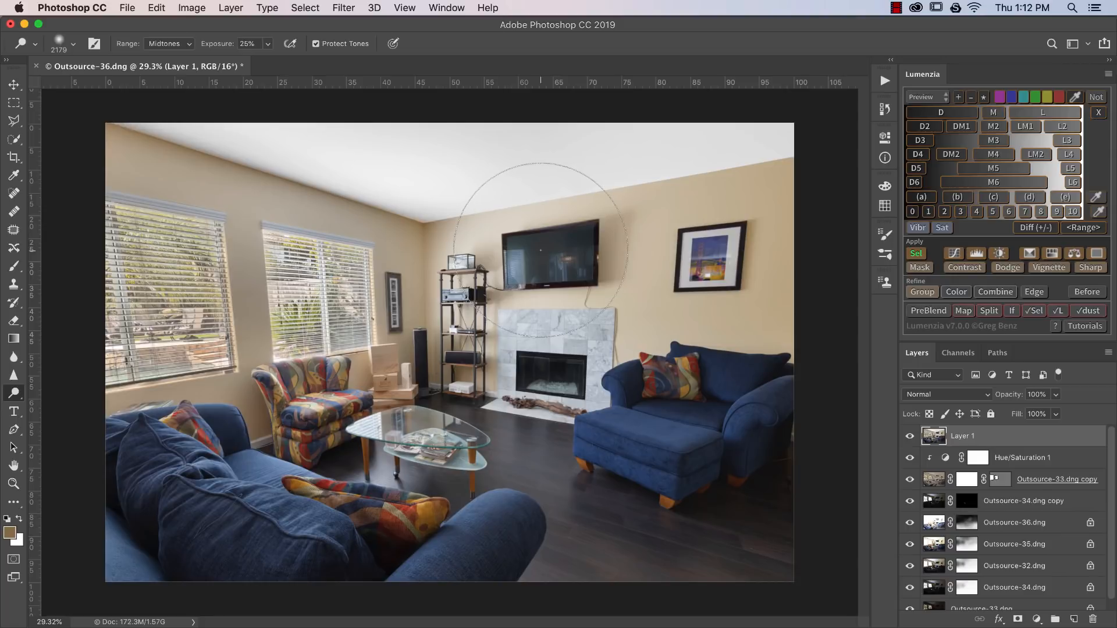
pyautogui.moveTo(420, 220); pyautogui.dragTo(380, 221)
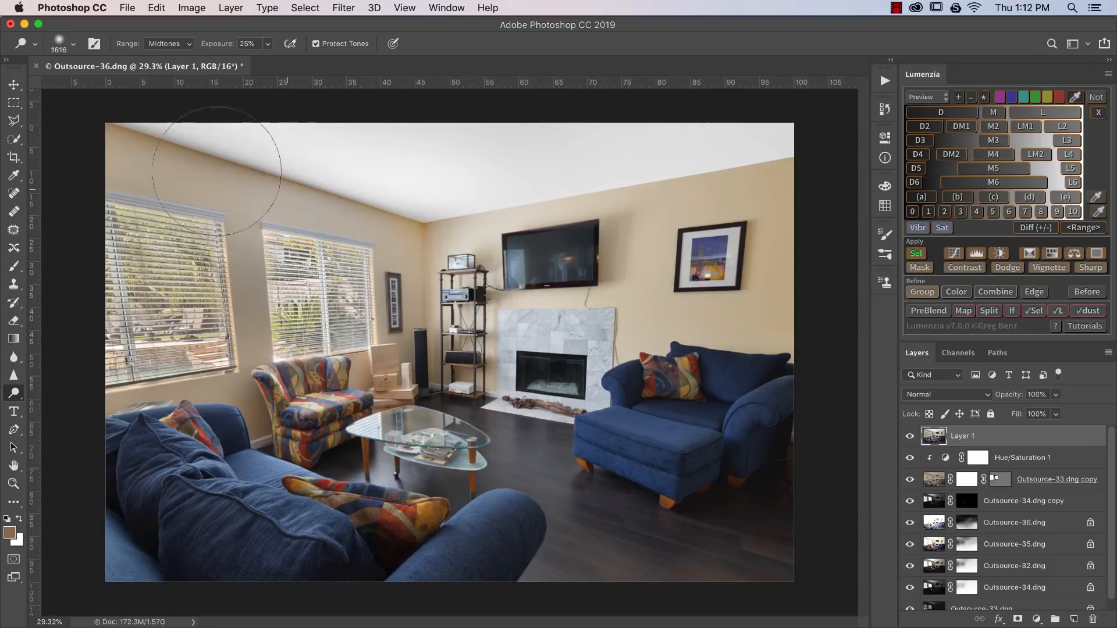
pyautogui.press('super+z')
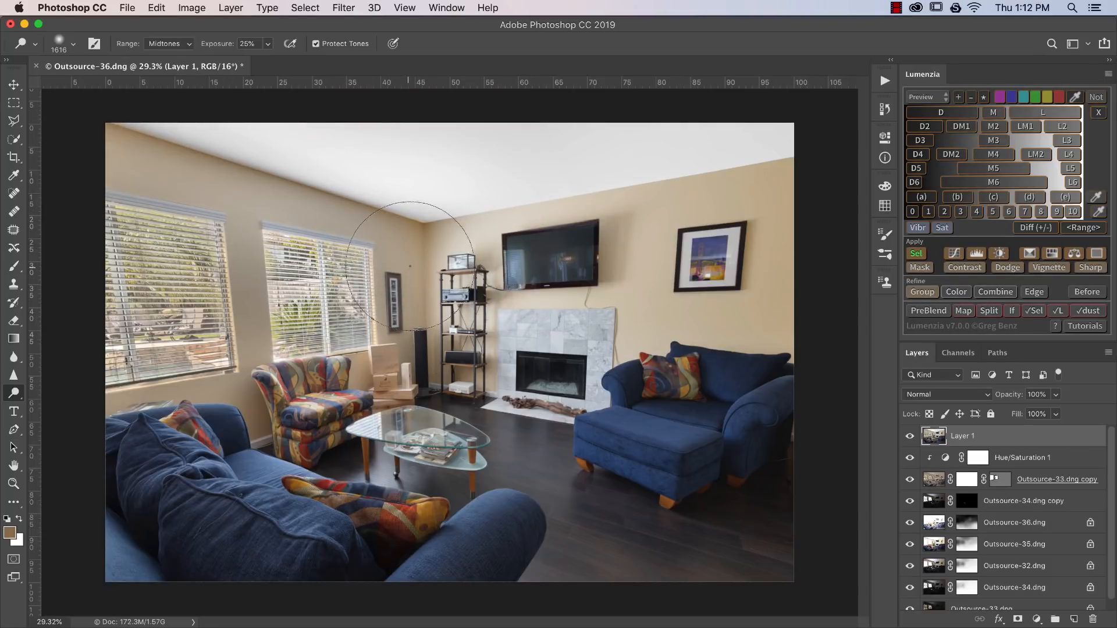
pyautogui.moveTo(420, 335); pyautogui.dragTo(422, 375)
pyautogui.moveTo(231, 425); pyautogui.dragTo(195, 429)
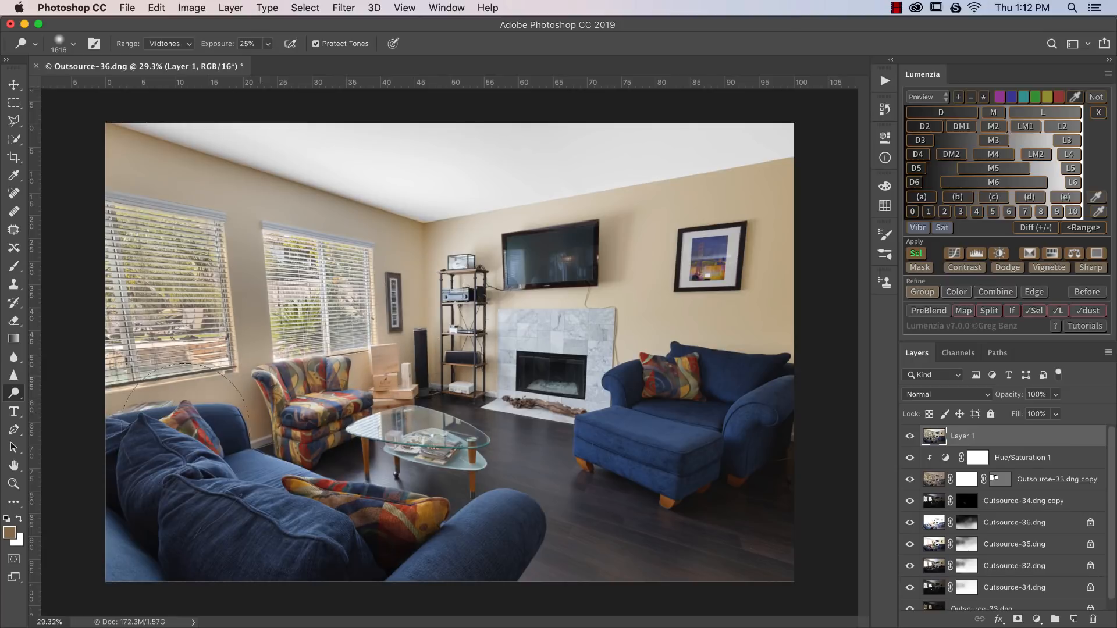
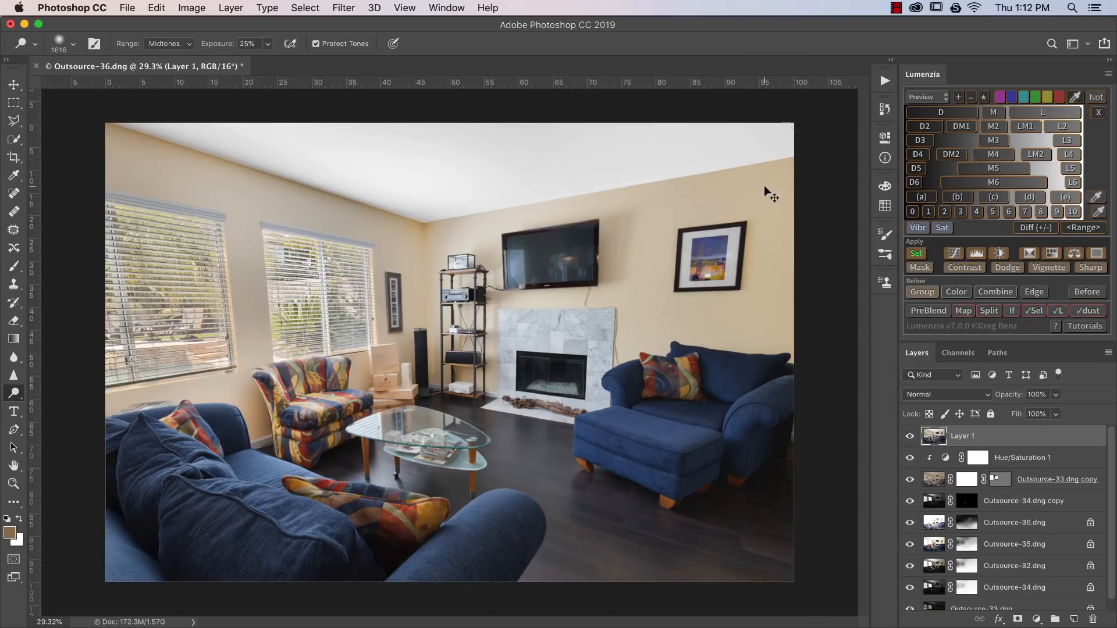
pyautogui.press('super+z')
pyautogui.press('super+z')
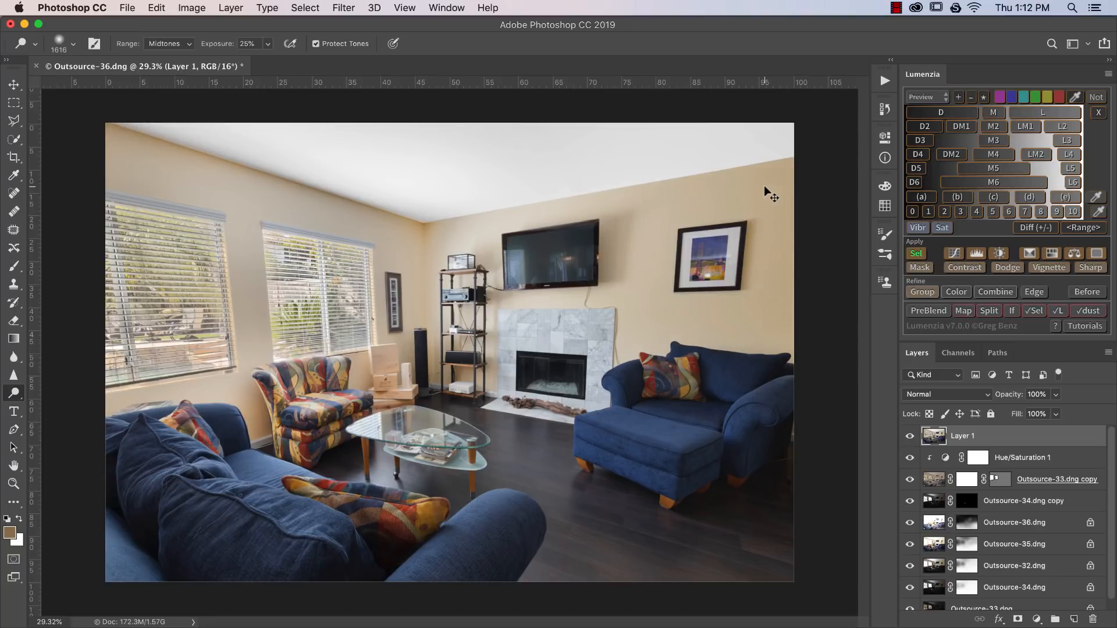
# Step: Revert the document history to the Replace Color state, before the Color Range selection and the dodging strokes
pyautogui.click(884, 109)
pyautogui.press('shift+super+z')
pyautogui.press('shift+super+z')
pyautogui.press('shift+super+z')
pyautogui.press('shift+super+z')
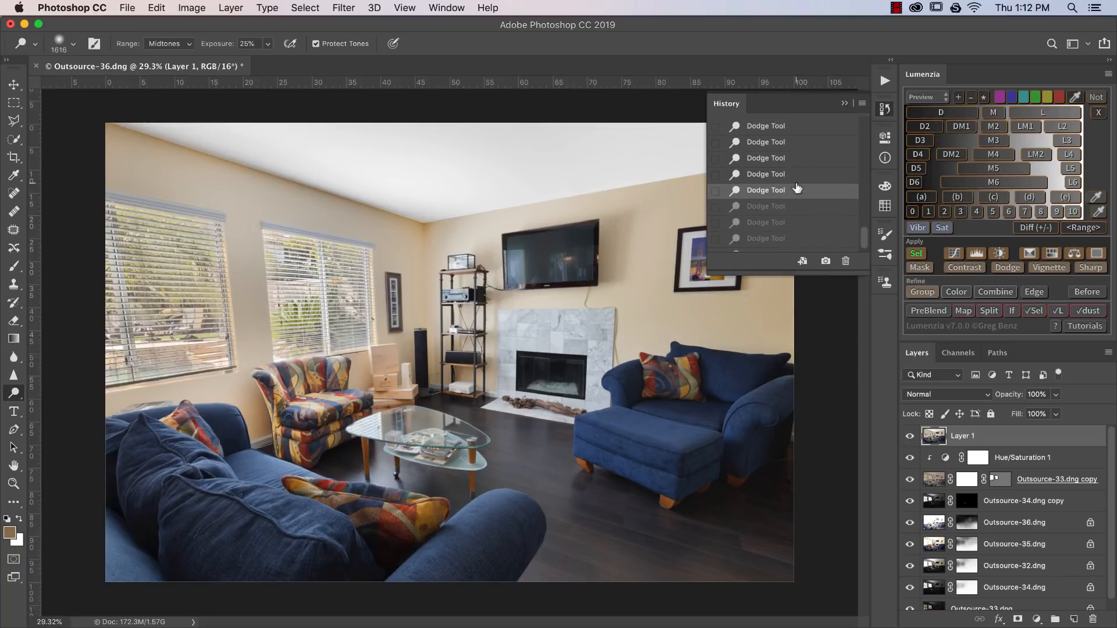
pyautogui.scroll(3, 795, 193)
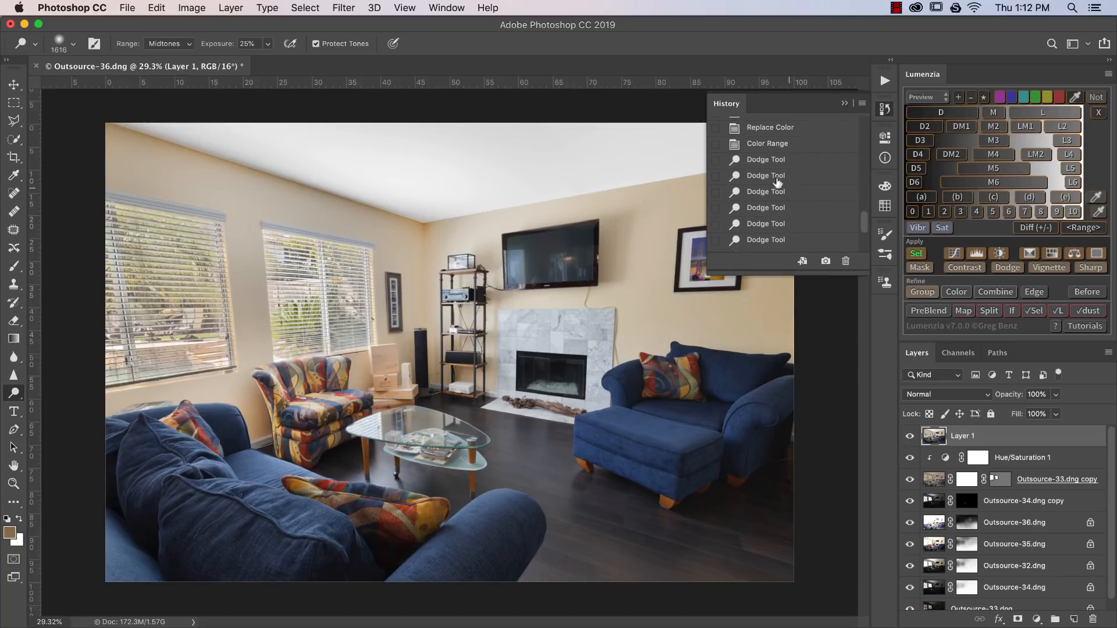
pyautogui.click(768, 144)
pyautogui.click(769, 128)
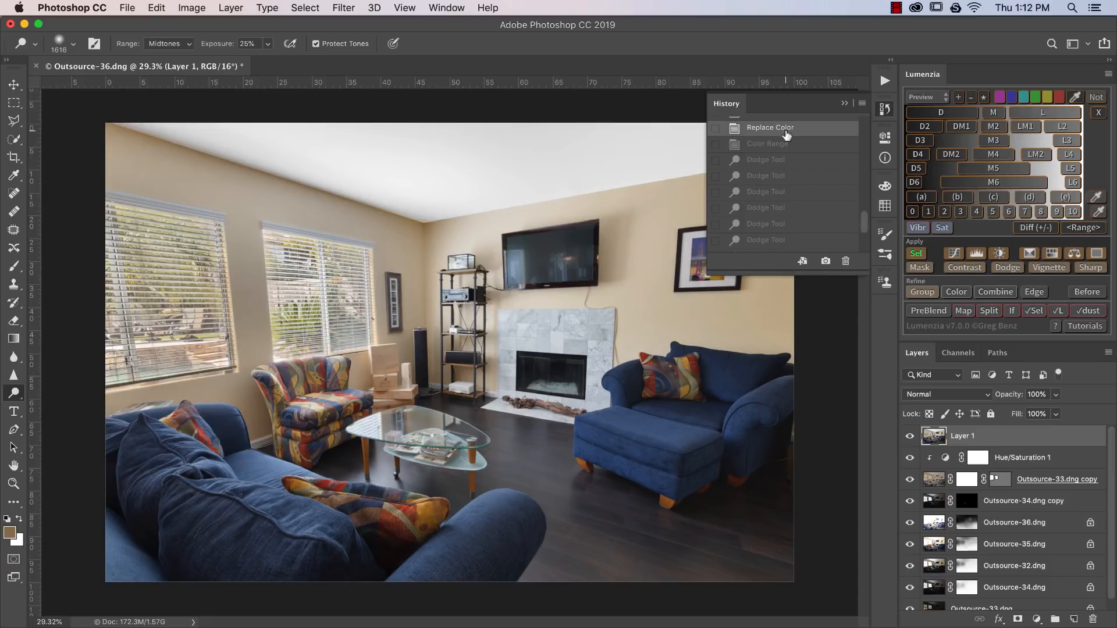
pyautogui.click(884, 109)
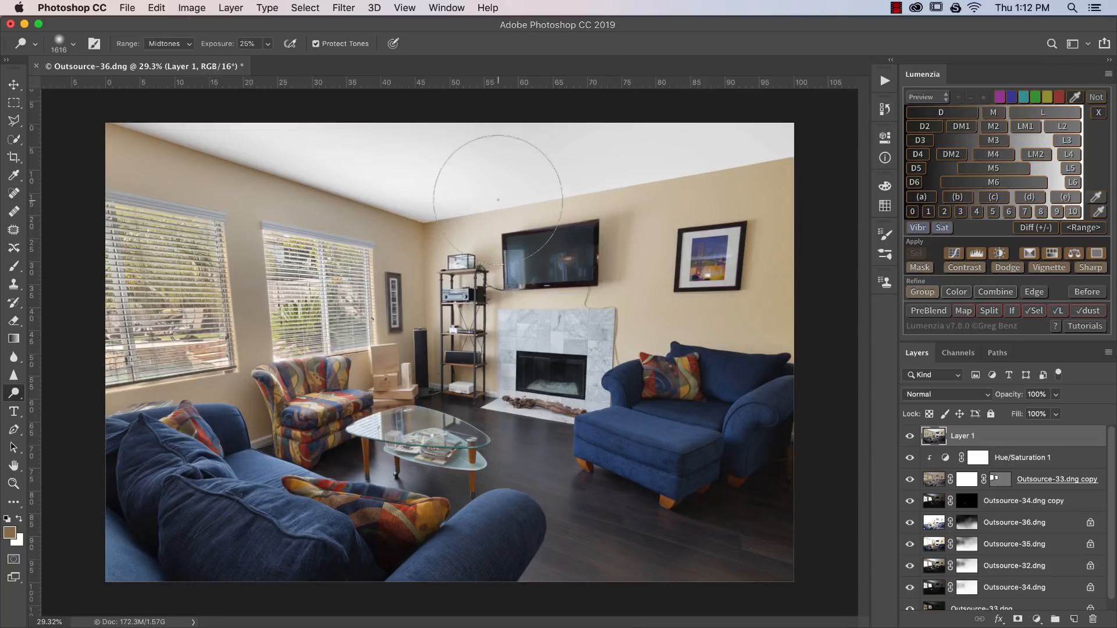
# Step: Build a Lumenzia wide-zone mask by sampling the dark wall beside the patterned armchair, and load it as a selection
pyautogui.click(1097, 197)
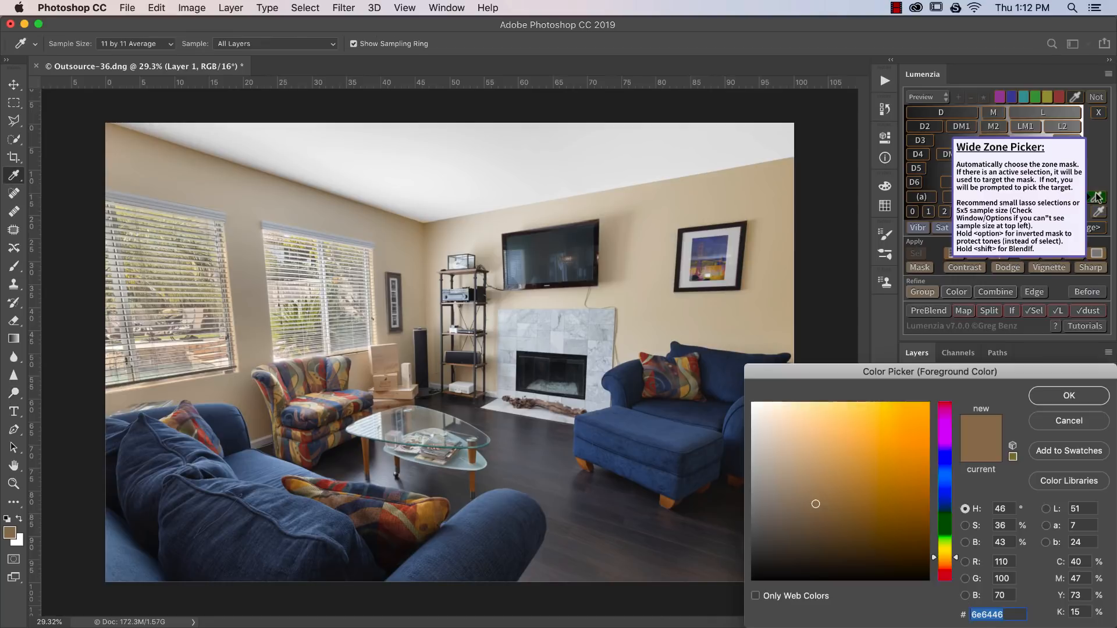
pyautogui.moveTo(935, 373); pyautogui.dragTo(671, 273)
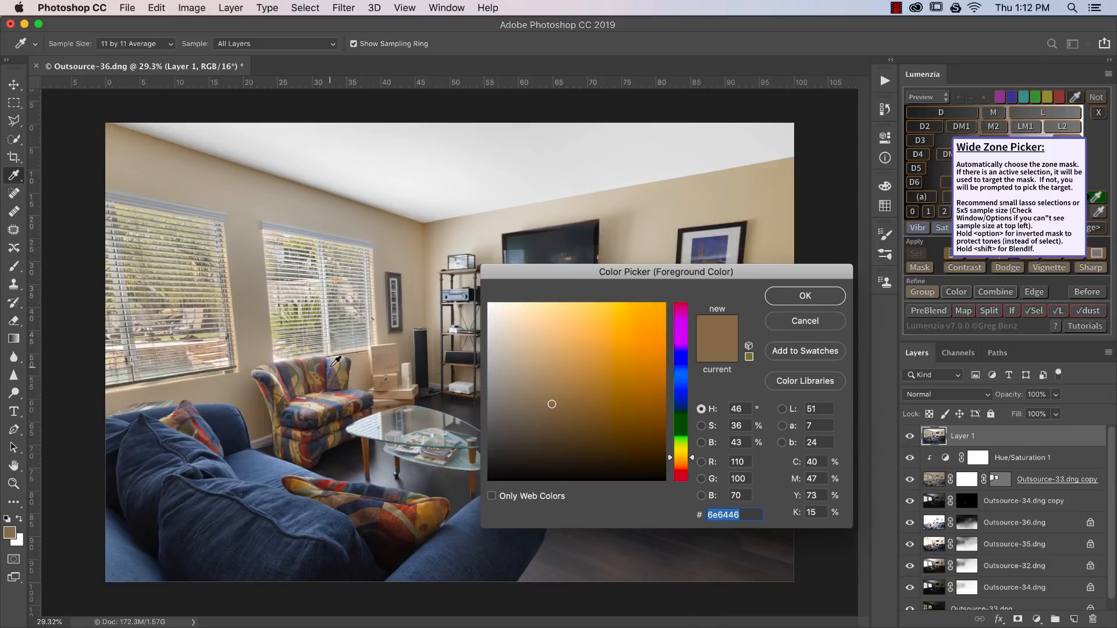
pyautogui.click(259, 408)
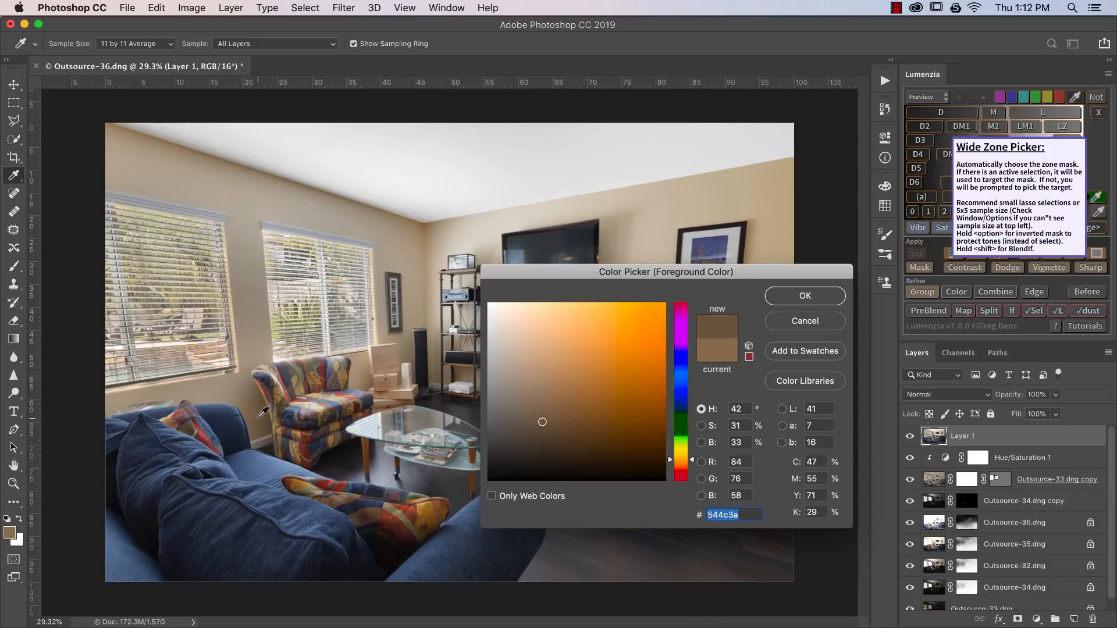
pyautogui.click(777, 296)
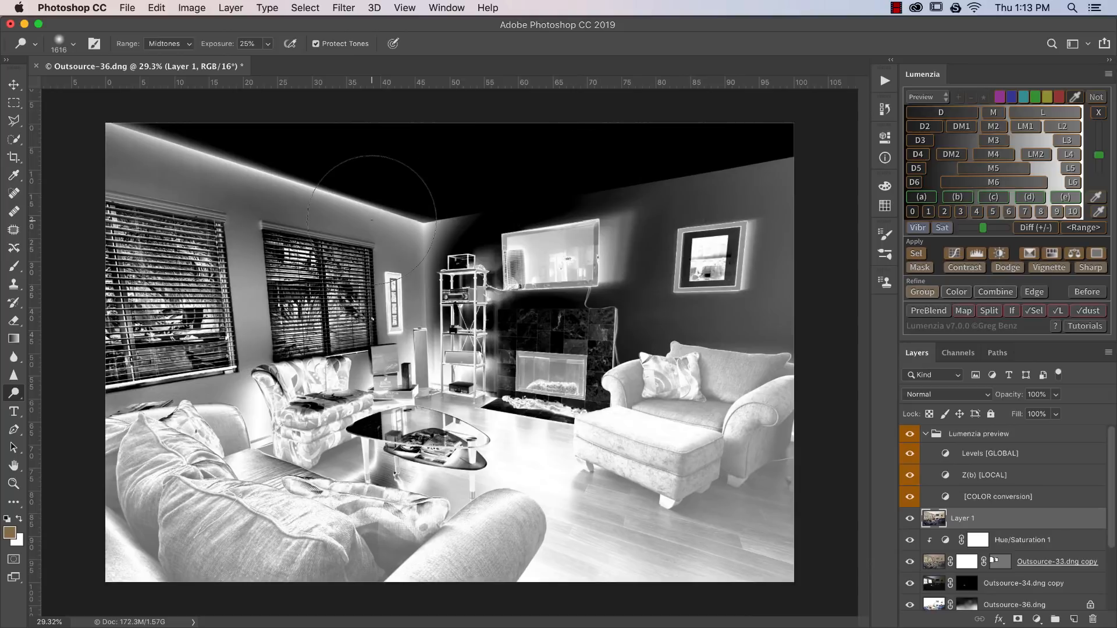
pyautogui.click(912, 254)
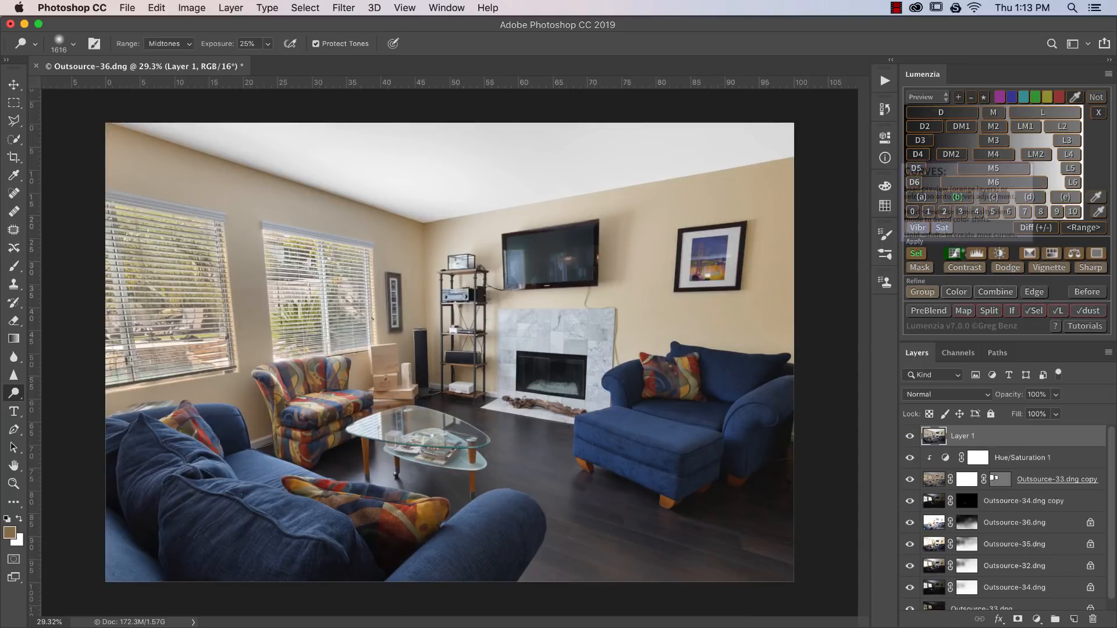
# Step: Add a Curves adjustment through the selection as a layer mask with feather 400, raising the midtones from input 113 to output 141
pyautogui.click(960, 256)
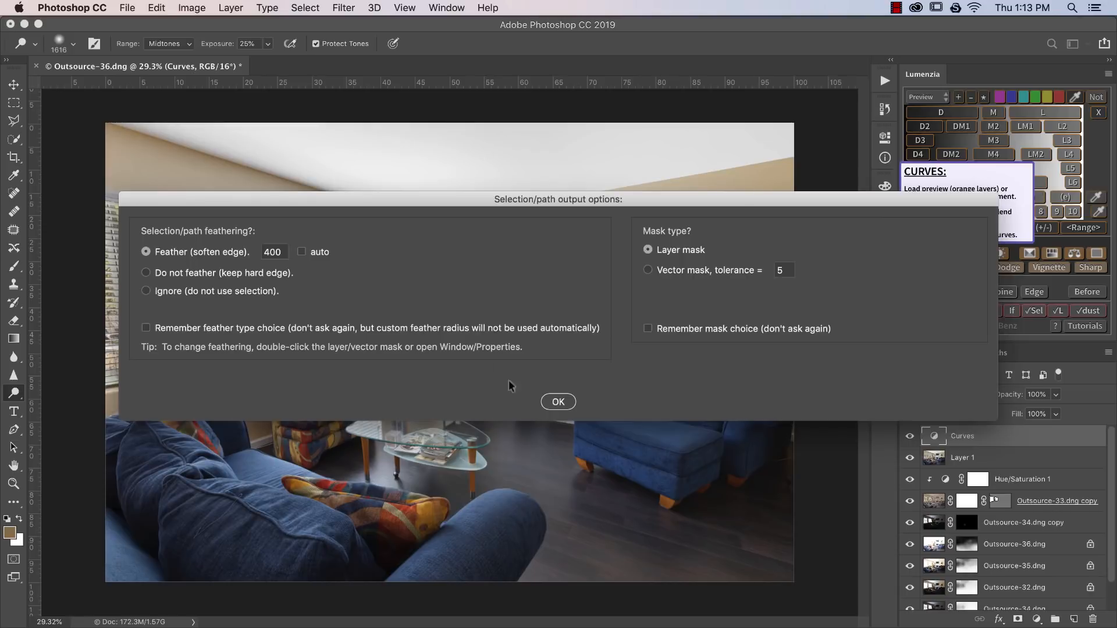
pyautogui.click(553, 404)
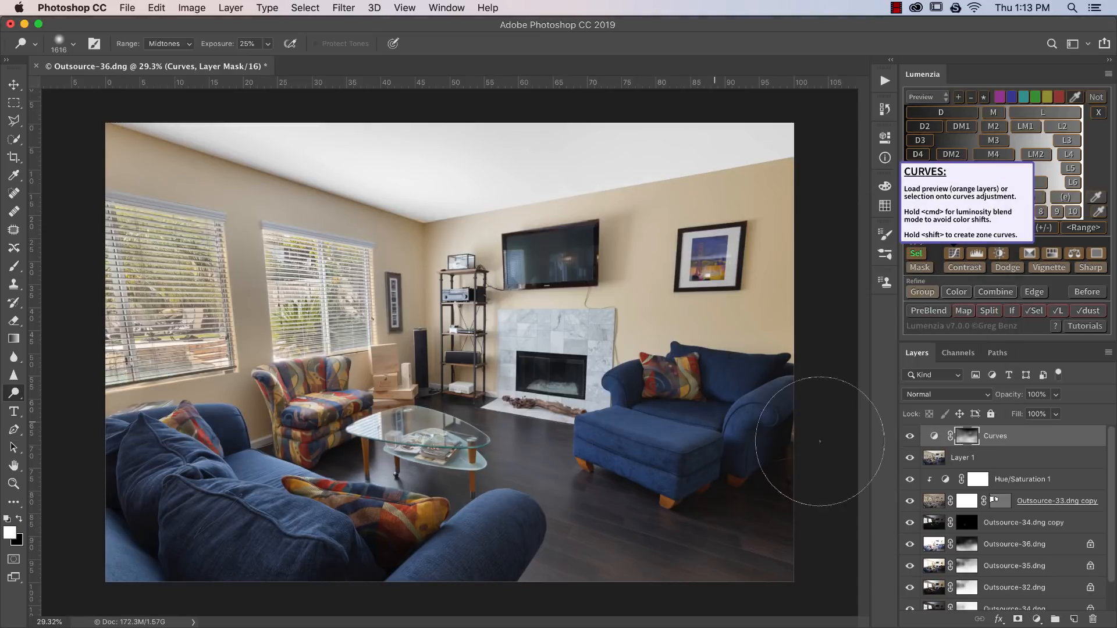
pyautogui.doubleClick(935, 438)
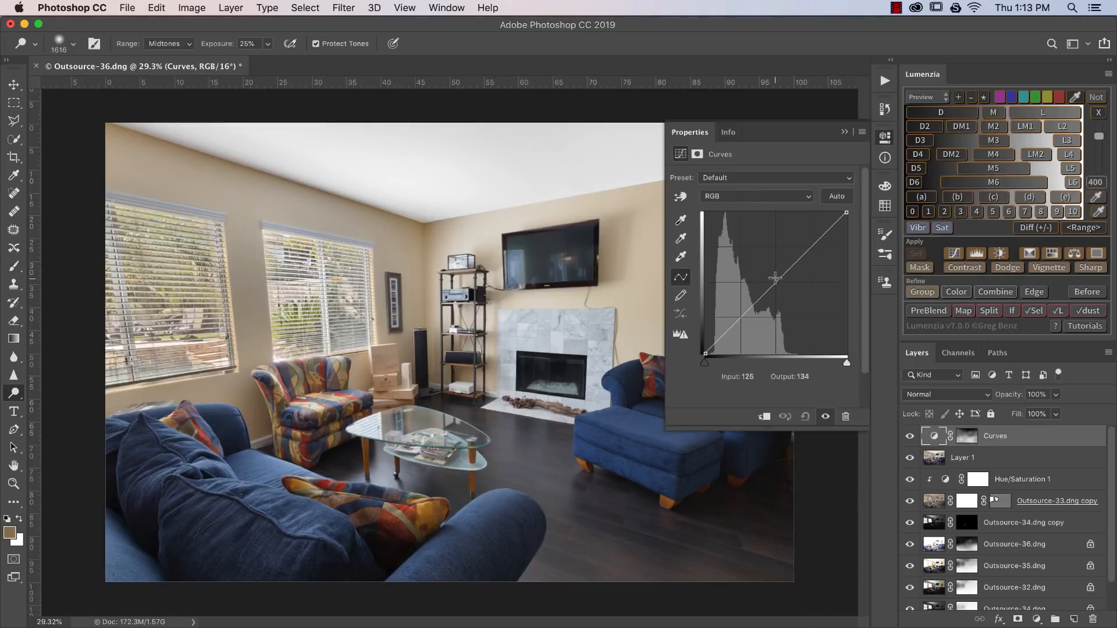
pyautogui.moveTo(775, 278); pyautogui.dragTo(768, 275)
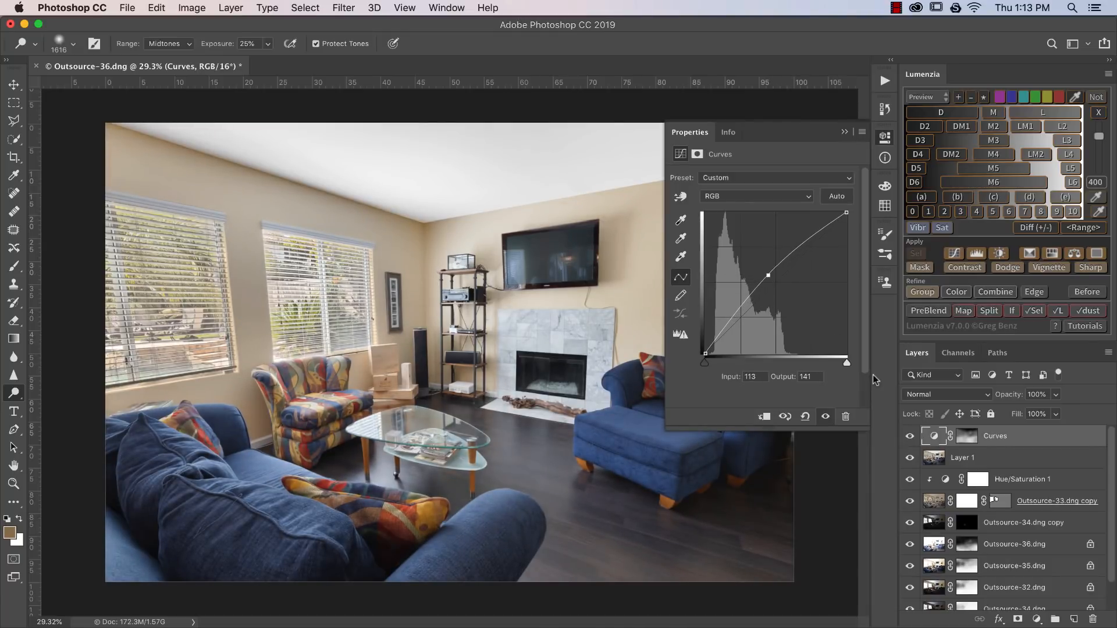
# Step: Group the Curves layer under a black mask and paint the darker walls white with a soft brush about 3171 px wide at 30% flow
pyautogui.click(918, 292)
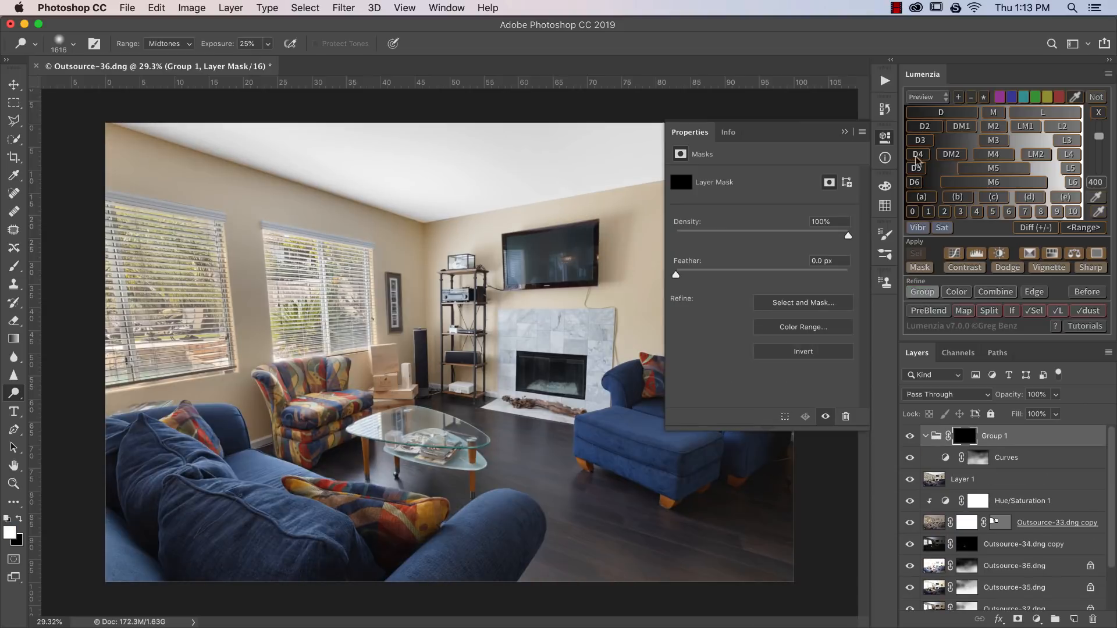
pyautogui.moveTo(252, 532); pyautogui.dragTo(404, 526)
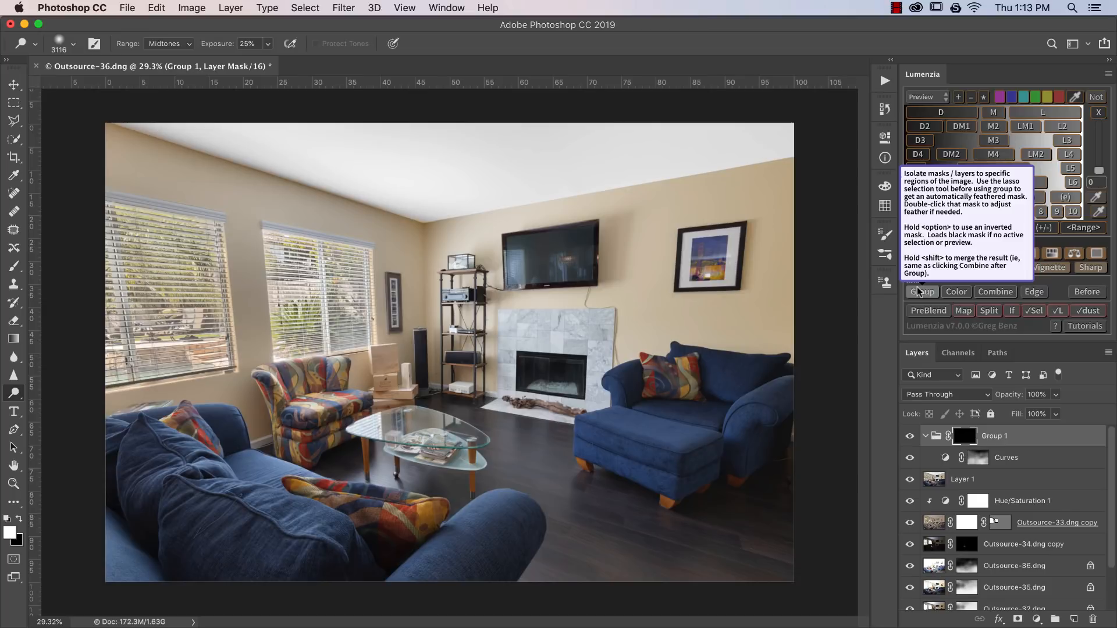
pyautogui.moveTo(476, 342)
pyautogui.mouseDown()
pyautogui.moveTo(558, 344)
pyautogui.moveTo(378, 357)
pyautogui.mouseUp()
pyautogui.press('b')
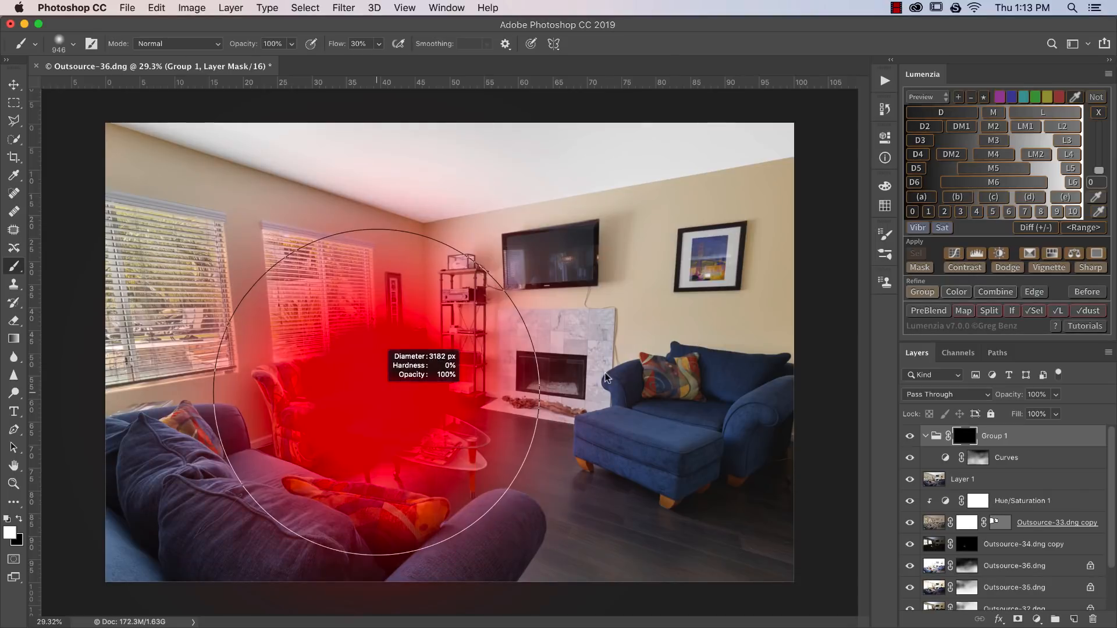
pyautogui.moveTo(377, 392); pyautogui.dragTo(603, 377)
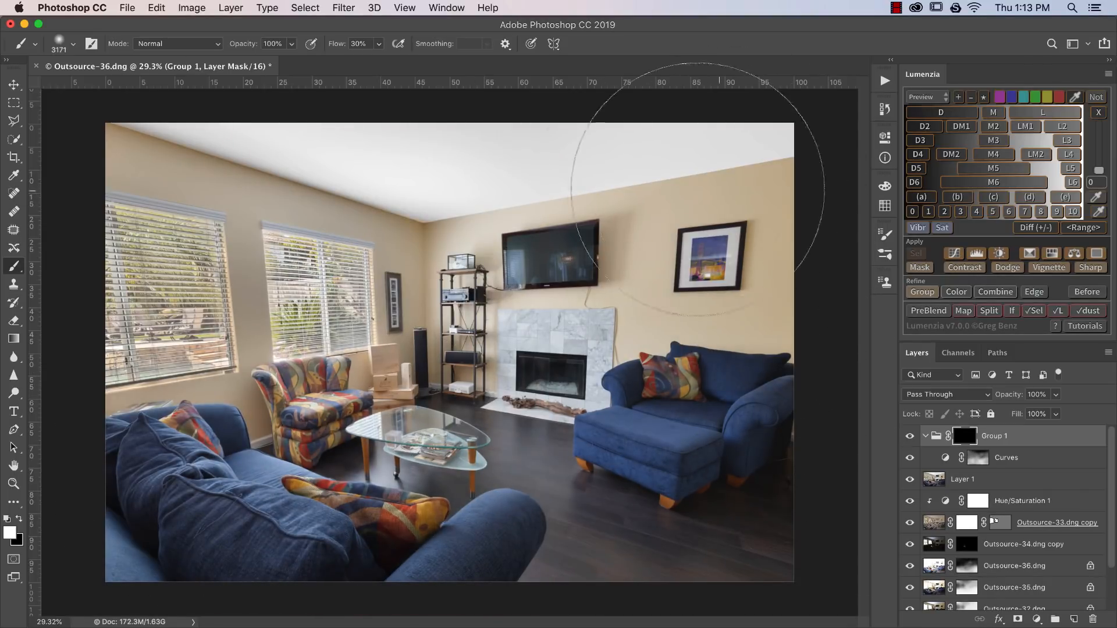
pyautogui.moveTo(386, 175)
pyautogui.mouseDown()
pyautogui.moveTo(110, 132)
pyautogui.moveTo(484, 532)
pyautogui.moveTo(223, 330)
pyautogui.moveTo(334, 381)
pyautogui.mouseUp()
# Step: Compare the room with Group 1 hidden and shown, and view the whole image fitted to the window
pyautogui.click(909, 437)
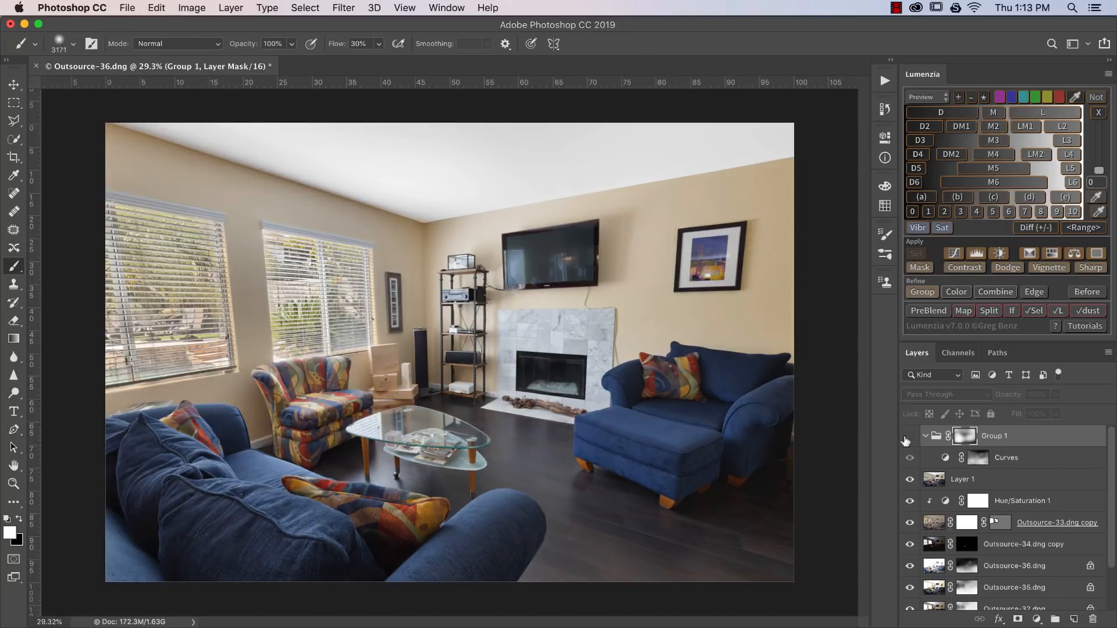
pyautogui.click(909, 436)
pyautogui.click(909, 437)
pyautogui.click(909, 437)
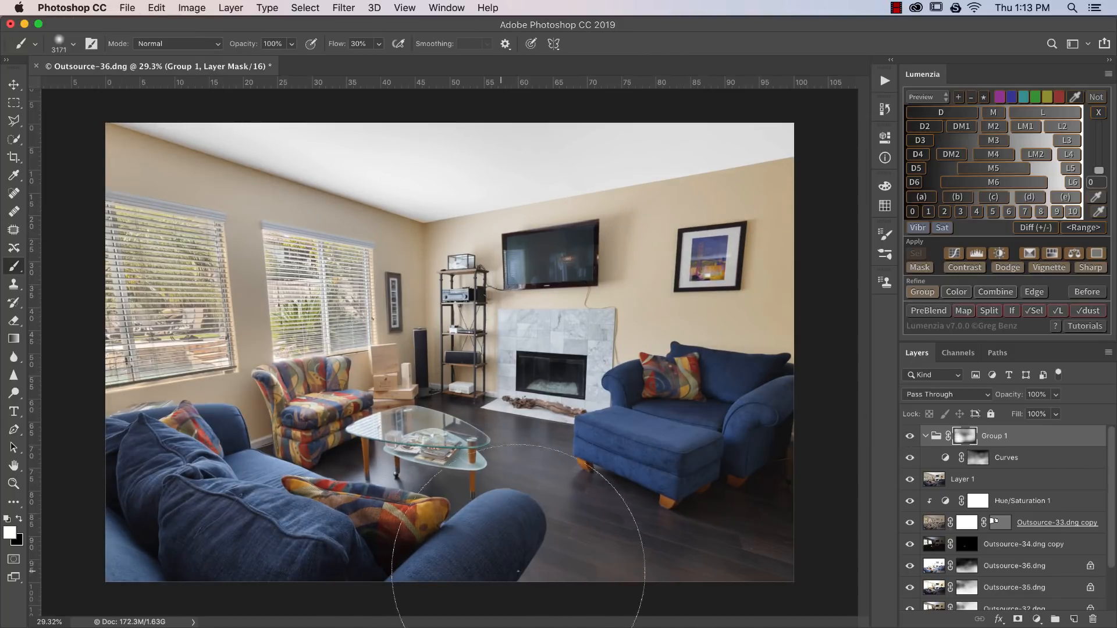
pyautogui.press('z')
pyautogui.moveTo(463, 458); pyautogui.dragTo(502, 462)
pyautogui.rightClick(502, 462)
pyautogui.click(507, 467)
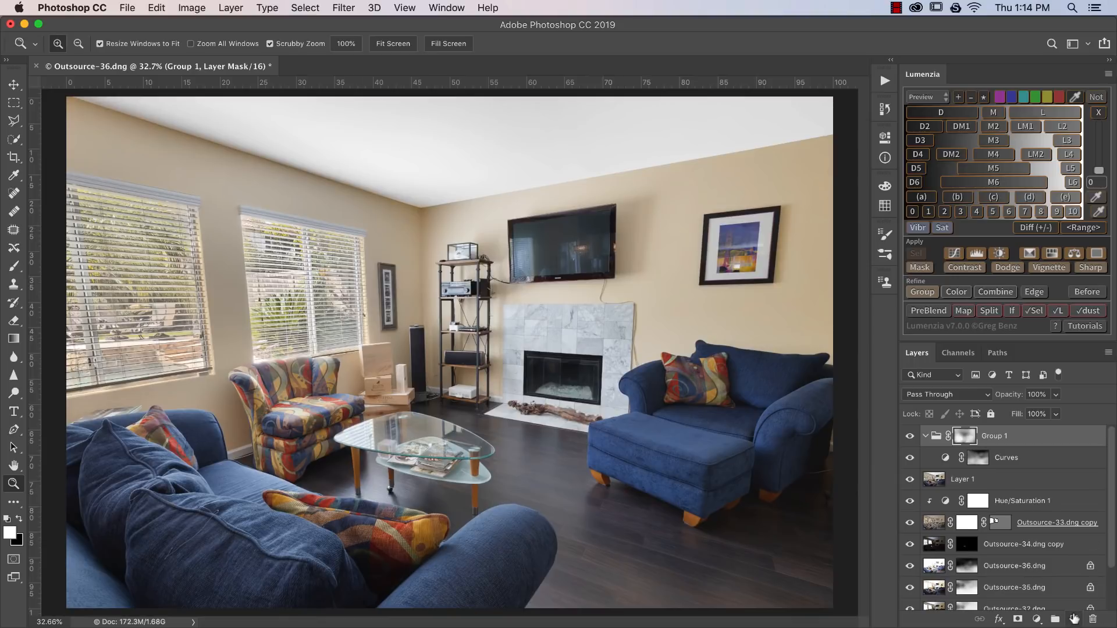
# Step: Create a new empty layer and place it above Group 1
pyautogui.click(1074, 619)
pyautogui.moveTo(980, 460); pyautogui.dragTo(977, 425)
# Step: Trace the TV screen with a closed four-corner Pen path and apply it to the new layer as a vector mask
pyautogui.moveTo(601, 228); pyautogui.dragTo(685, 231)
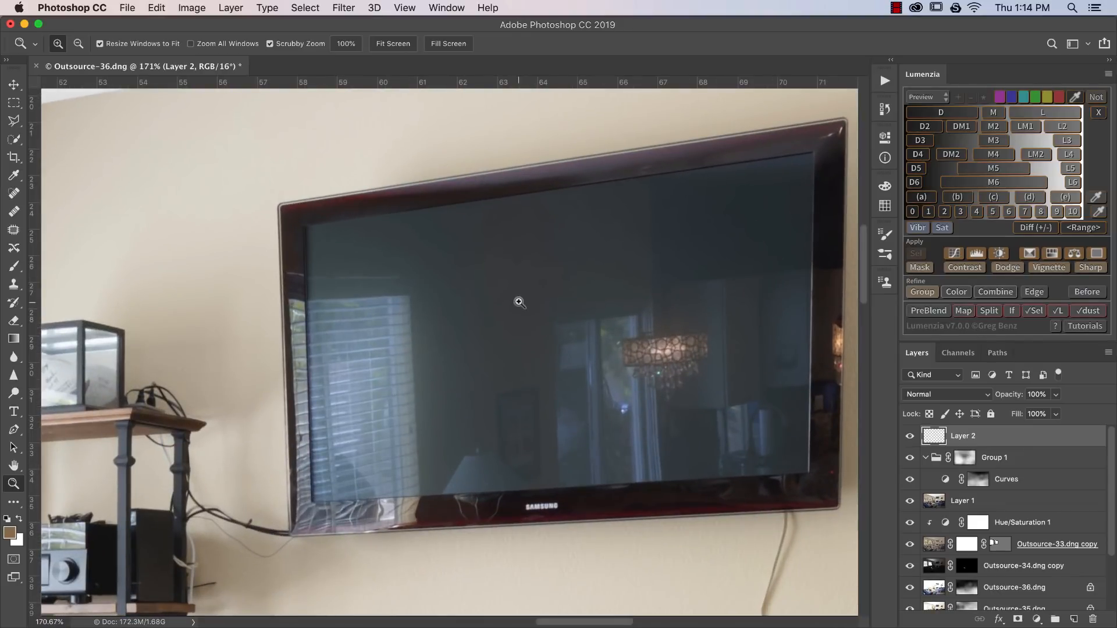
pyautogui.press('p')
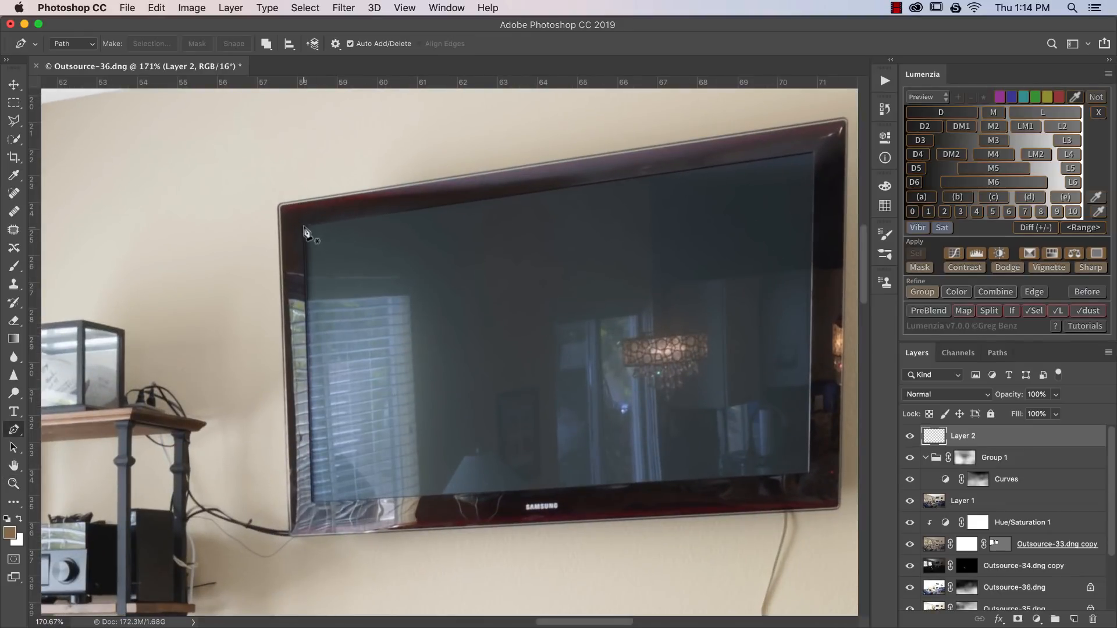
pyautogui.click(303, 226)
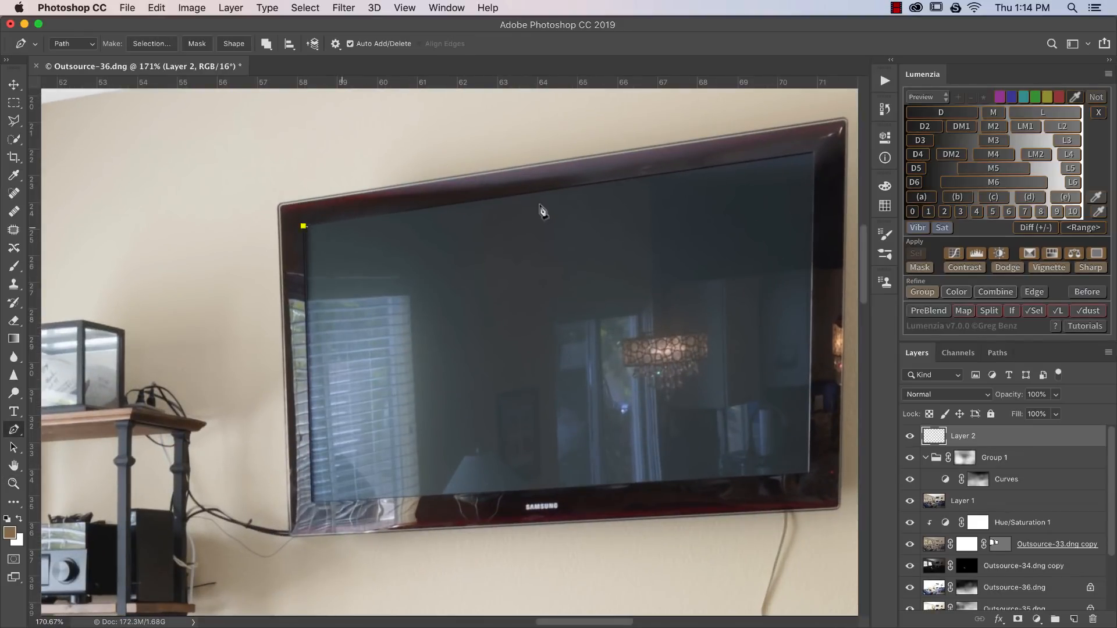
pyautogui.click(814, 152)
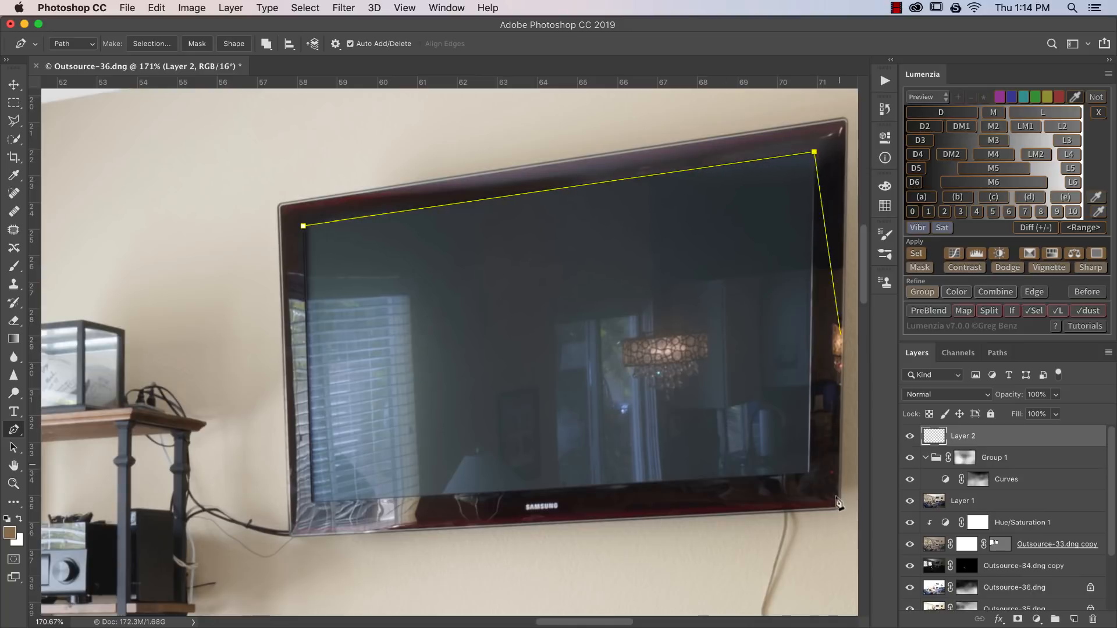
pyautogui.click(809, 472)
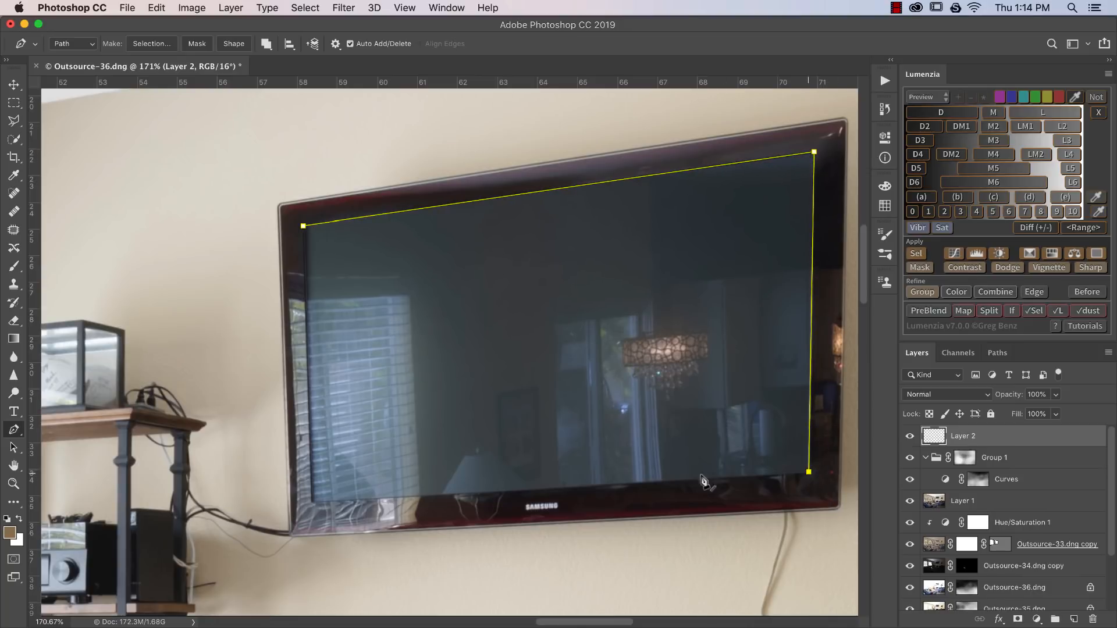
pyautogui.click(312, 503)
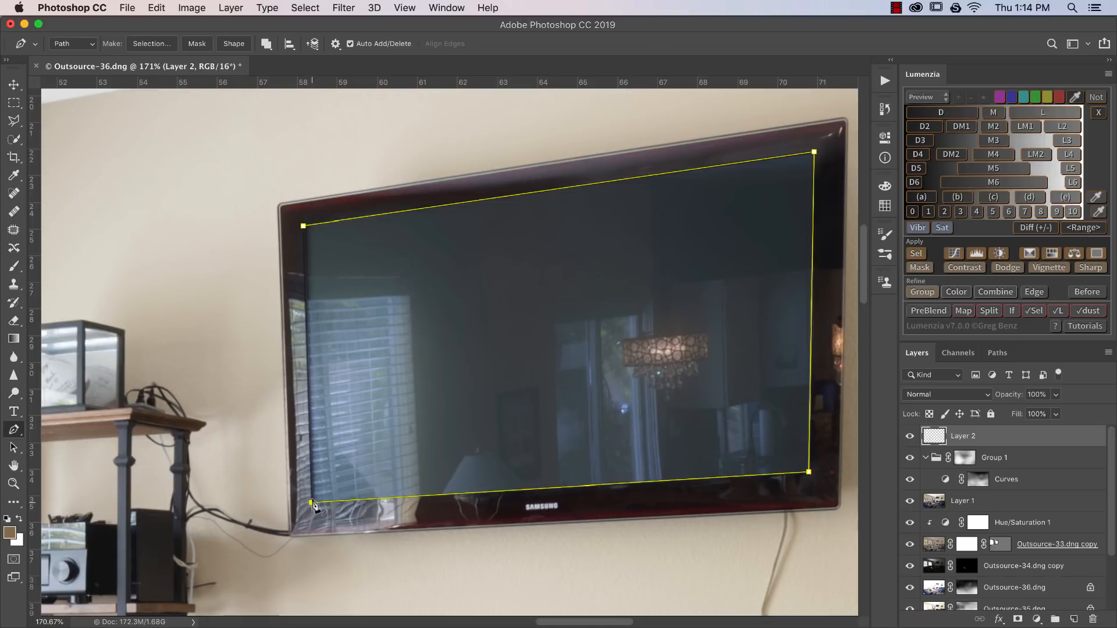
pyautogui.click(303, 226)
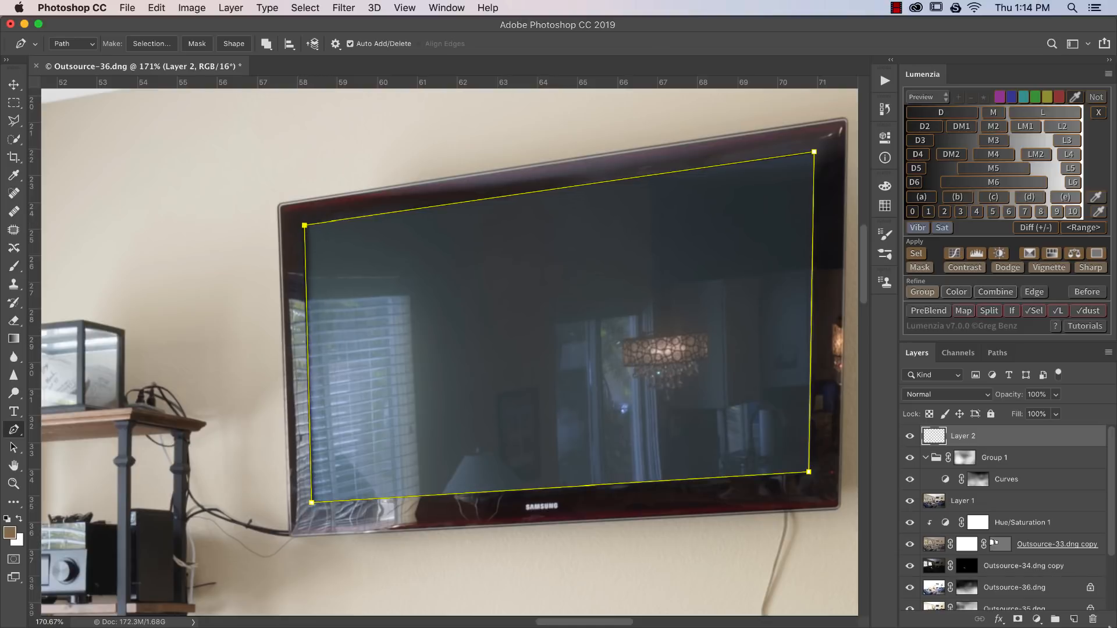
pyautogui.click(1018, 619)
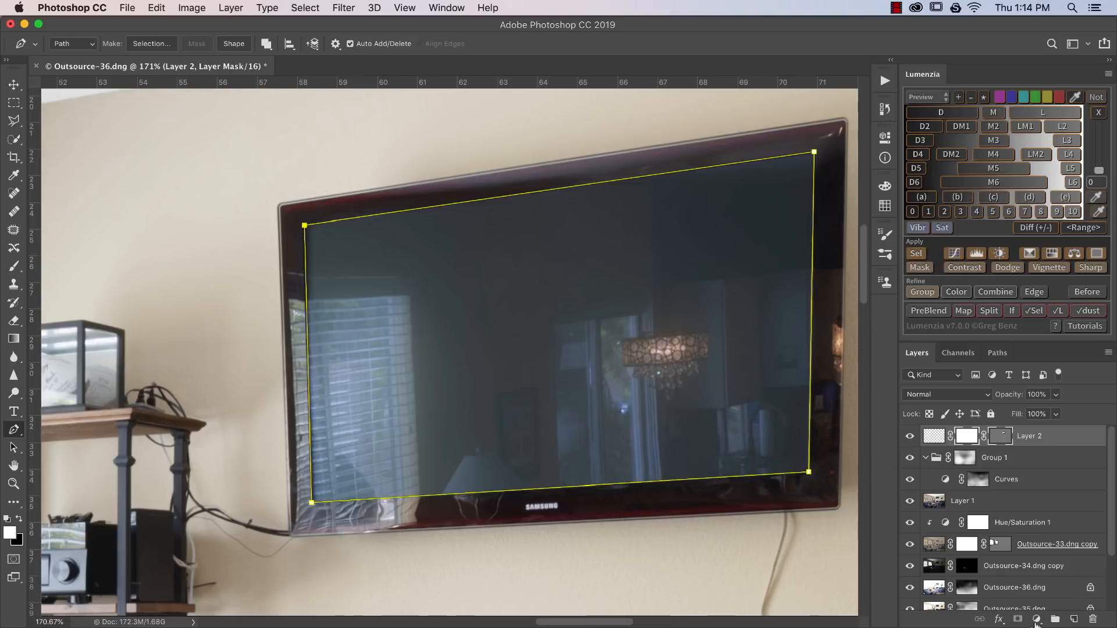
# Step: Fill the TV screen on Layer 2 with a Black, White linear gradient running diagonally from its lower-right corner to its upper-left corner
pyautogui.click(1002, 440)
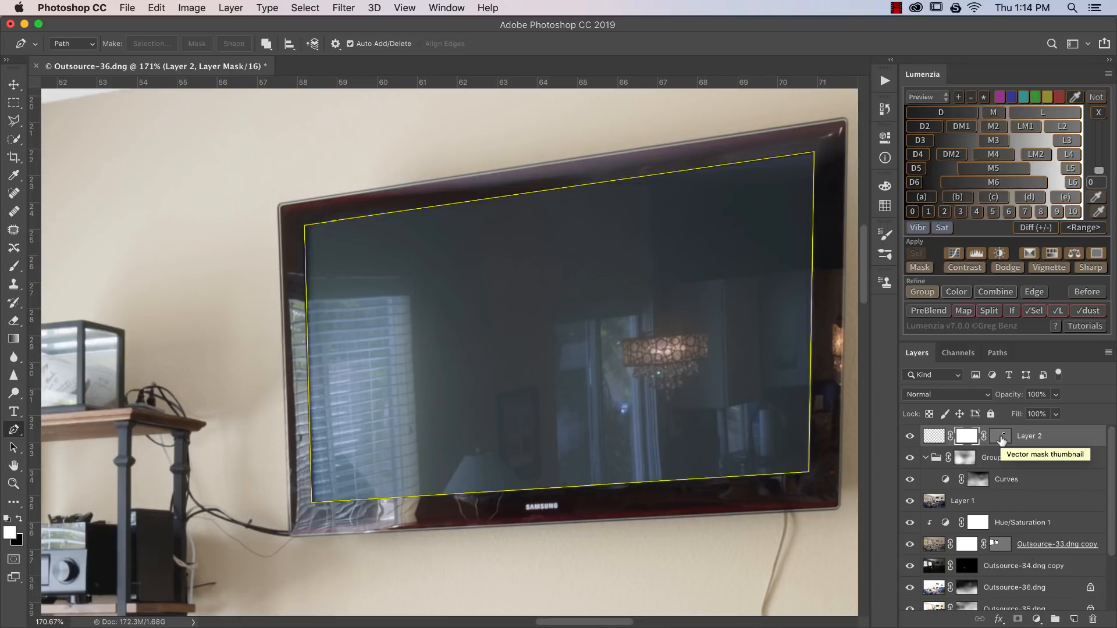
pyautogui.click(1001, 440)
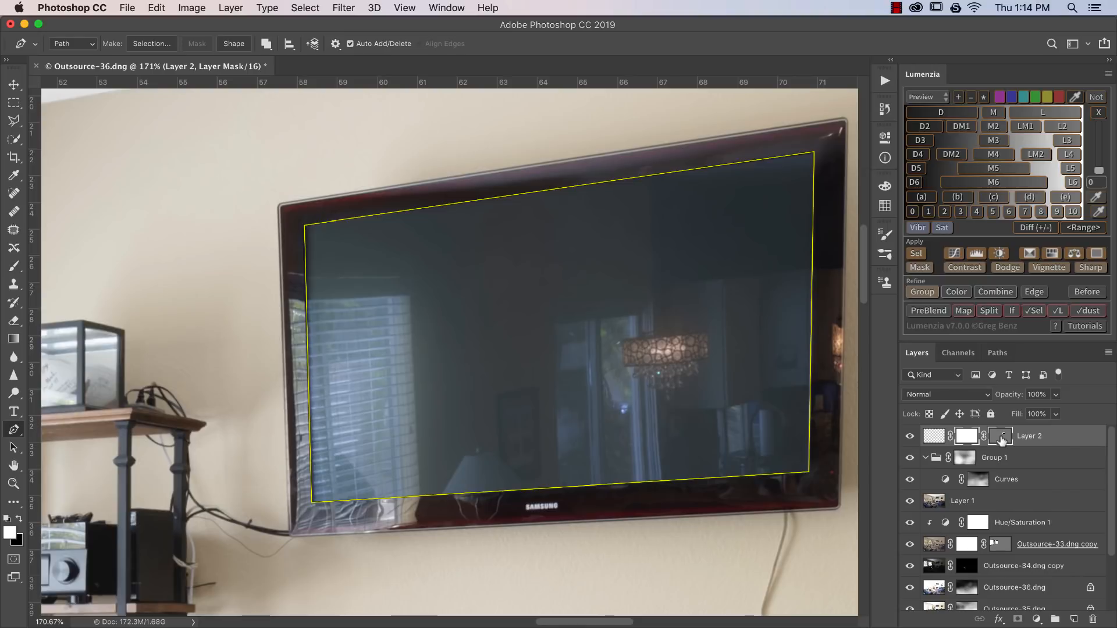
pyautogui.click(934, 437)
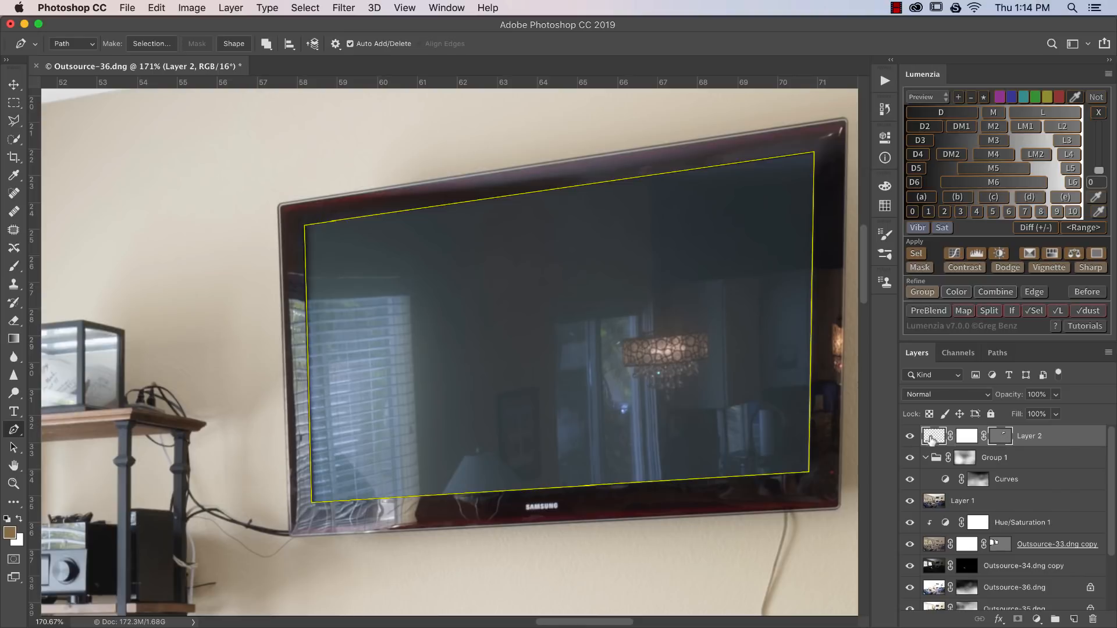
pyautogui.press('g')
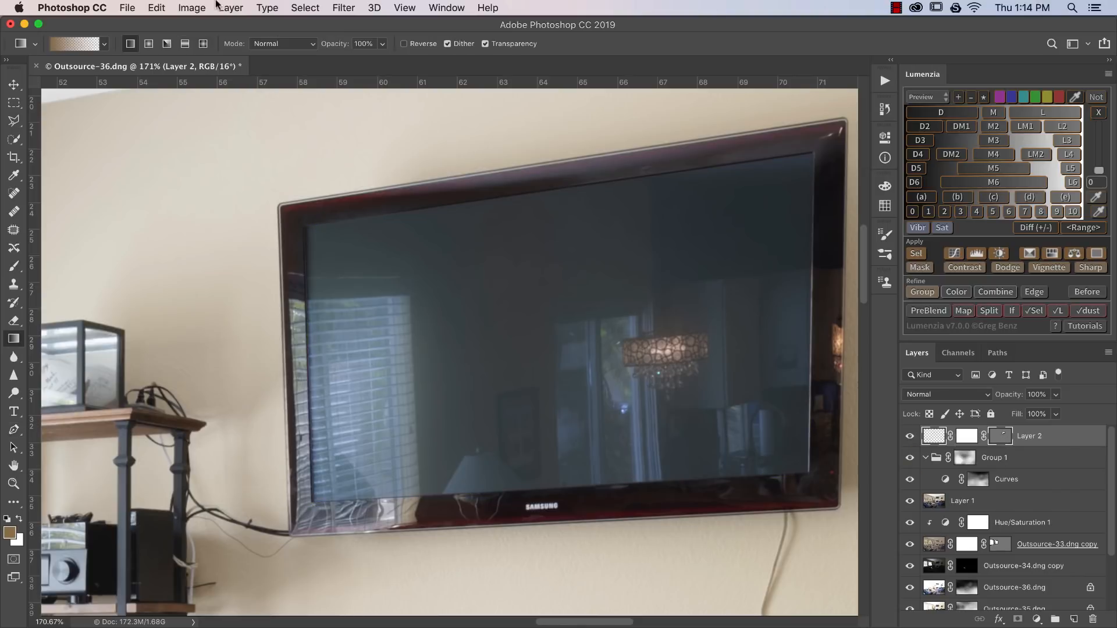
pyautogui.click(90, 47)
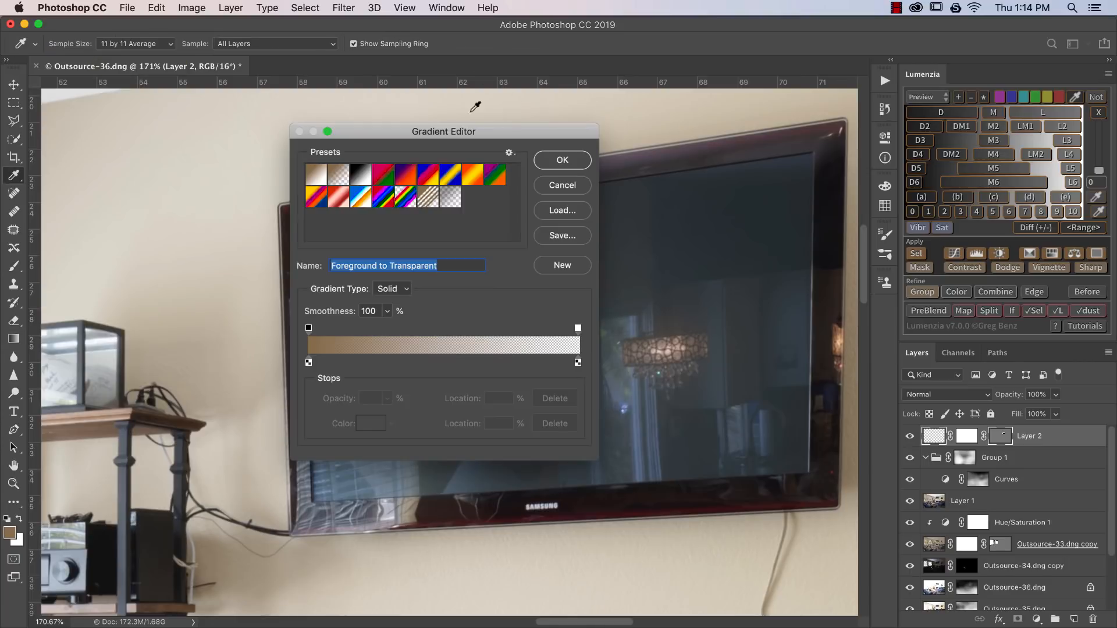
pyautogui.click(362, 184)
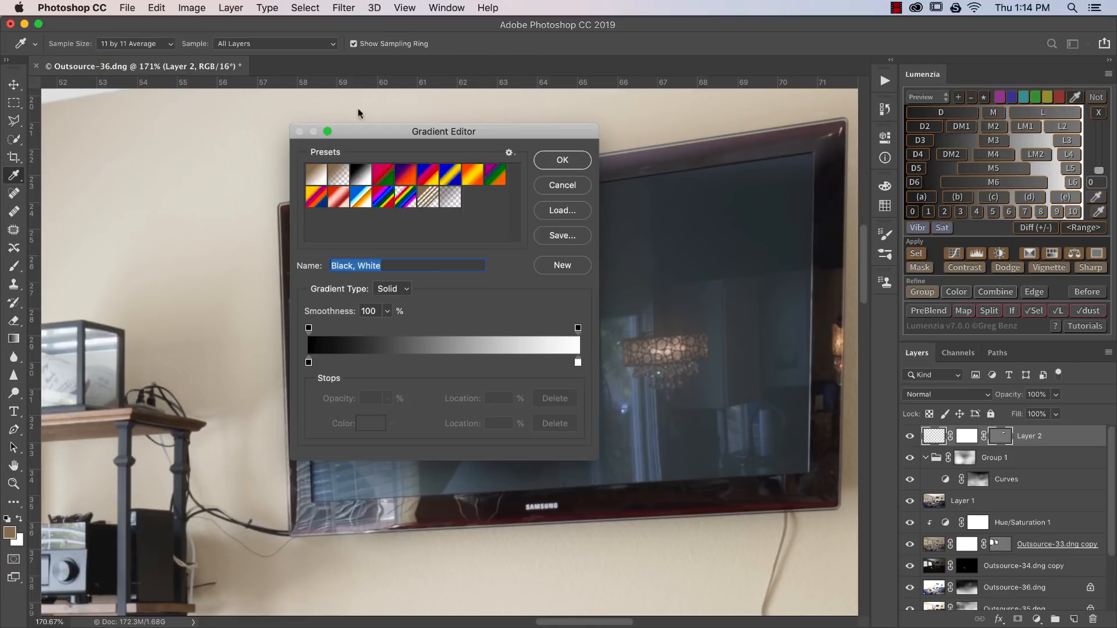
pyautogui.click(562, 160)
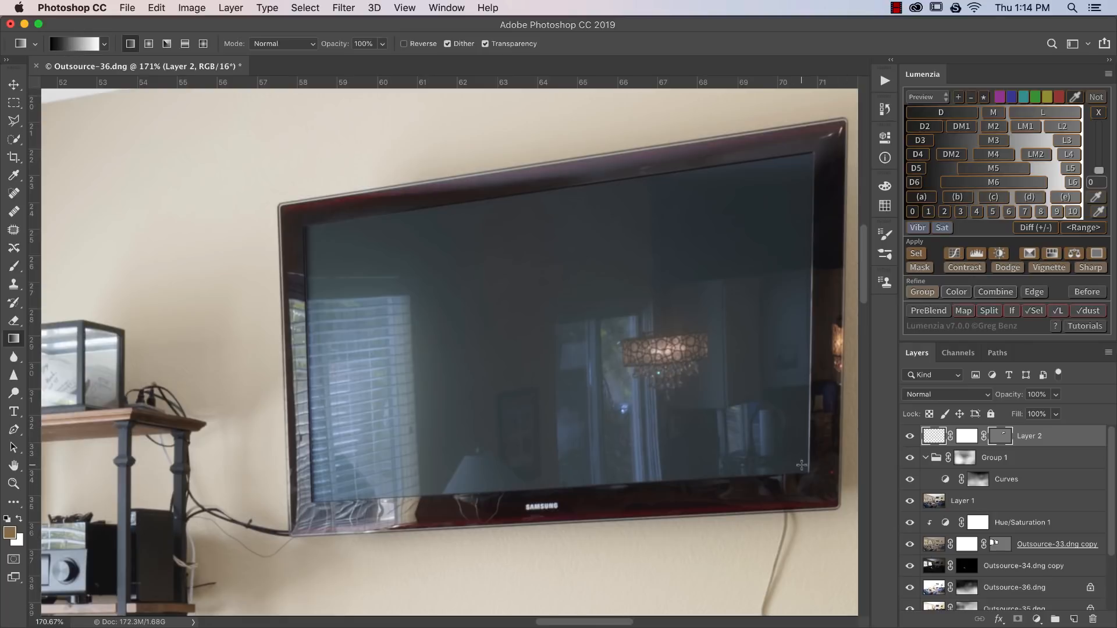
pyautogui.moveTo(802, 465); pyautogui.dragTo(315, 232)
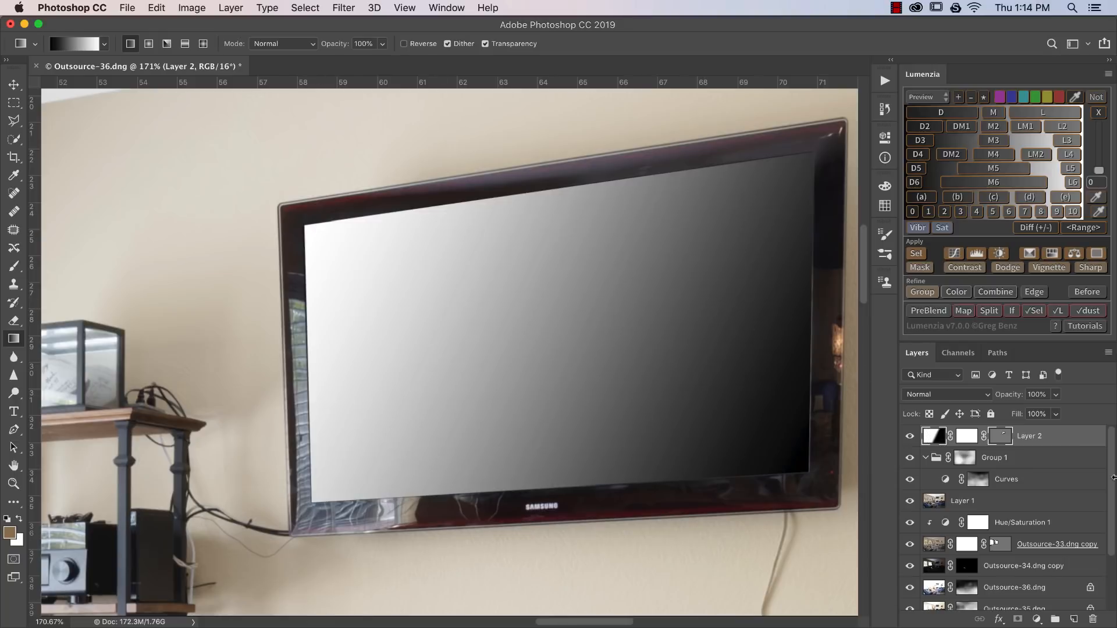
# Step: Feather Layer 2's vector mask by 1 px
pyautogui.click(885, 137)
pyautogui.click(1001, 437)
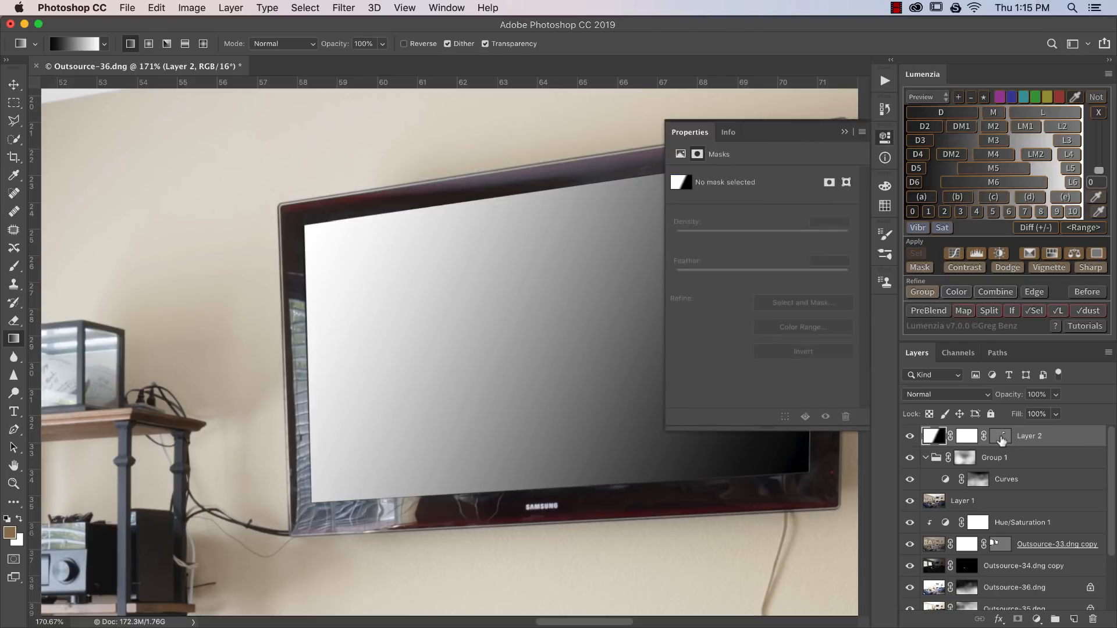
pyautogui.click(826, 260)
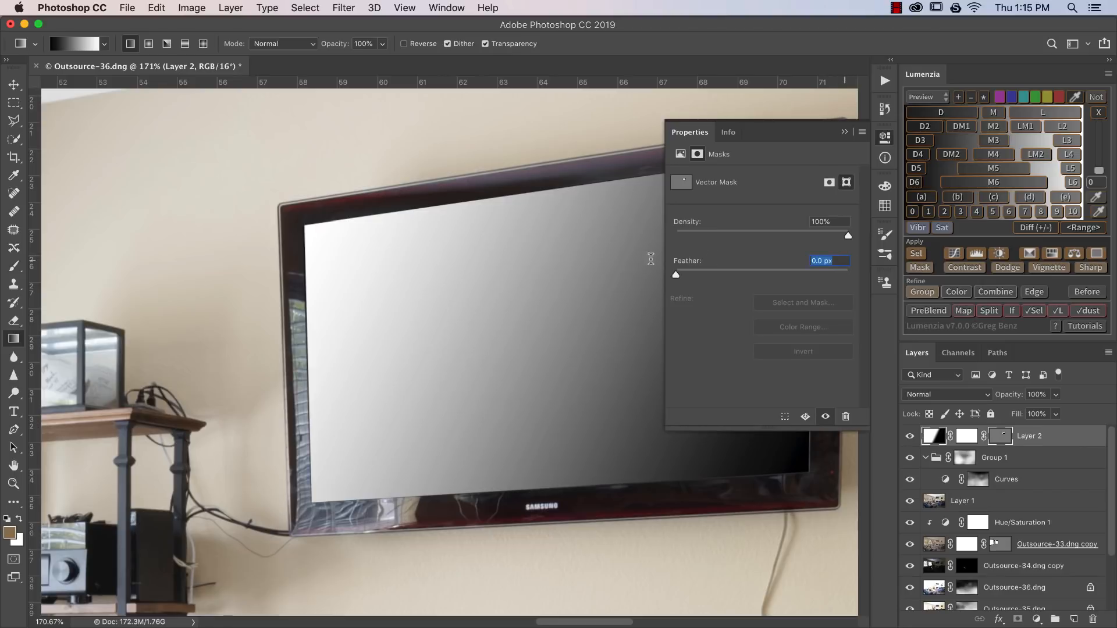
pyautogui.write('1')
pyautogui.press('Return')
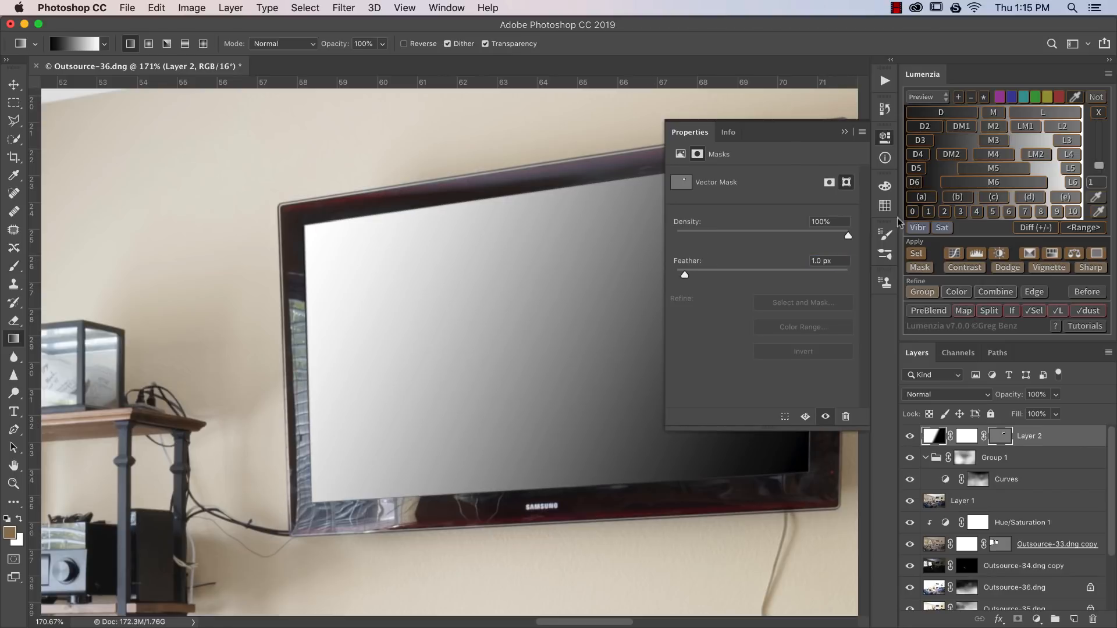
pyautogui.click(885, 137)
# Step: Darken the TV screen gradient with Levels by lowering the output white level to a dark grey
pyautogui.hscroll(3, 788, 277)
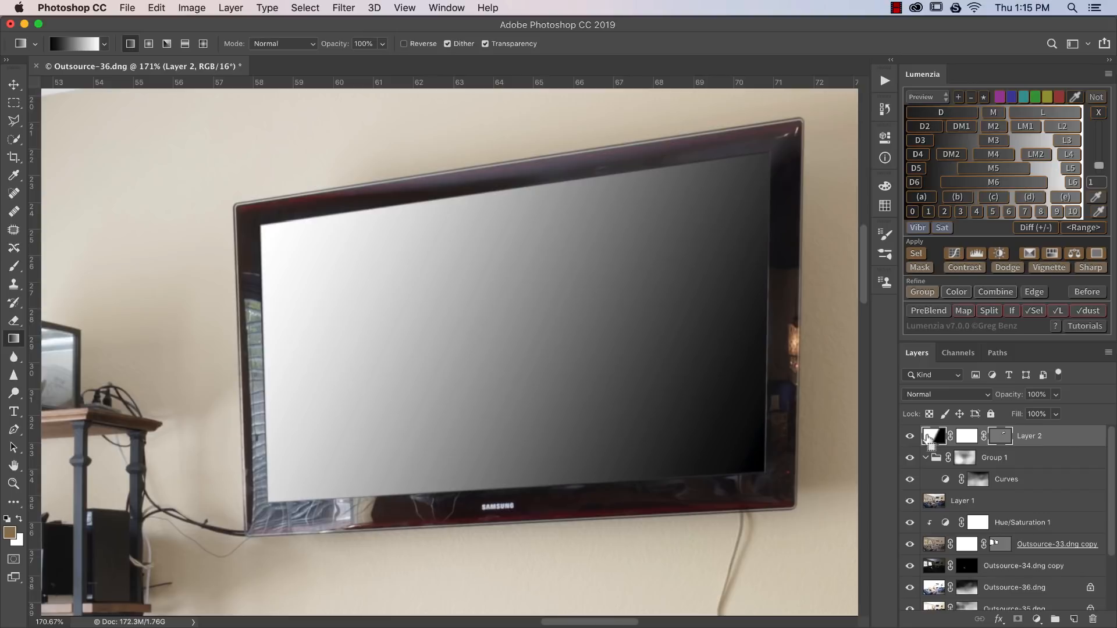
pyautogui.hotkey('ctrl', 'l')
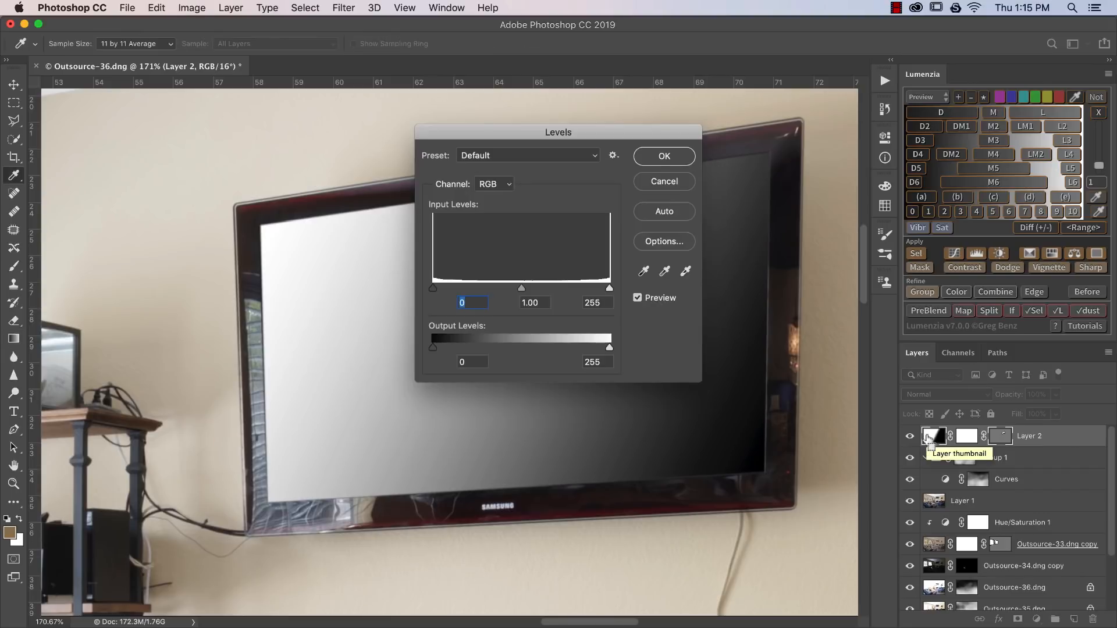
pyautogui.moveTo(573, 135); pyautogui.dragTo(942, 196)
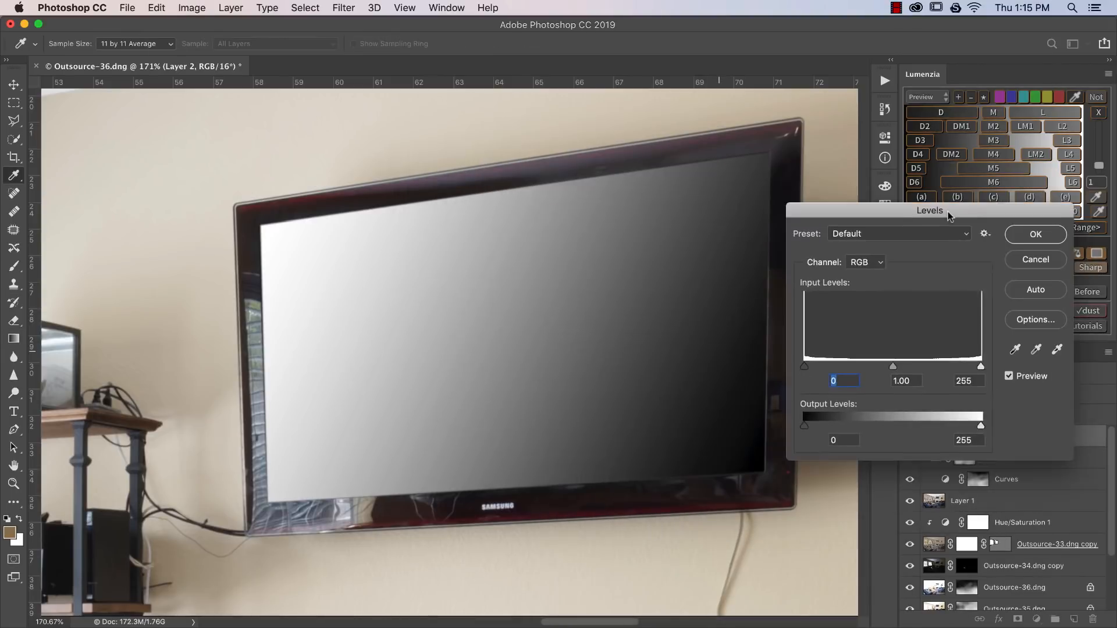
pyautogui.moveTo(983, 424); pyautogui.dragTo(811, 425)
pyautogui.click(1039, 233)
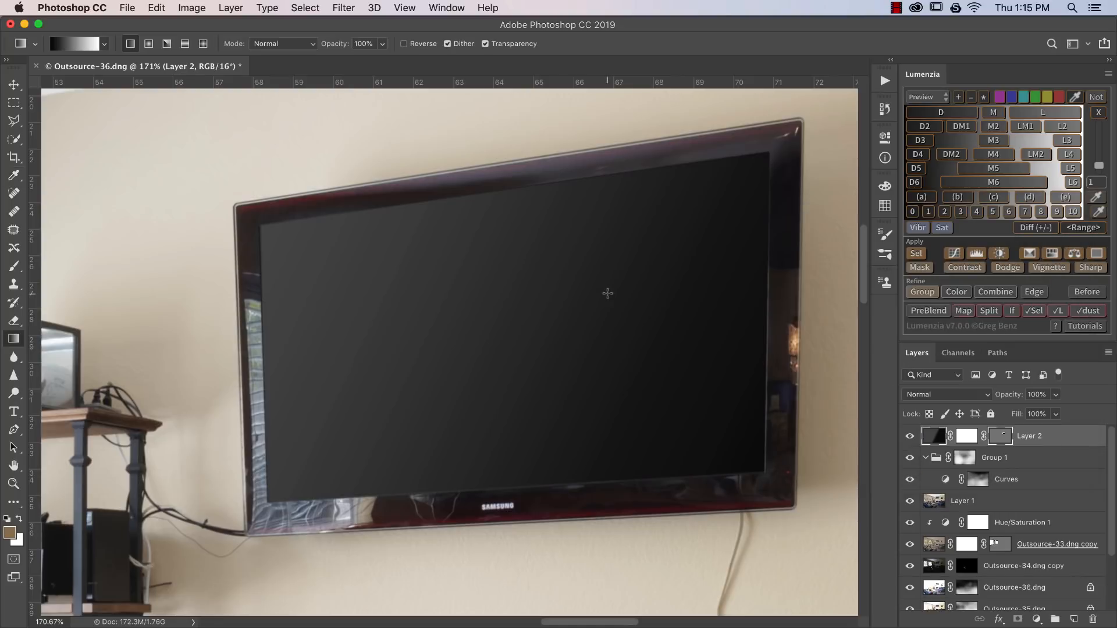
# Step: Create a High Pass sharpening layer limited to midtones, with a radius of 2.7 pixels
pyautogui.press('super+0')
pyautogui.press('z')
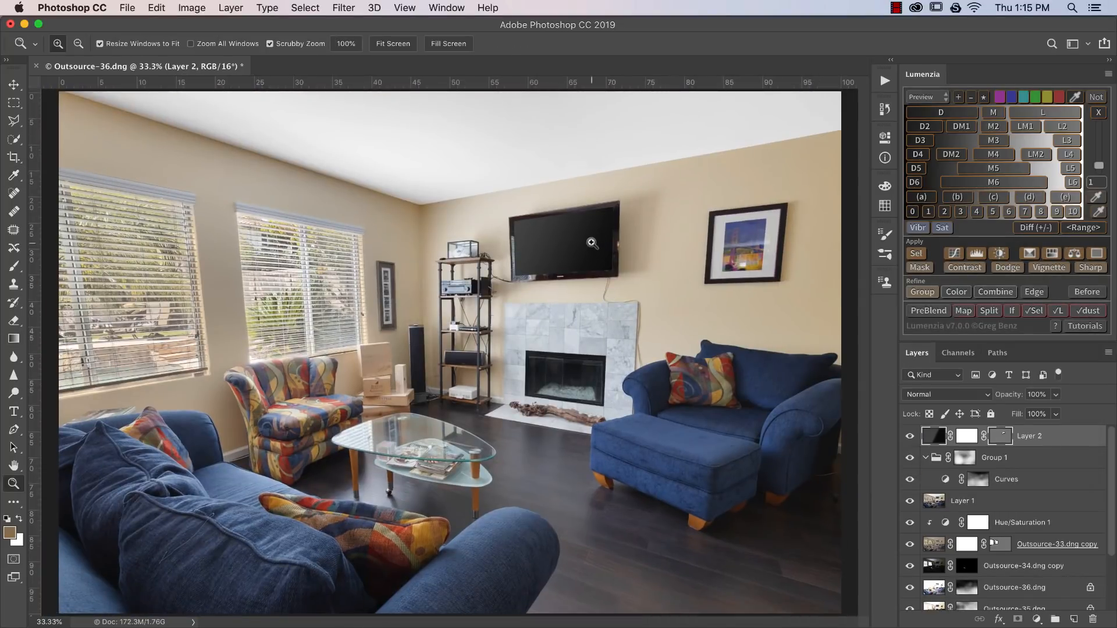
pyautogui.moveTo(594, 244); pyautogui.dragTo(656, 254)
pyautogui.rightClick(656, 254)
pyautogui.click(659, 254)
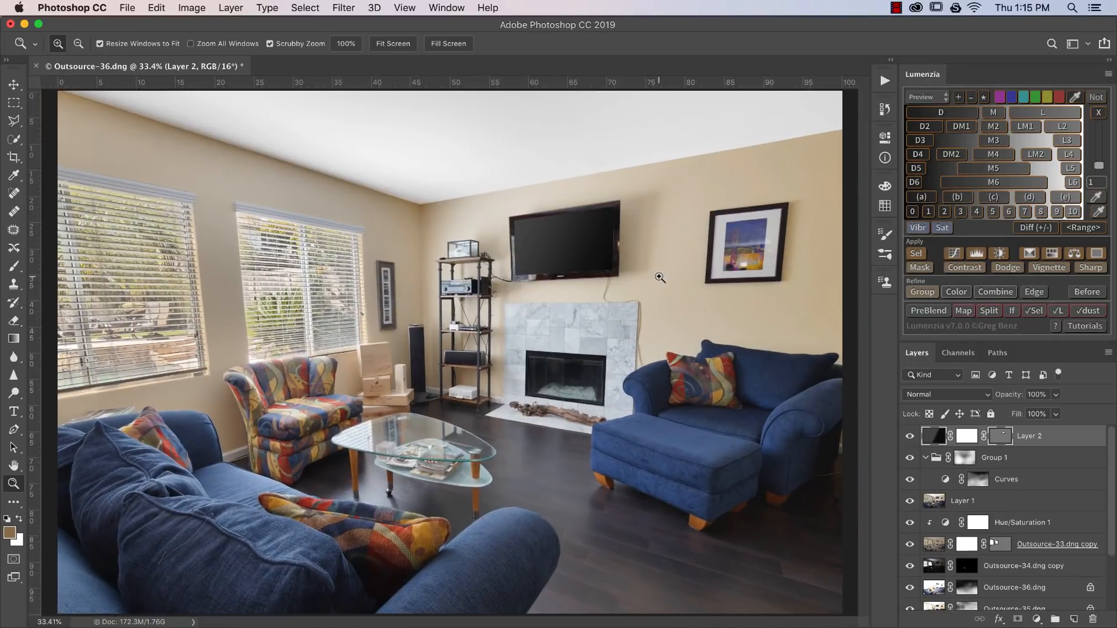
pyautogui.moveTo(569, 378); pyautogui.dragTo(558, 377)
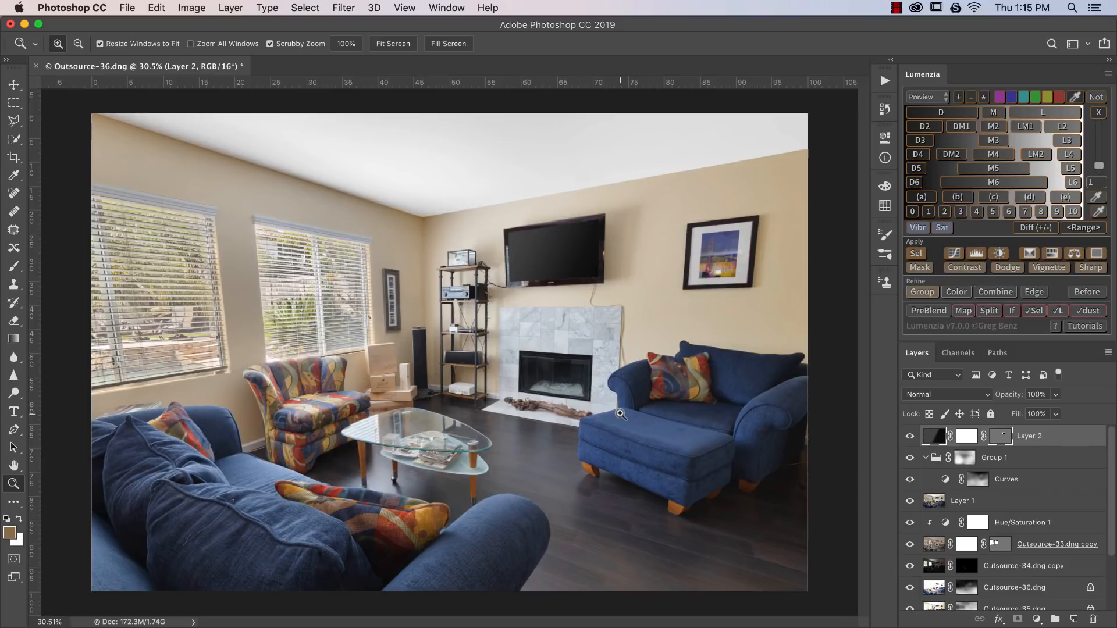
pyautogui.click(1090, 267)
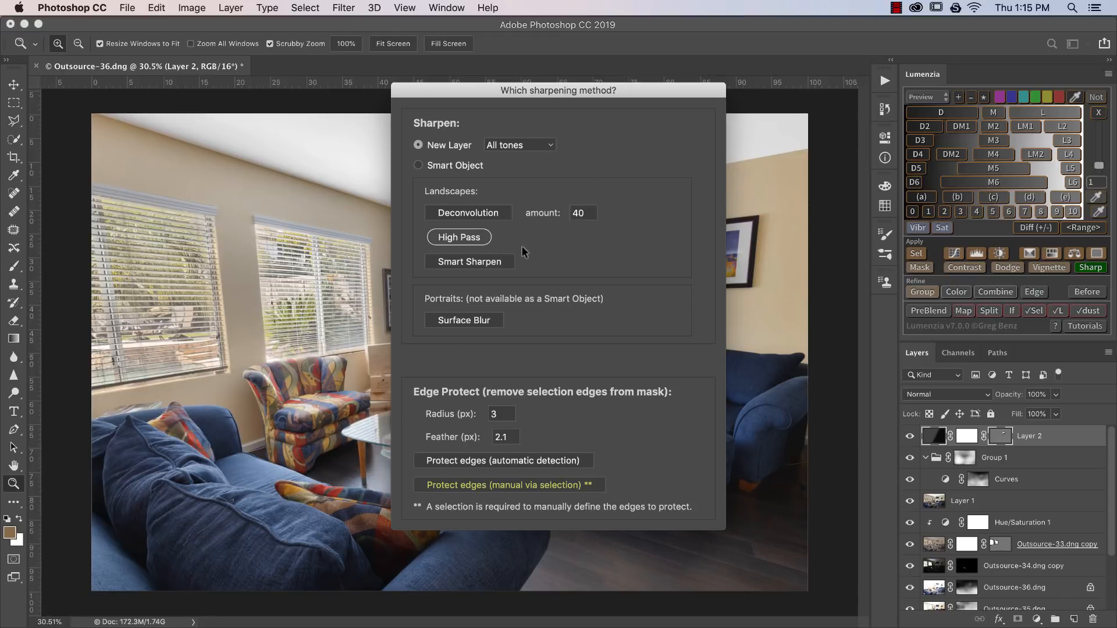
pyautogui.click(520, 146)
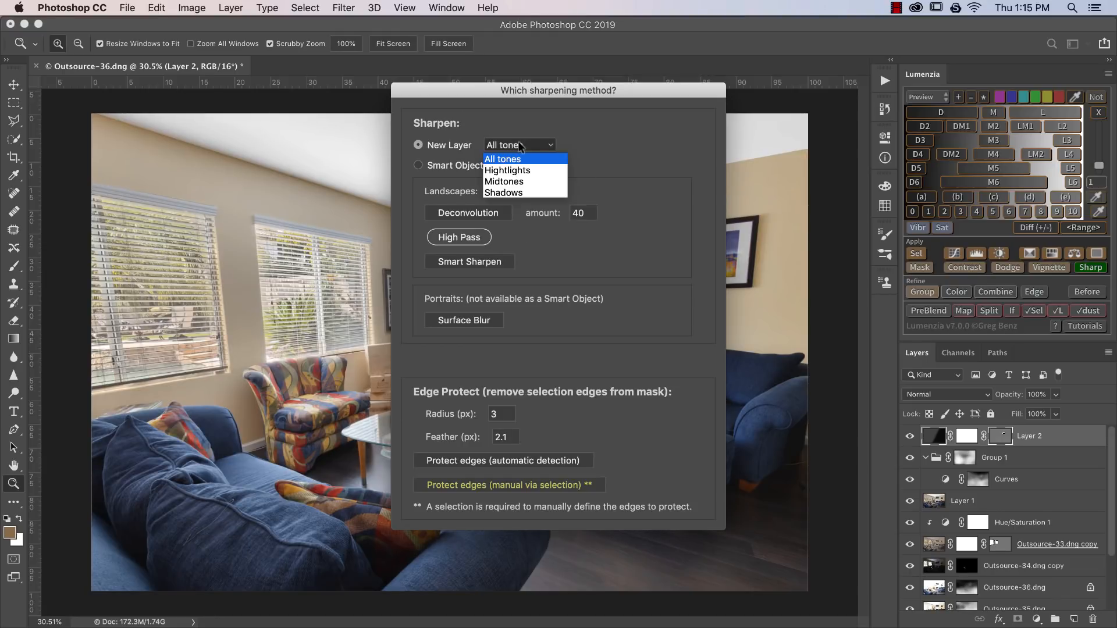
pyautogui.click(518, 176)
pyautogui.click(481, 237)
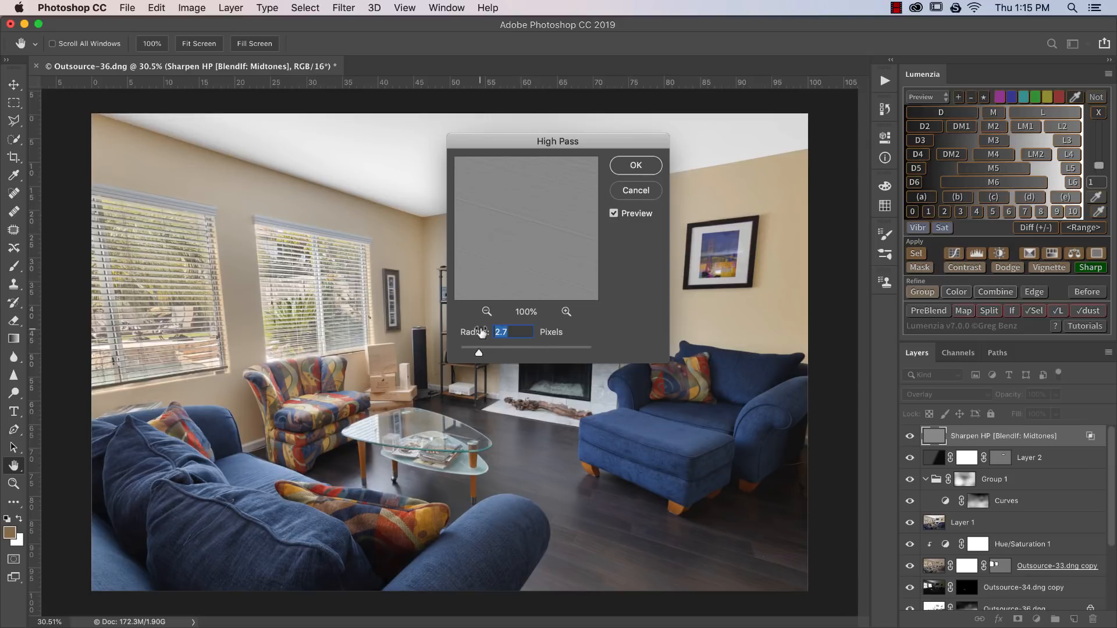
pyautogui.click(651, 170)
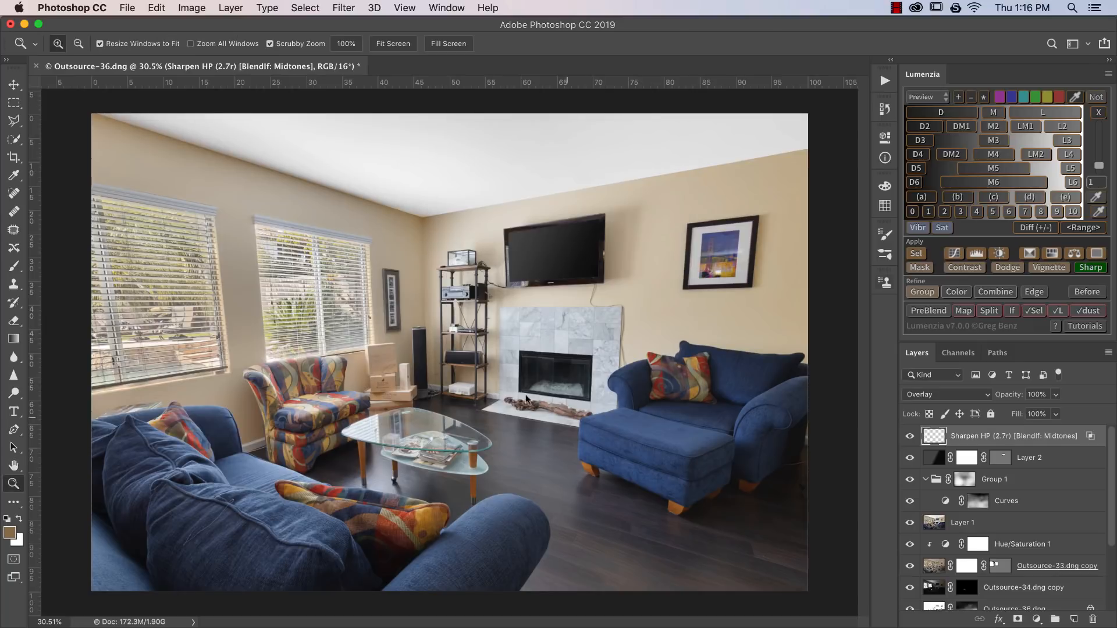
# Step: Compare the media shelf area with the High Pass sharpening layer hidden and shown
pyautogui.moveTo(495, 393); pyautogui.dragTo(569, 403)
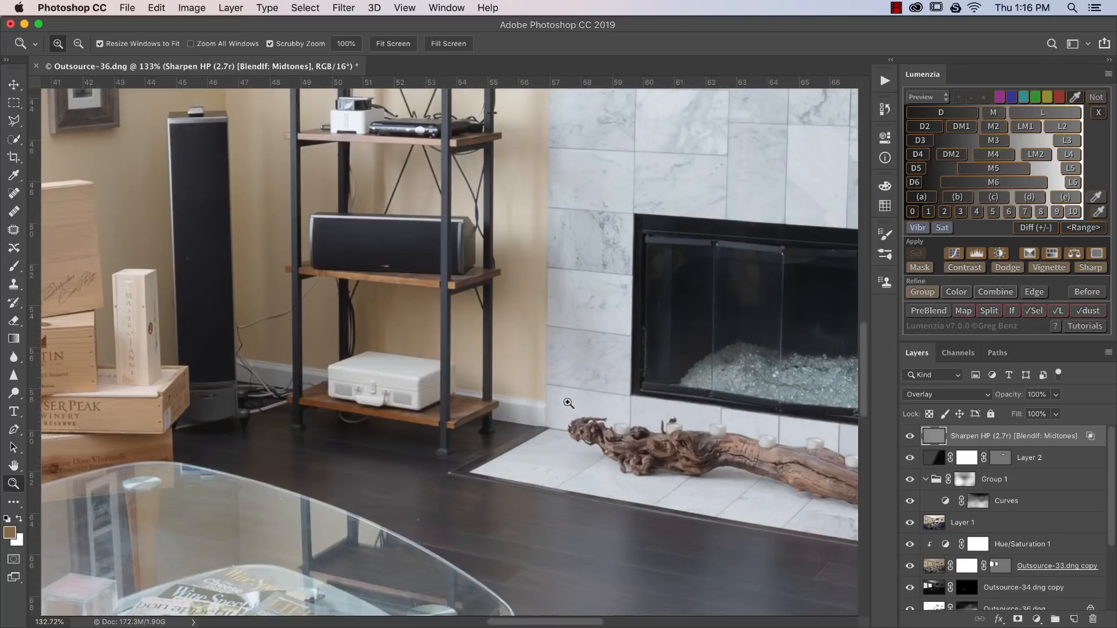
pyautogui.hscroll(3, 780, 383)
pyautogui.hscroll(-5, 631, 407)
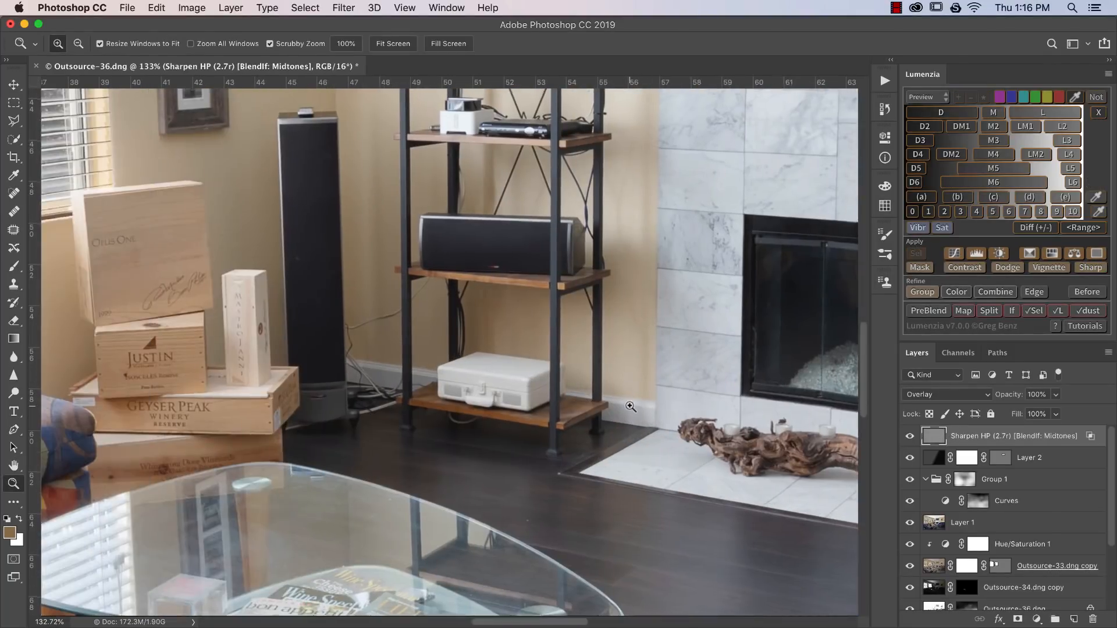
pyautogui.scroll(10, 631, 407)
pyautogui.click(912, 436)
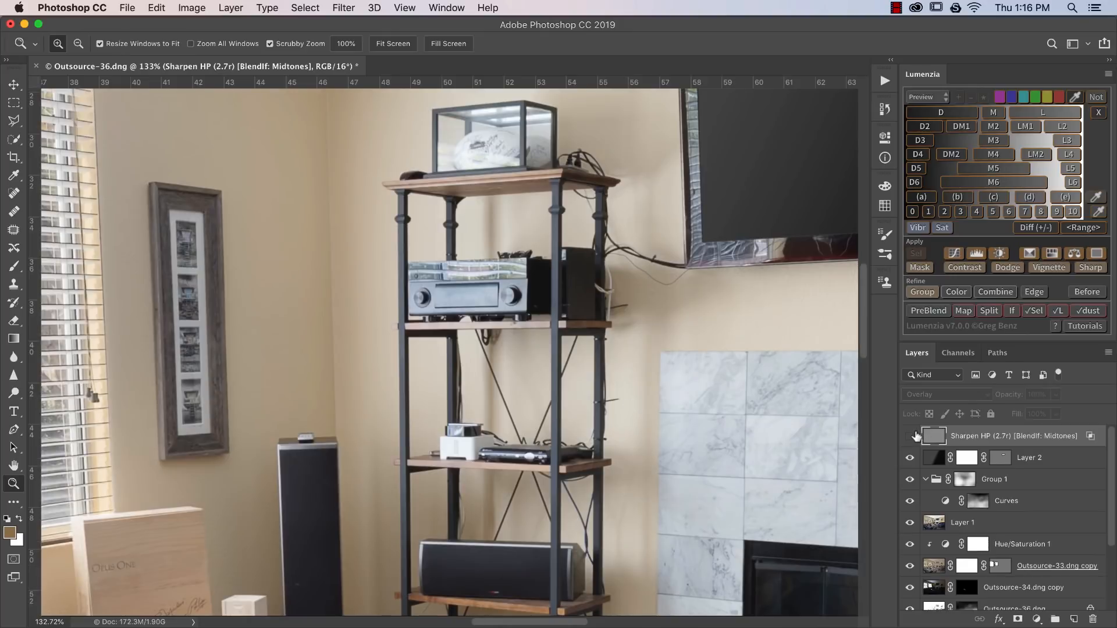
pyautogui.click(911, 436)
pyautogui.click(913, 436)
pyautogui.click(913, 436)
pyautogui.click(913, 436)
pyautogui.click(913, 436)
pyautogui.click(913, 436)
pyautogui.click(914, 436)
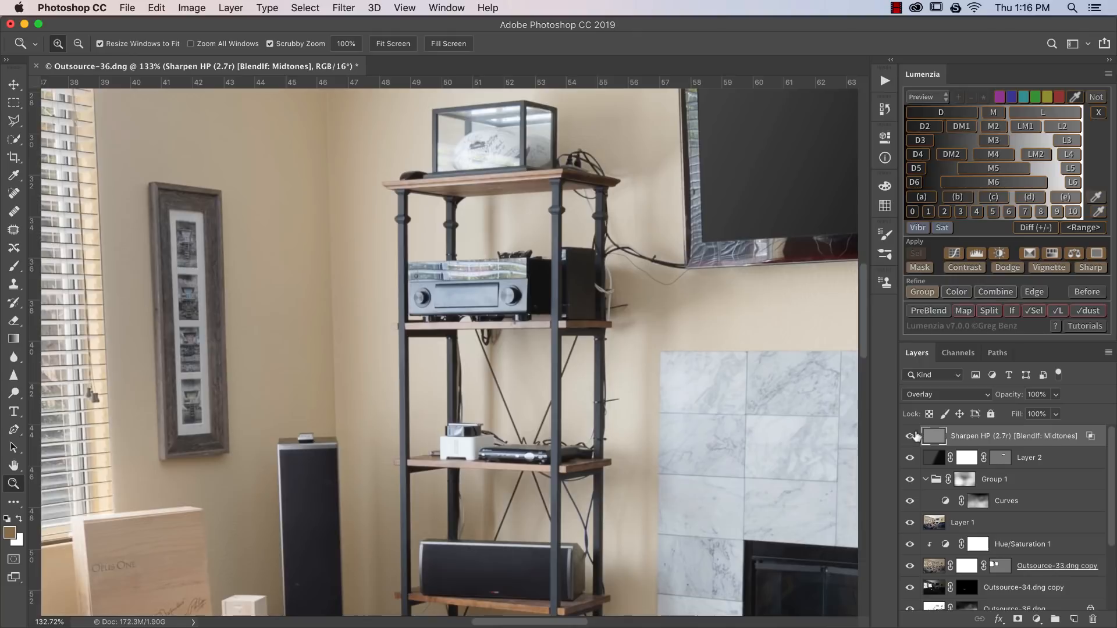
pyautogui.rightClick(638, 263)
pyautogui.click(669, 270)
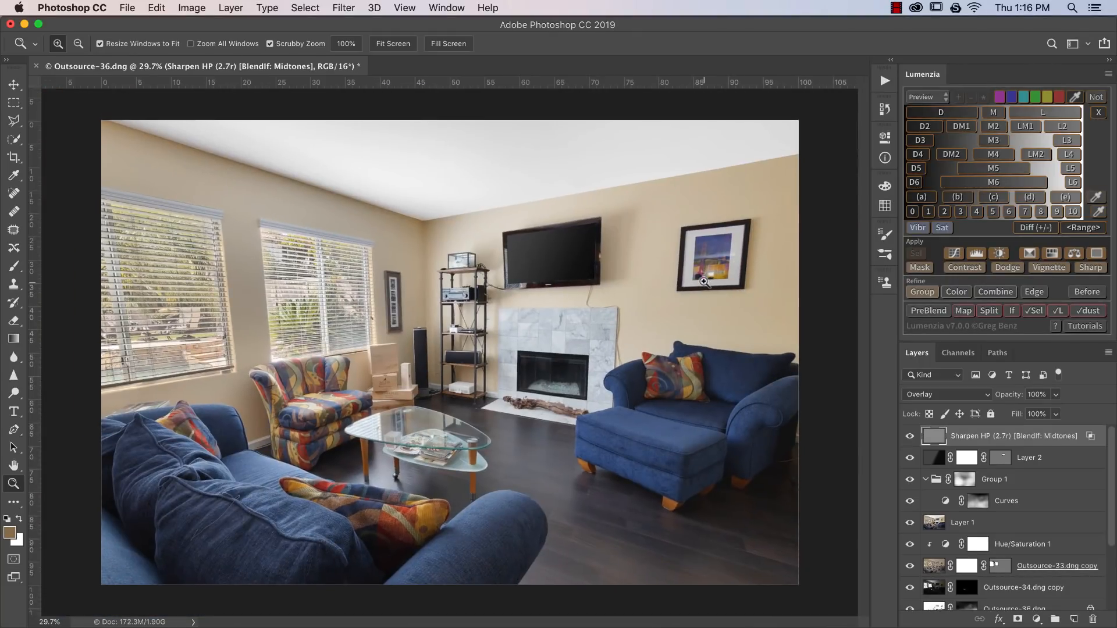
# Step: Replace the High Pass layer with a midtones Smart Sharpen layer, setting Contrast to +30 and Highlights to -30 in Camera Raw
pyautogui.press('Delete')
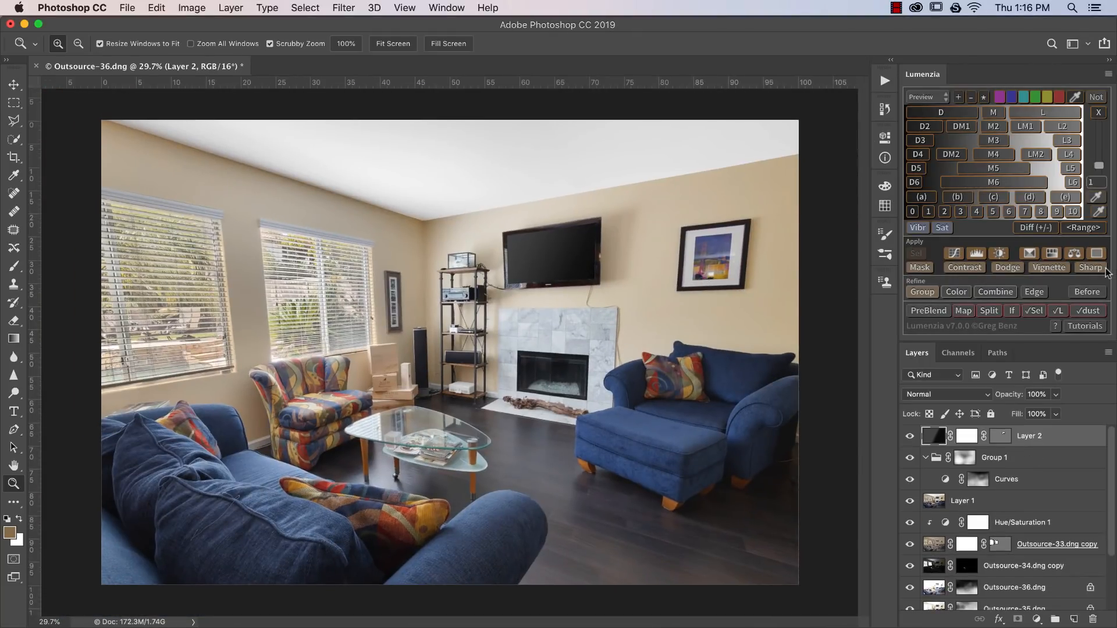
pyautogui.click(1105, 268)
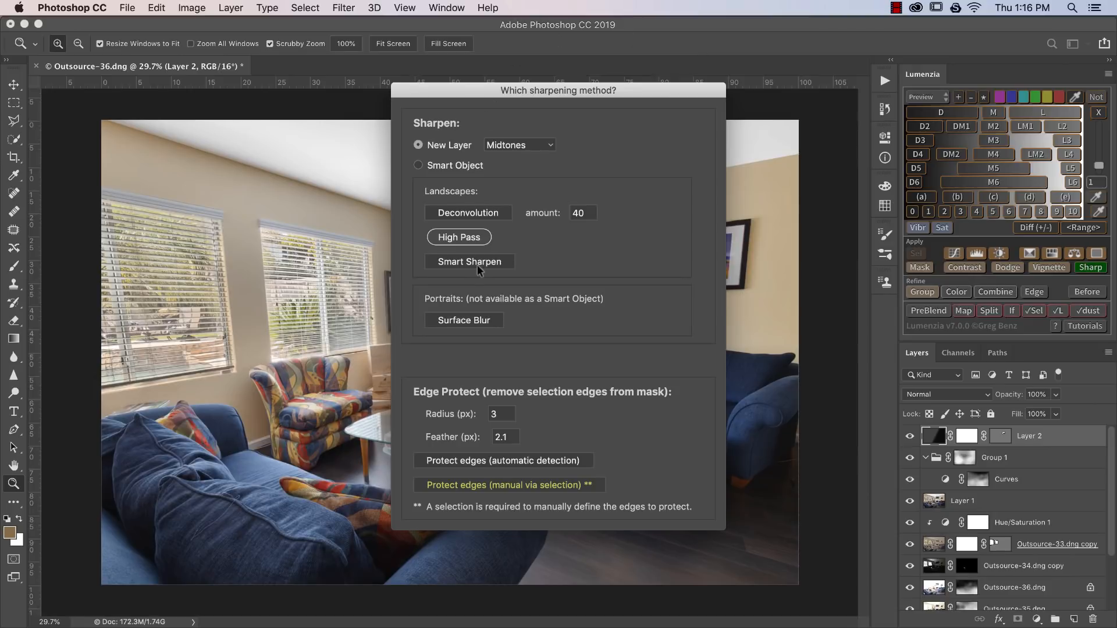
pyautogui.click(477, 264)
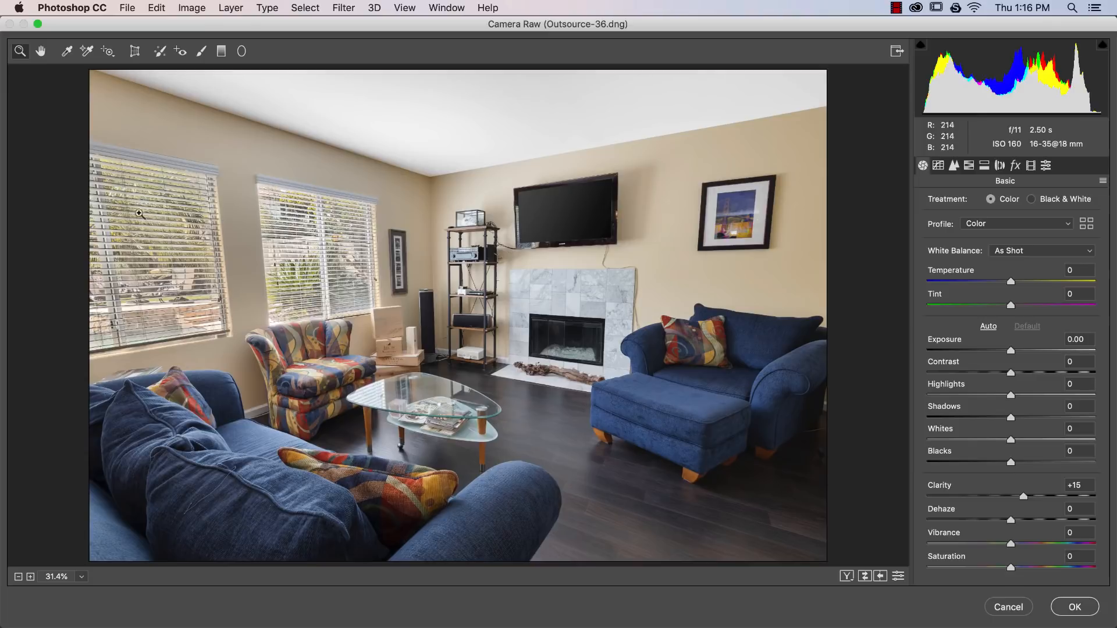
pyautogui.moveTo(1012, 373); pyautogui.dragTo(989, 398)
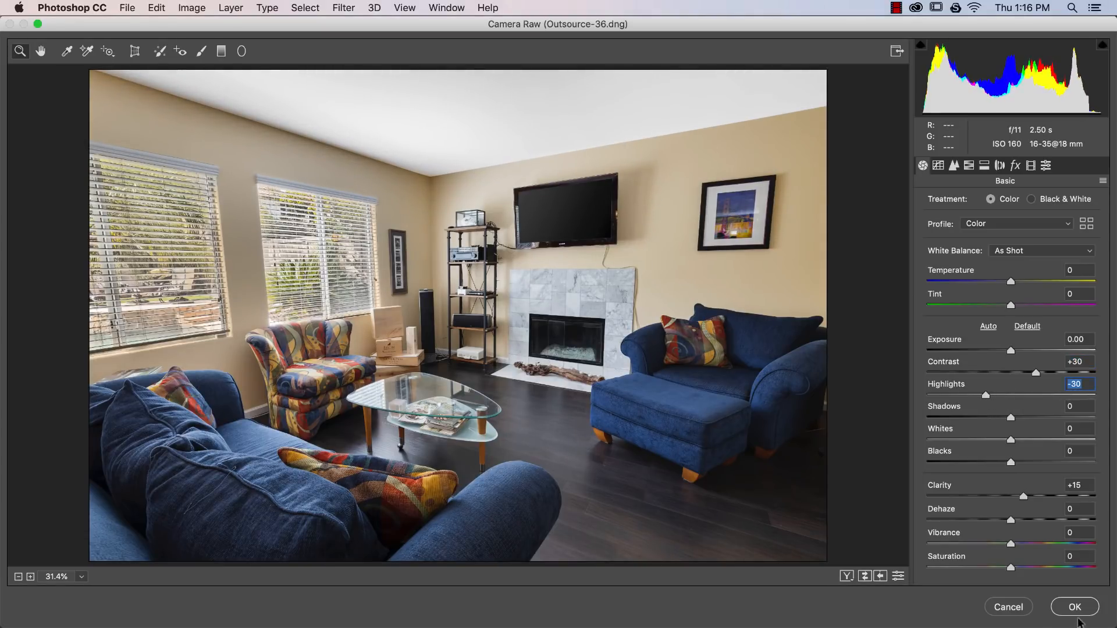
pyautogui.click(1075, 607)
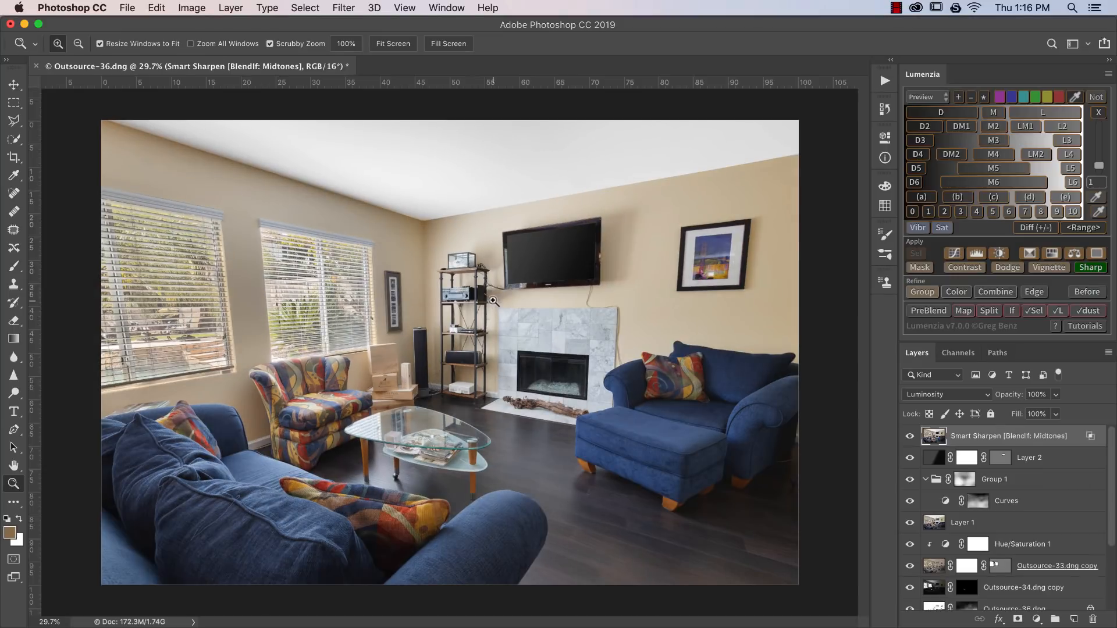
# Step: Check the sharpening on the media shelf and delete the Smart Sharpen layer
pyautogui.moveTo(502, 449); pyautogui.dragTo(528, 391)
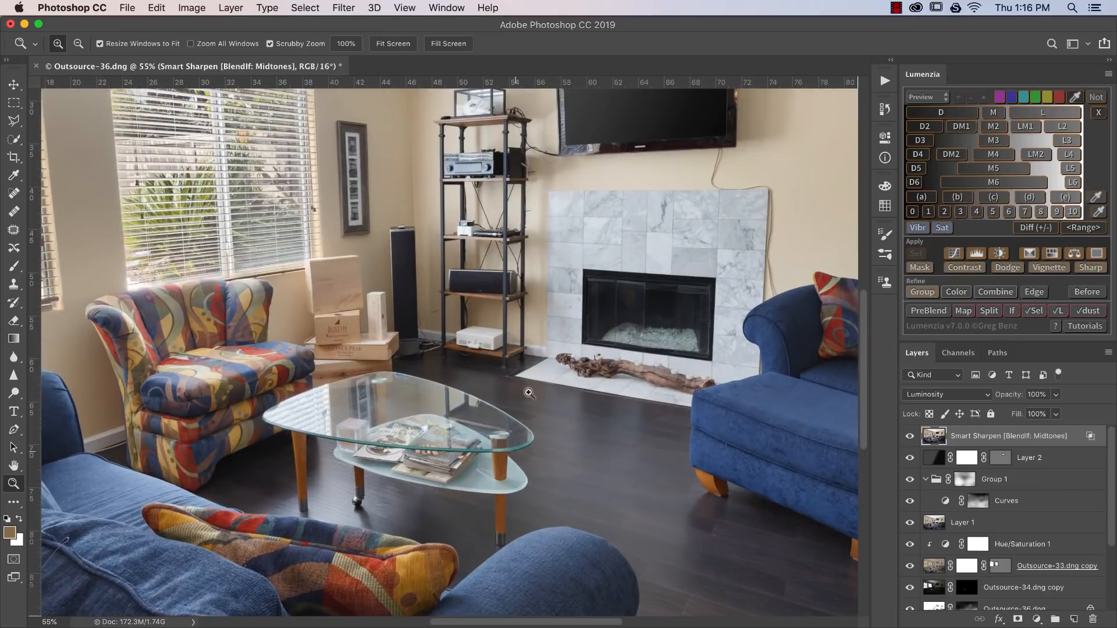
pyautogui.moveTo(518, 245); pyautogui.dragTo(591, 263)
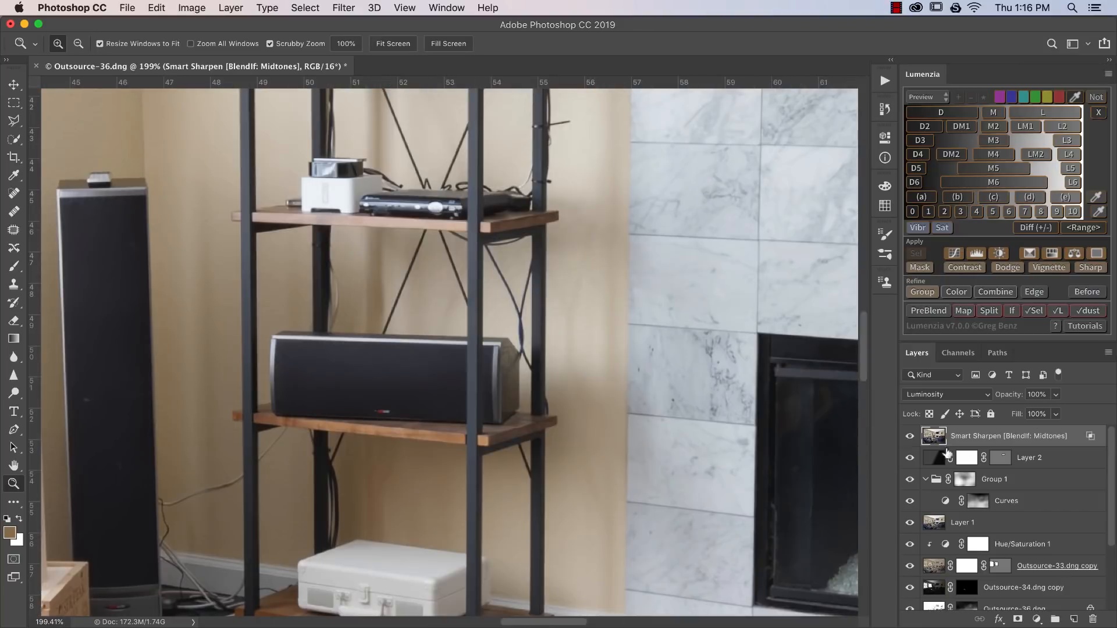
pyautogui.press('Delete')
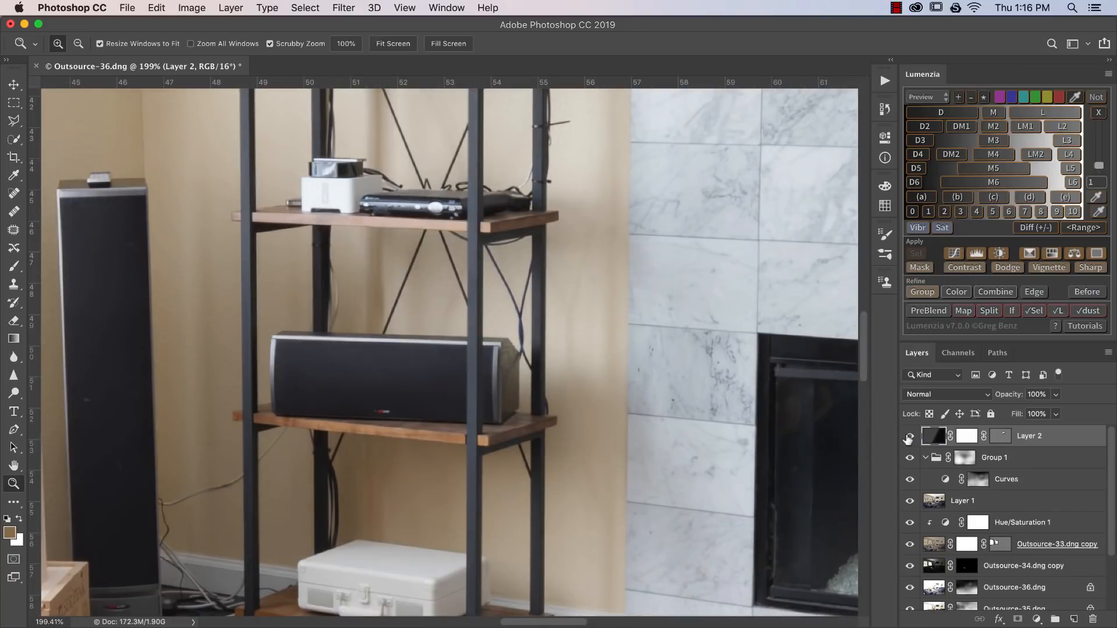
# Step: Create an unmasked Smart Sharpen layer of the whole room, with Clarity at +15 in Camera Raw
pyautogui.press('super+0')
pyautogui.click(1080, 269)
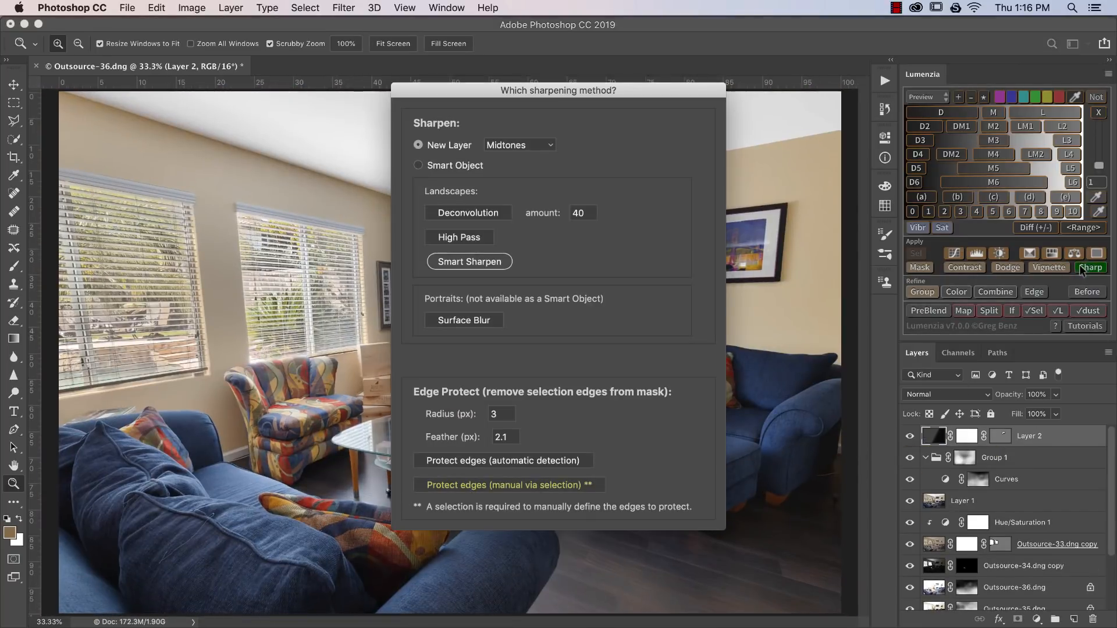
pyautogui.click(487, 148)
pyautogui.click(494, 155)
pyautogui.click(503, 263)
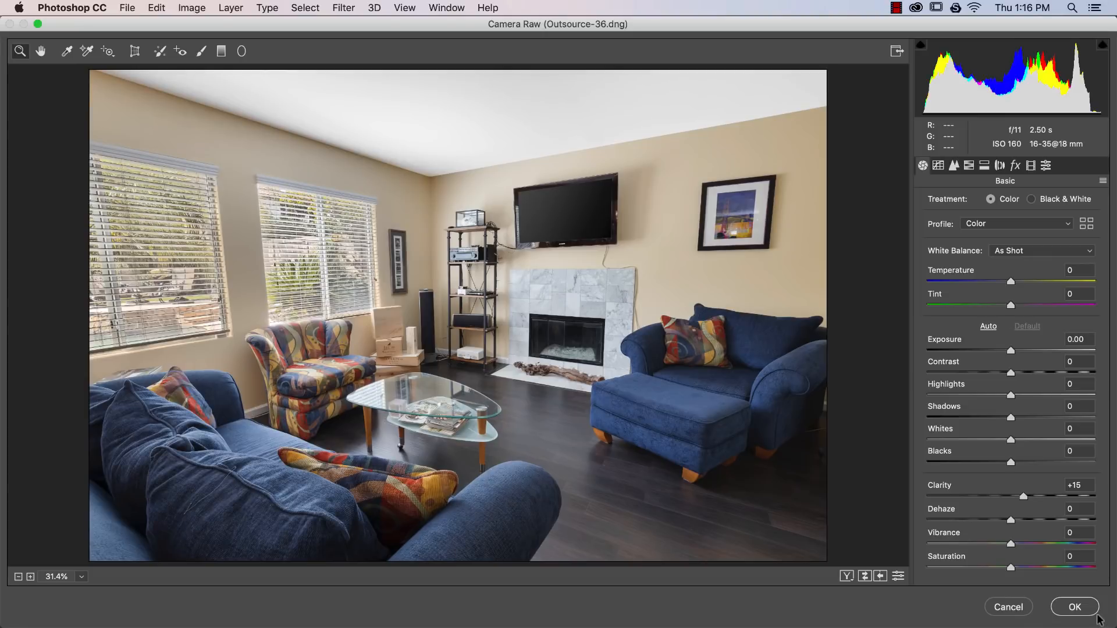
pyautogui.click(1094, 613)
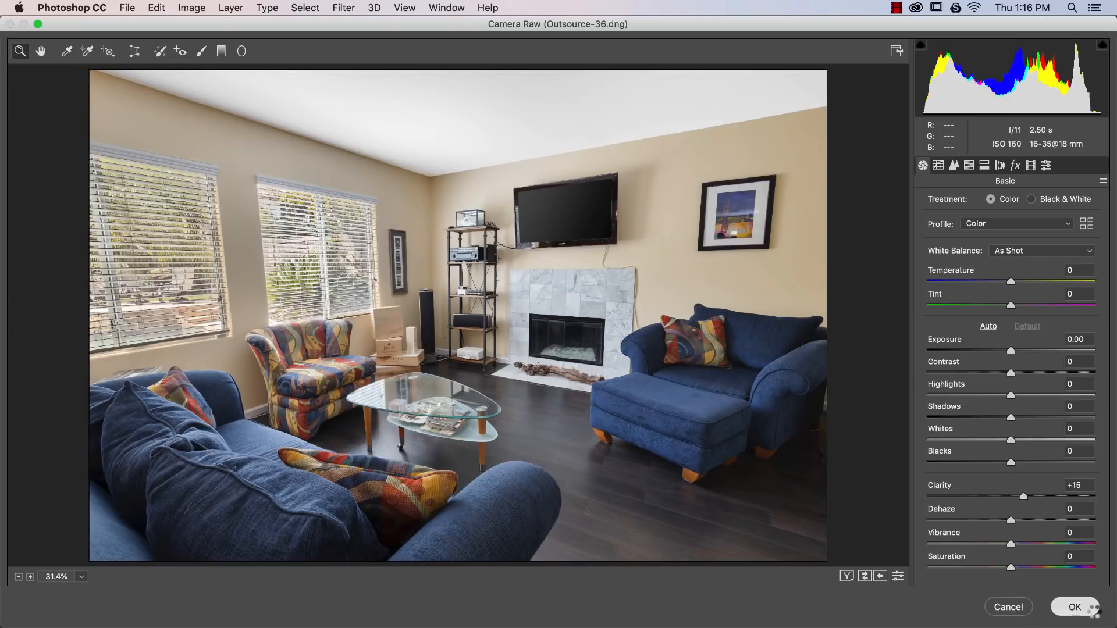
# Step: Compare the media shelf area with the Smart Sharpen layer hidden and shown
pyautogui.moveTo(468, 323); pyautogui.dragTo(965, 439)
pyautogui.click(909, 435)
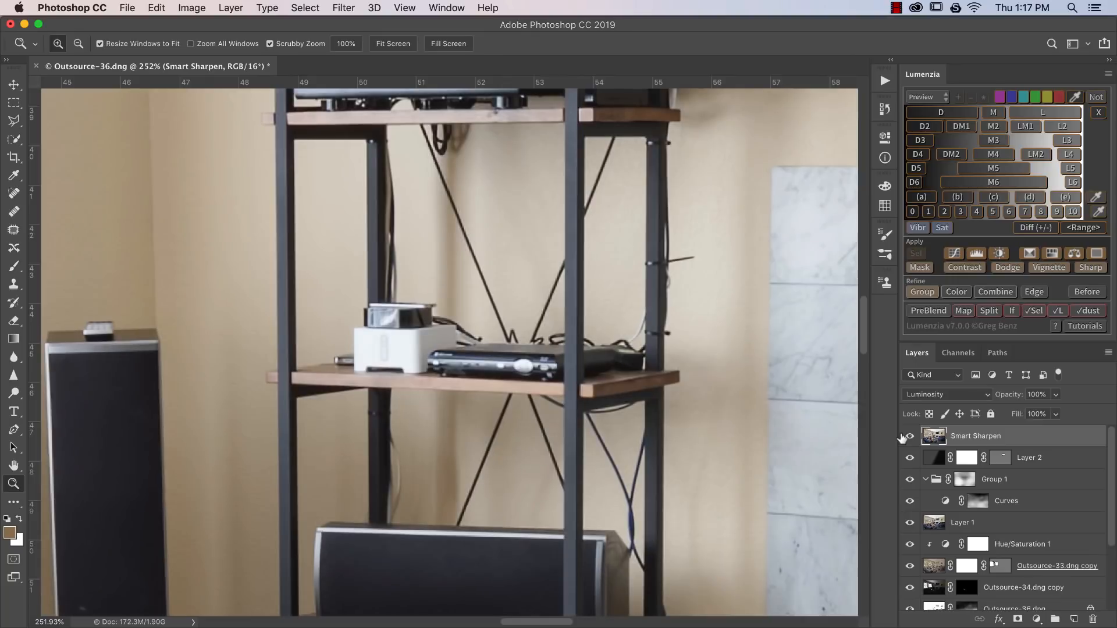
pyautogui.click(903, 437)
pyautogui.click(903, 437)
pyautogui.click(903, 437)
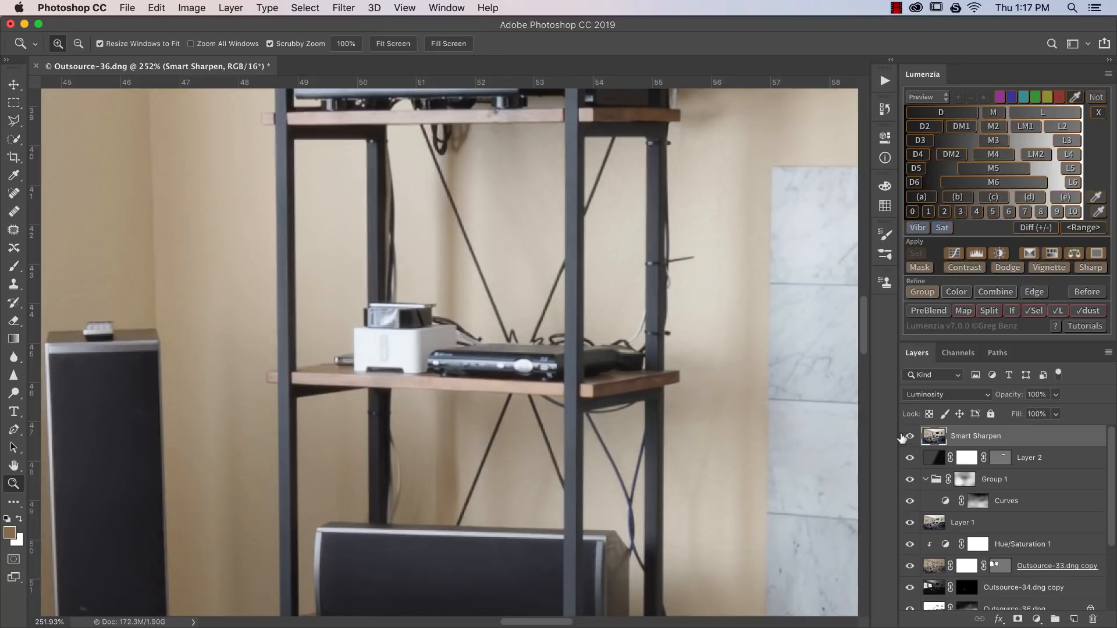
pyautogui.rightClick(312, 321)
pyautogui.click(330, 327)
pyautogui.moveTo(539, 280); pyautogui.dragTo(513, 280)
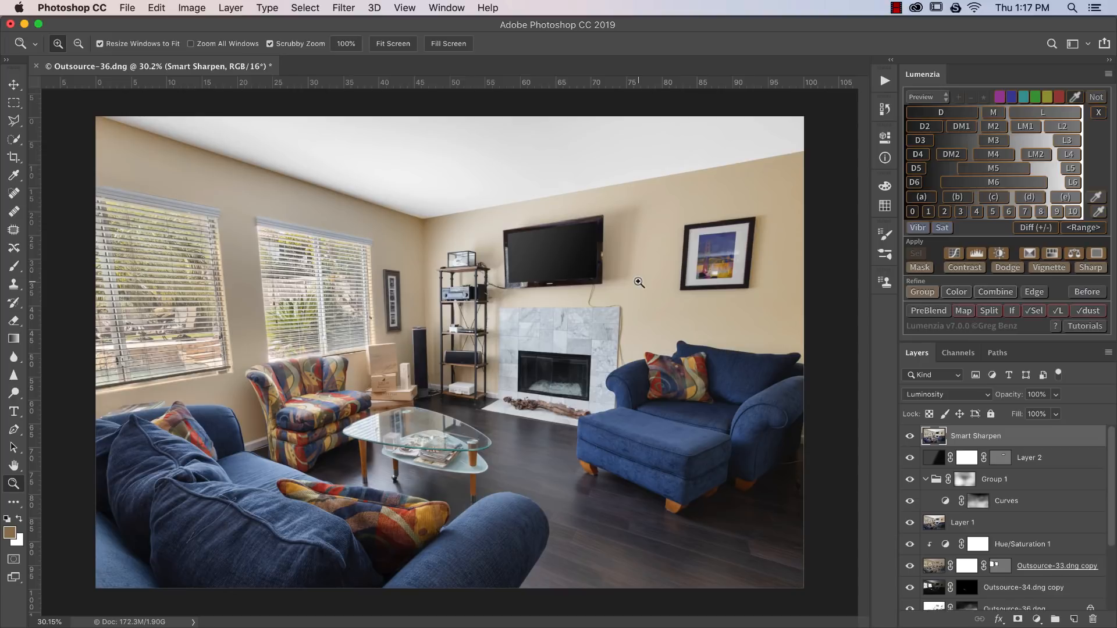
# Step: Compare the coffee table and patterned chair with the Smart Sharpen layer hidden and shown
pyautogui.moveTo(370, 438); pyautogui.dragTo(443, 440)
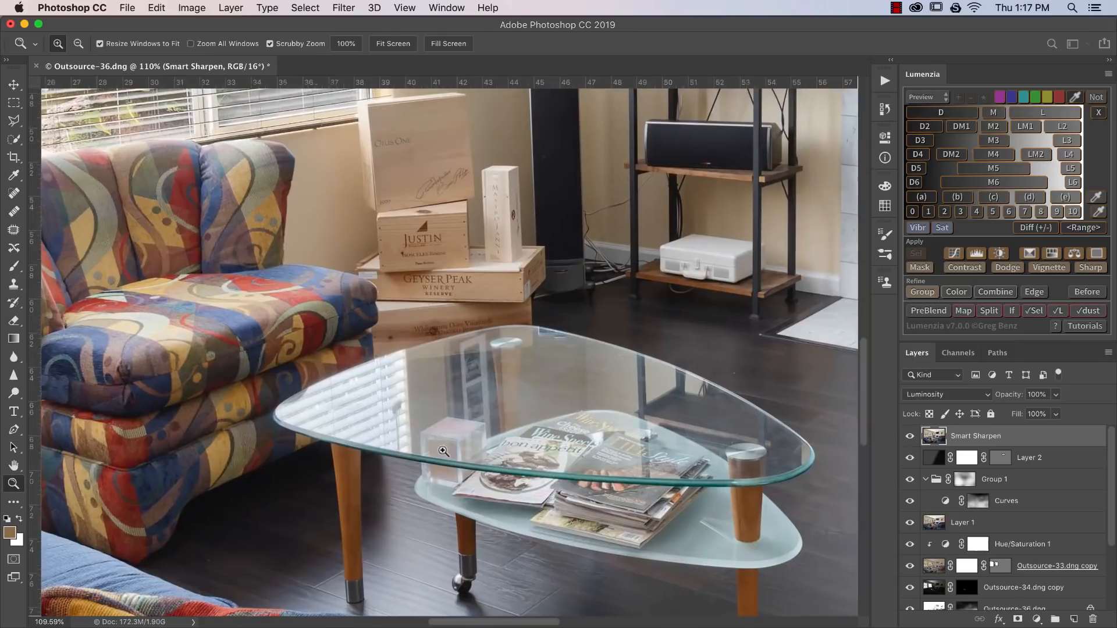
pyautogui.click(912, 436)
pyautogui.click(913, 437)
pyautogui.rightClick(381, 324)
pyautogui.click(403, 328)
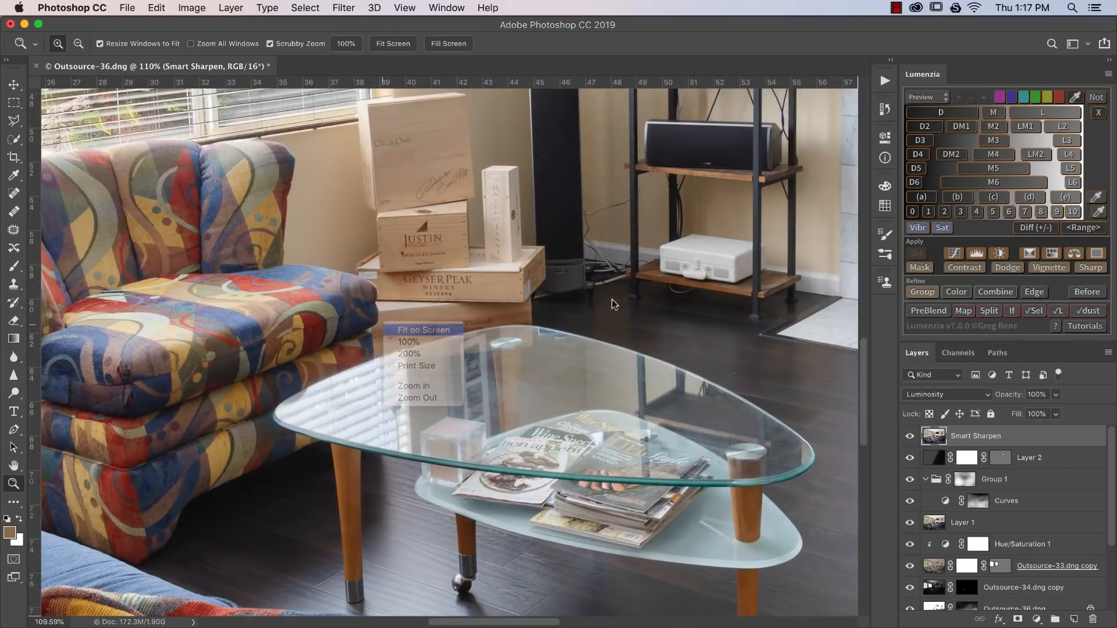
pyautogui.moveTo(607, 303); pyautogui.dragTo(559, 303)
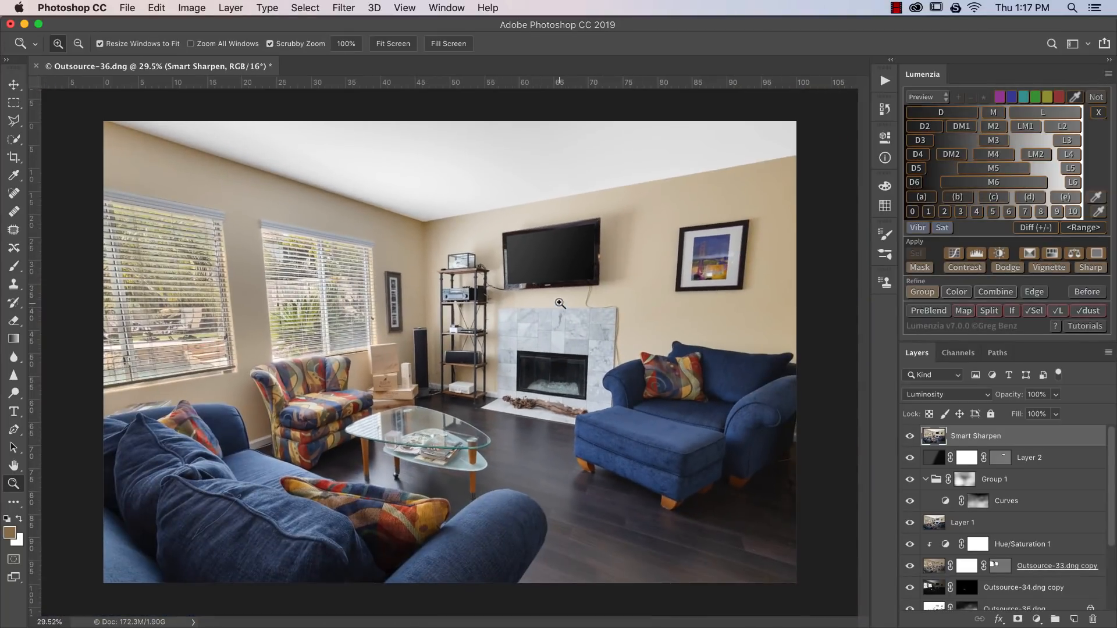
# Step: Stamp all visible layers into a new top layer and set the Shadows Amount to 0% in Shadows/Highlights
pyautogui.press('alt')
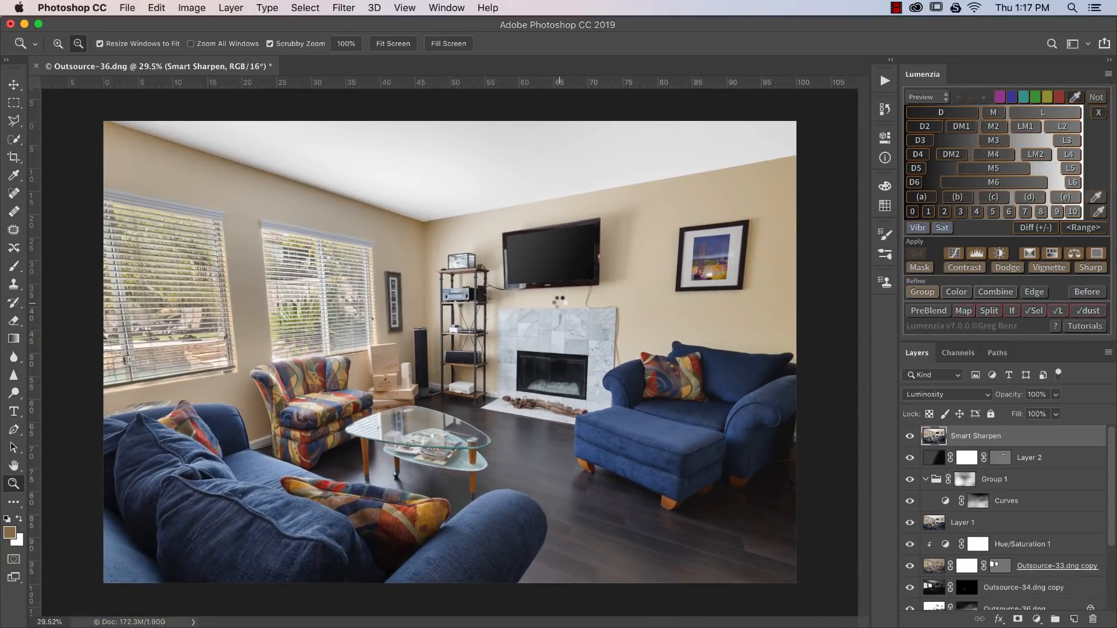
pyautogui.press('super+alt+shift+e')
pyautogui.click(183, 8)
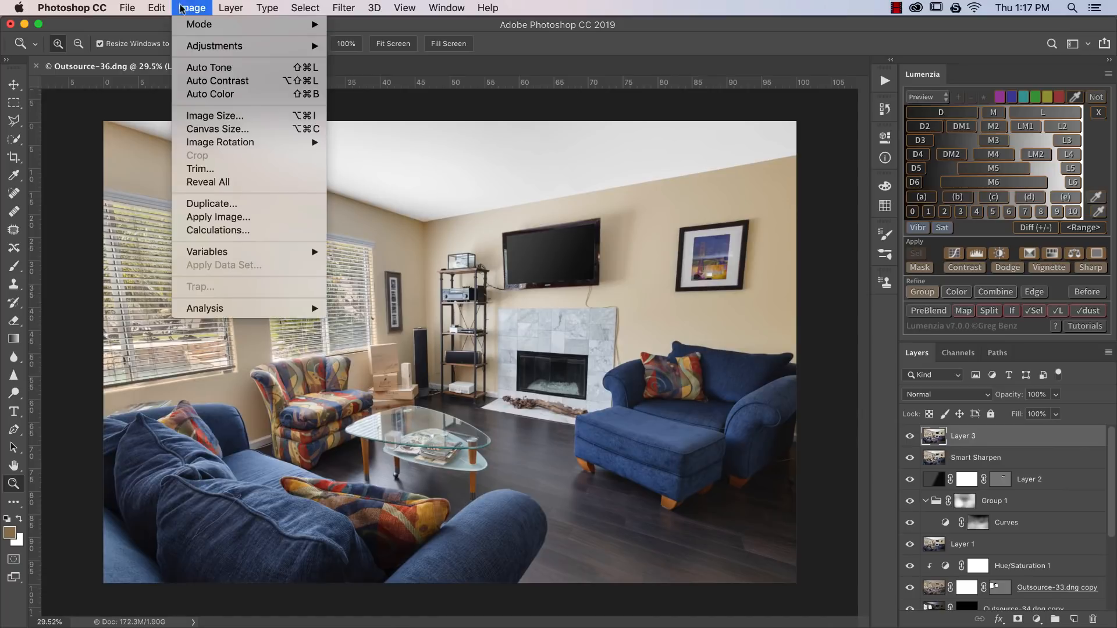
pyautogui.moveTo(193, 51)
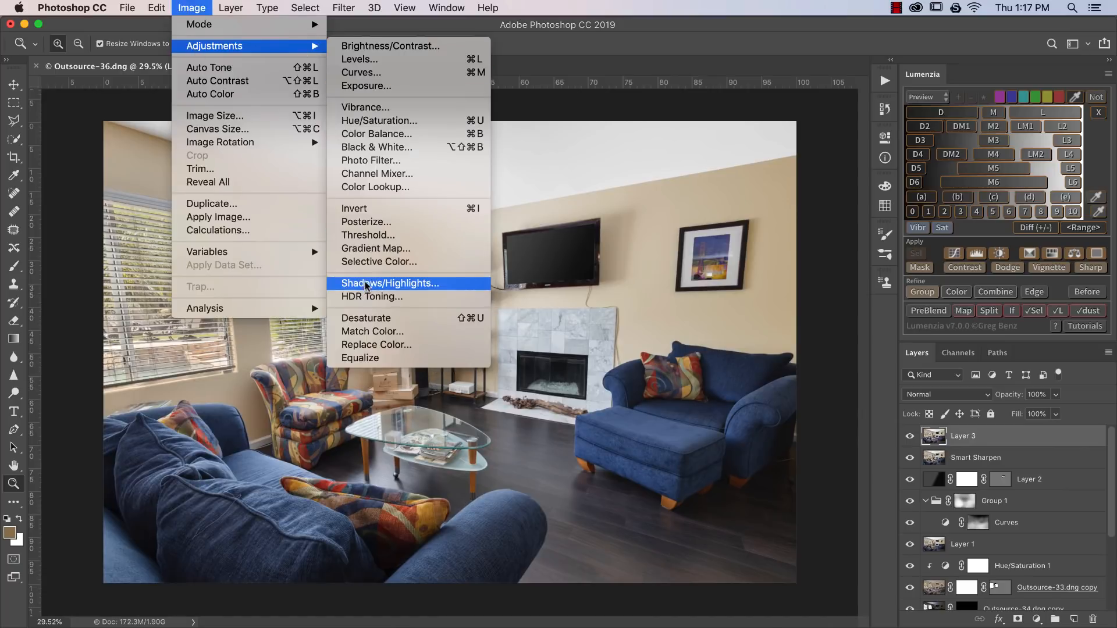
pyautogui.click(384, 284)
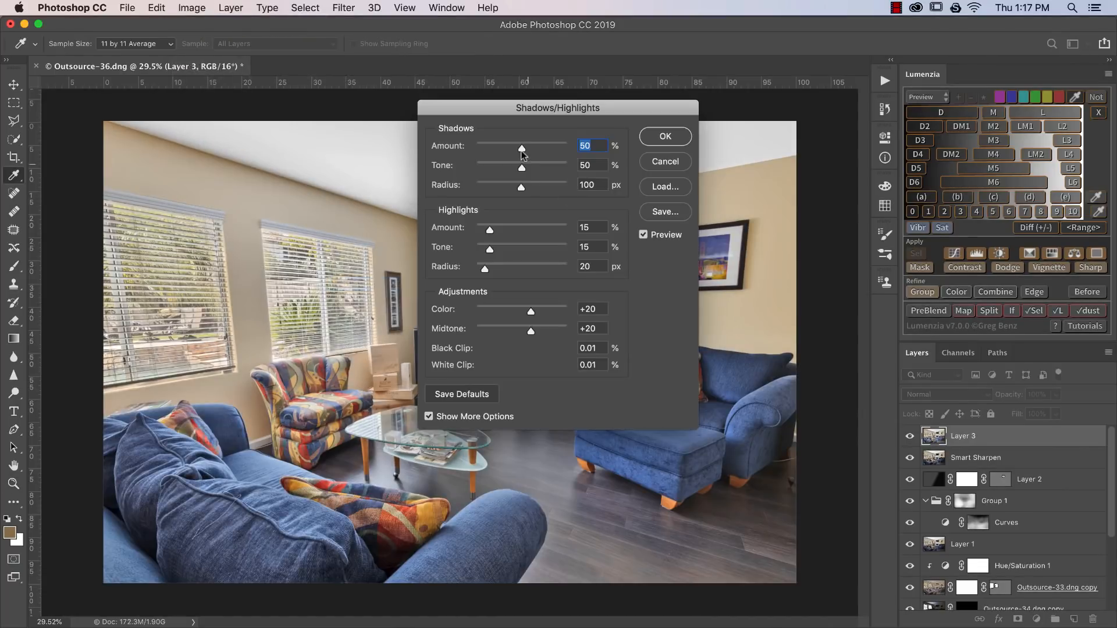
pyautogui.moveTo(522, 150); pyautogui.dragTo(411, 137)
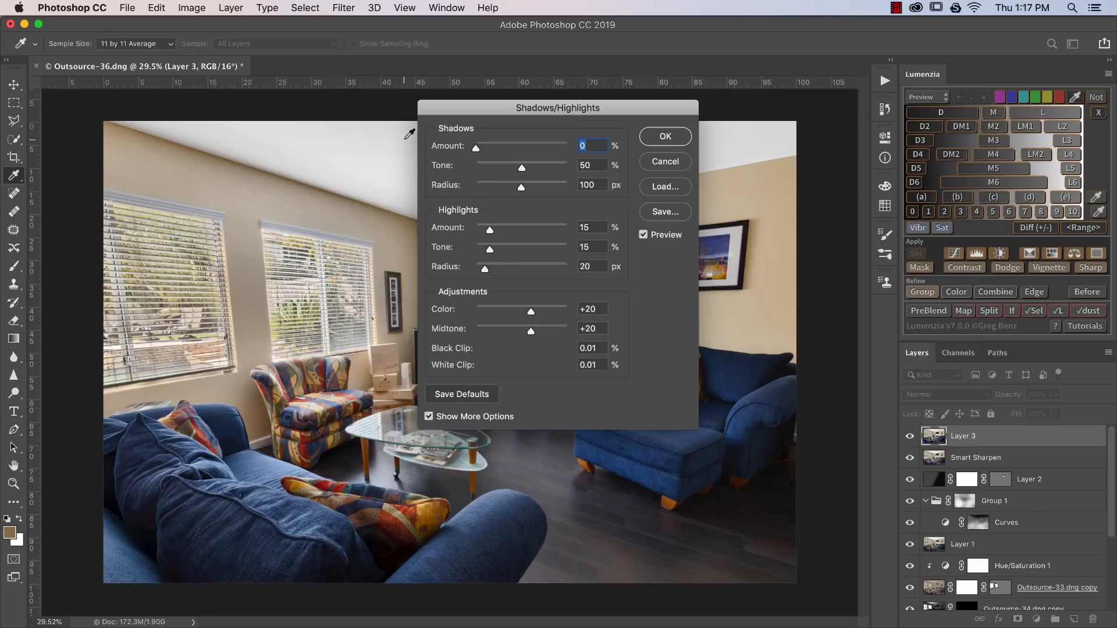
pyautogui.click(643, 236)
pyautogui.click(644, 236)
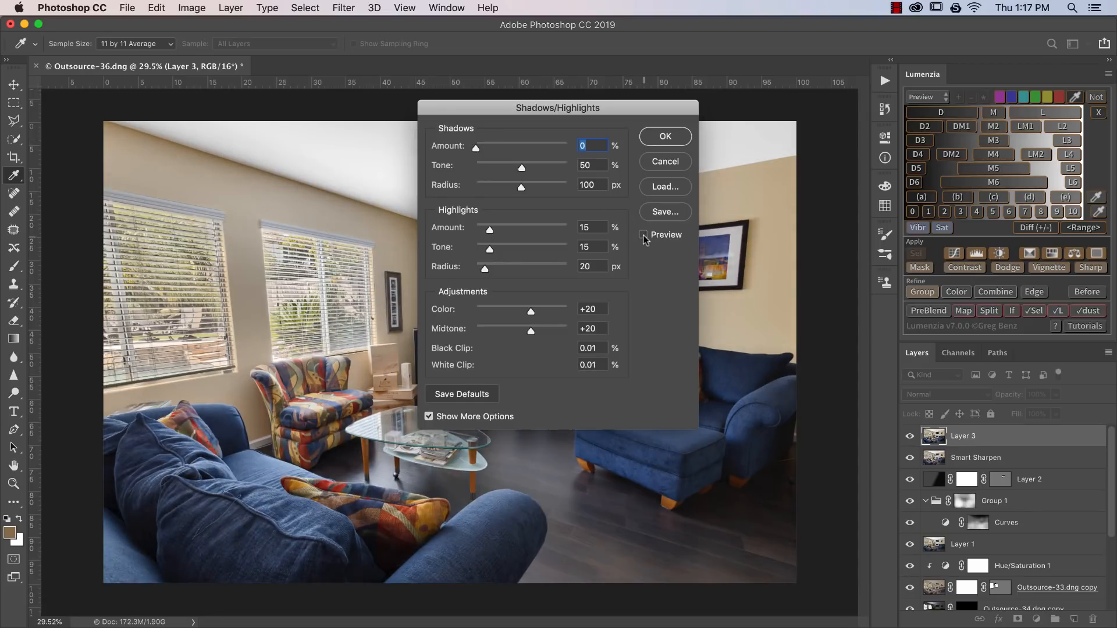
pyautogui.click(644, 236)
# Step: Set Midtone to +5, compare the image with the preview off and on, and apply Shadows/Highlights
pyautogui.click(525, 333)
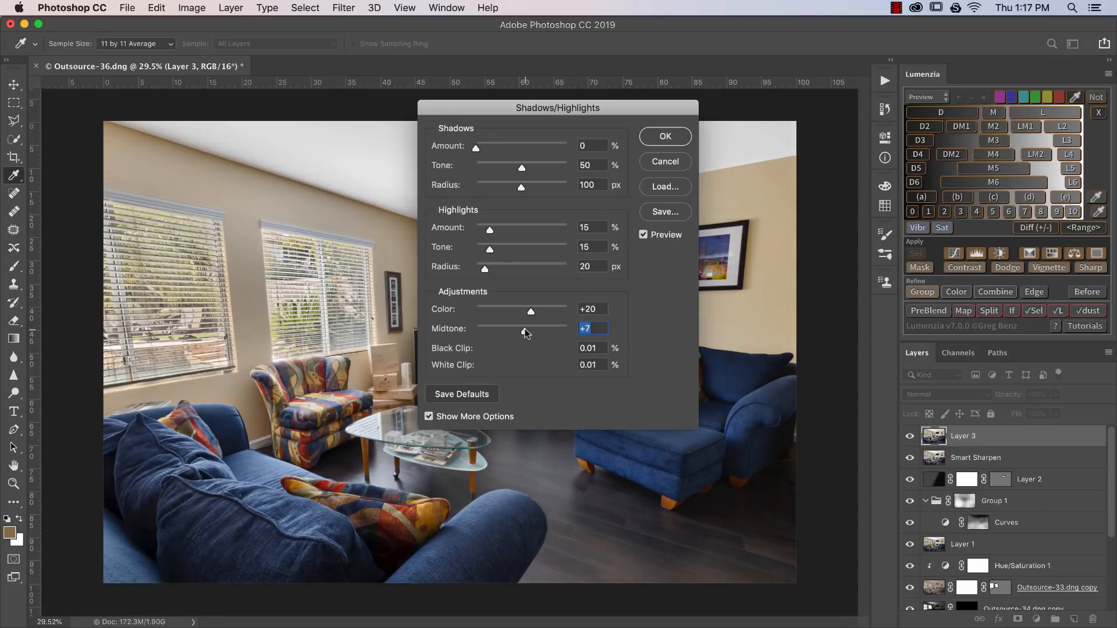
pyautogui.moveTo(560, 126); pyautogui.dragTo(787, 275)
pyautogui.click(870, 385)
pyautogui.click(870, 385)
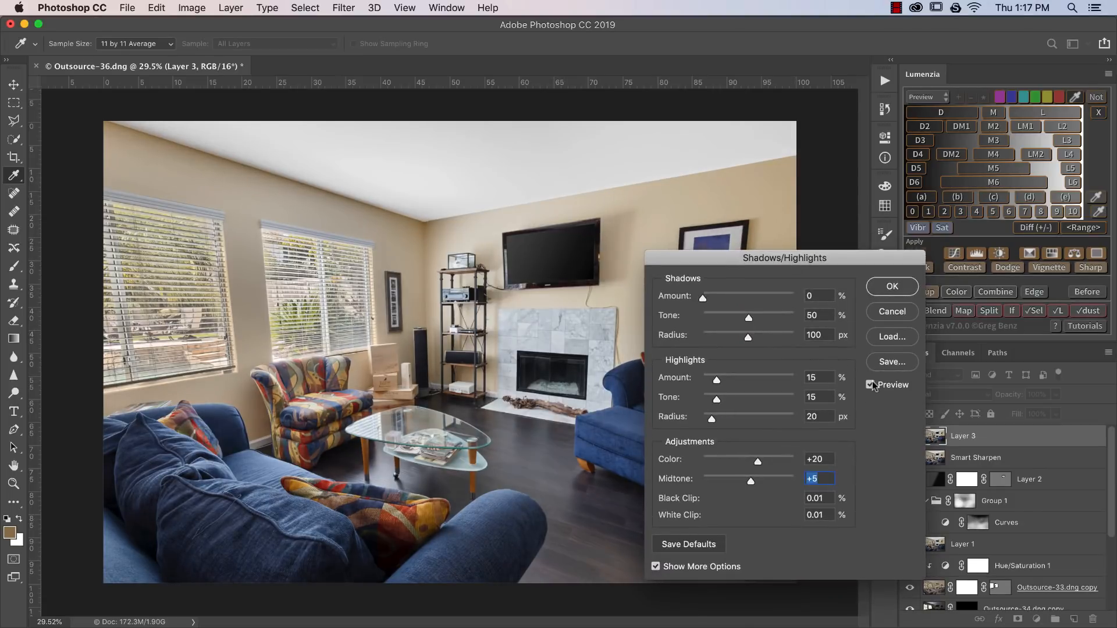
pyautogui.click(871, 385)
pyautogui.click(871, 386)
pyautogui.click(892, 287)
# Step: Start a Camera Raw Filter on the stamped layer with Contrast +60, Highlights -40 and Shadows +45
pyautogui.press('z')
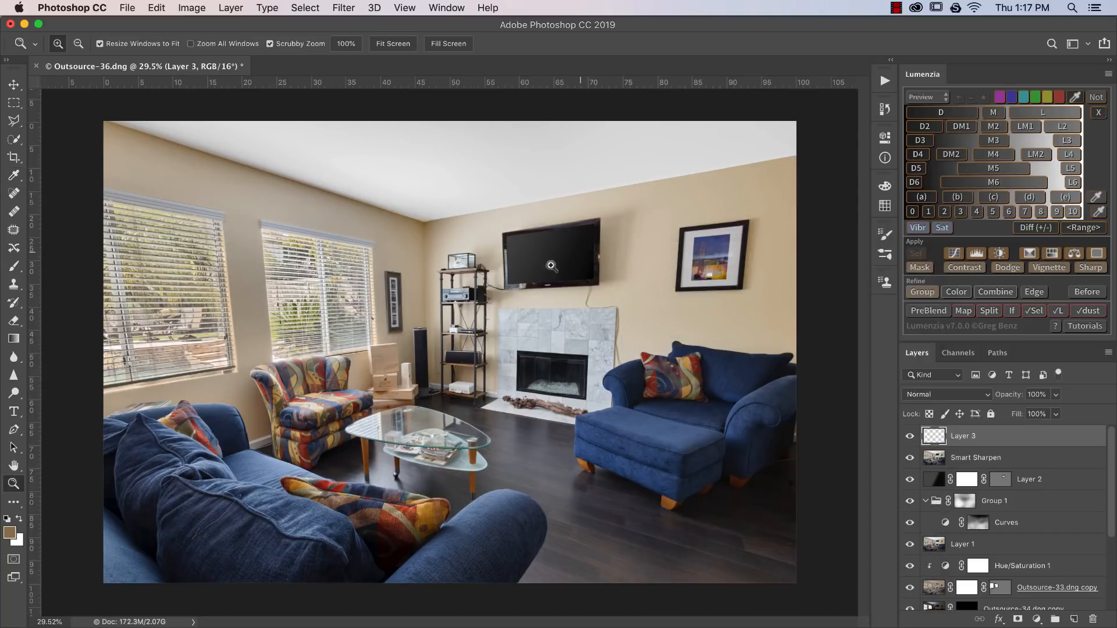
pyautogui.moveTo(526, 287); pyautogui.dragTo(583, 286)
pyautogui.rightClick(582, 286)
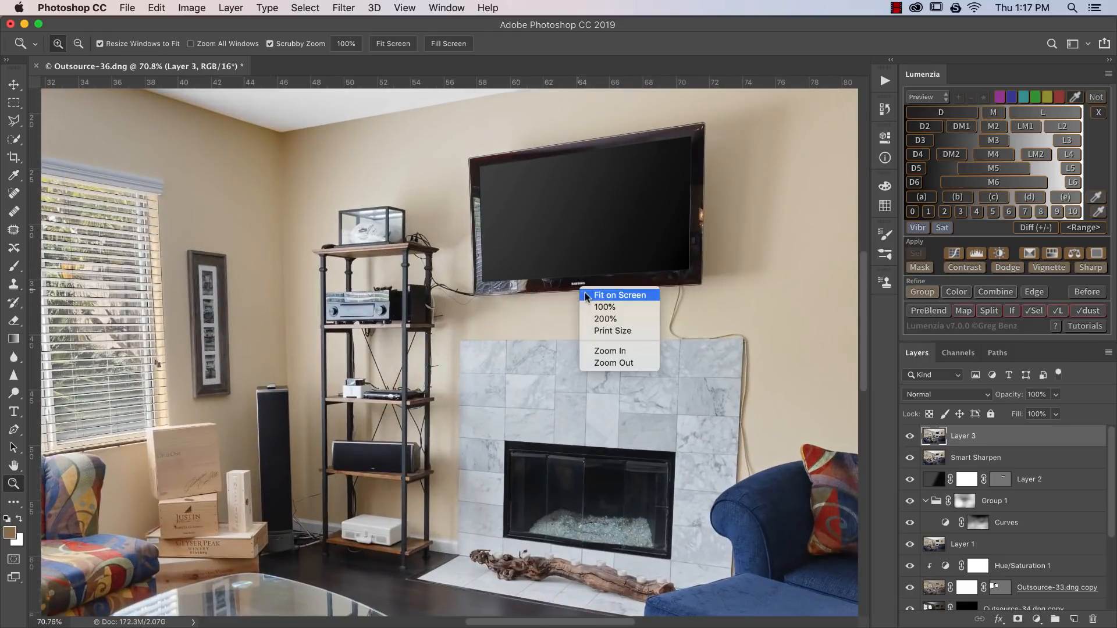
pyautogui.click(618, 295)
pyautogui.moveTo(654, 297); pyautogui.dragTo(636, 297)
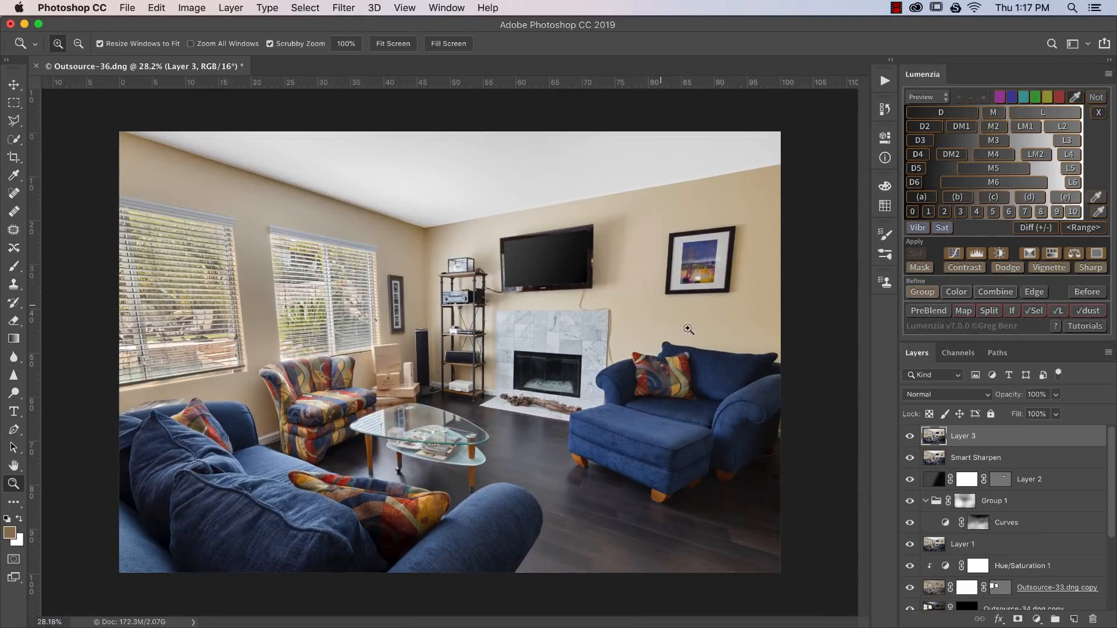
pyautogui.click(337, 7)
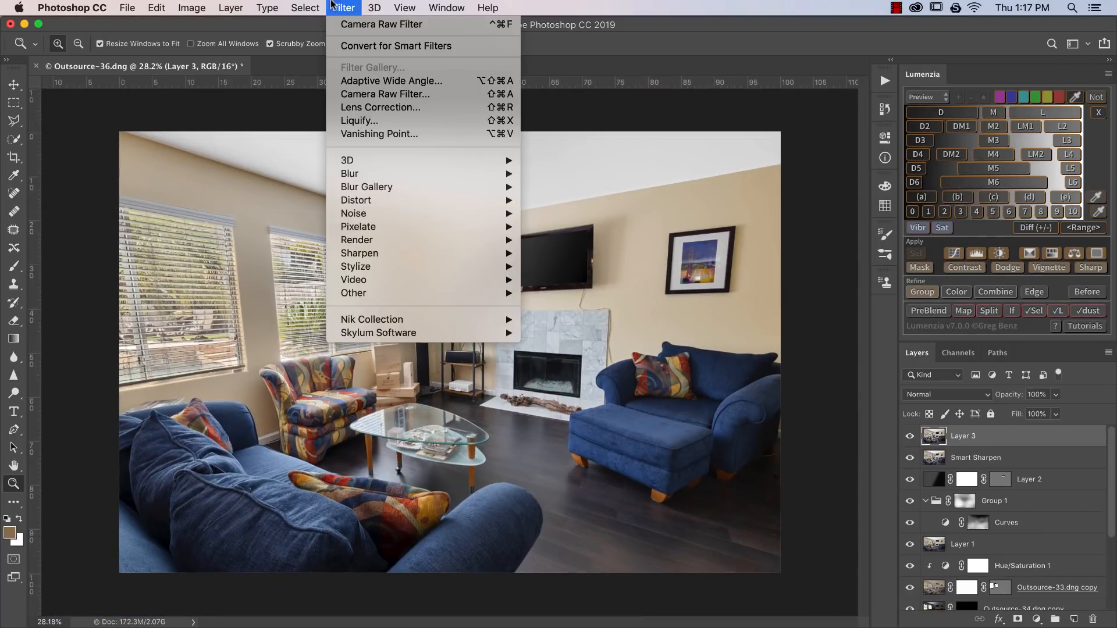
pyautogui.click(412, 99)
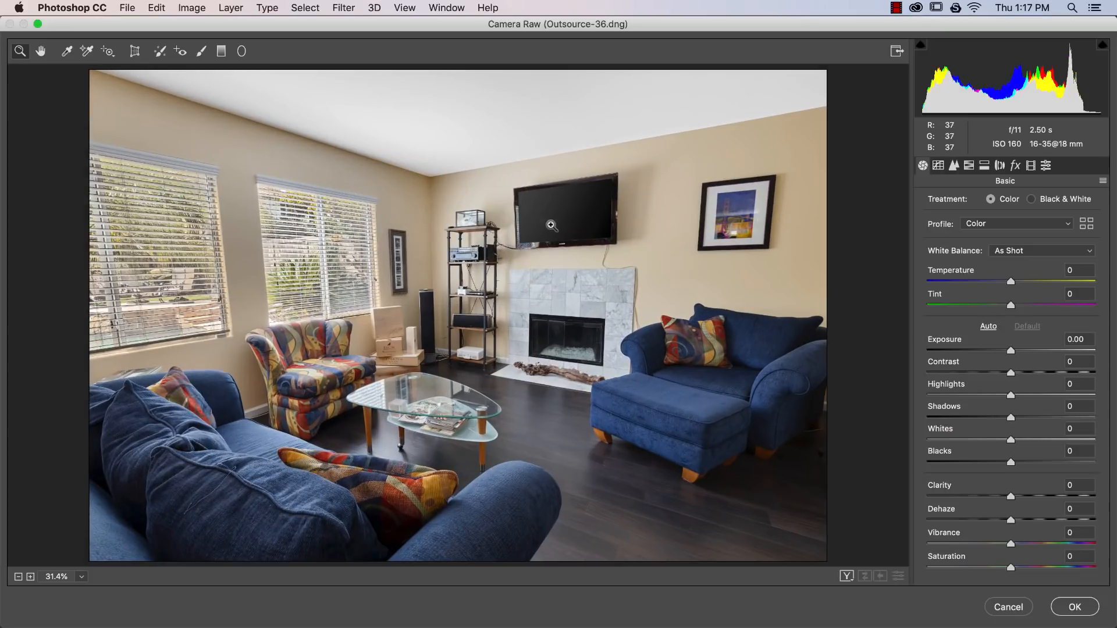
pyautogui.moveTo(1011, 372); pyautogui.dragTo(1046, 426)
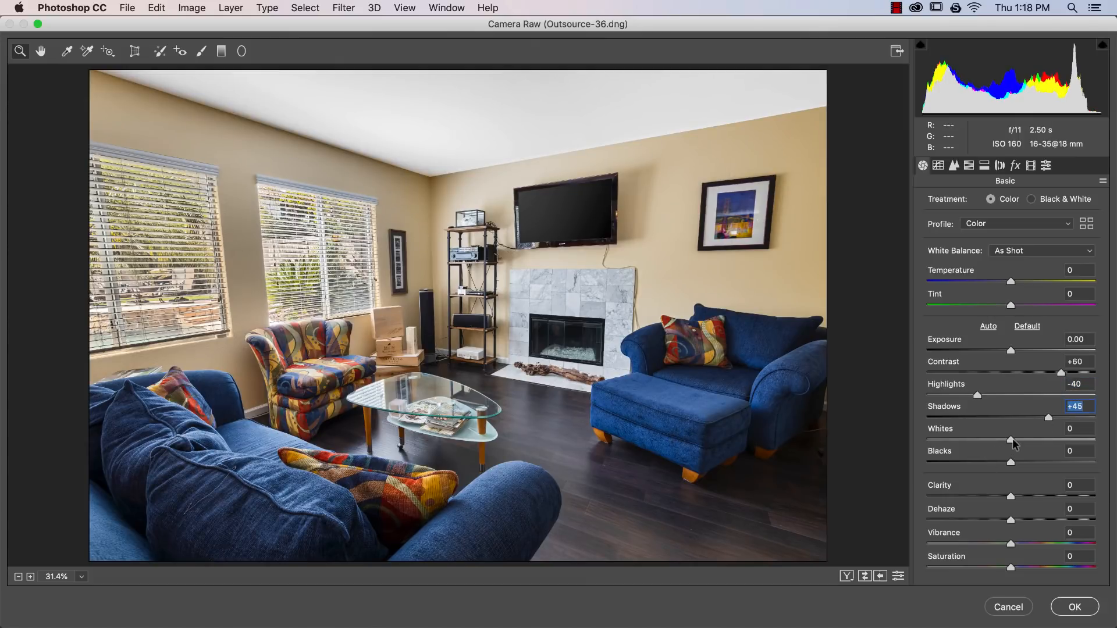
# Step: Set Whites to +10, Blacks to +15 and Vibrance to +10 in the Camera Raw Filter
pyautogui.keyDown('alt'); pyautogui.click(1013, 444); pyautogui.keyUp('alt')
pyautogui.moveTo(1014, 444); pyautogui.dragTo(1026, 465)
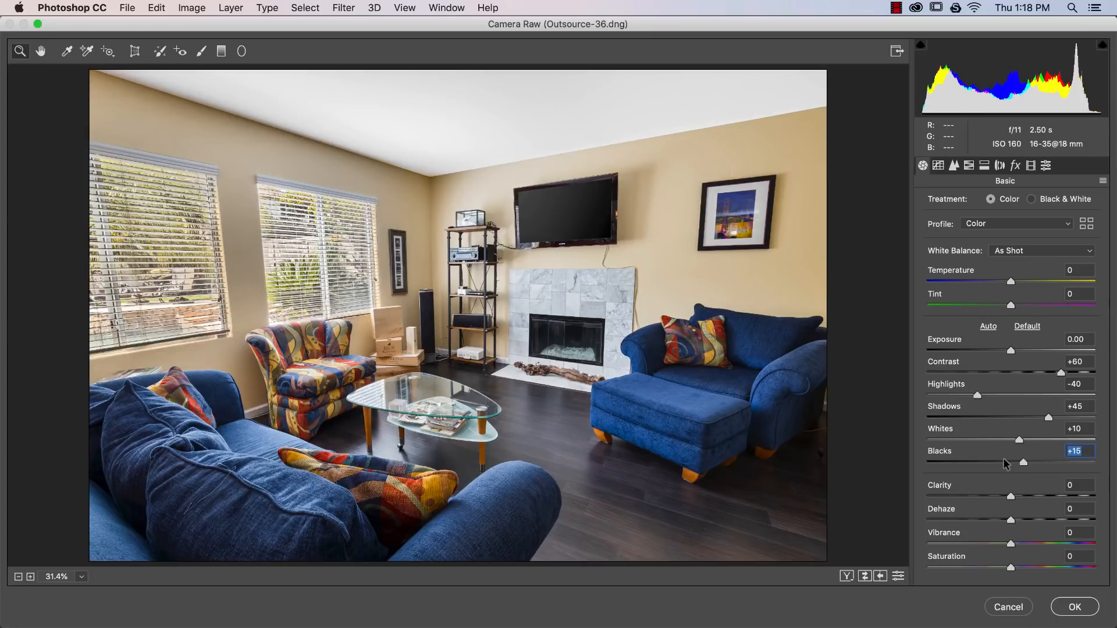
pyautogui.moveTo(1012, 543); pyautogui.dragTo(1020, 547)
pyautogui.click(1020, 545)
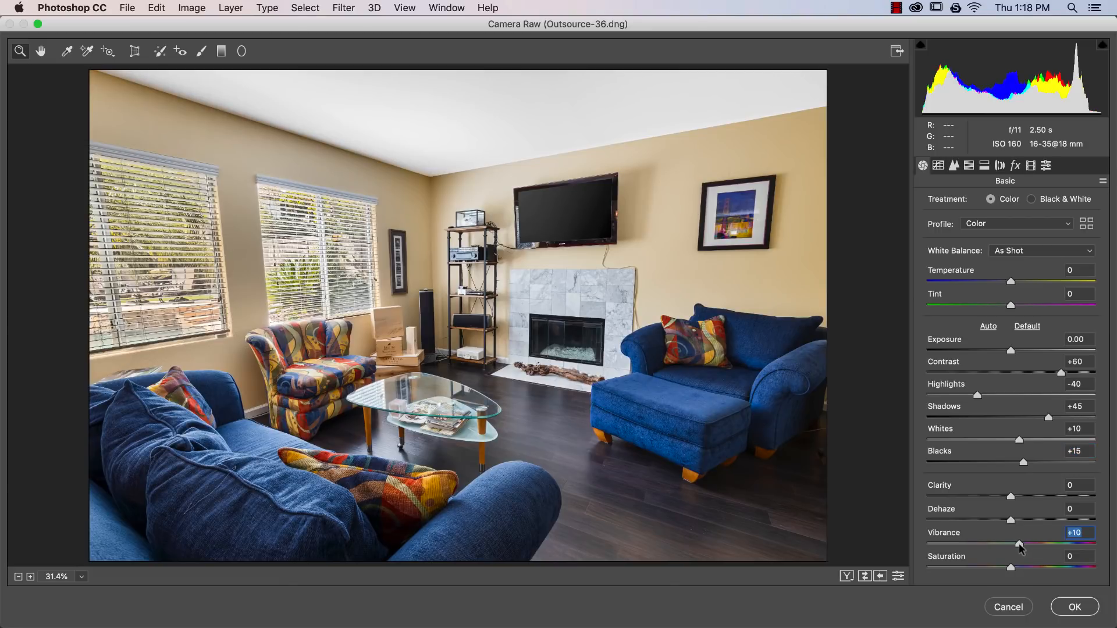
# Step: Set the HSL saturation of both Yellows and Oranges to -10
pyautogui.click(955, 167)
pyautogui.click(969, 166)
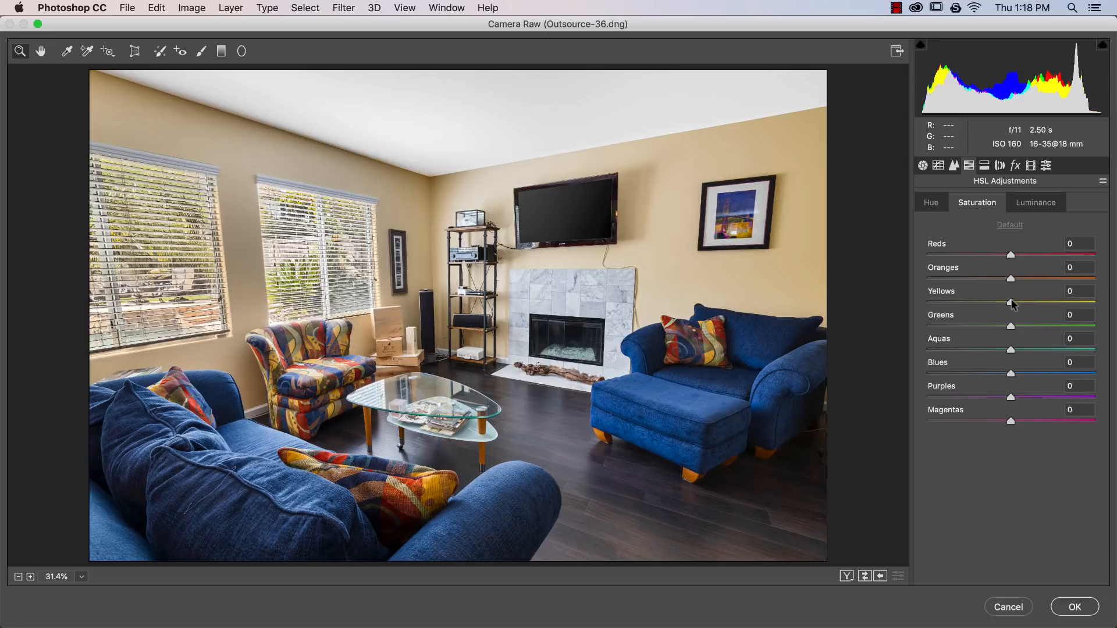
pyautogui.moveTo(1013, 304); pyautogui.dragTo(1002, 279)
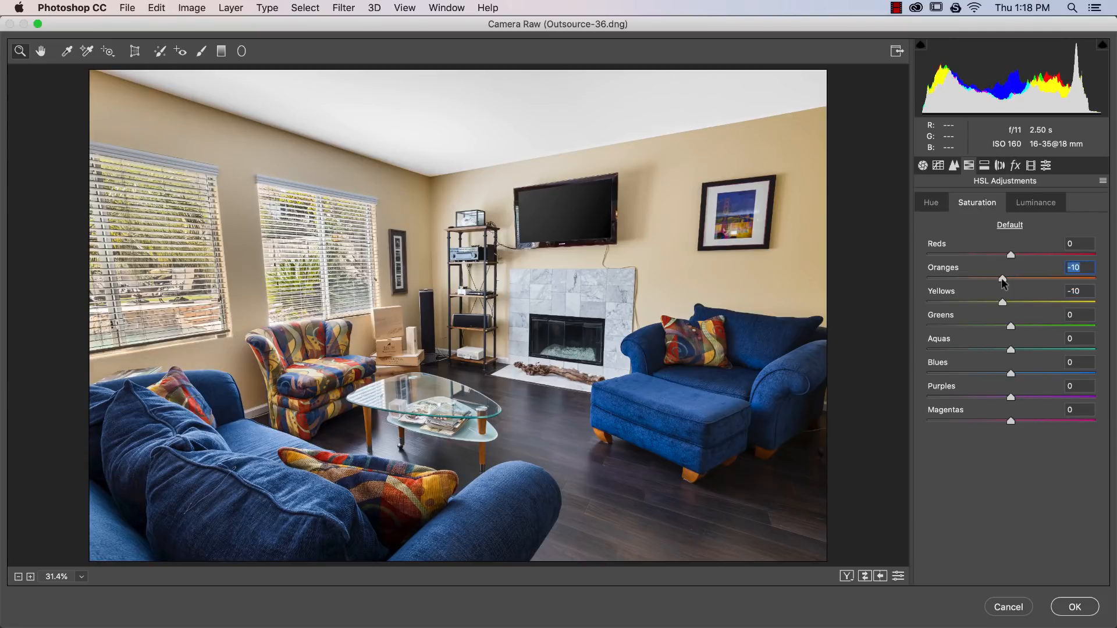
pyautogui.click(1041, 206)
pyautogui.moveTo(1006, 279)
pyautogui.mouseDown()
pyautogui.moveTo(1020, 279)
pyautogui.moveTo(1001, 287)
pyautogui.mouseUp()
pyautogui.doubleClick(1005, 280)
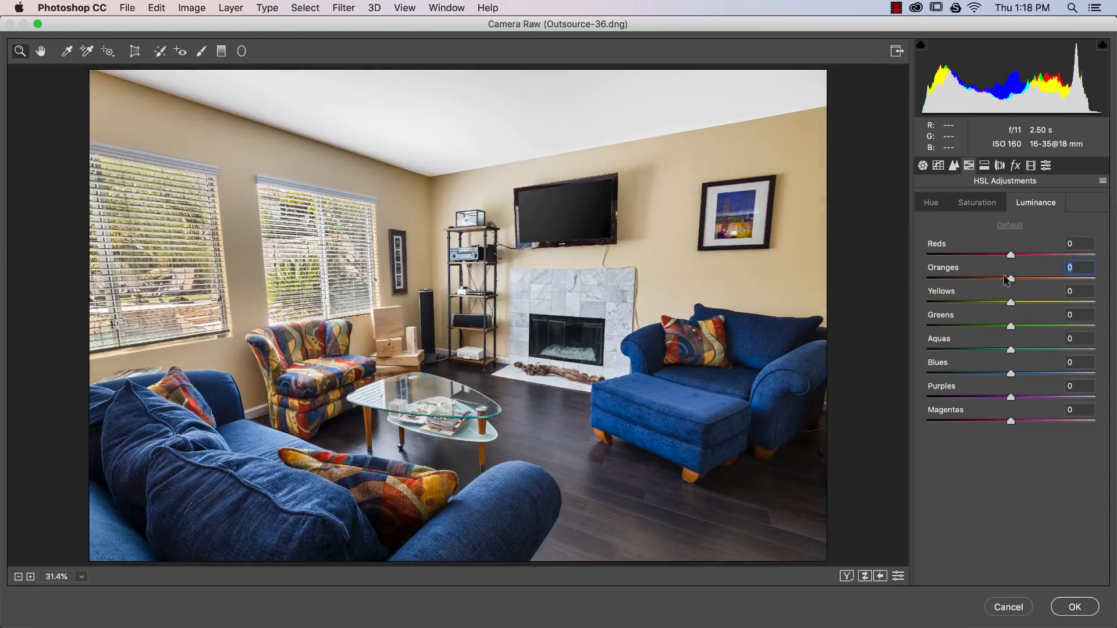
# Step: Apply the Camera Raw adjustments and inspect the media shelf and surrounding room up close
pyautogui.click(924, 167)
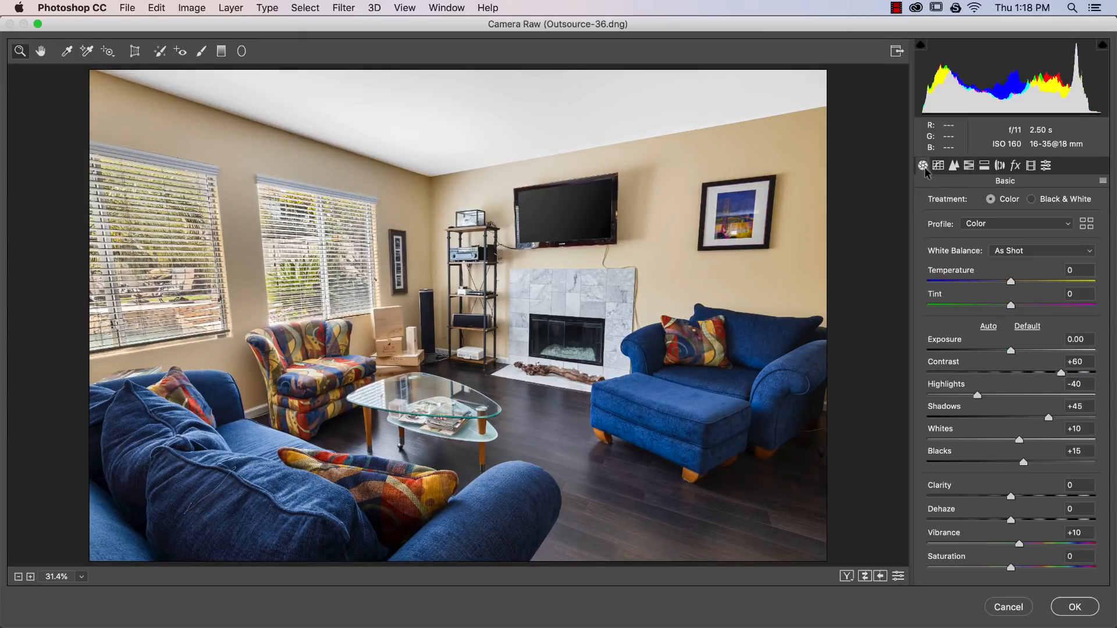
pyautogui.click(1075, 607)
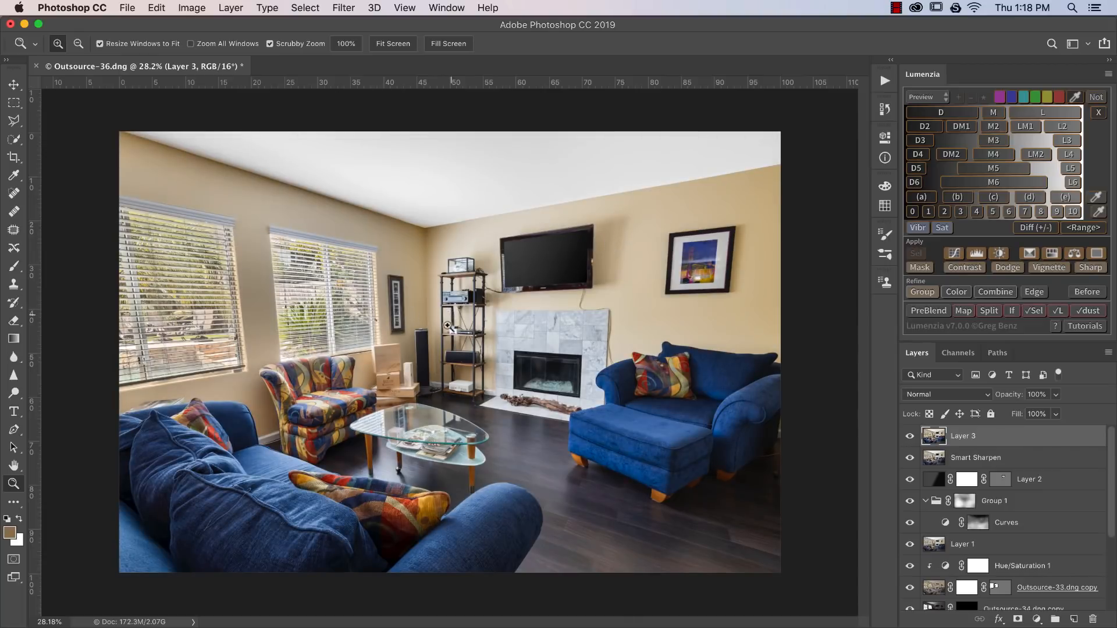
pyautogui.moveTo(438, 337); pyautogui.dragTo(526, 336)
pyautogui.rightClick(530, 334)
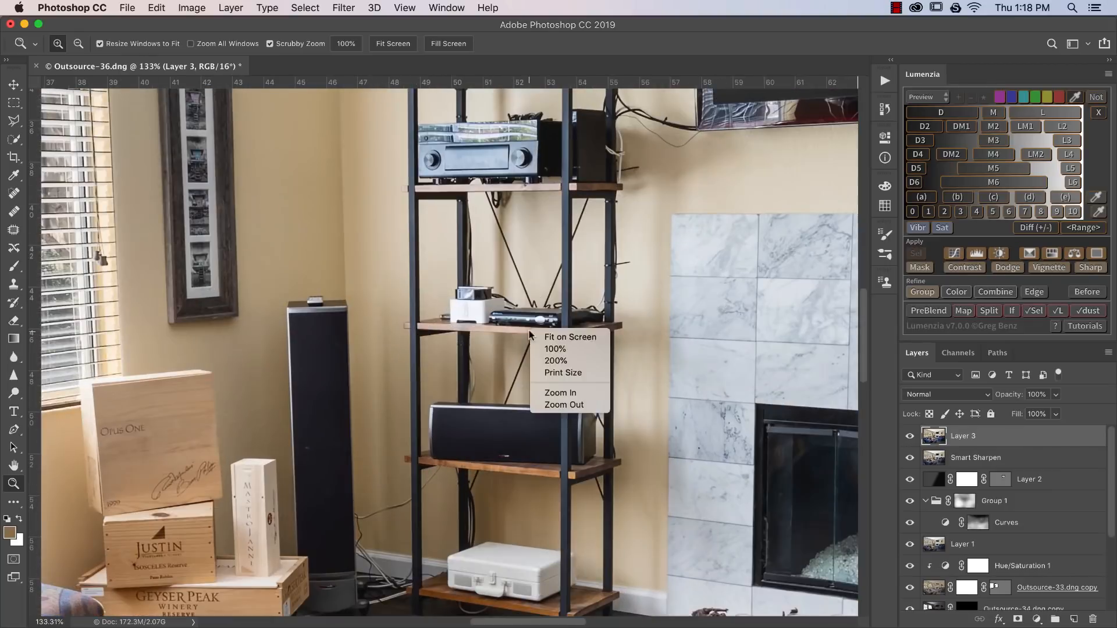
pyautogui.click(561, 337)
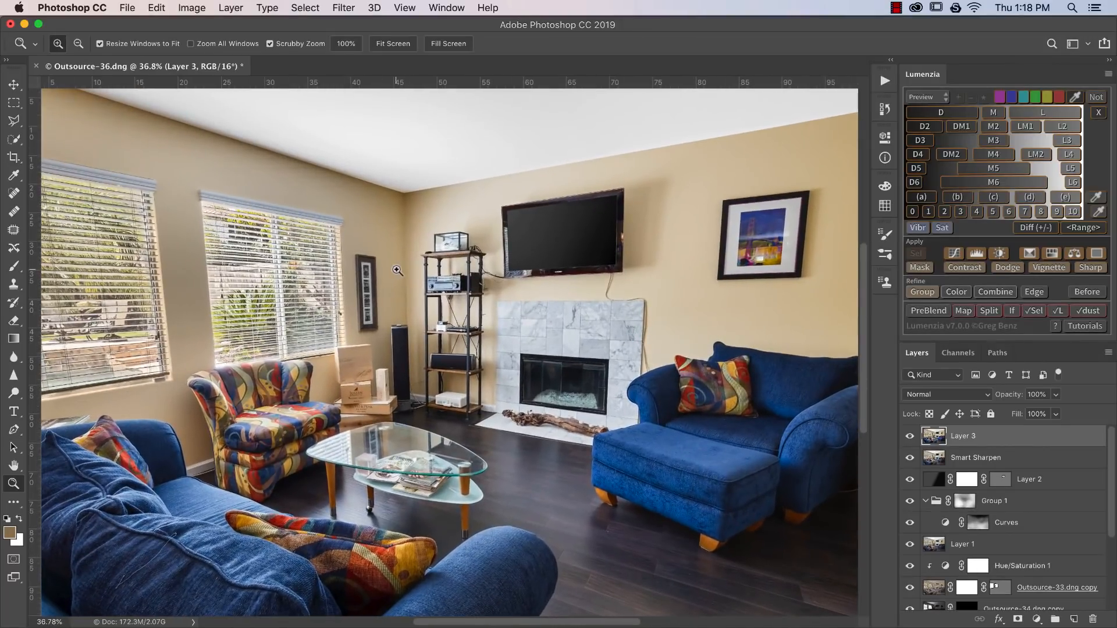
pyautogui.moveTo(314, 276); pyautogui.dragTo(395, 276)
pyautogui.rightClick(385, 290)
pyautogui.click(422, 295)
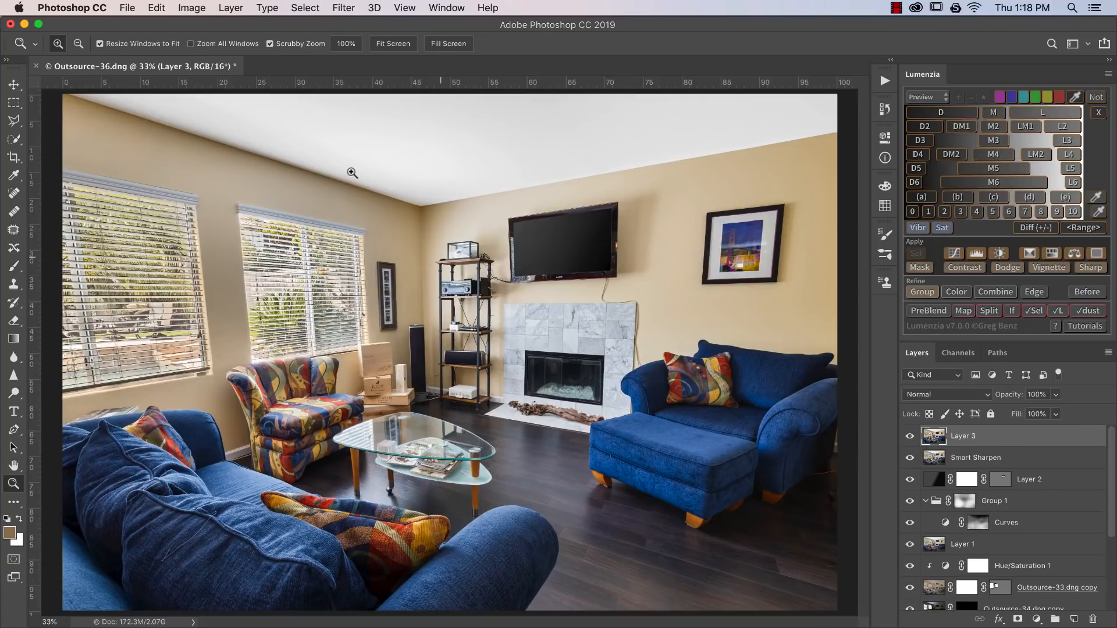
pyautogui.press('super+minus')
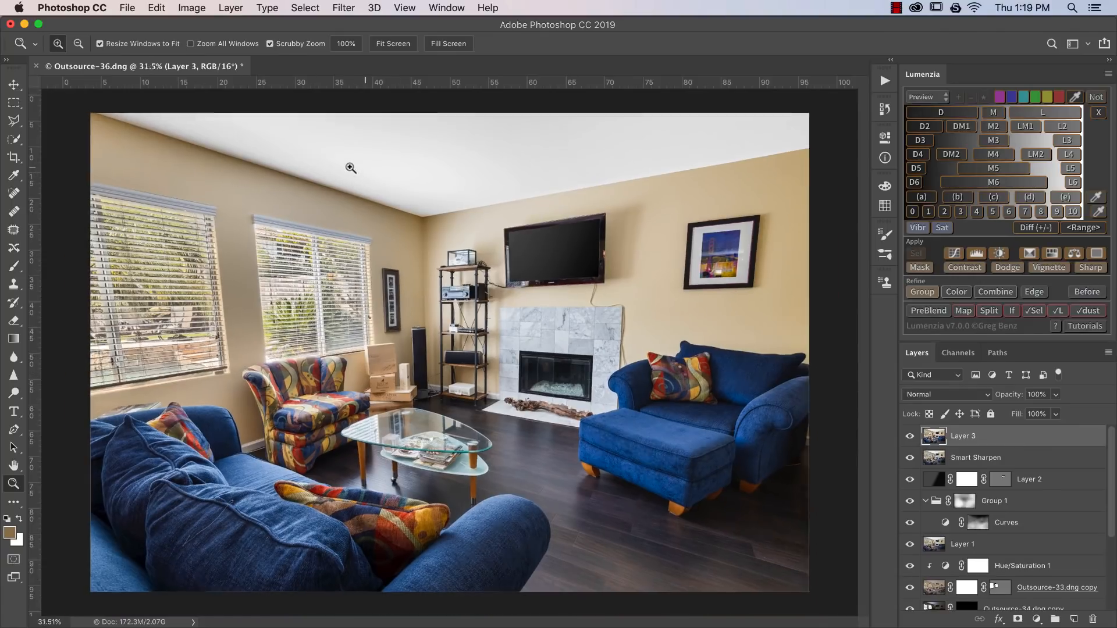
pyautogui.click(342, 8)
pyautogui.click(495, 327)
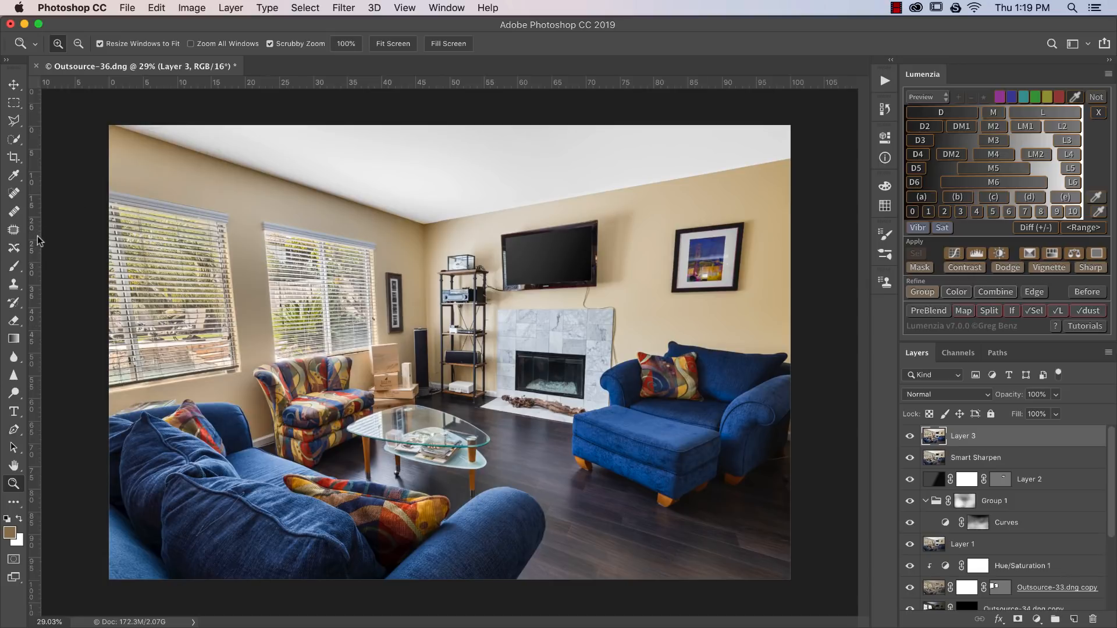
# Step: Show the rulers and place two vertical guides, one through the nearer window and one along the framed picture's right side
pyautogui.press('super+r')
pyautogui.press('super+r')
pyautogui.press('super+r')
pyautogui.press('super+r')
pyautogui.press('super+r')
pyautogui.press('super+r')
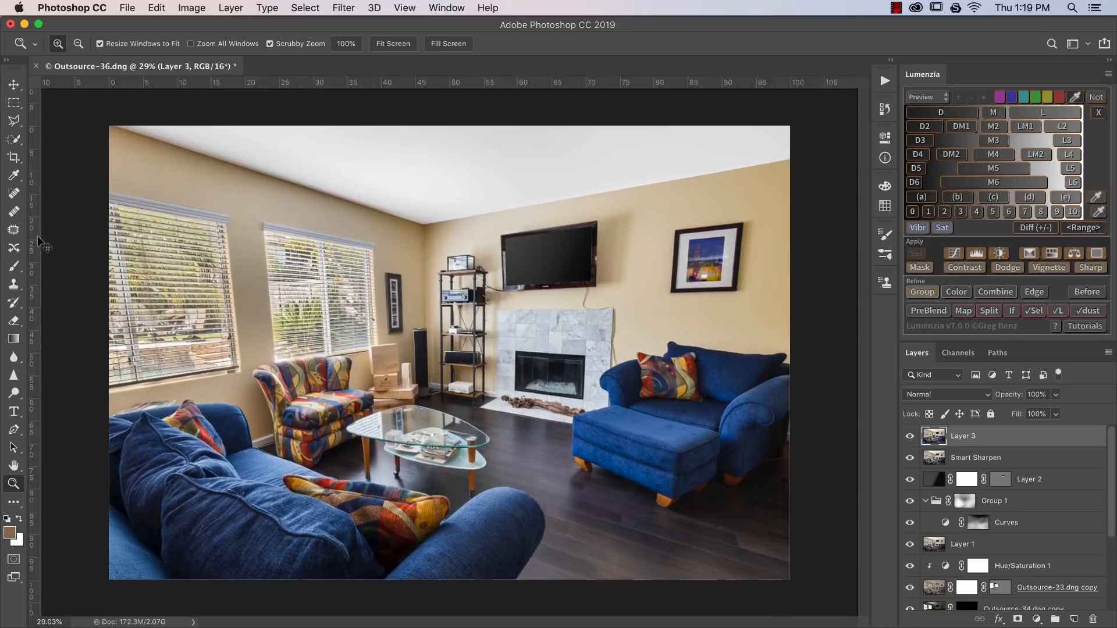
pyautogui.moveTo(37, 236); pyautogui.dragTo(170, 223)
pyautogui.moveTo(38, 278); pyautogui.dragTo(742, 248)
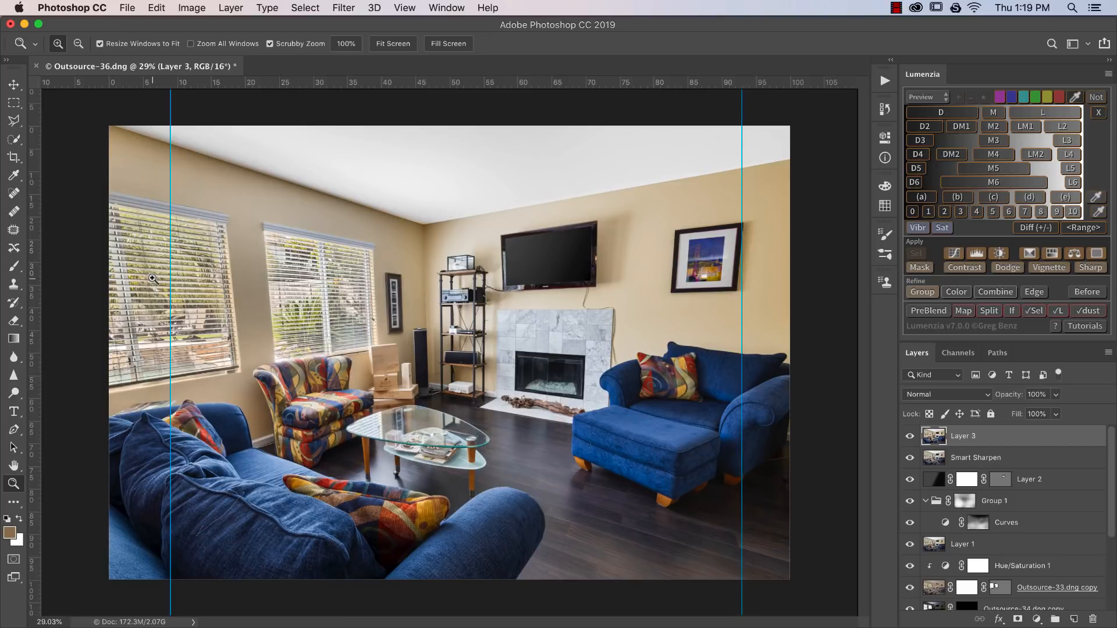
# Step: Free-transform the room layer, spreading both lower corners outward to straighten the verticals, with the transform width set to 100%
pyautogui.press('super+t')
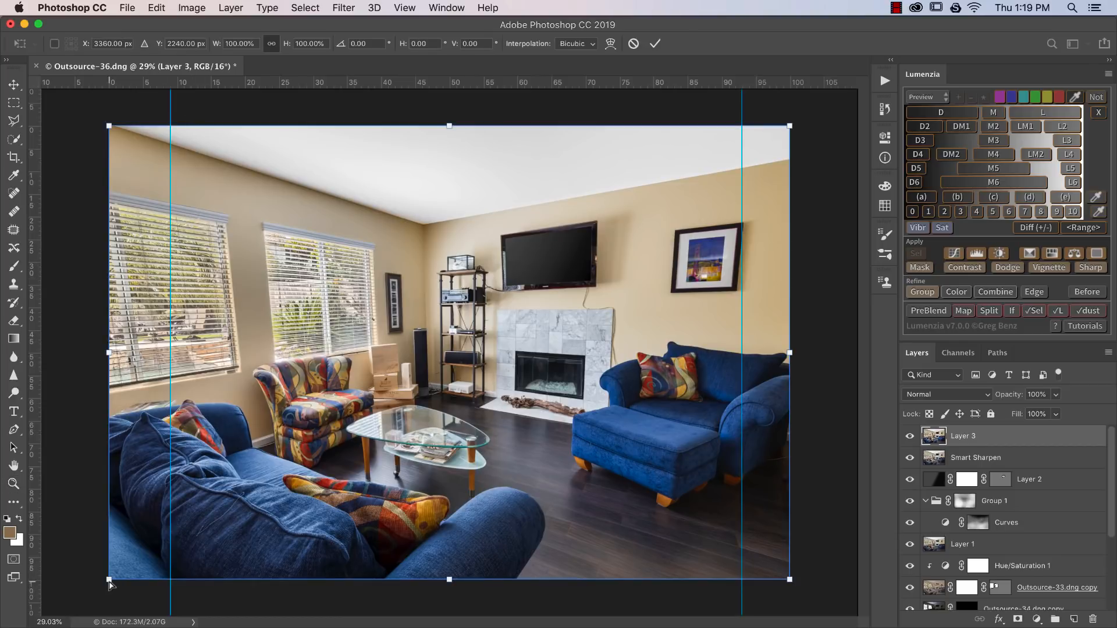
pyautogui.moveTo(109, 585); pyautogui.dragTo(47, 574)
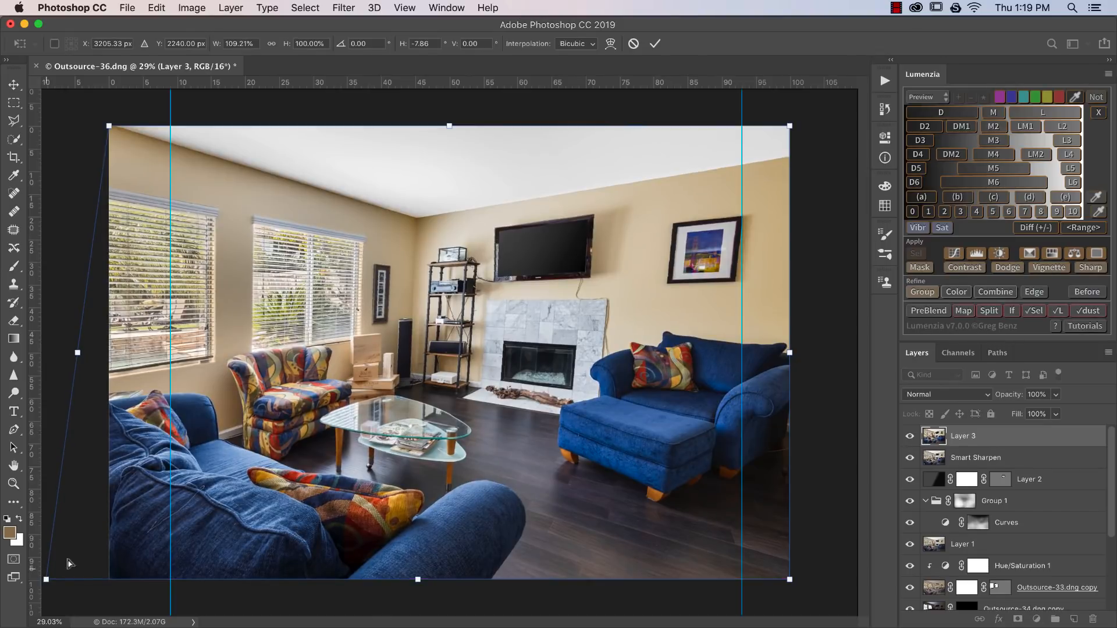
pyautogui.moveTo(791, 585); pyautogui.dragTo(846, 580)
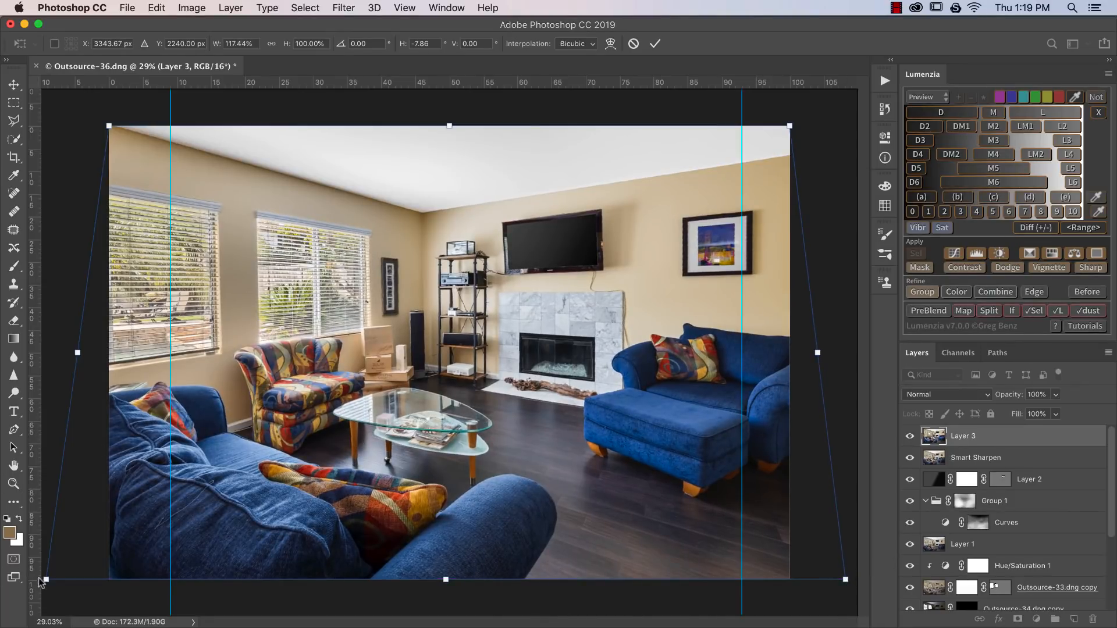
pyautogui.moveTo(46, 581); pyautogui.dragTo(35, 584)
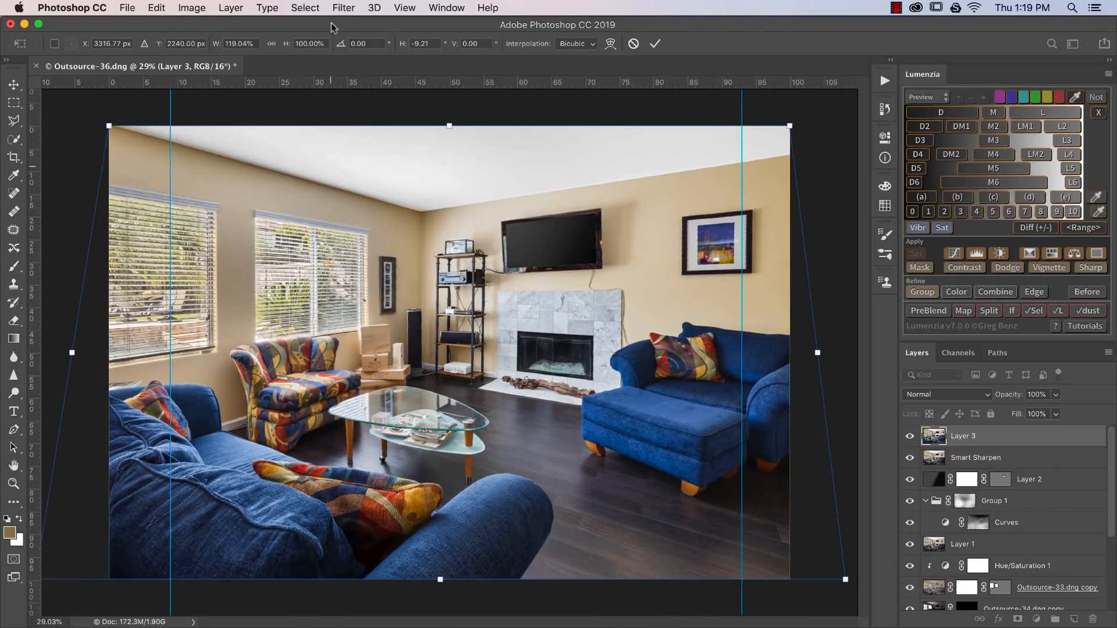
pyautogui.click(238, 44)
pyautogui.write('100')
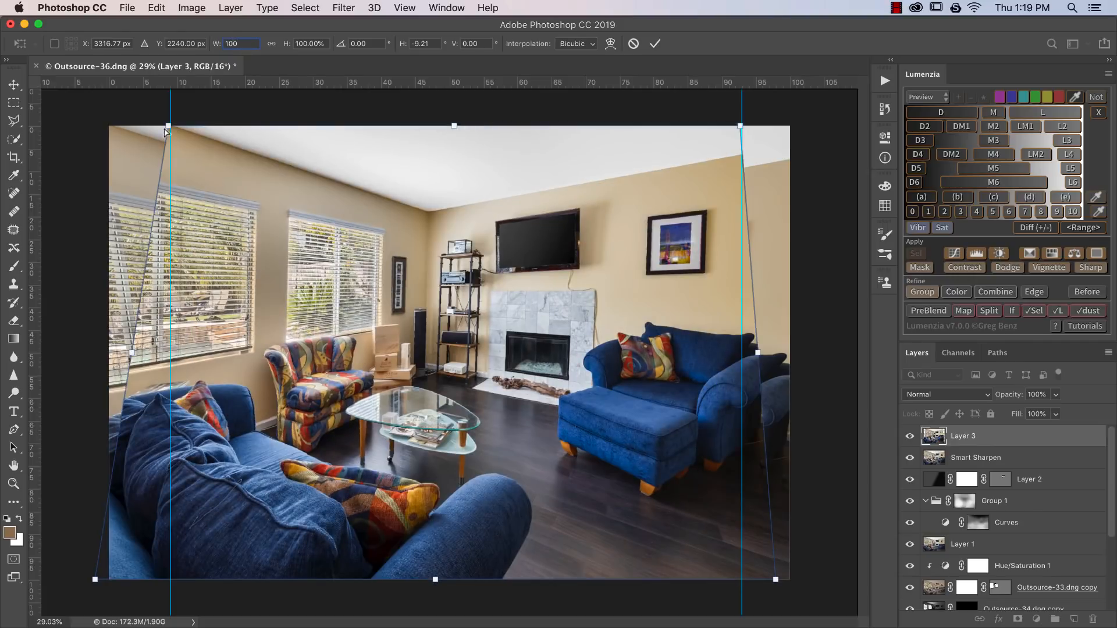
# Step: Fine-tune the upper-left and both lower corners of the transform against the guides, and apply it
pyautogui.moveTo(168, 128); pyautogui.dragTo(161, 129)
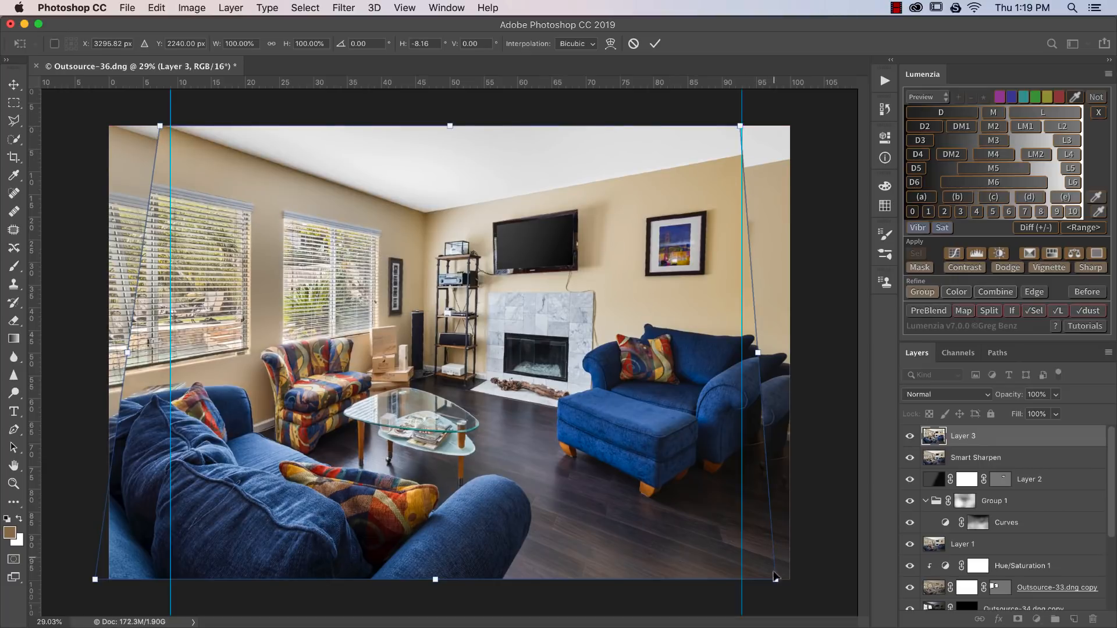
pyautogui.moveTo(778, 582); pyautogui.dragTo(788, 582)
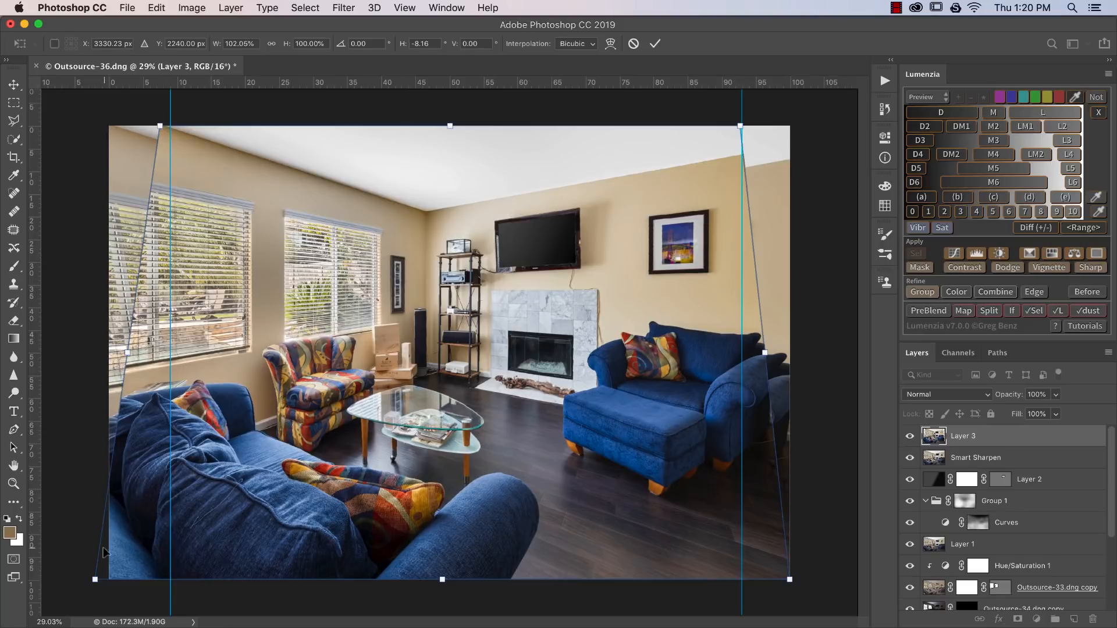
pyautogui.moveTo(95, 582); pyautogui.dragTo(90, 580)
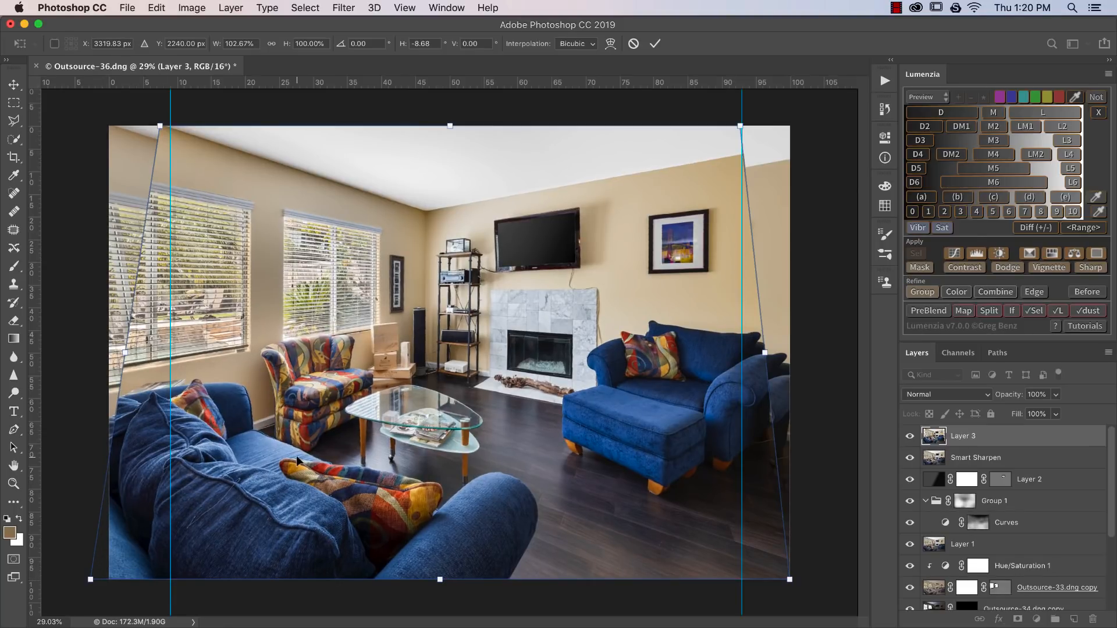
pyautogui.press('Return')
pyautogui.press('z')
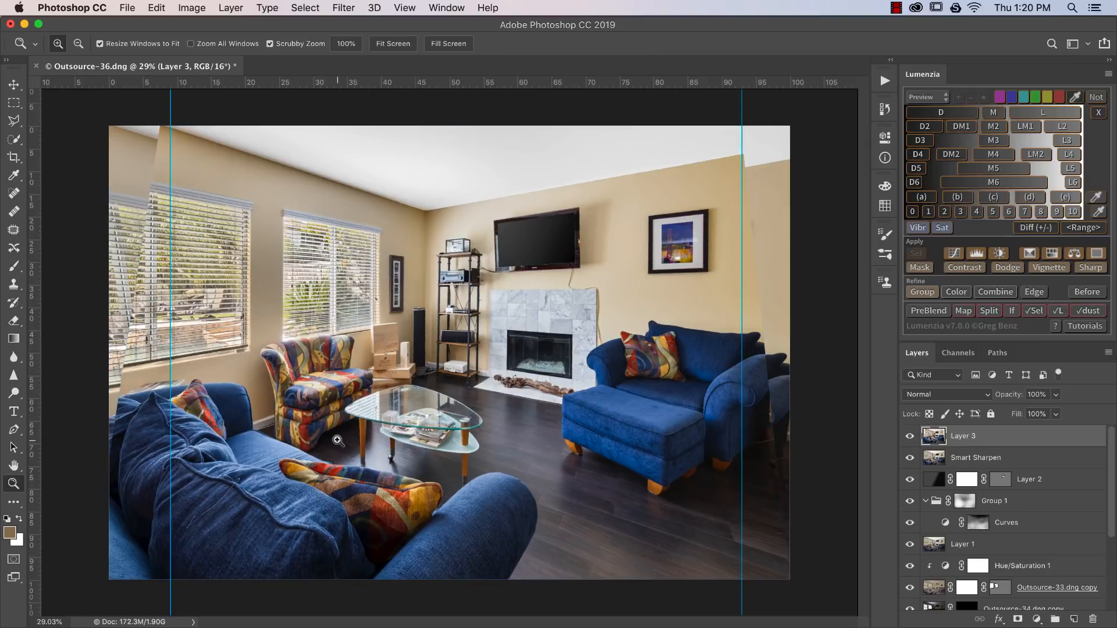
# Step: Try a ratio-constrained crop that trims the image's left edge
pyautogui.press('c')
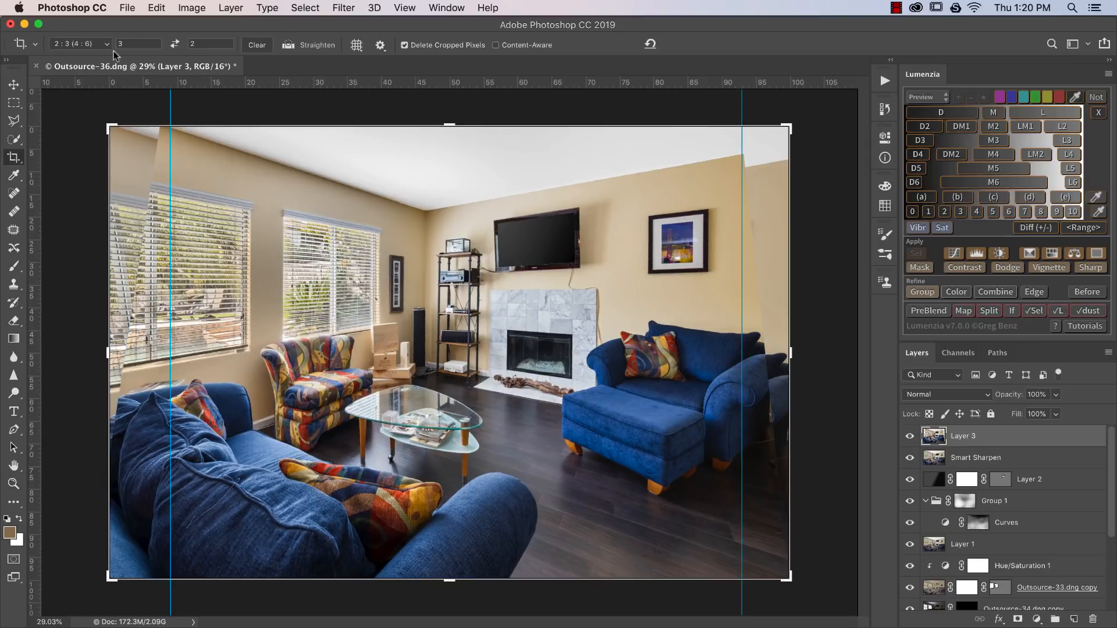
pyautogui.click(82, 44)
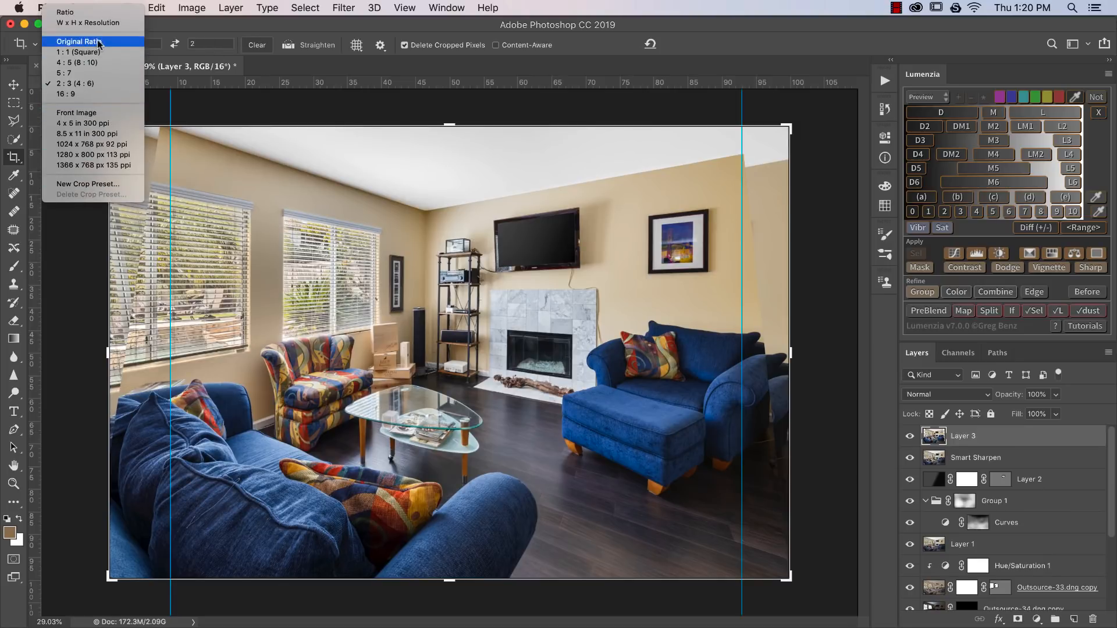
pyautogui.click(65, 12)
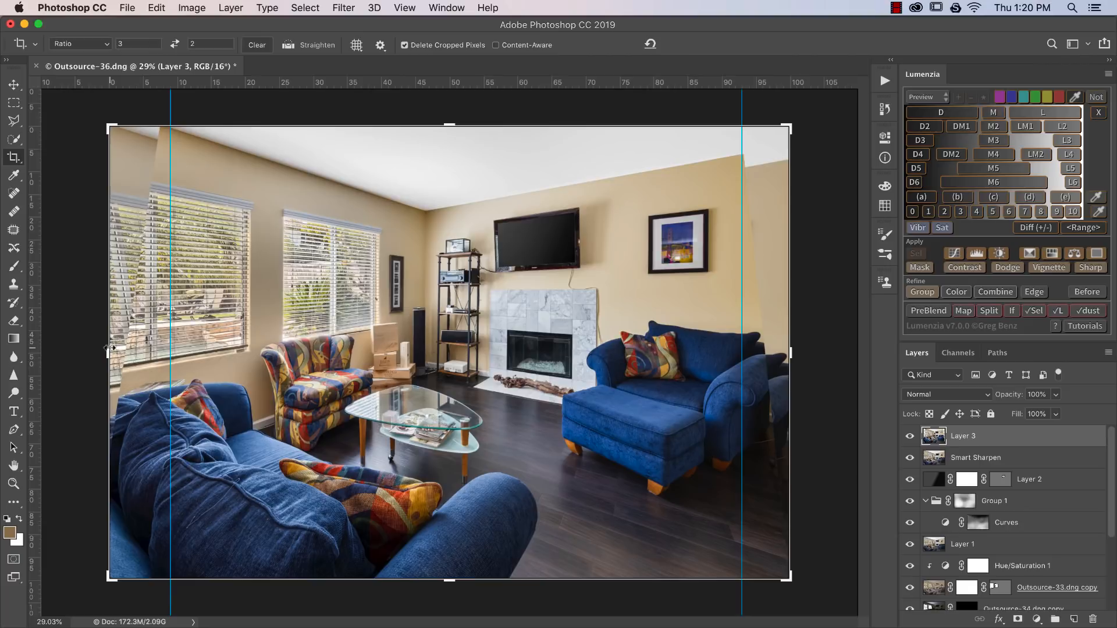
pyautogui.moveTo(109, 347); pyautogui.dragTo(122, 348)
pyautogui.press('super+z')
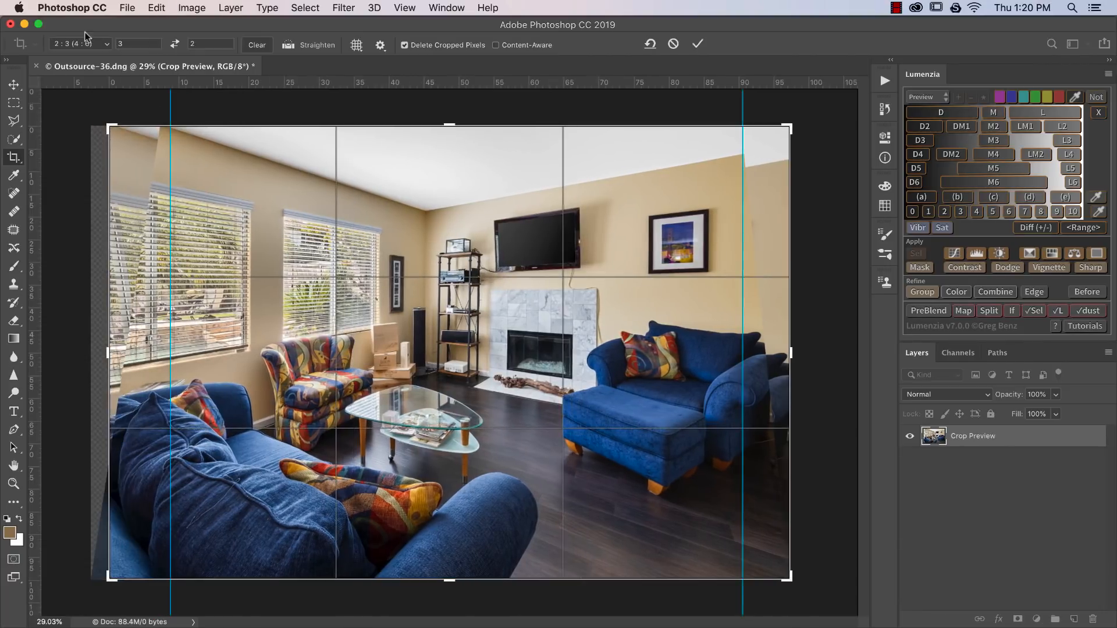
pyautogui.click(89, 44)
pyautogui.click(89, 43)
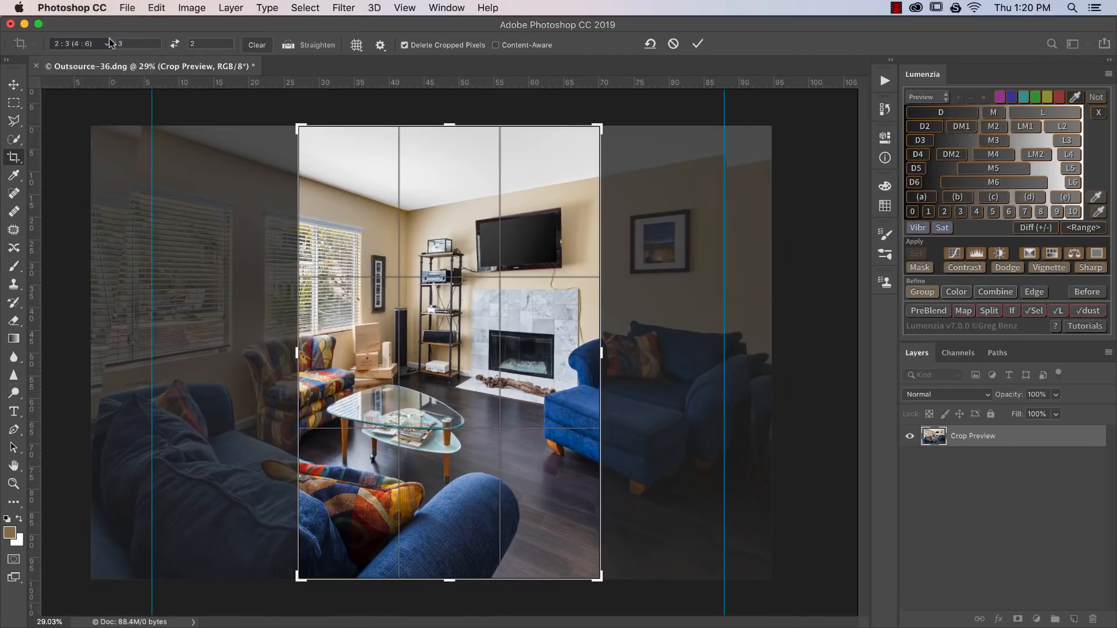
pyautogui.press('super+z')
# Step: Crop away the duplicated strips at both side edges of the photo using an unconstrained W x H x Resolution crop
pyautogui.click(87, 44)
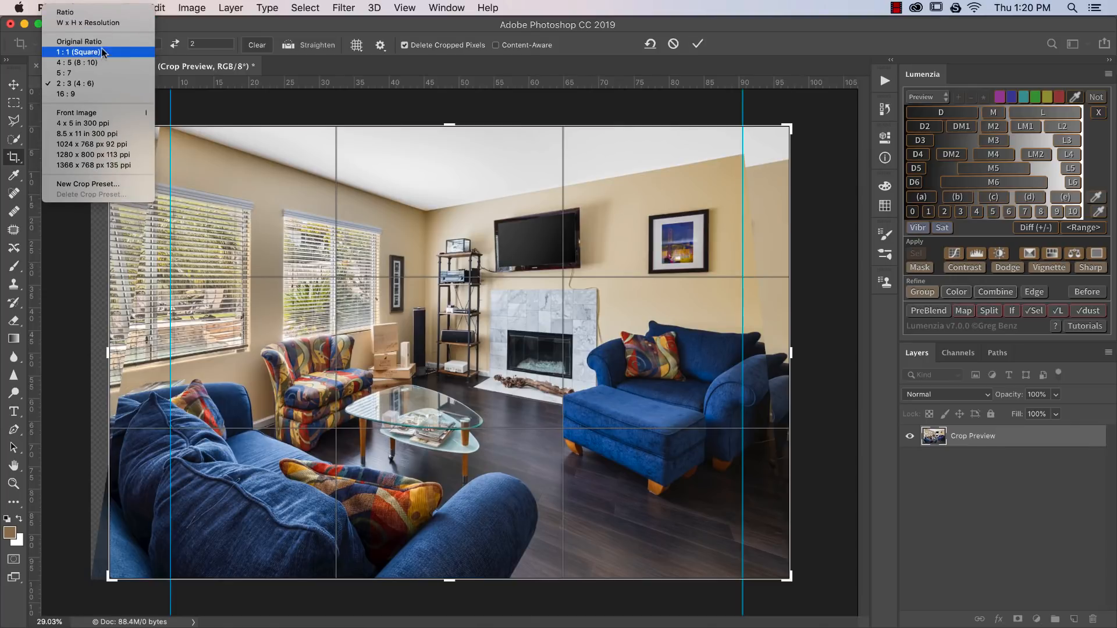
pyautogui.click(110, 23)
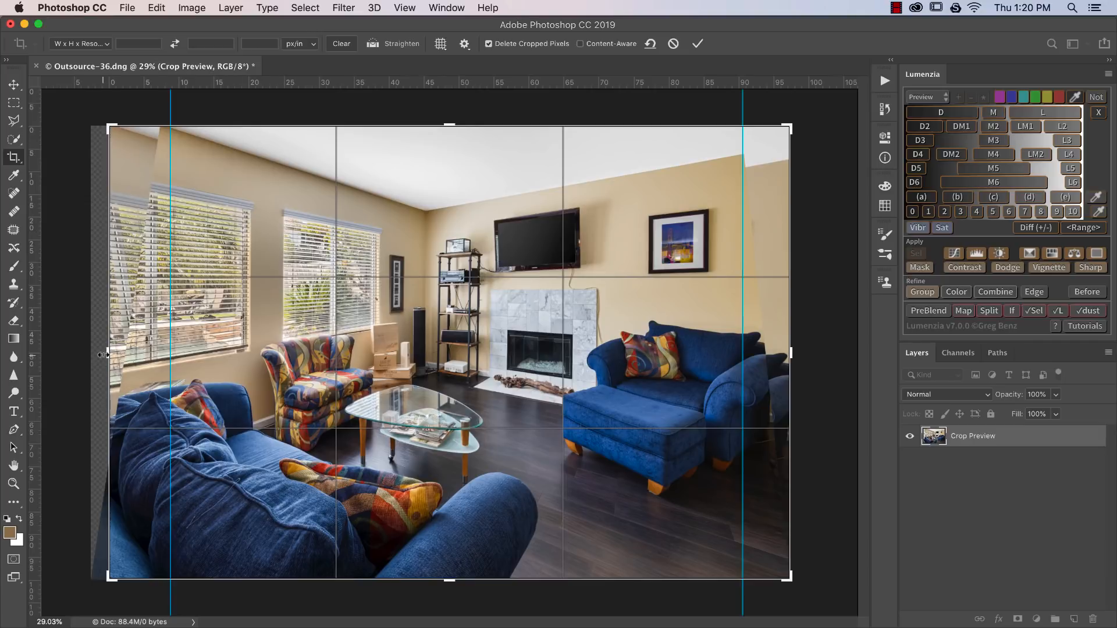
pyautogui.moveTo(103, 355); pyautogui.dragTo(131, 353)
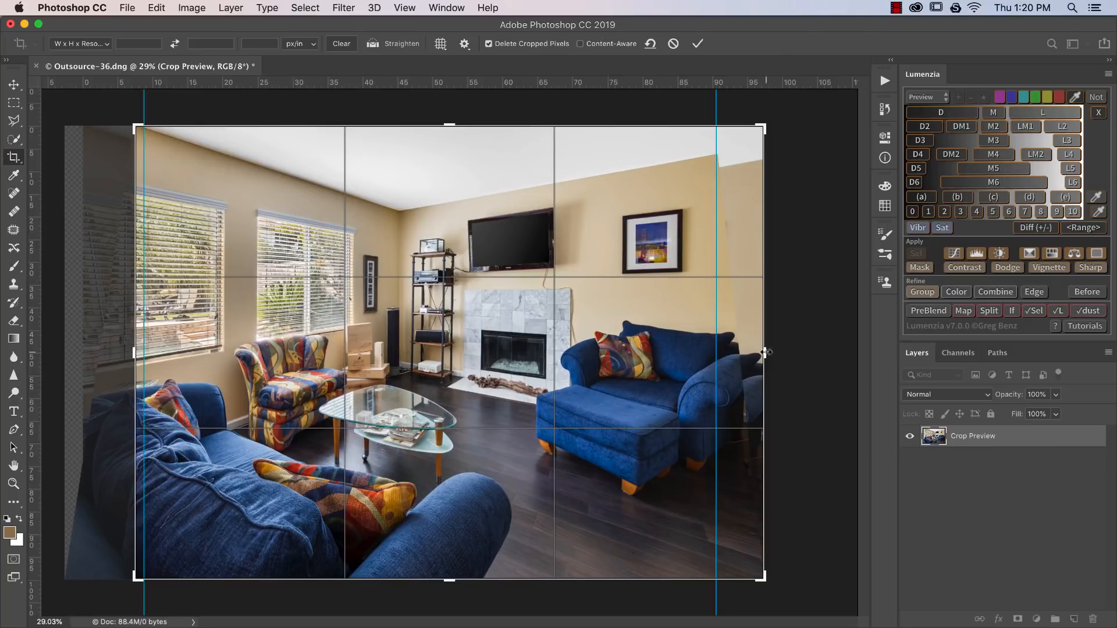
pyautogui.moveTo(766, 353); pyautogui.dragTo(741, 351)
pyautogui.press('Return')
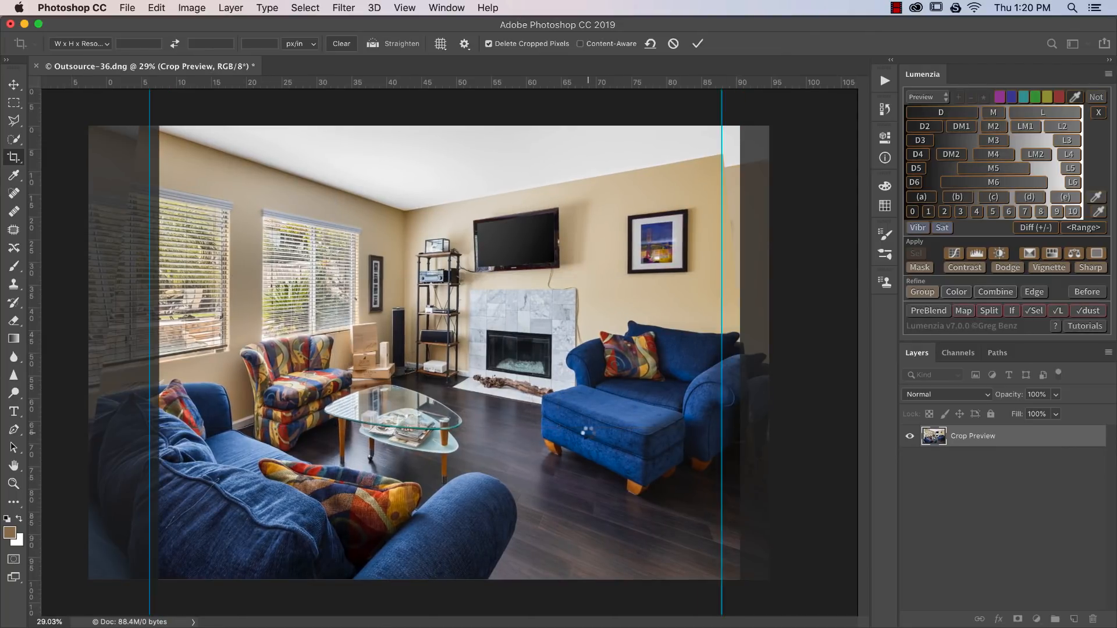
pyautogui.click(693, 44)
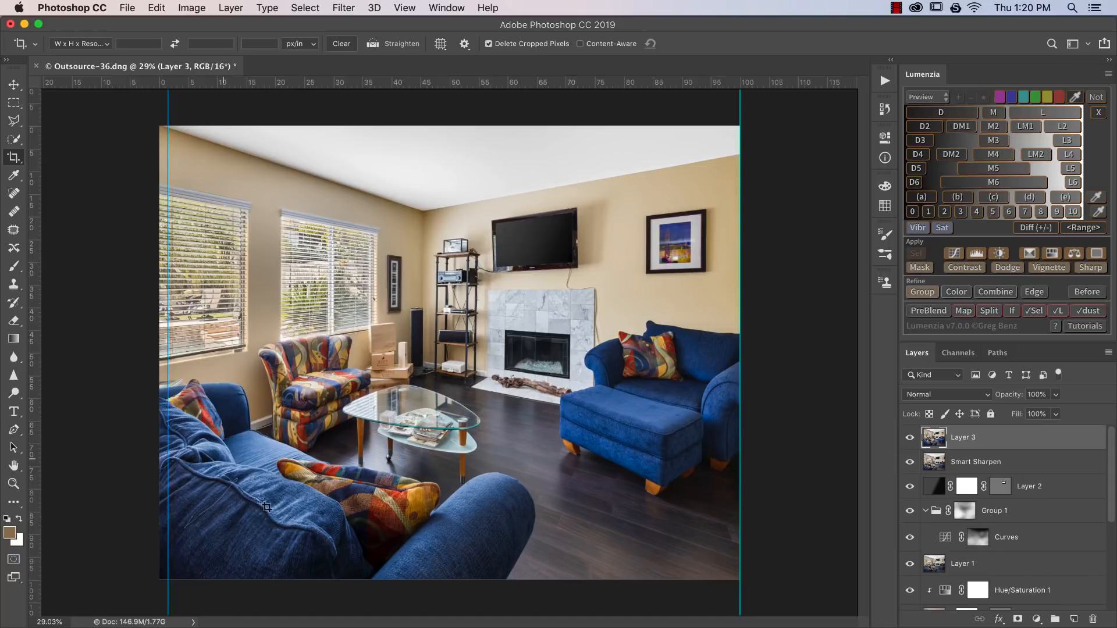
# Step: Crop the photo to a landscape 2:3 (4:6) ratio, shifting the image slightly downward inside the frame to keep more ceiling
pyautogui.click(80, 43)
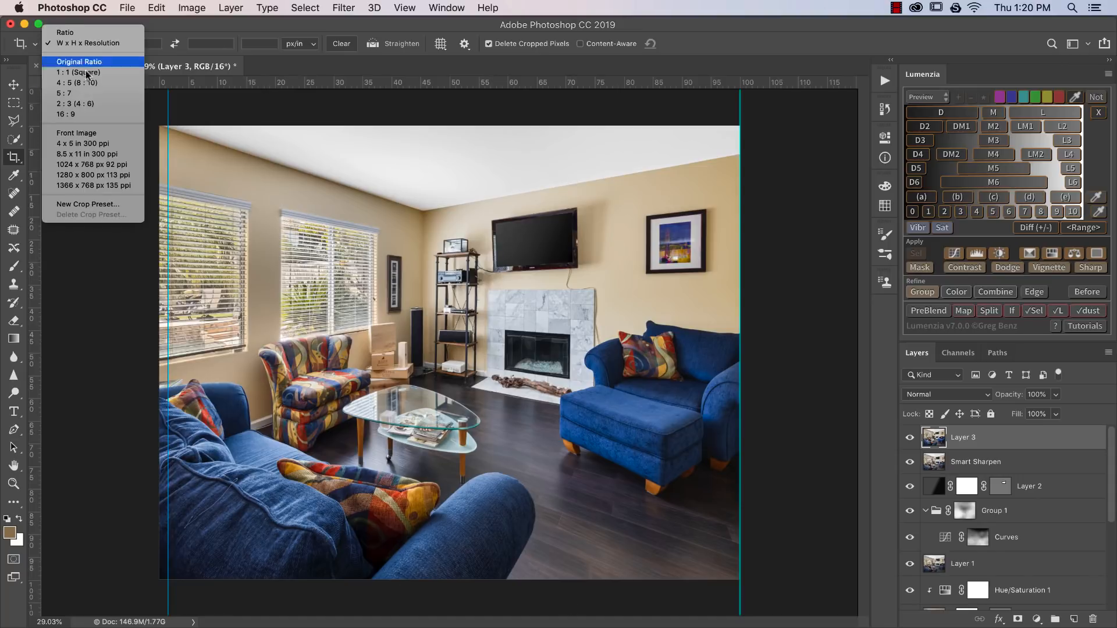
pyautogui.click(93, 103)
pyautogui.click(175, 45)
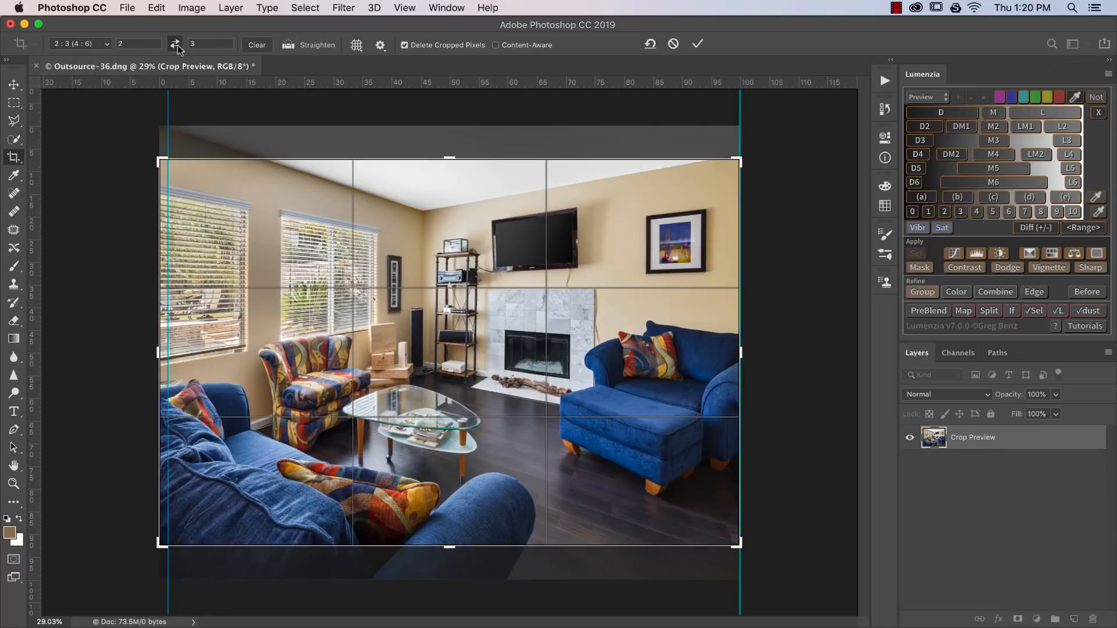
pyautogui.moveTo(519, 279); pyautogui.dragTo(519, 285)
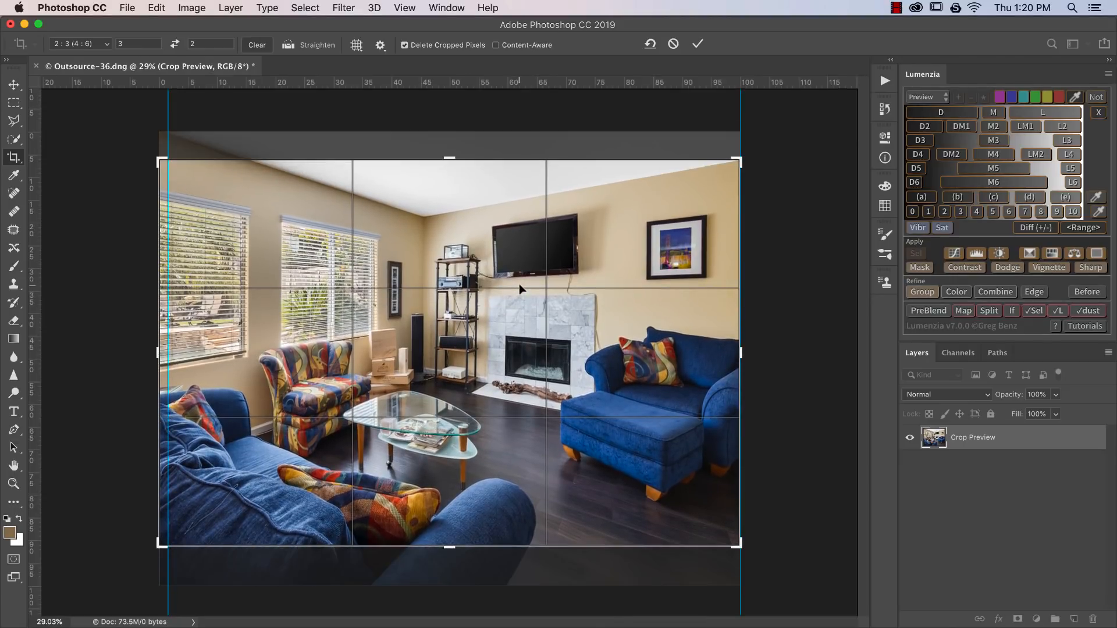
pyautogui.press('Return')
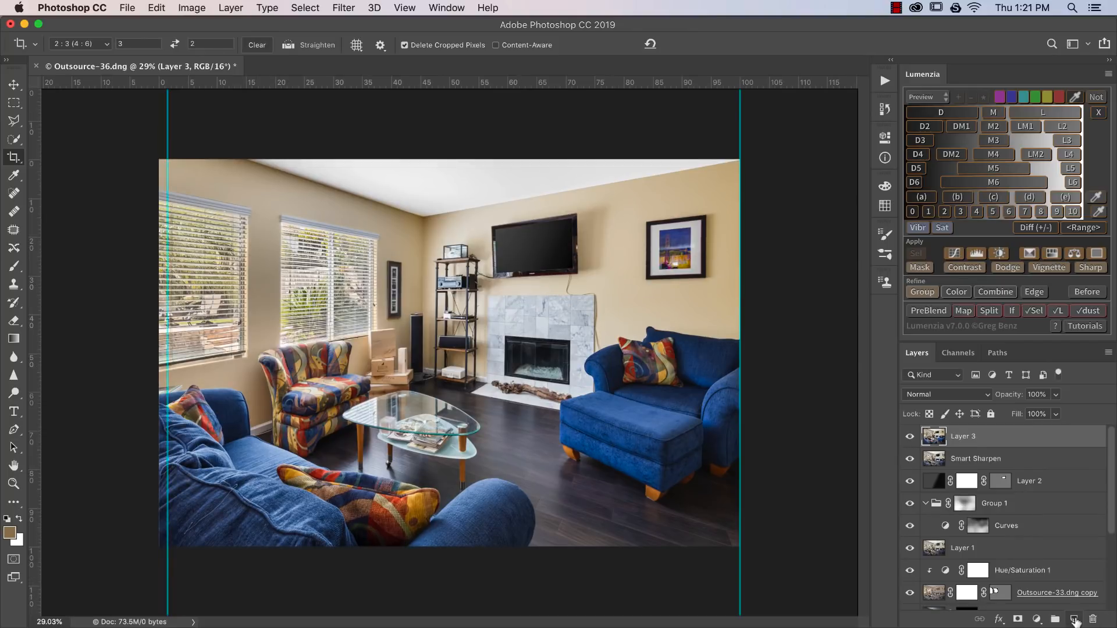
# Step: Add a new layer and heal away the lower end of the loose white thread on the blue sofa cushion
pyautogui.click(1074, 619)
pyautogui.press('z')
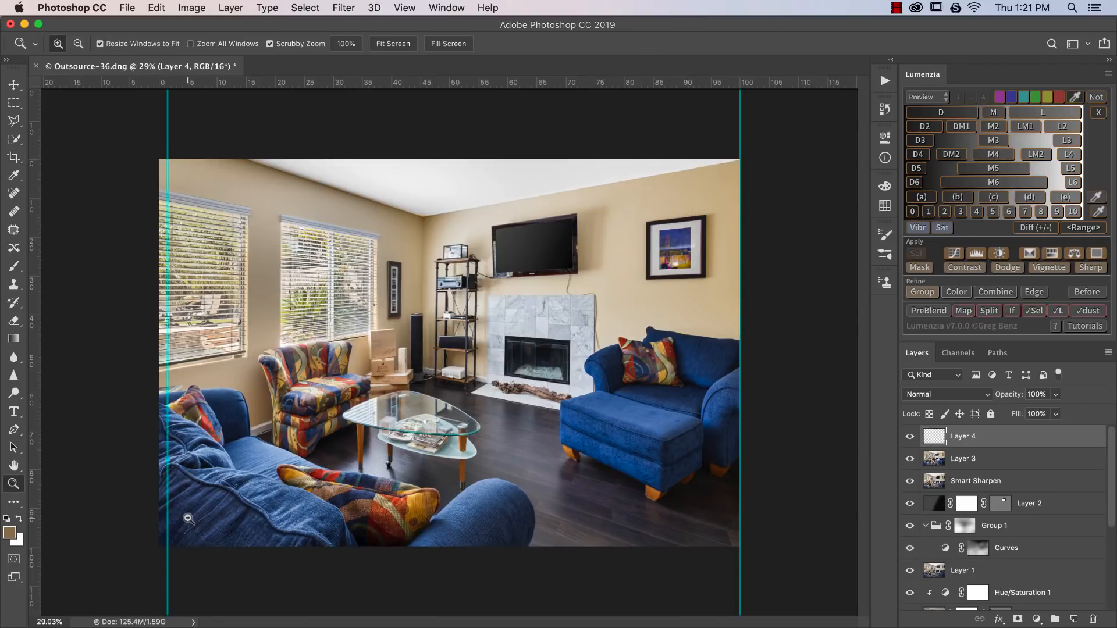
pyautogui.moveTo(192, 516); pyautogui.dragTo(448, 425)
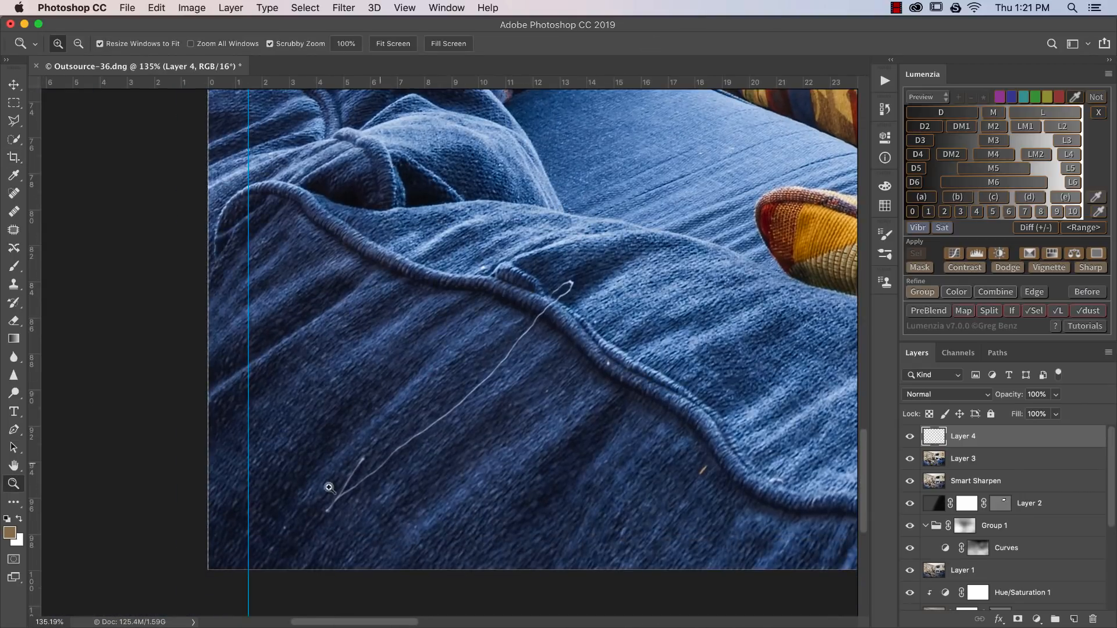
pyautogui.press('j')
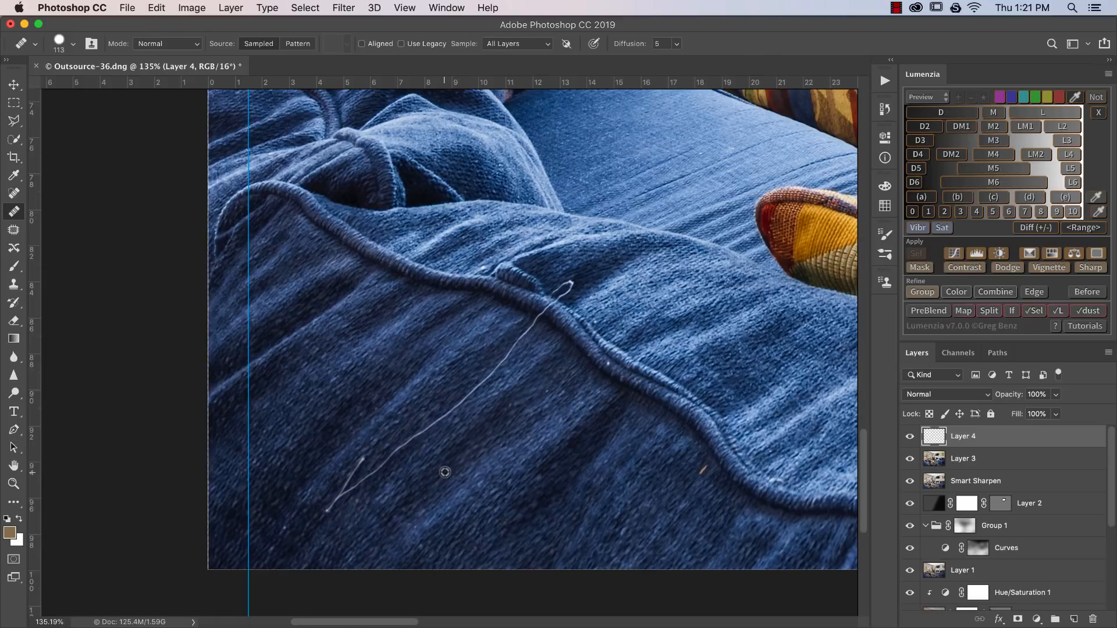
pyautogui.moveTo(445, 472); pyautogui.dragTo(384, 470)
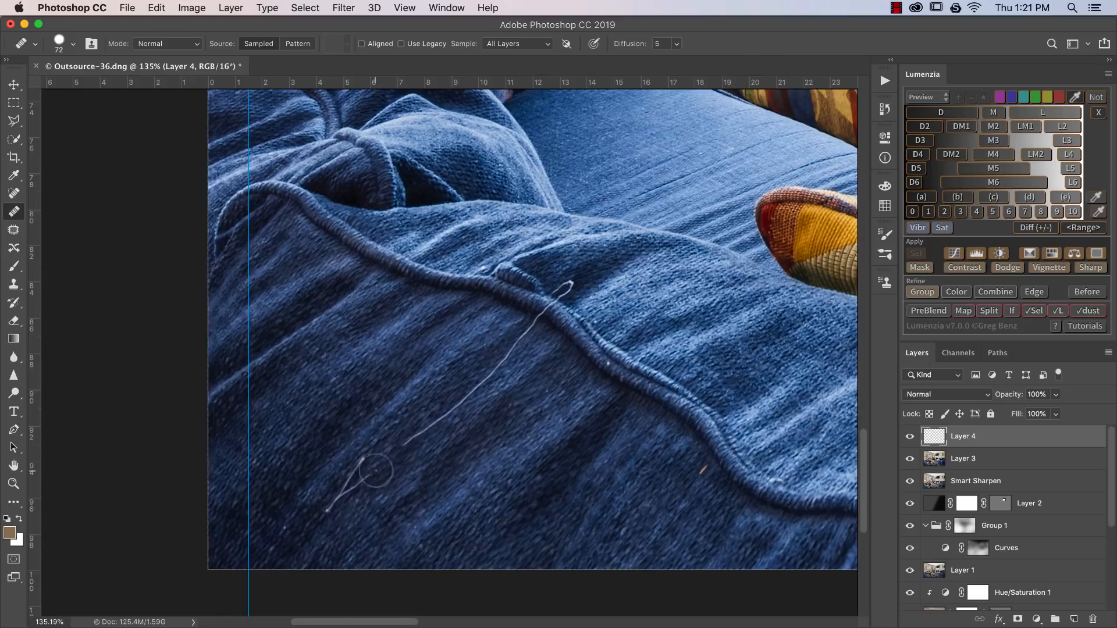
pyautogui.click(337, 503)
pyautogui.moveTo(337, 502)
pyautogui.mouseDown()
pyautogui.moveTo(423, 436)
pyautogui.moveTo(348, 497)
pyautogui.mouseUp()
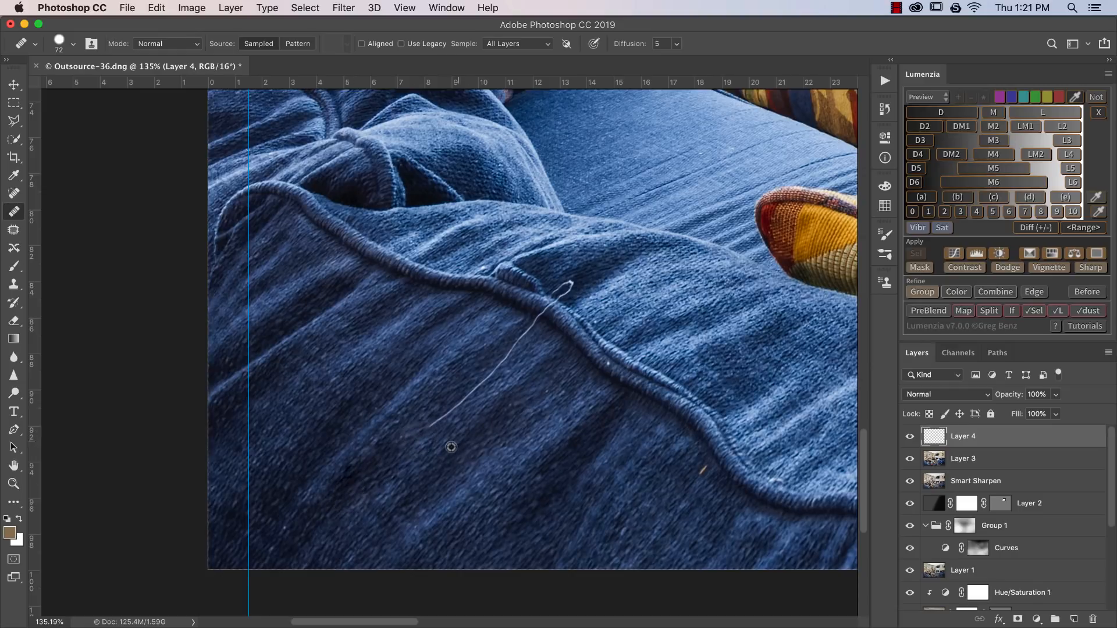
# Step: Heal the middle stretch of the thread up to the cushion seam with the Healing Brush, sampling nearby fabric
pyautogui.keyDown('alt'); pyautogui.click(480, 433); pyautogui.keyUp('alt')
pyautogui.moveTo(416, 434)
pyautogui.mouseDown()
pyautogui.moveTo(481, 394)
pyautogui.moveTo(509, 363)
pyautogui.moveTo(497, 359)
pyautogui.moveTo(526, 337)
pyautogui.mouseUp()
pyautogui.keyDown('alt'); pyautogui.click(473, 351); pyautogui.keyUp('alt')
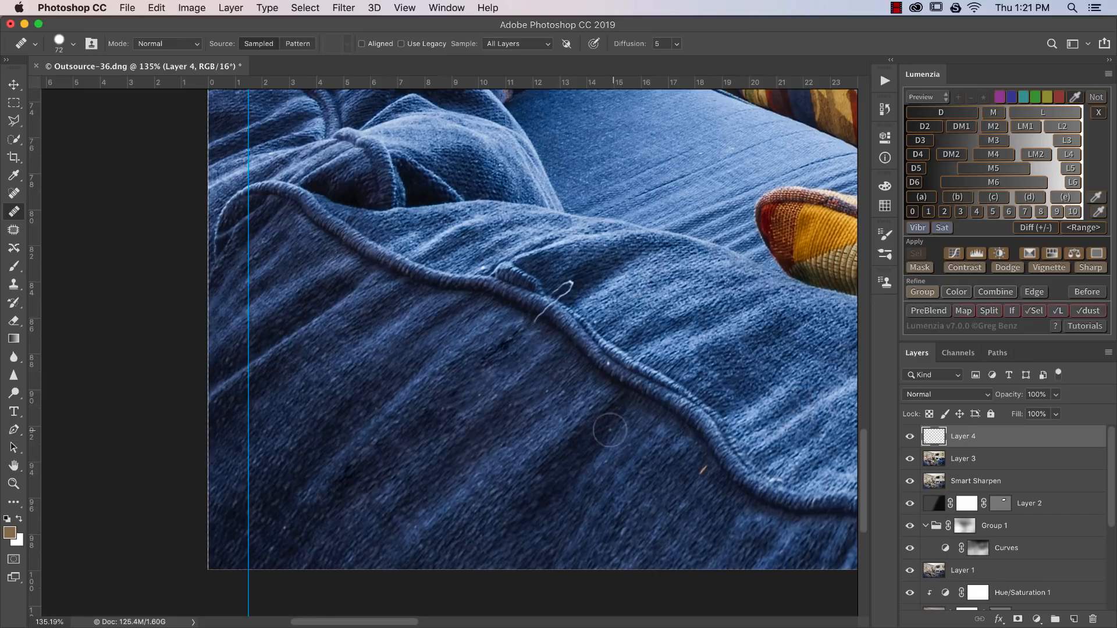
# Step: Heal away the remaining white thread loop across the blue sofa cushion seam with the content-aware Spot Healing Brush at size 31
pyautogui.press('super+0')
pyautogui.press('super+minus')
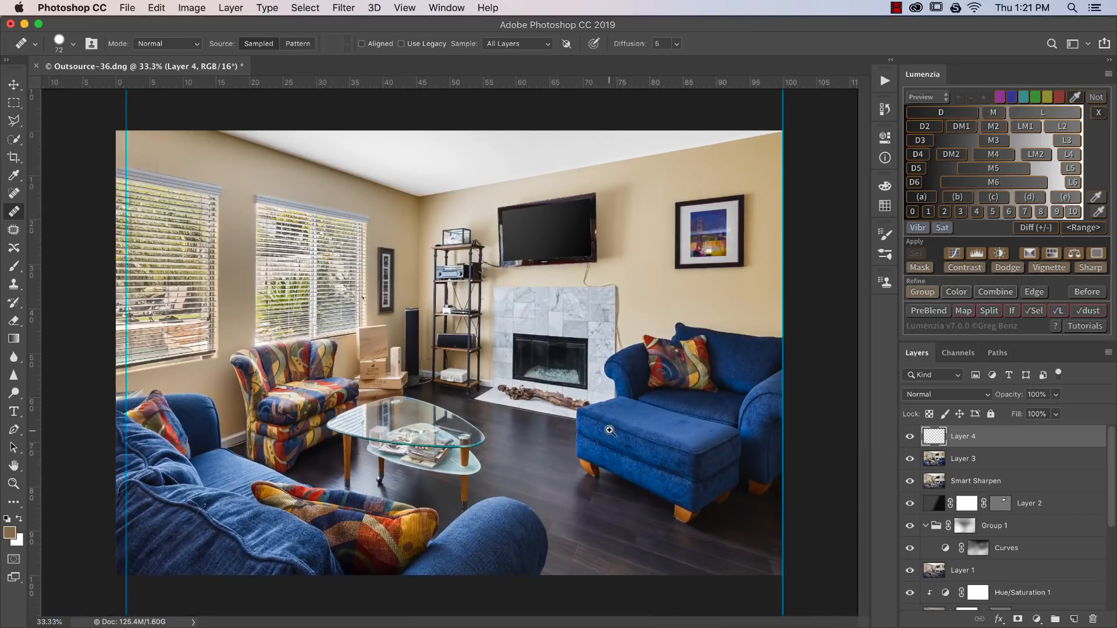
pyautogui.press('z')
pyautogui.click(510, 390)
pyautogui.moveTo(144, 535); pyautogui.dragTo(245, 529)
pyautogui.moveTo(597, 287); pyautogui.dragTo(289, 446)
pyautogui.moveTo(688, 401); pyautogui.dragTo(707, 434)
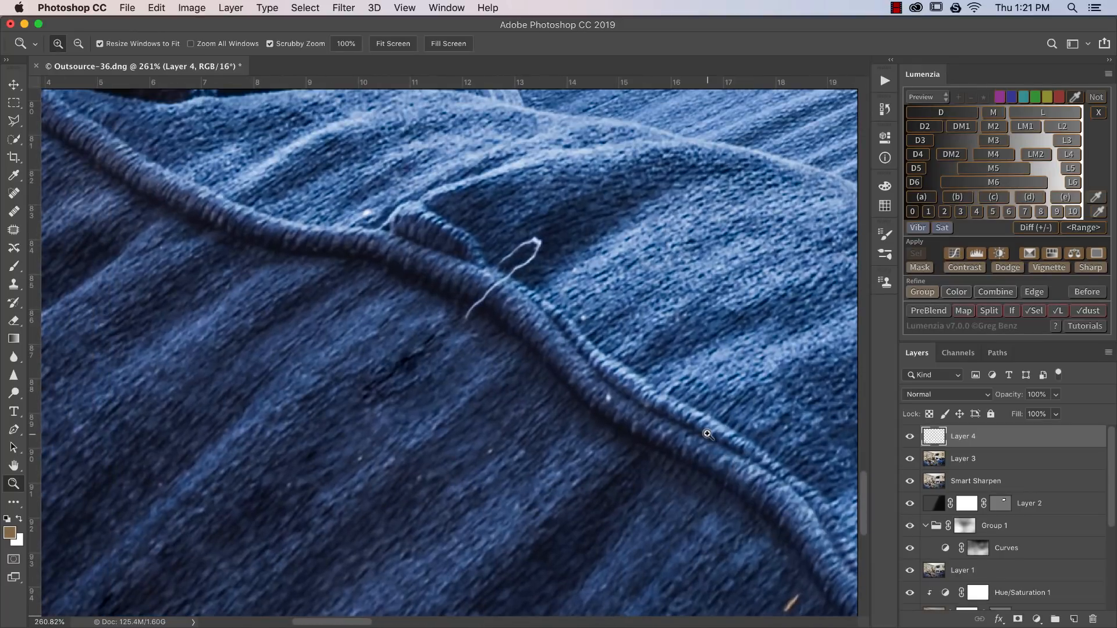
pyautogui.press('j')
pyautogui.hotkey('shift', 'j')
pyautogui.hotkey('shift', 'j')
pyautogui.hotkey('shift', 'j')
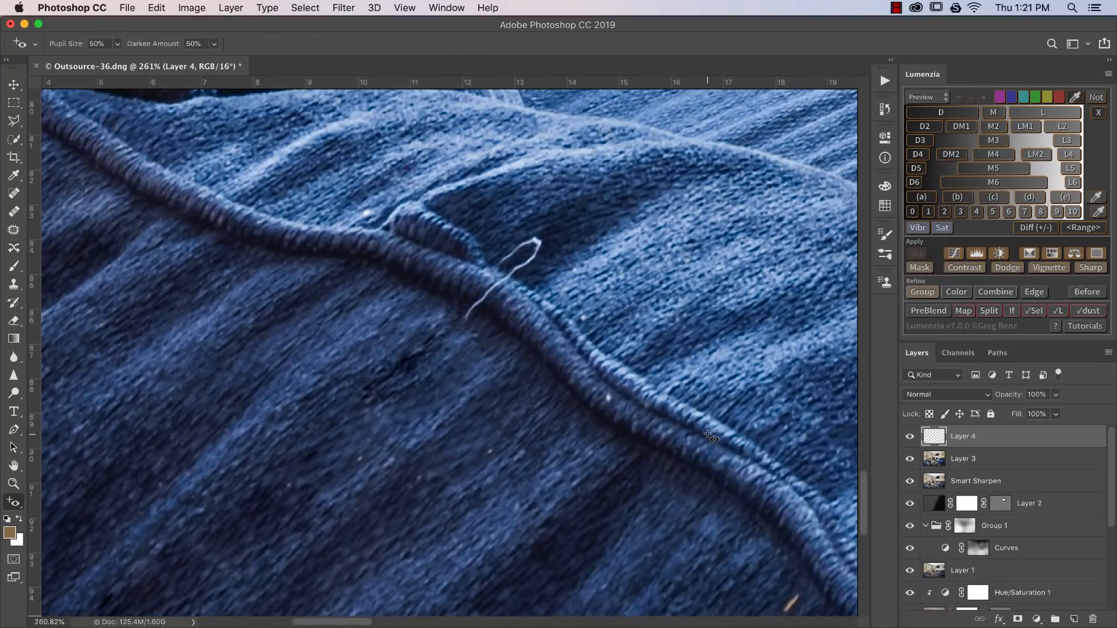
pyautogui.hotkey('shift', 'j')
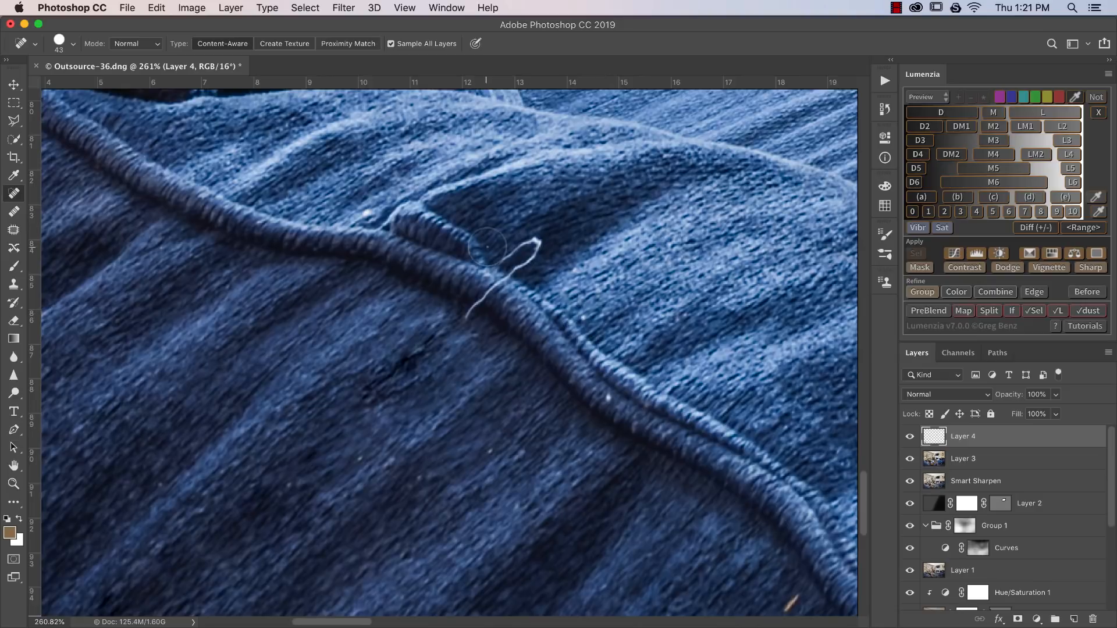
pyautogui.moveTo(518, 260)
pyautogui.mouseDown()
pyautogui.moveTo(538, 246)
pyautogui.moveTo(466, 317)
pyautogui.mouseUp()
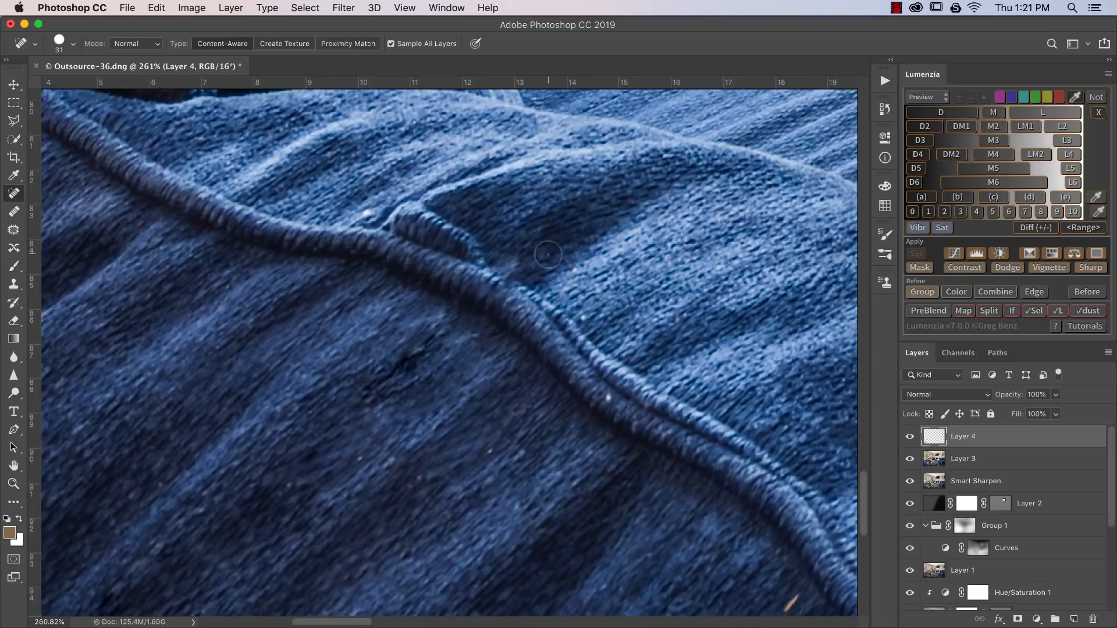
# Step: Add a vertical guide along the outer edge of the marble fireplace surround, beside the blue armchair
pyautogui.press('super+0')
pyautogui.press('super+minus')
pyautogui.press('z')
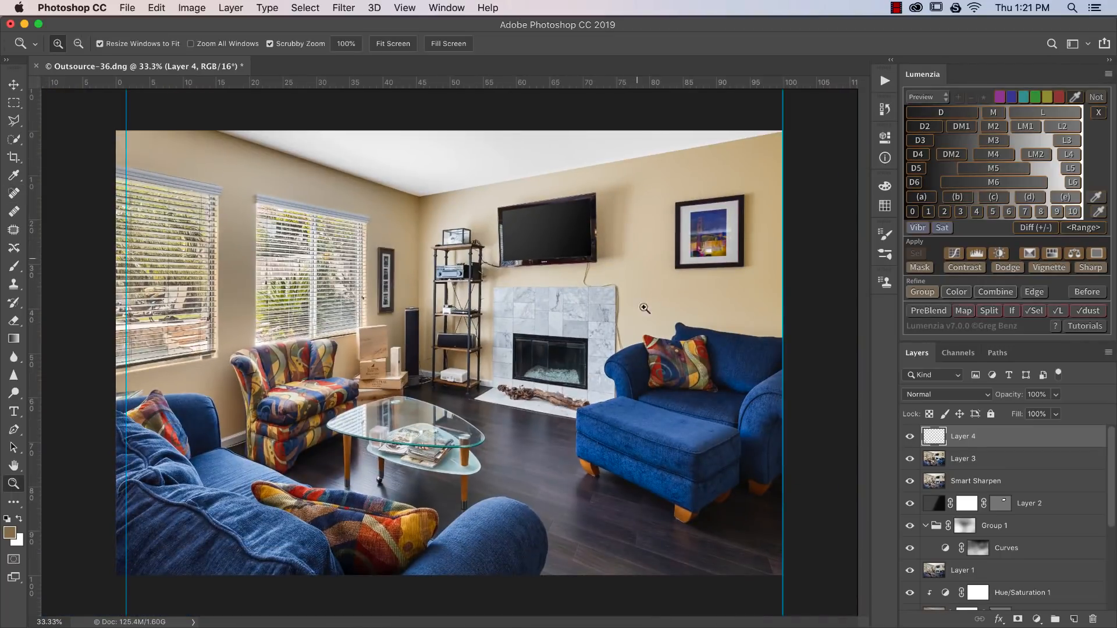
pyautogui.moveTo(192, 278); pyautogui.dragTo(240, 283)
pyautogui.rightClick(241, 282)
pyautogui.click(273, 285)
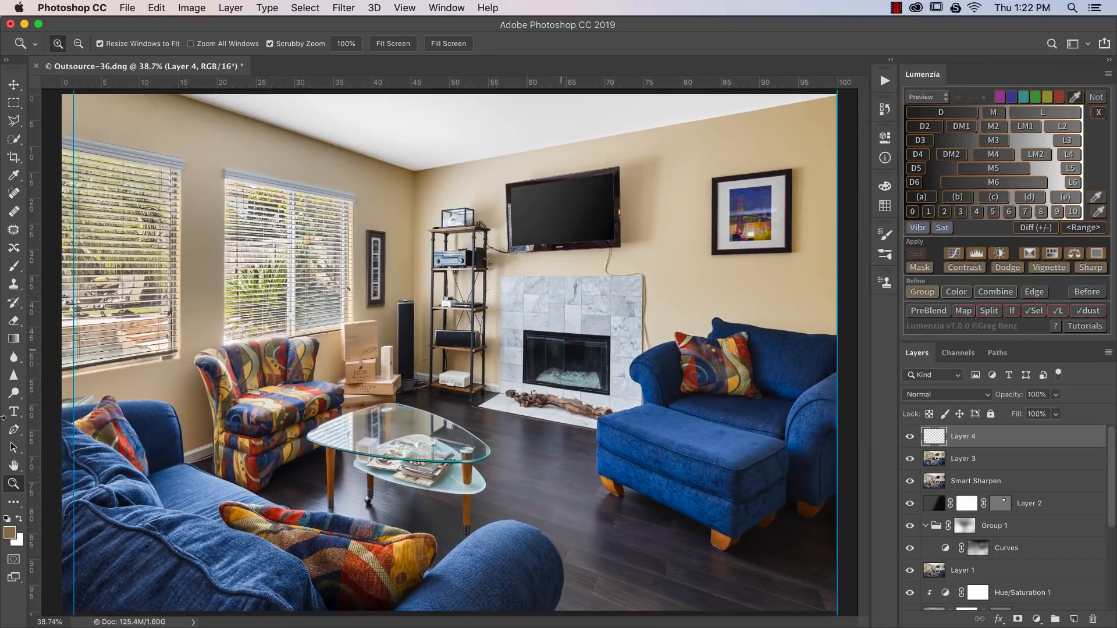
pyautogui.moveTo(34, 343); pyautogui.dragTo(644, 353)
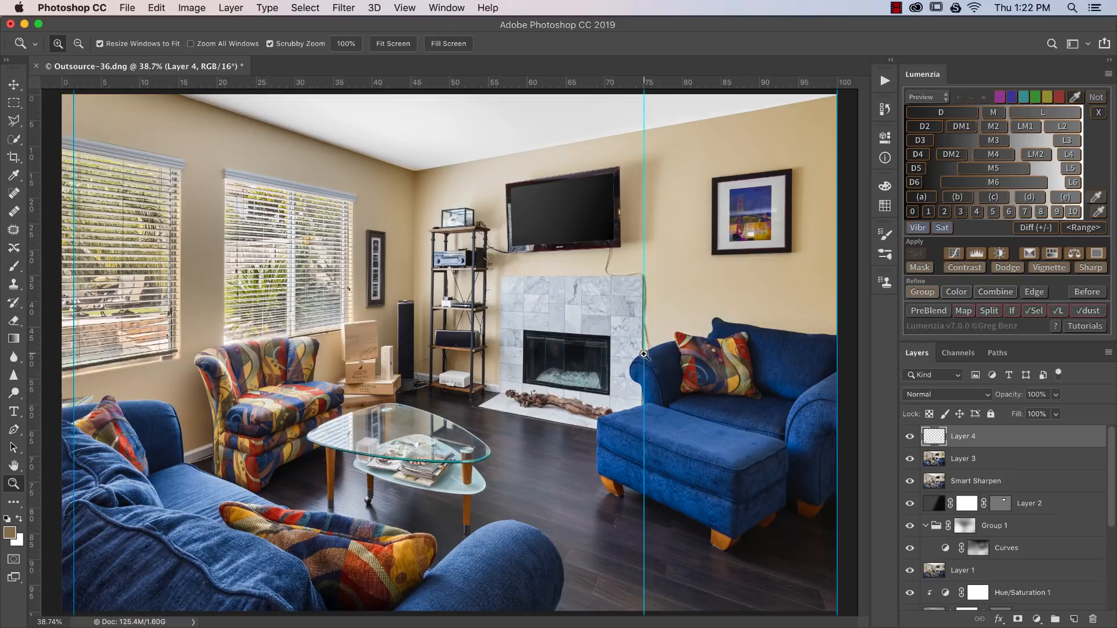
pyautogui.press('super+t')
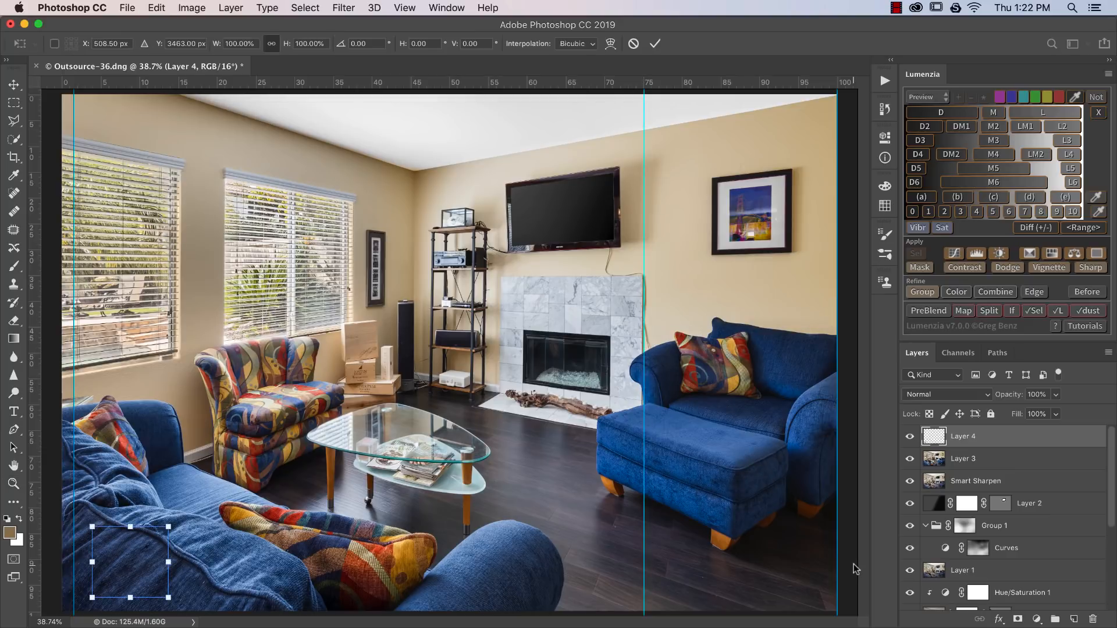
pyautogui.press('super+minus')
pyautogui.press('super+minus')
pyautogui.press('super+minus')
pyautogui.press('super+minus')
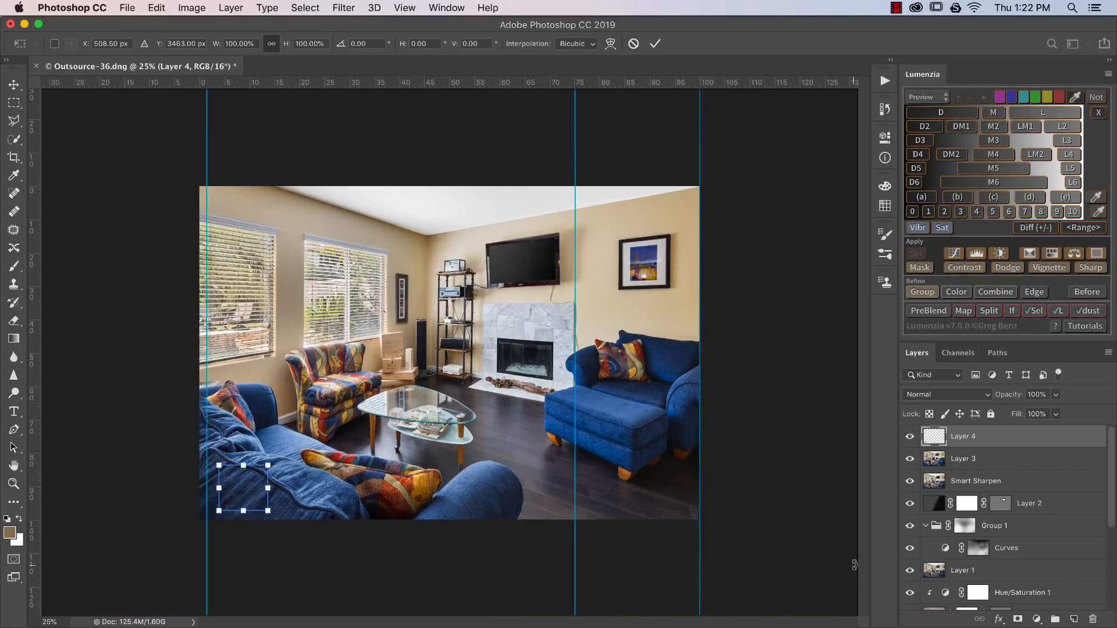
pyautogui.press('super+plus')
pyautogui.press('super+plus')
pyautogui.press('z')
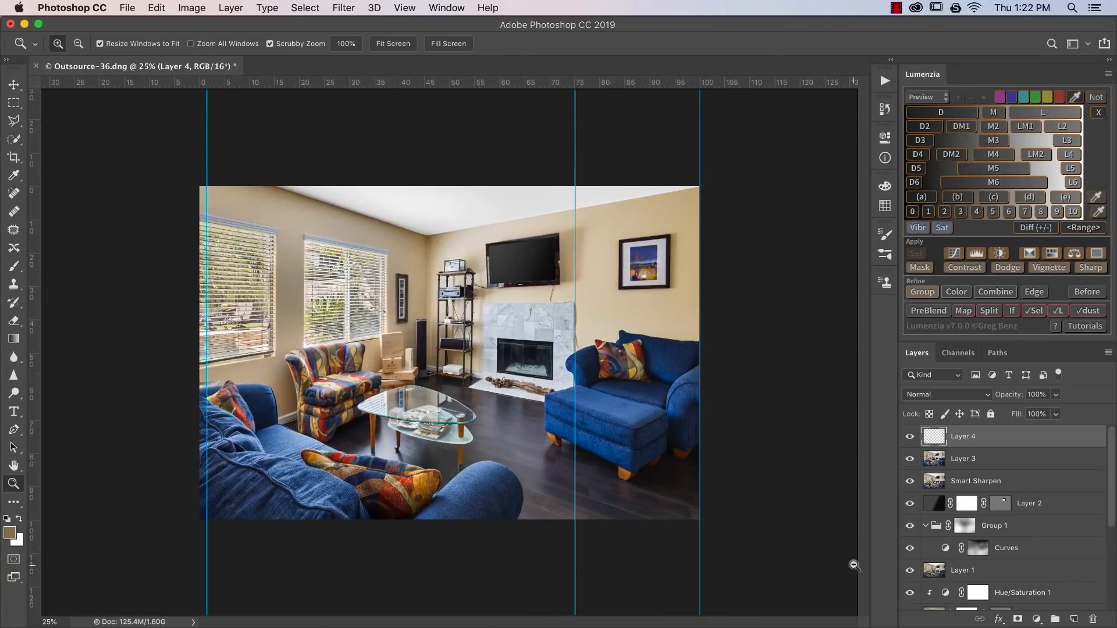
# Step: Stamp all visible layers into a new layer and skew its lower-right corner outward by about 0.7° to straighten the fireplace edge
pyautogui.press('super+alt+shift+e')
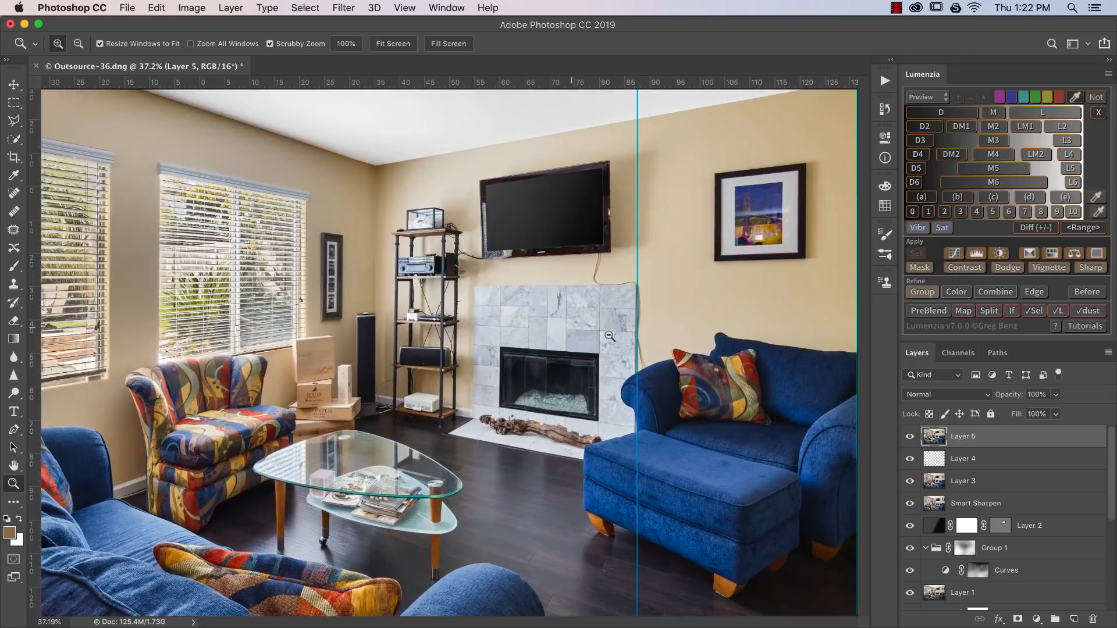
pyautogui.moveTo(573, 329); pyautogui.dragTo(609, 336)
pyautogui.press('super+t')
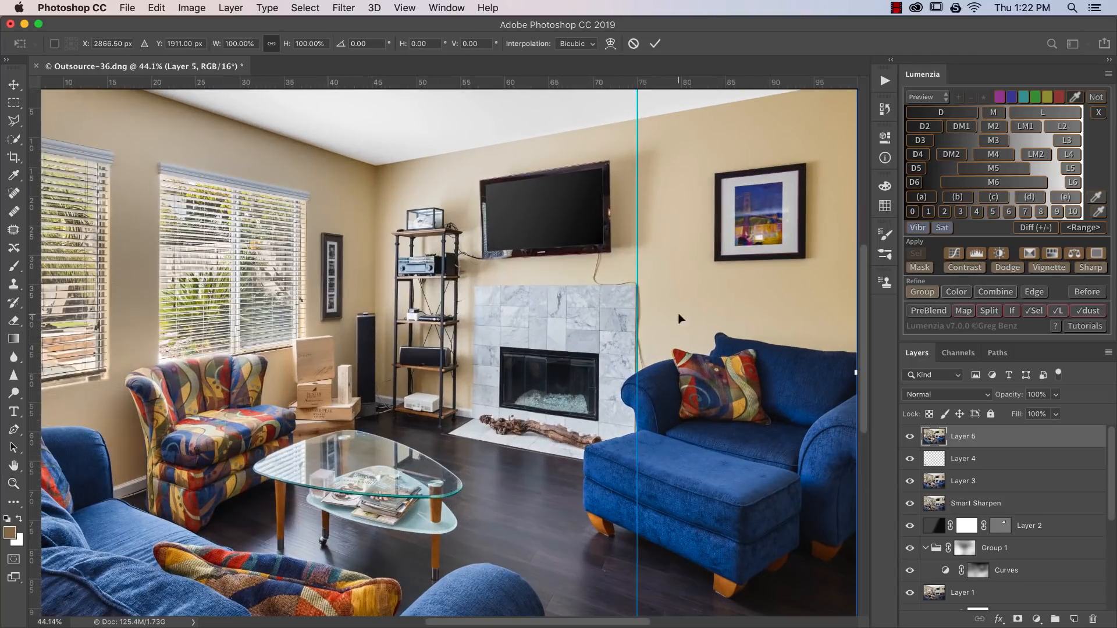
pyautogui.hscroll(3, 659, 314)
pyautogui.scroll(-1, 659, 314)
pyautogui.scroll(-2, 662, 321)
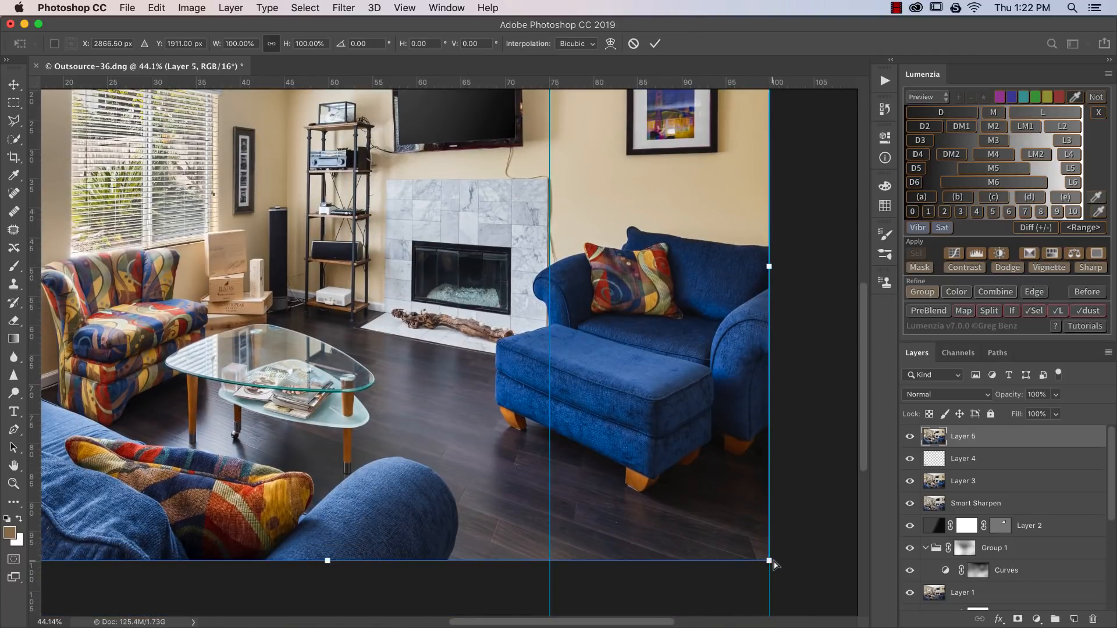
pyautogui.moveTo(774, 562); pyautogui.dragTo(775, 561)
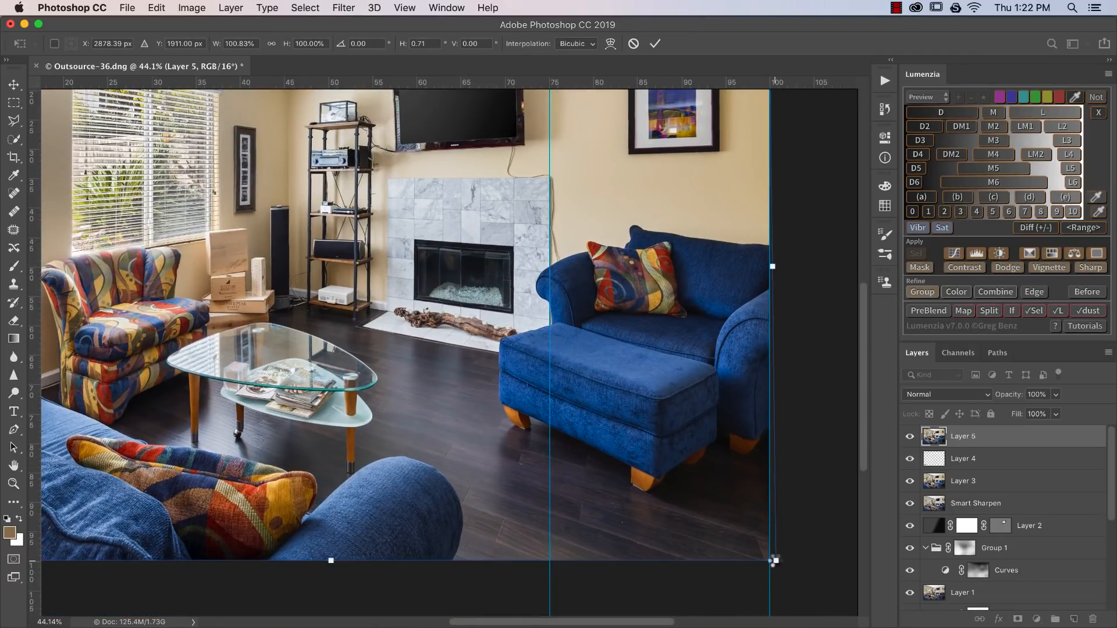
pyautogui.press('Return')
pyautogui.press('super+0')
pyautogui.press('super+minus')
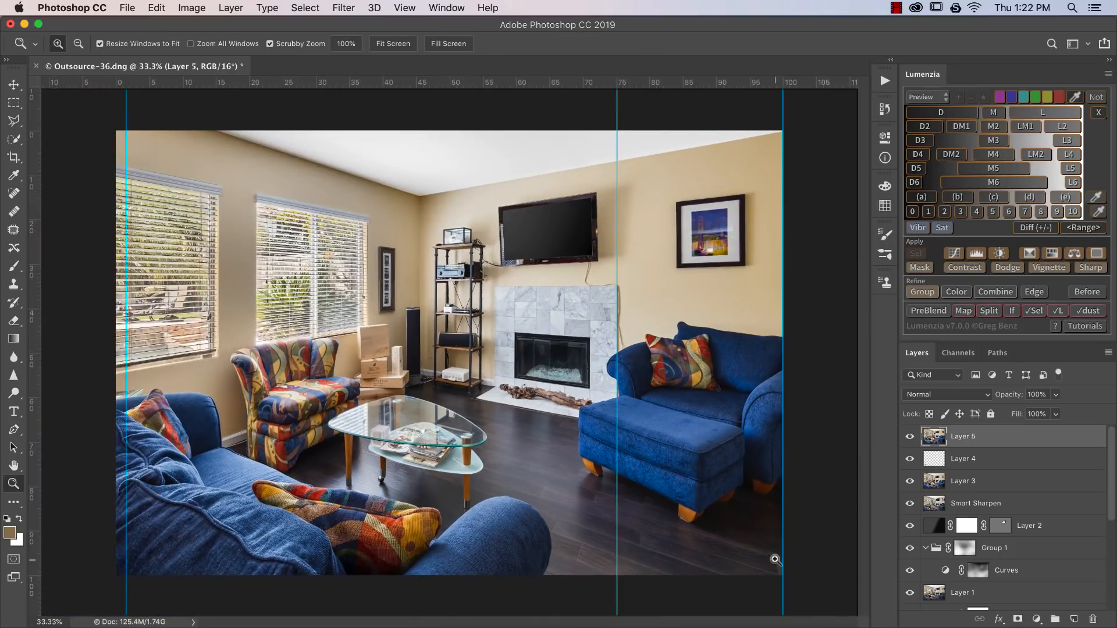
# Step: Clear all guides and flatten the image into a single background layer
pyautogui.click(439, 6)
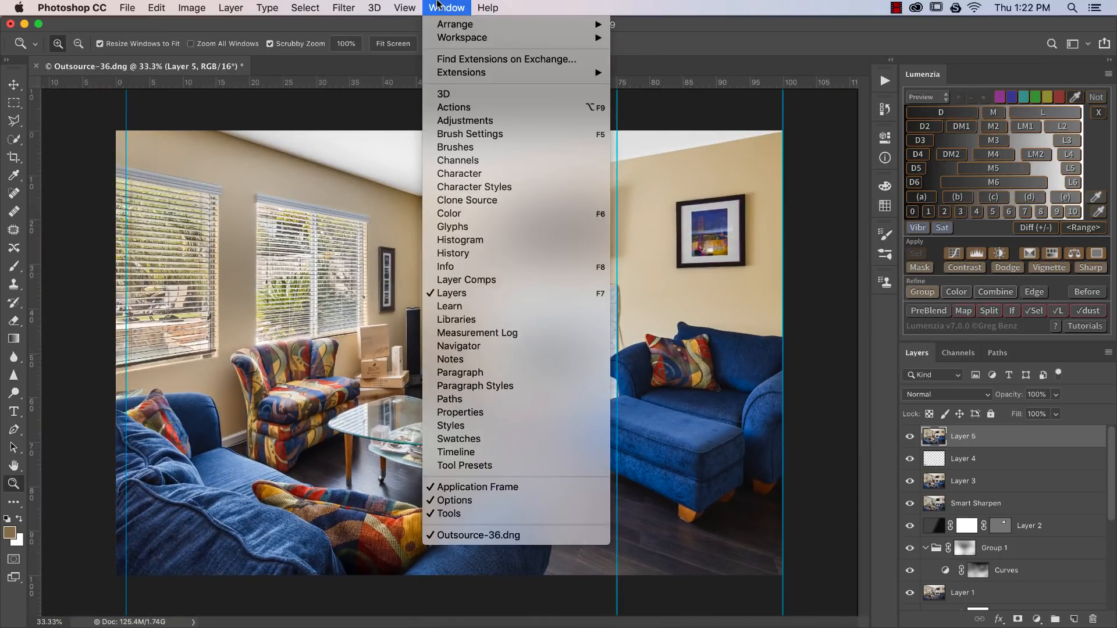
pyautogui.moveTo(404, 7)
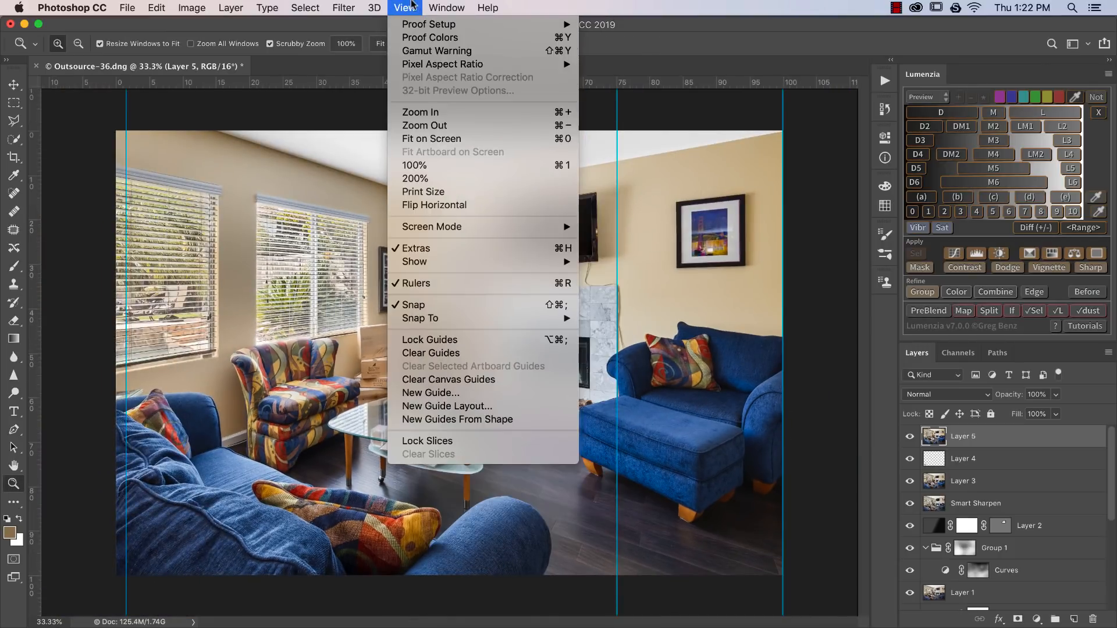
pyautogui.click(484, 353)
pyautogui.rightClick(993, 441)
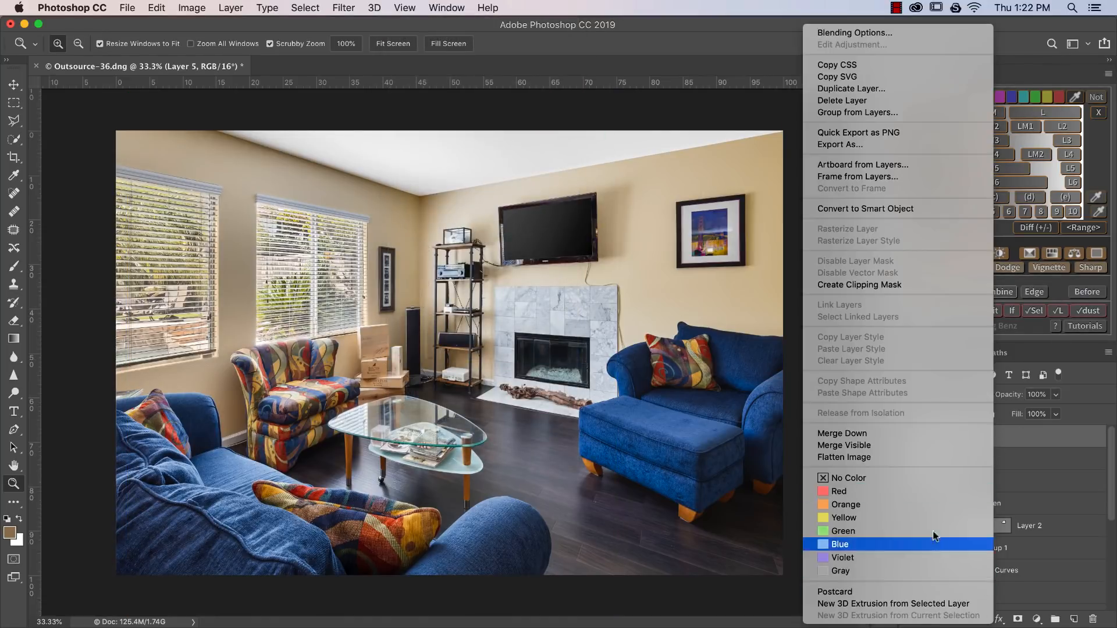
pyautogui.click(942, 459)
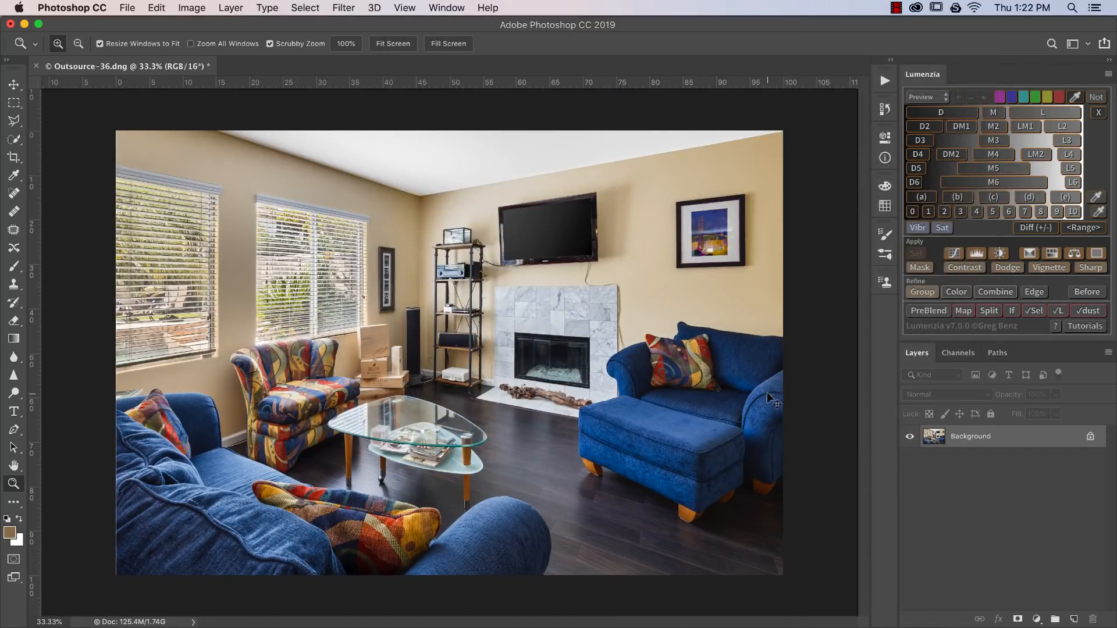
# Step: Save the flattened image and switch to Lightroom Classic to inspect the finished edit up close and in full
pyautogui.press('super+s')
pyautogui.moveTo(352, 627)
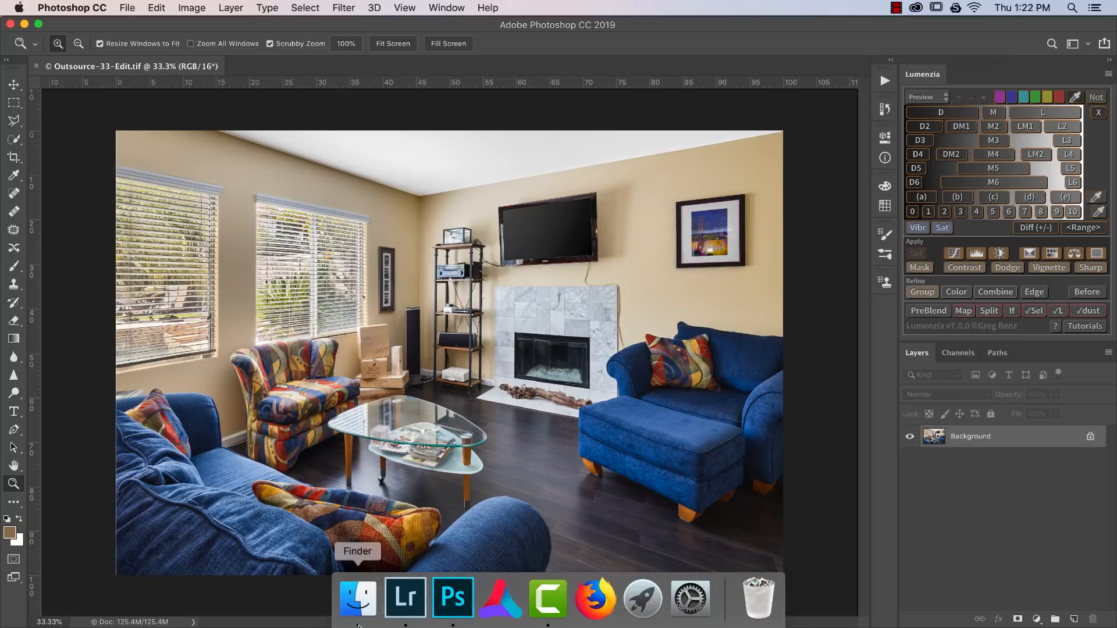
pyautogui.click(404, 593)
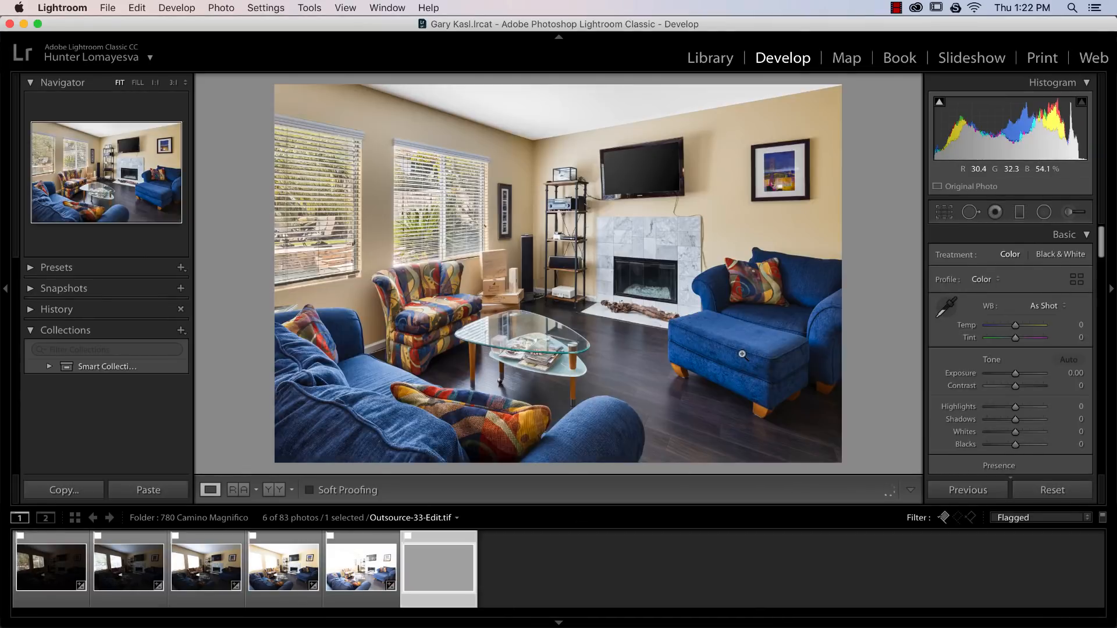
pyautogui.click(405, 208)
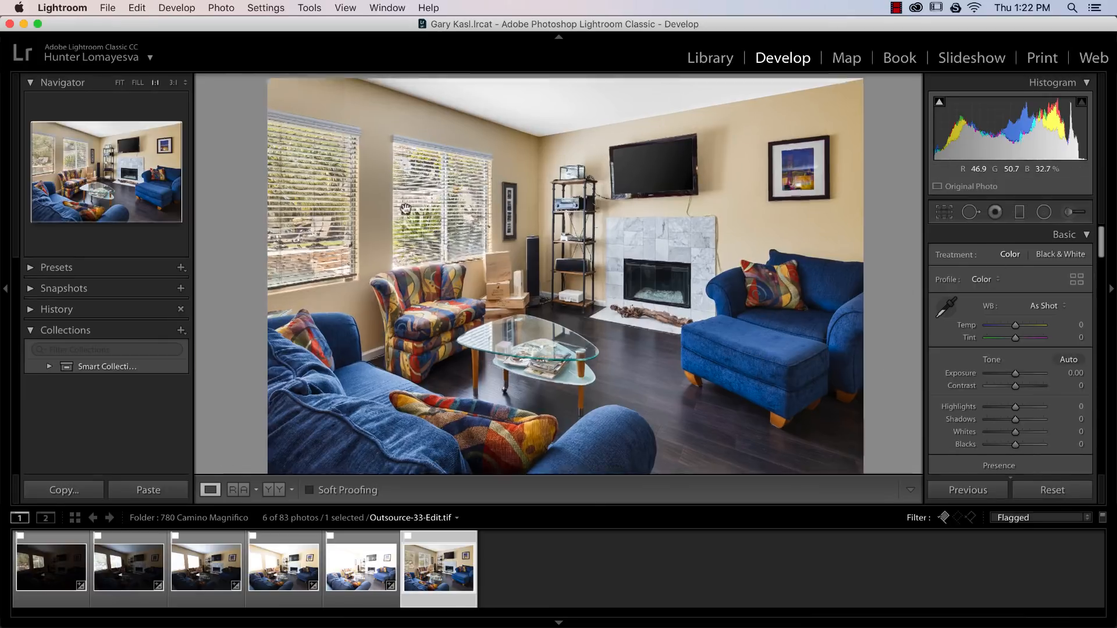
pyautogui.moveTo(405, 208); pyautogui.dragTo(443, 182)
pyautogui.click(443, 183)
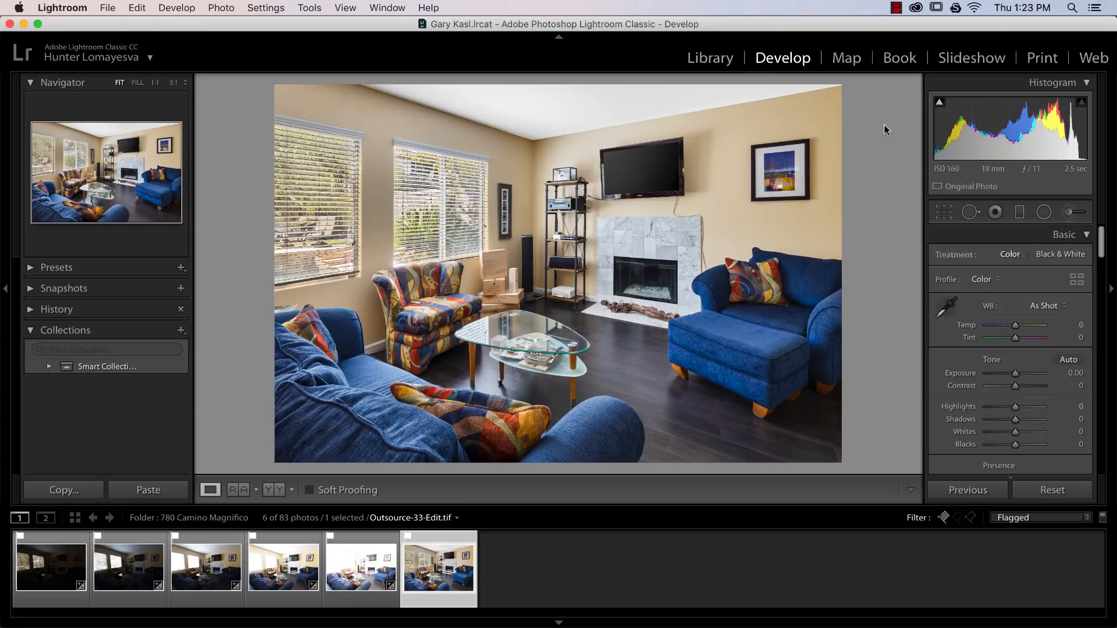
pyautogui.click(895, 8)
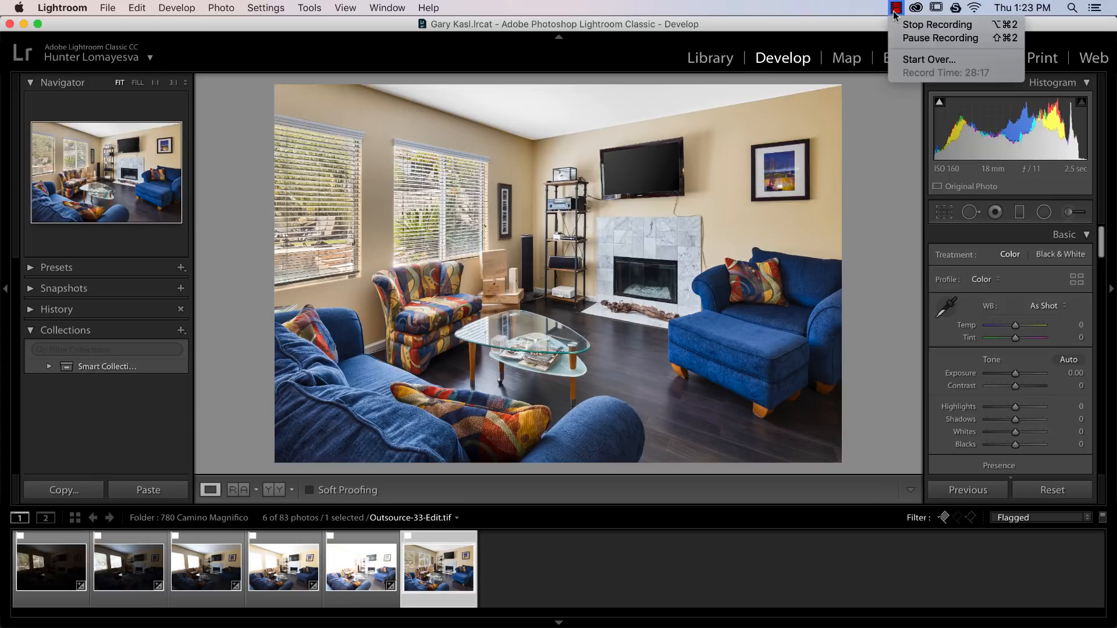
pyautogui.click(1026, 8)
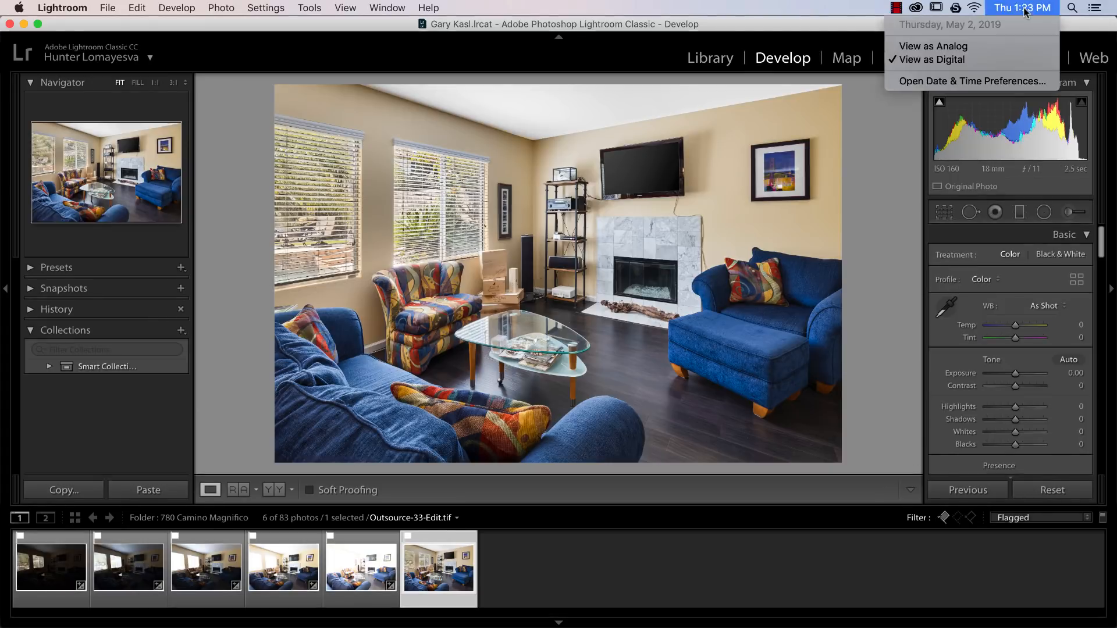
pyautogui.click(1025, 8)
pyautogui.click(897, 8)
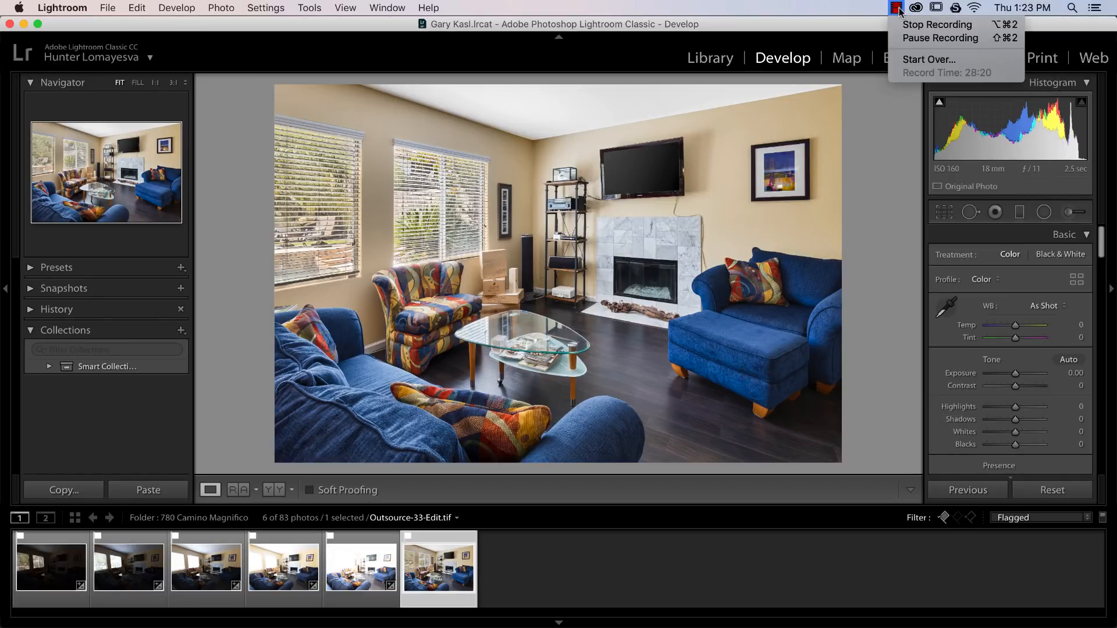